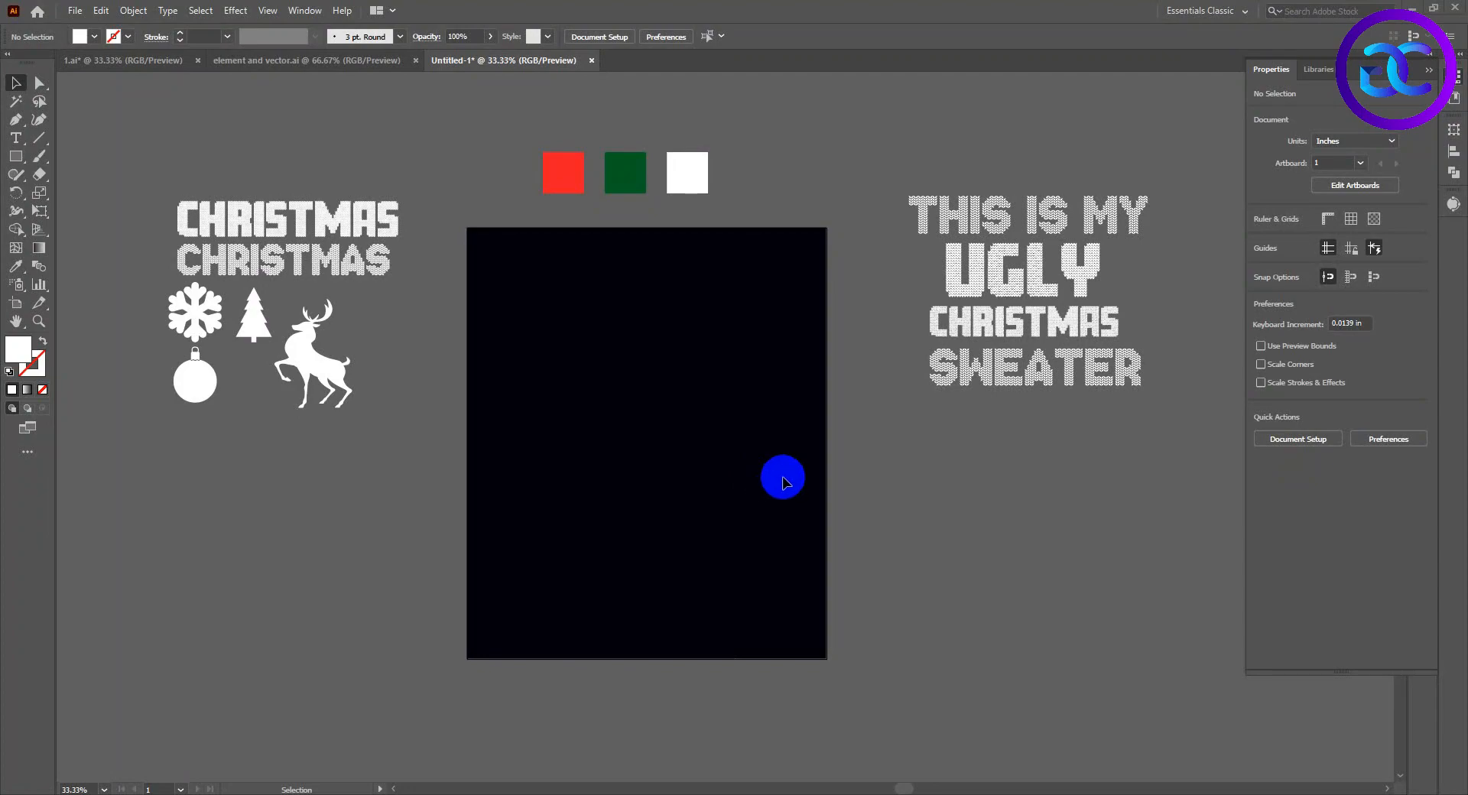
Step: Show the rulers and place two vertical guides just inside the black artboard's side edges, about 13.5 in apart
right_click(923, 538)
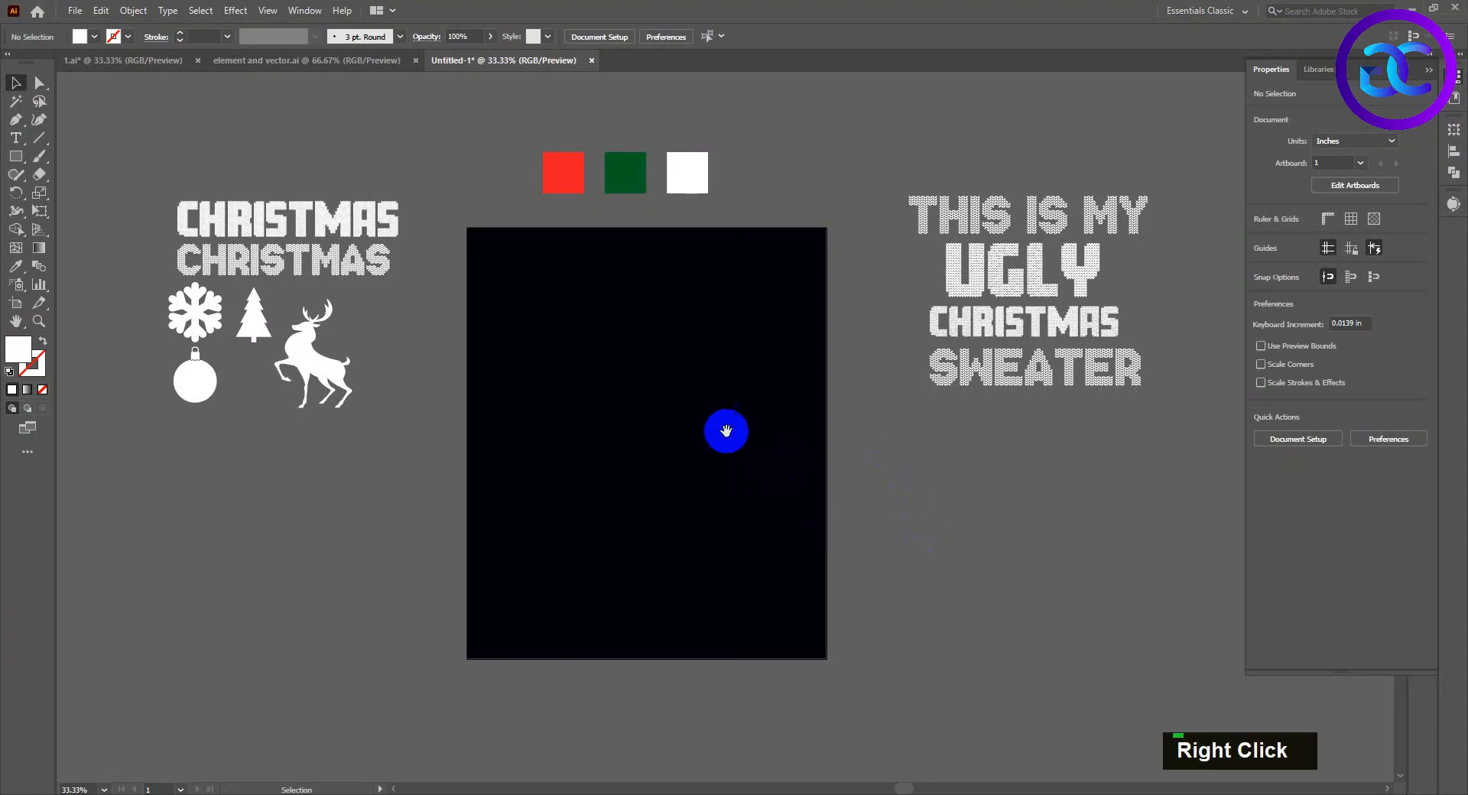
left_click_drag(720, 430, 736, 475)
left_click_drag(477, 347, 458, 299)
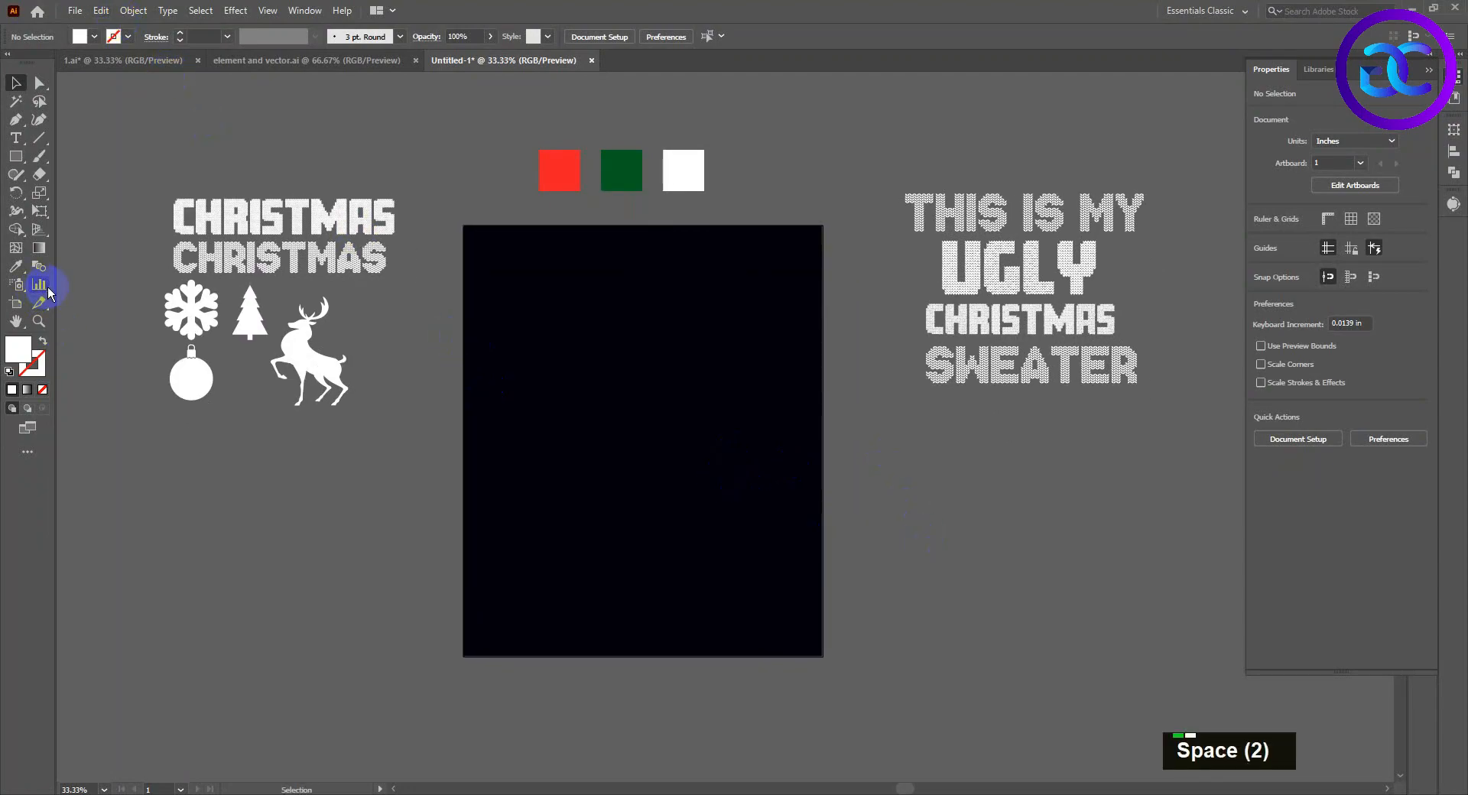
key("ctrl+r")
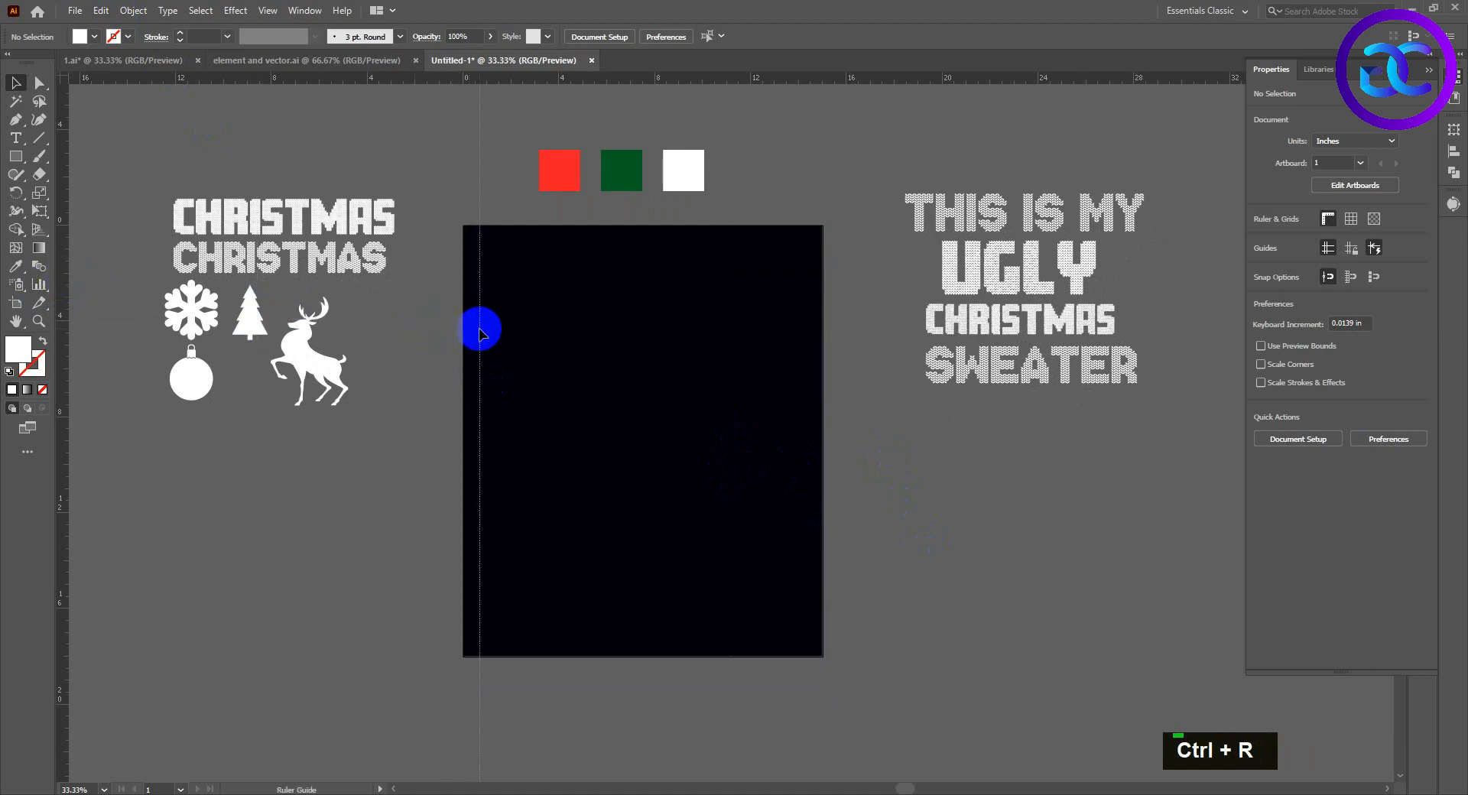
left_click_drag(480, 334, 479, 334)
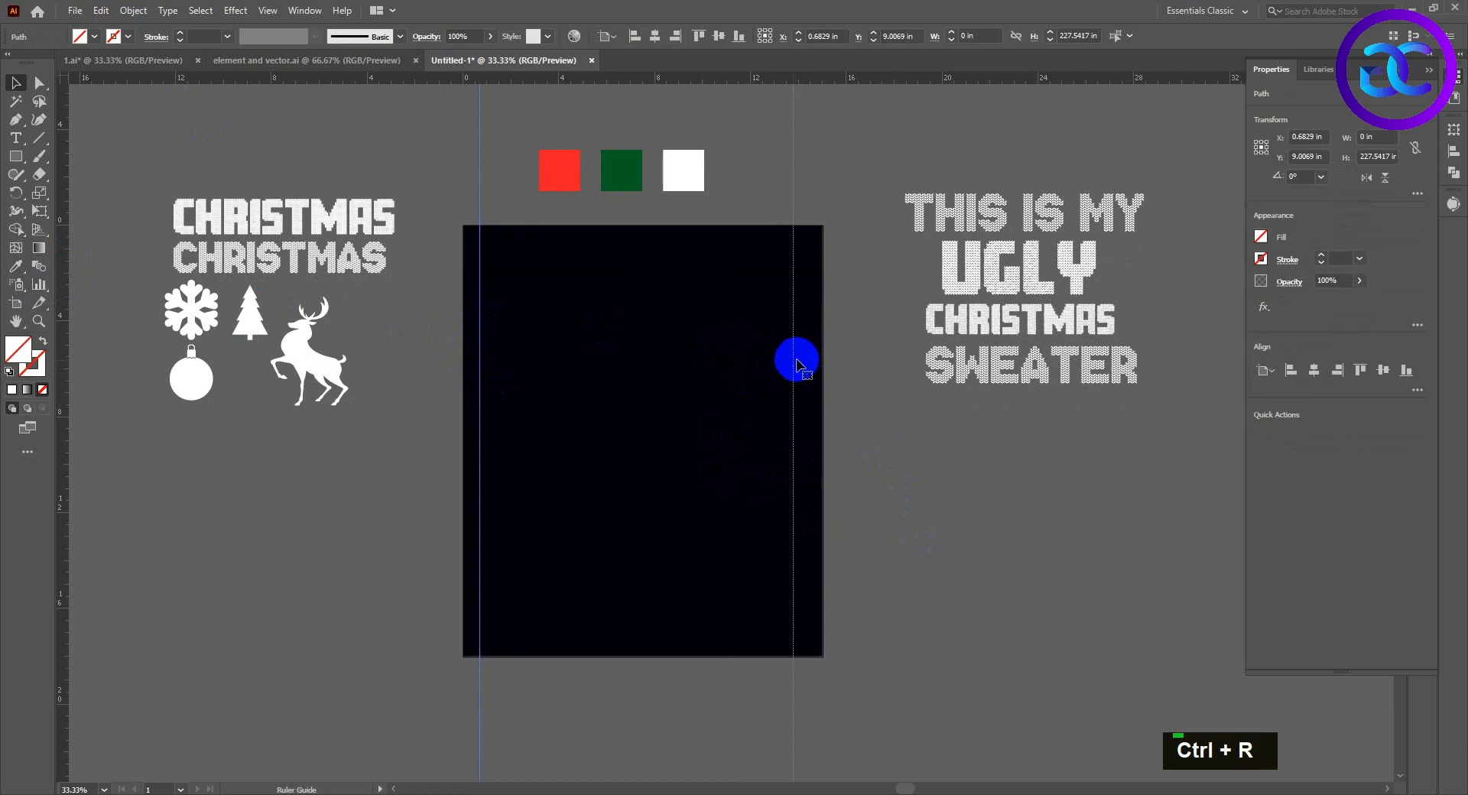
left_click_drag(796, 359, 802, 357)
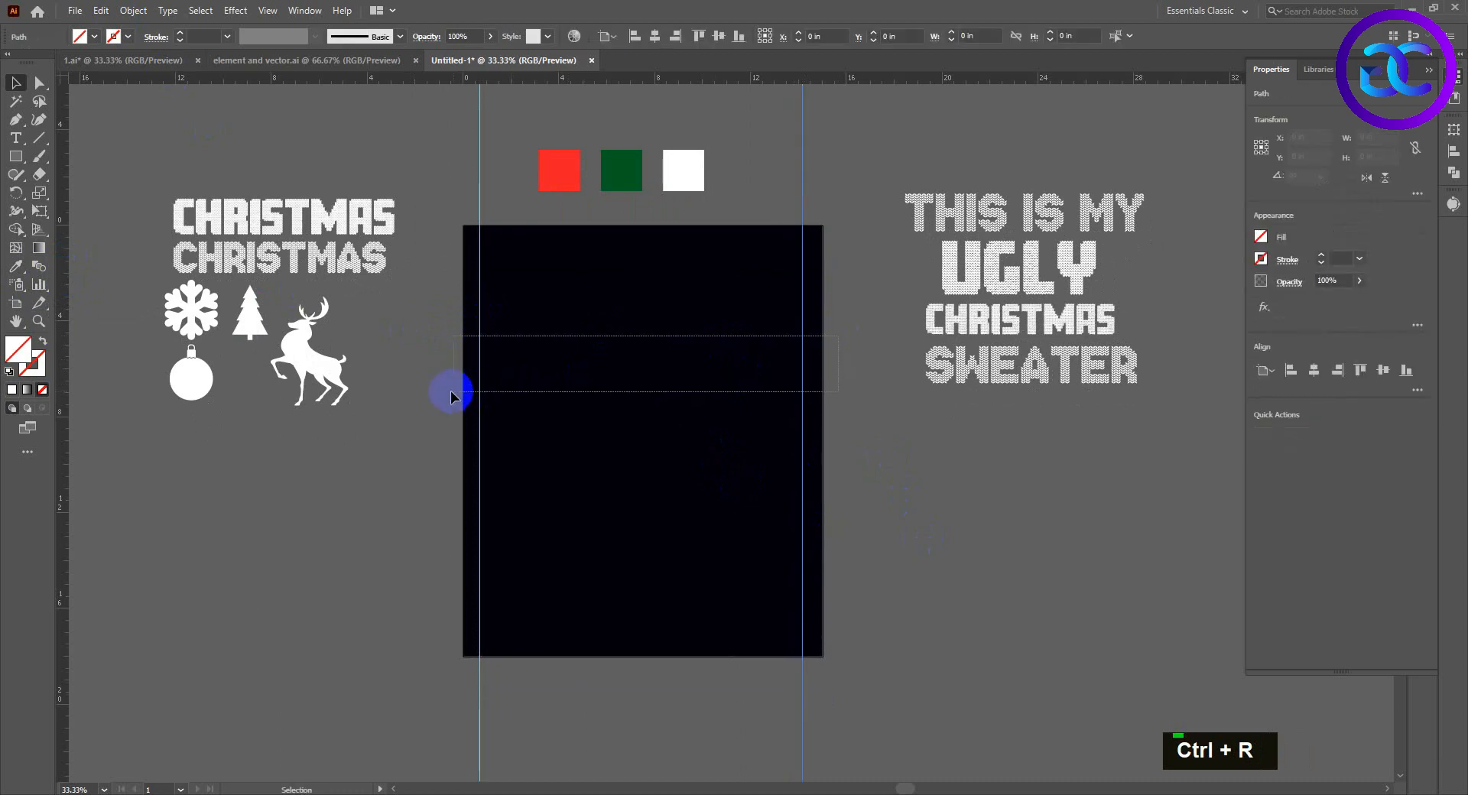
Step: Group the two vertical guides and centre the group horizontally on the artboard
right_click(567, 337)
left_click(443, 349)
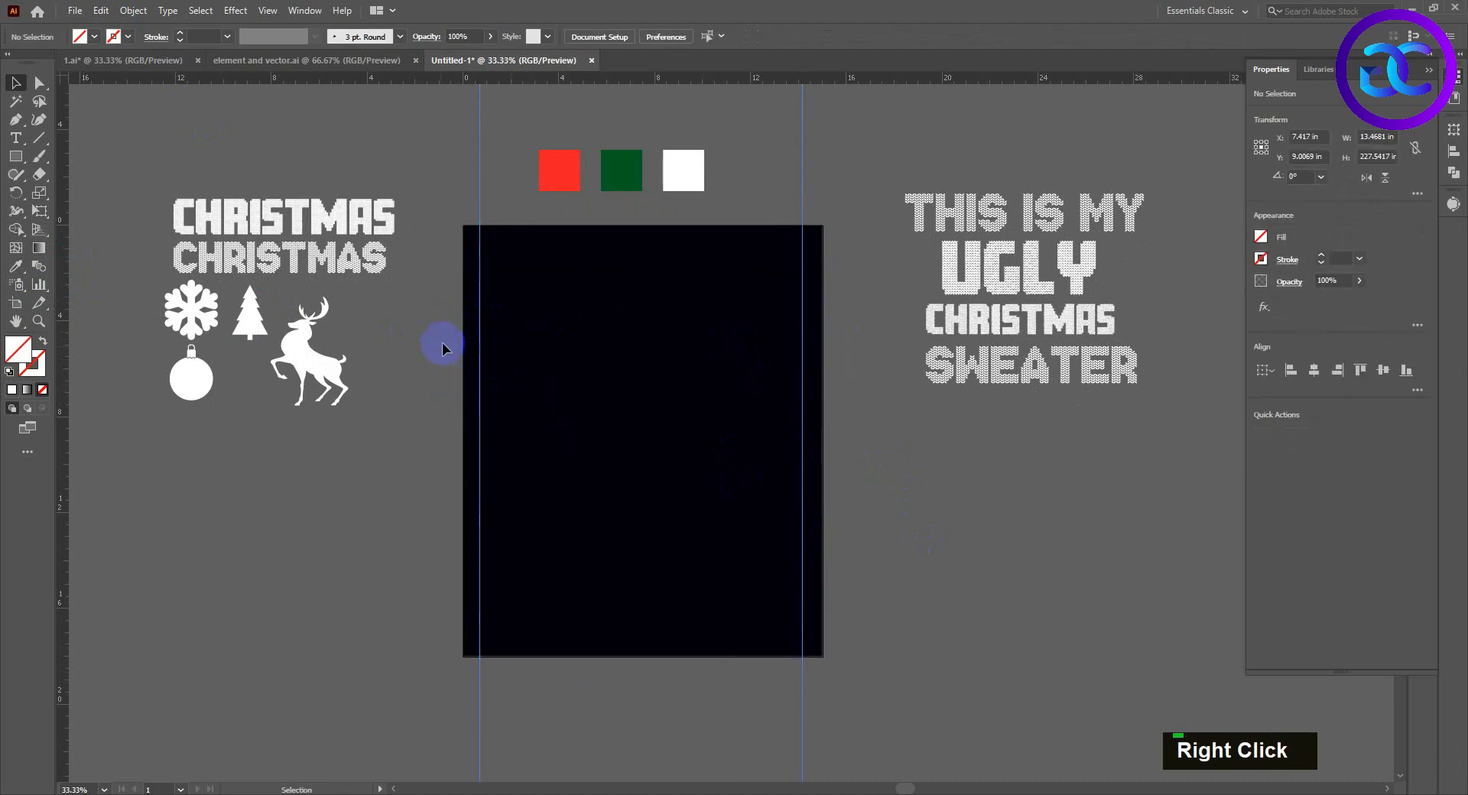
double_click(820, 412)
left_click(133, 11)
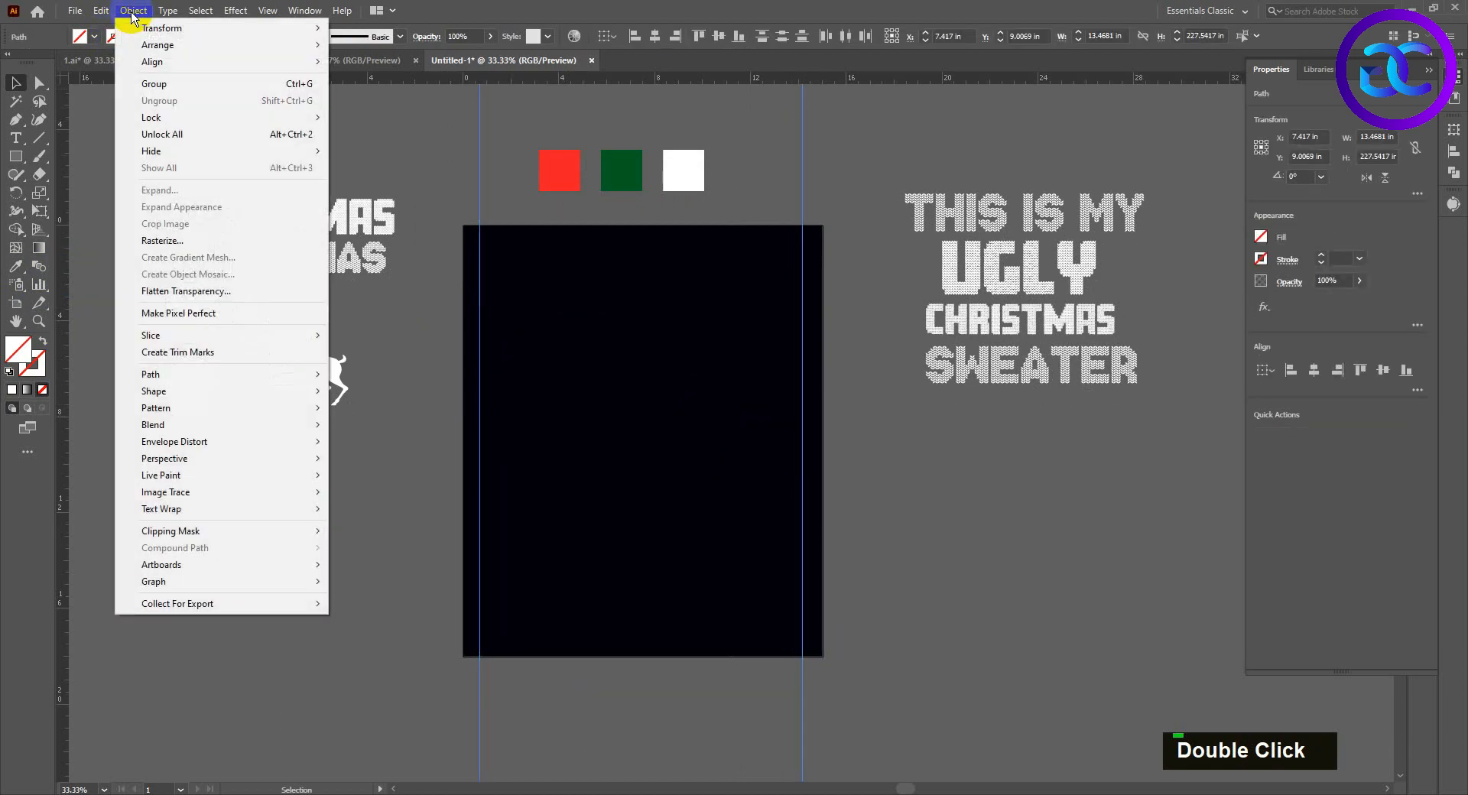
left_click(157, 84)
left_click(655, 37)
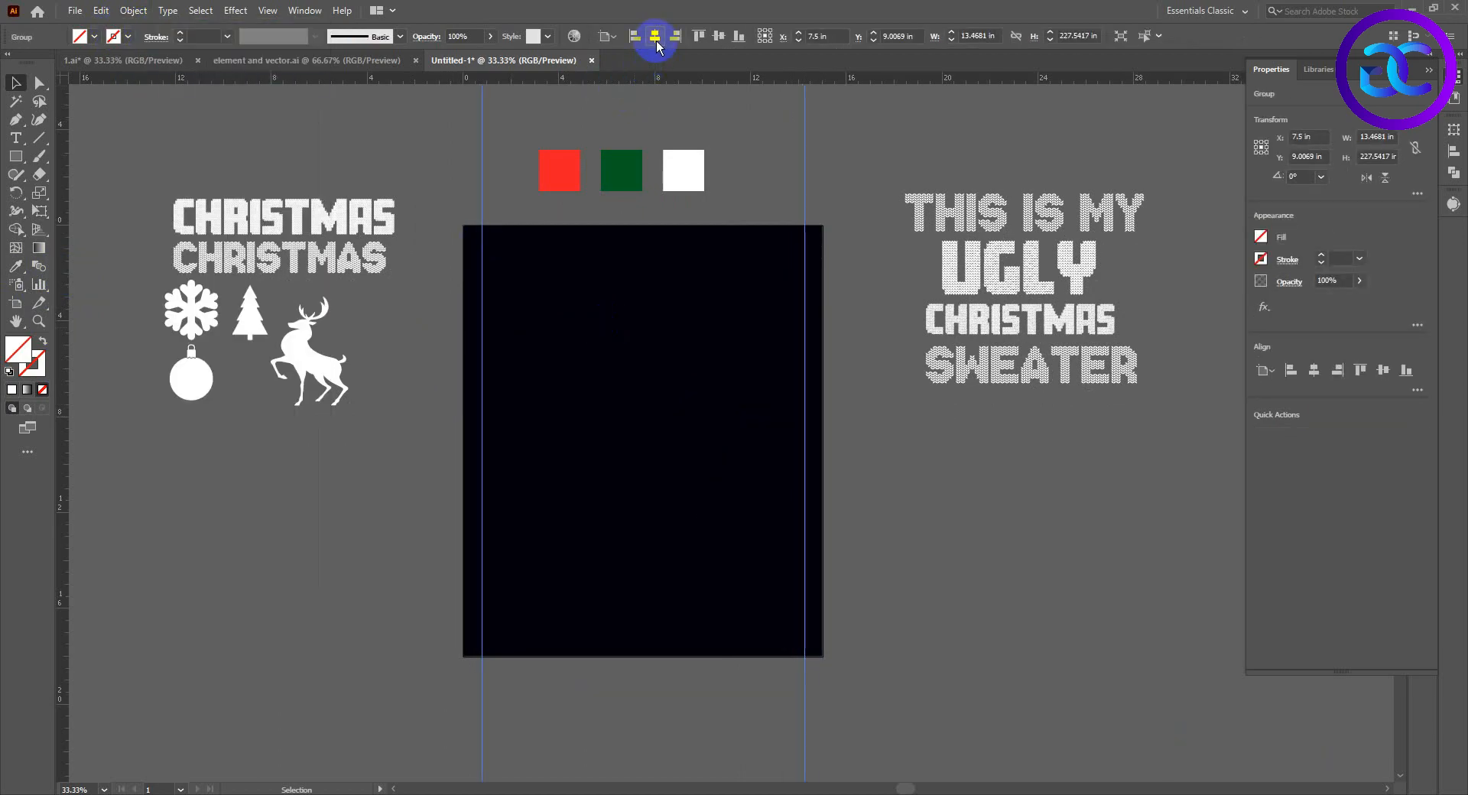
Step: Lock the grouped guides in place
left_click(137, 13)
mouse_move(164, 112)
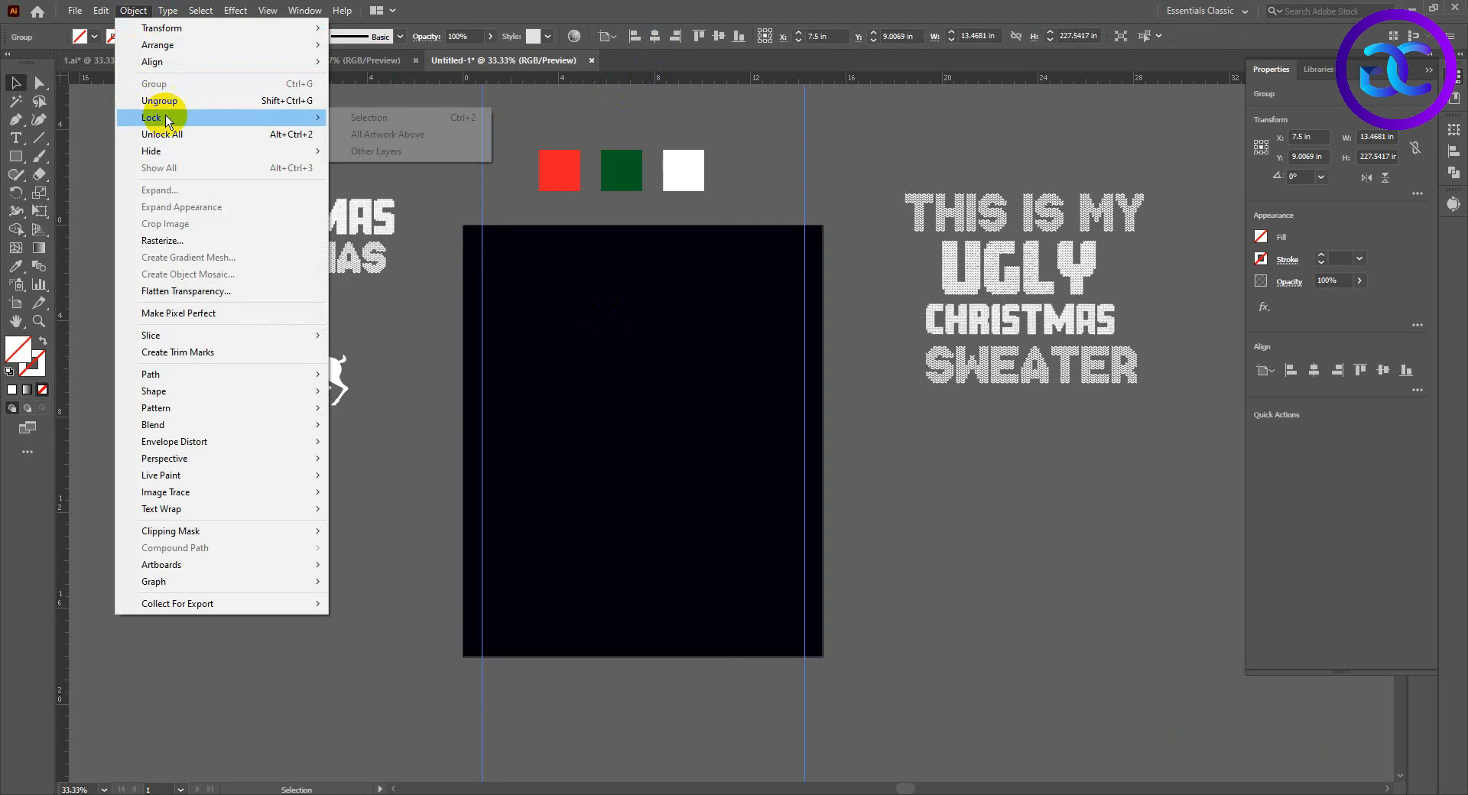
left_click(375, 117)
double_click(803, 407)
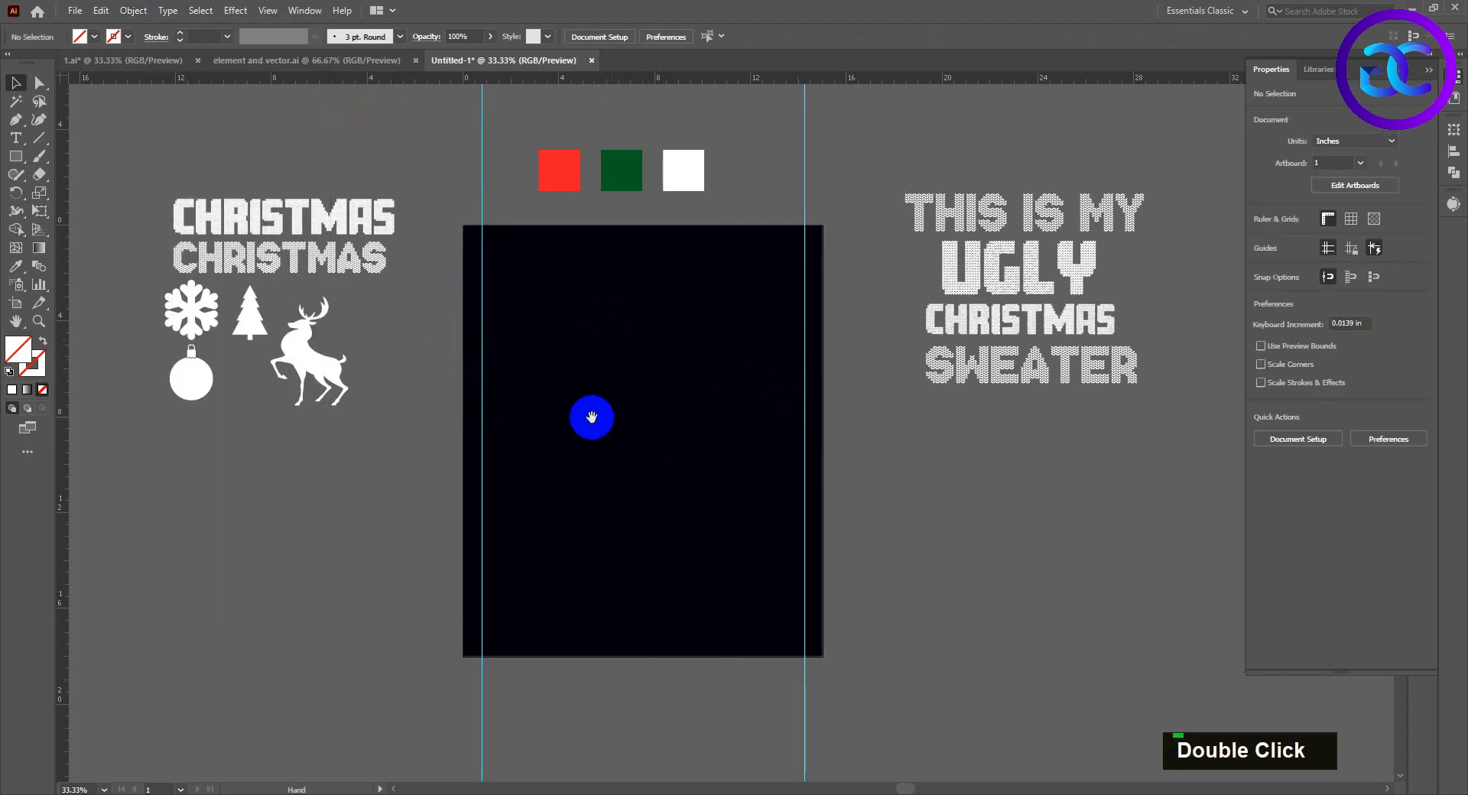
Step: Check which font each of the two CHRISTMAS sample texts uses
left_click_drag(592, 418, 581, 417)
left_click_drag(666, 369, 735, 396)
scroll(406, 256, "up", 3)
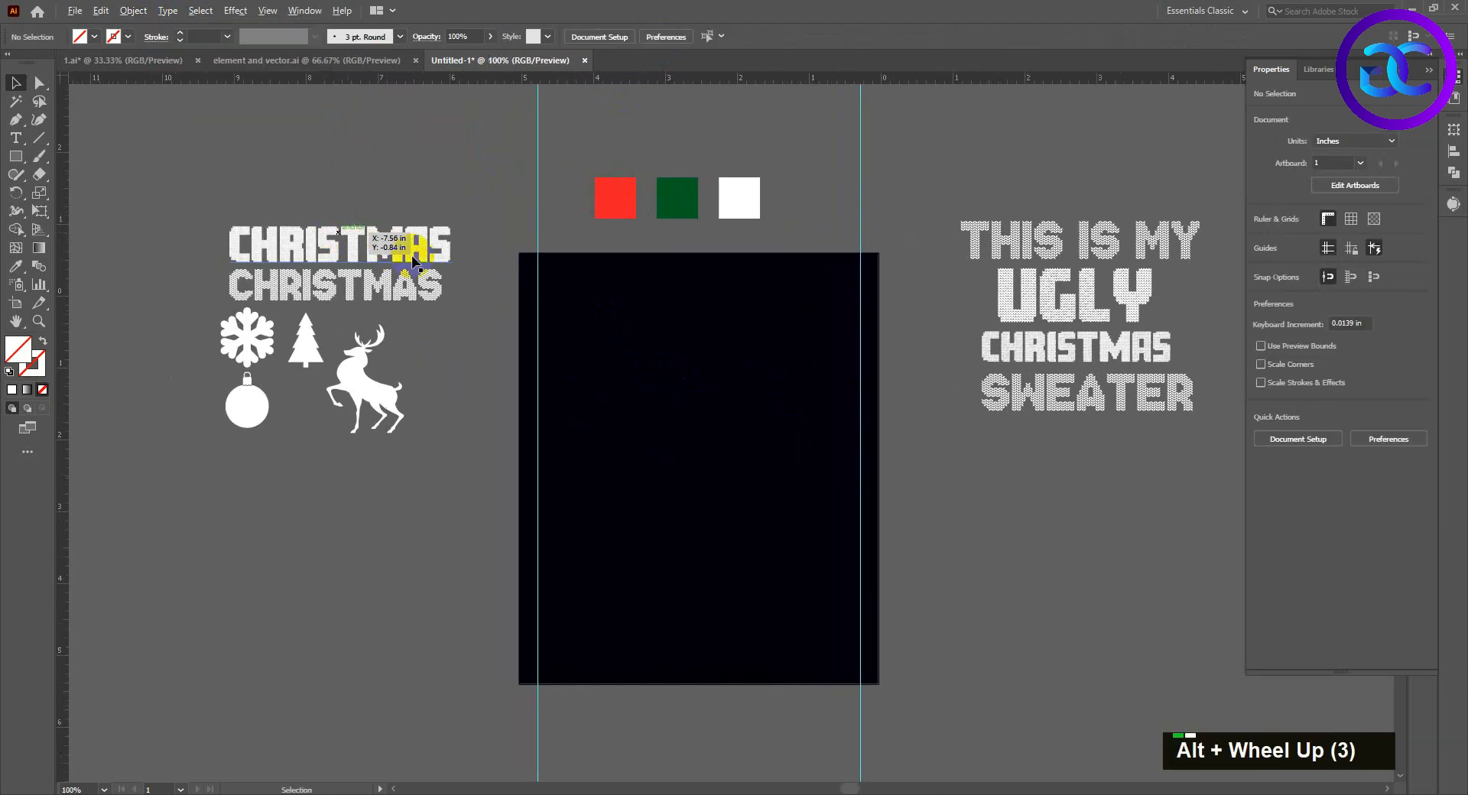
scroll(412, 260, "up", 3)
scroll(429, 262, "down", 5)
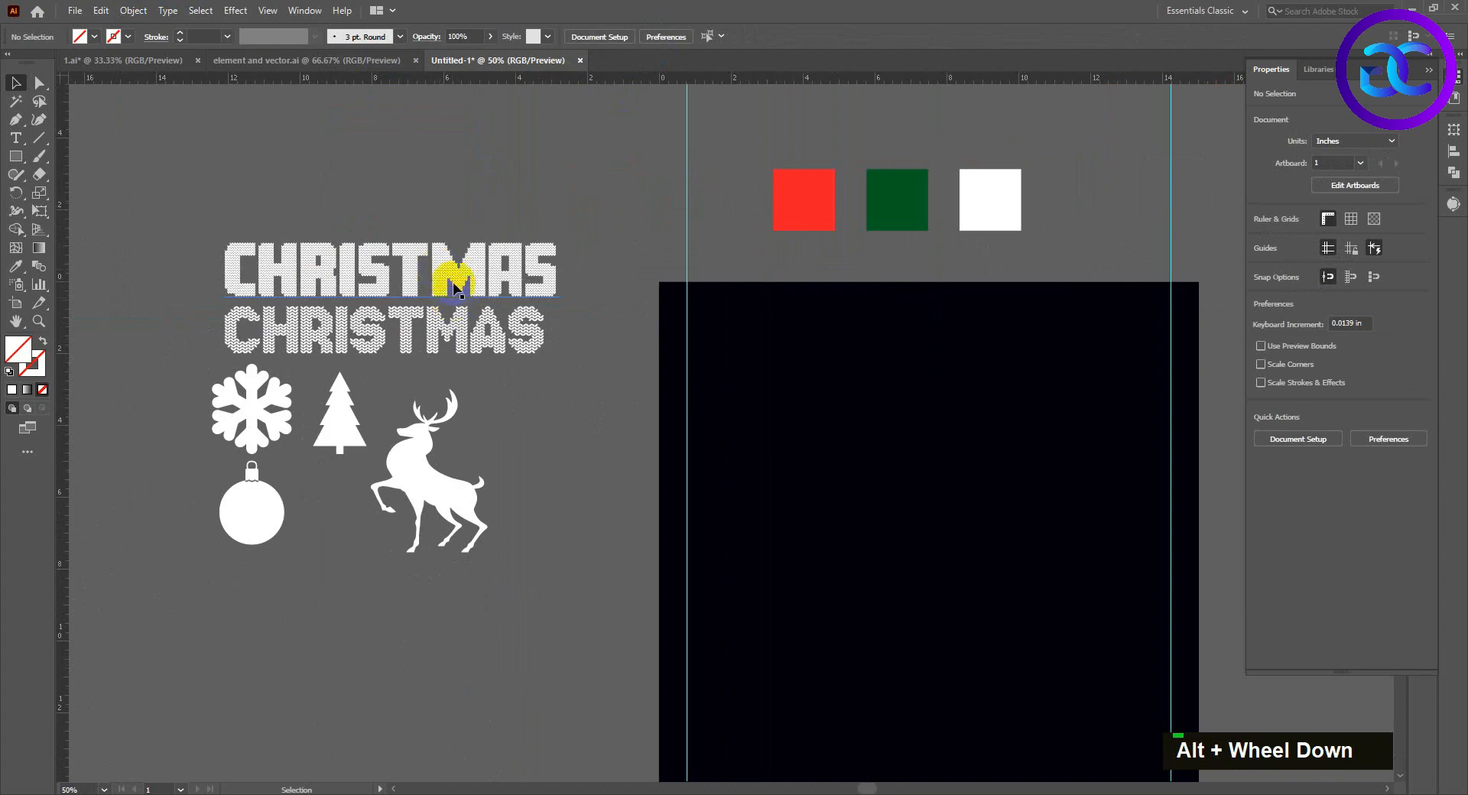
left_click(453, 329)
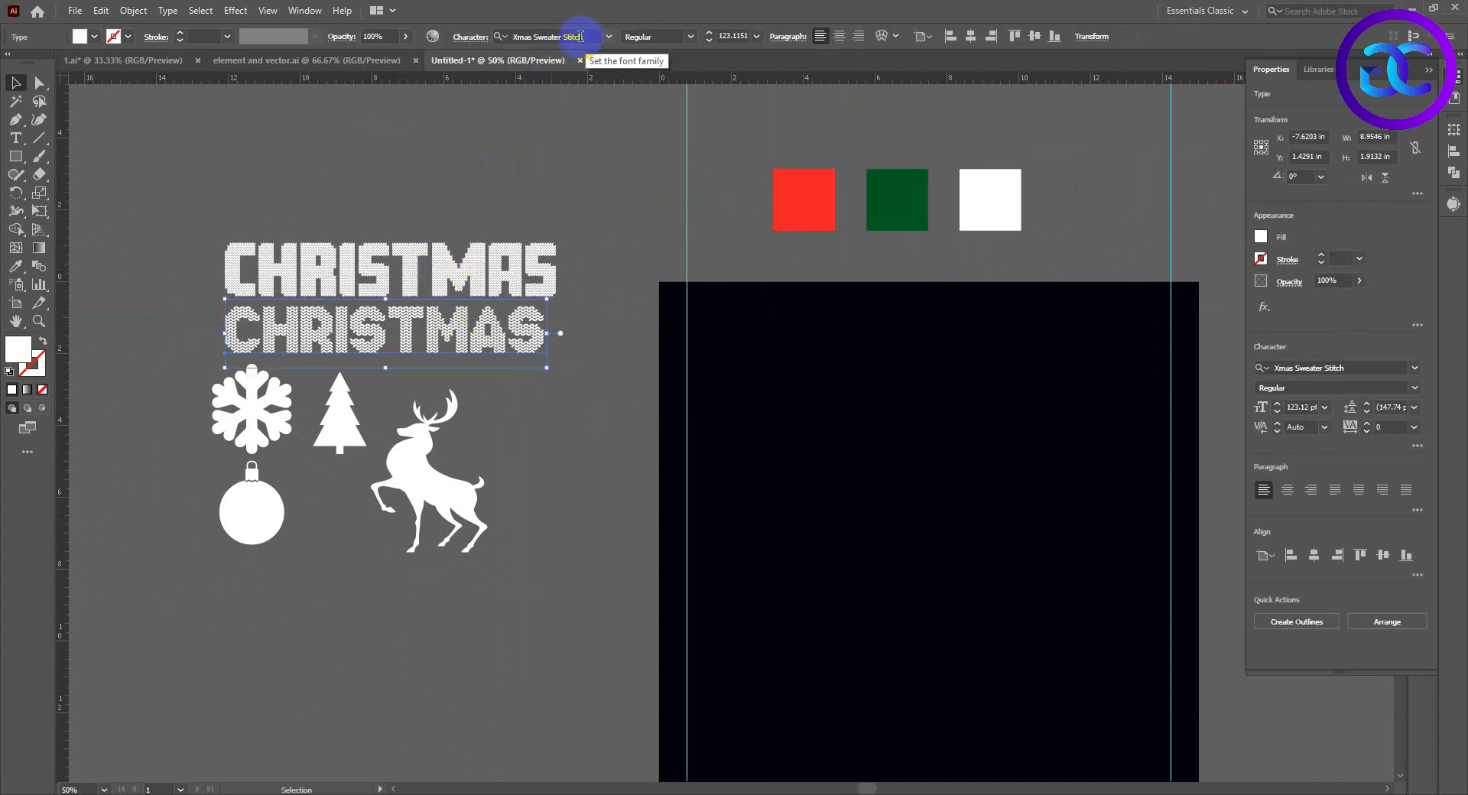
left_click(508, 264)
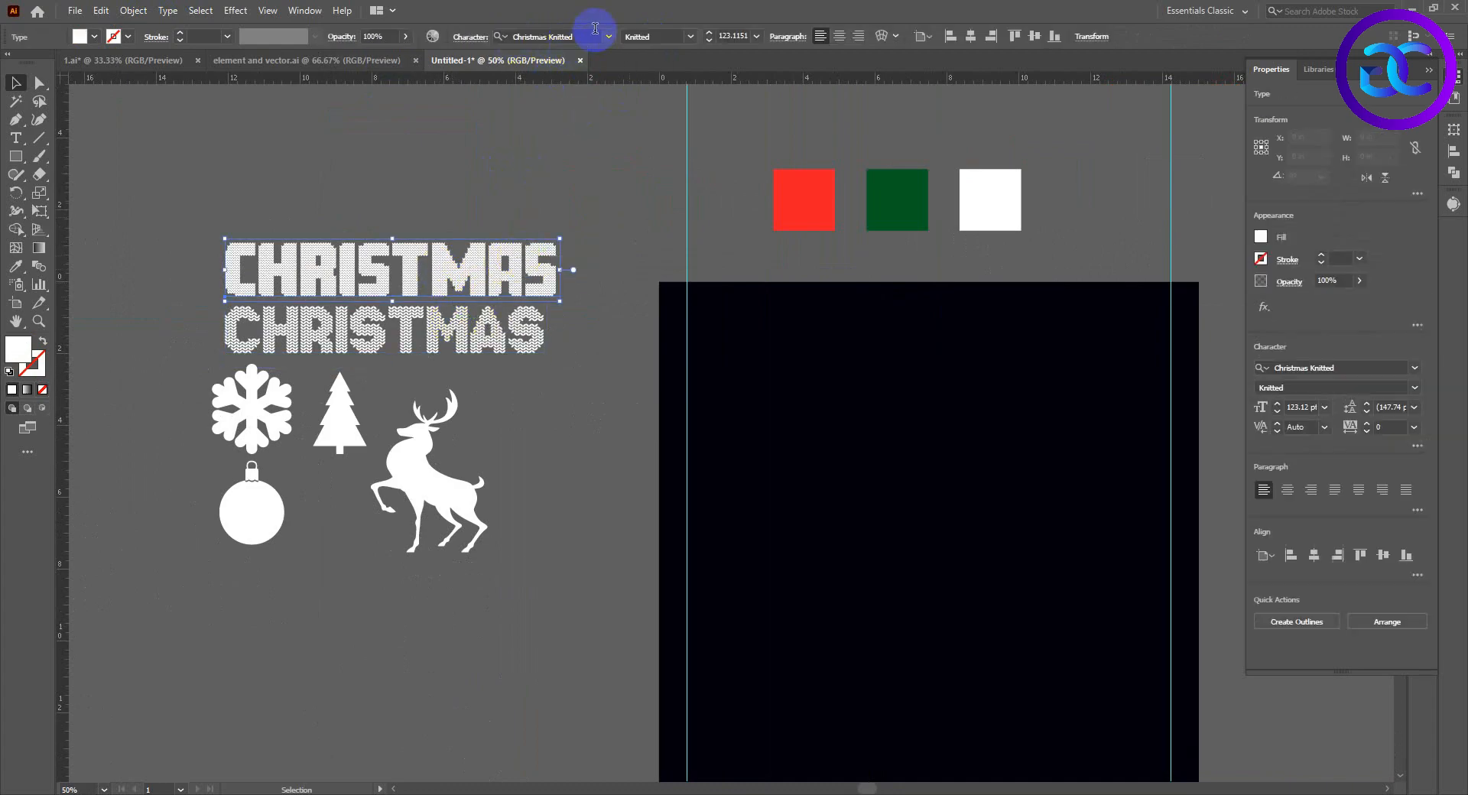
left_click(584, 174)
Step: Convert a copy of the Xmas Sweater Stitch CHRISTMAS text, placed below the vector elements, to outlines and ungroup its letters
left_click_drag(395, 256, 393, 272)
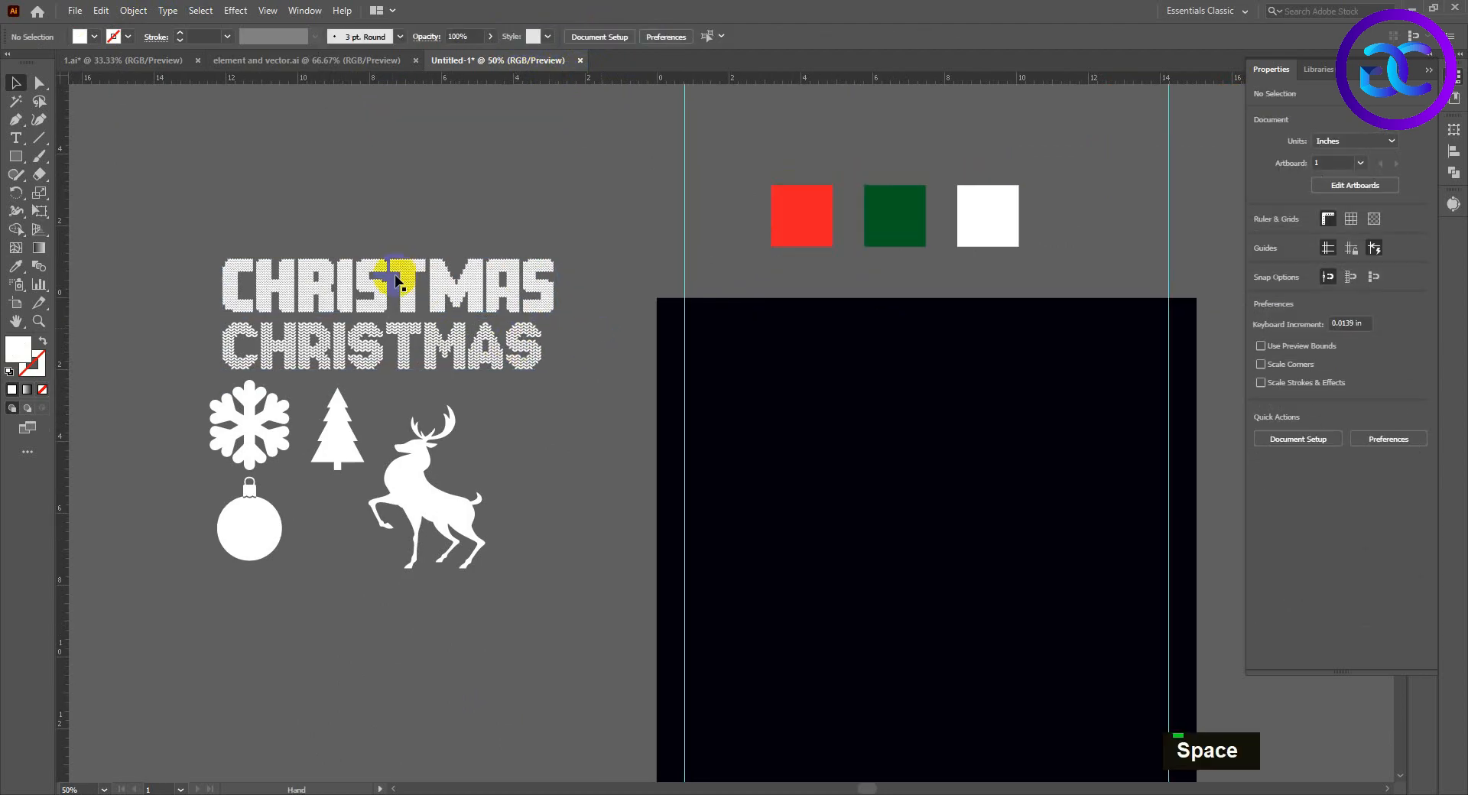
scroll(416, 331, "up", 2)
scroll(447, 393, "down", 1)
left_click_drag(447, 392, 520, 468)
scroll(460, 162, "down", 2)
right_click(520, 468)
left_click(577, 256)
scroll(512, 466, "up", 3)
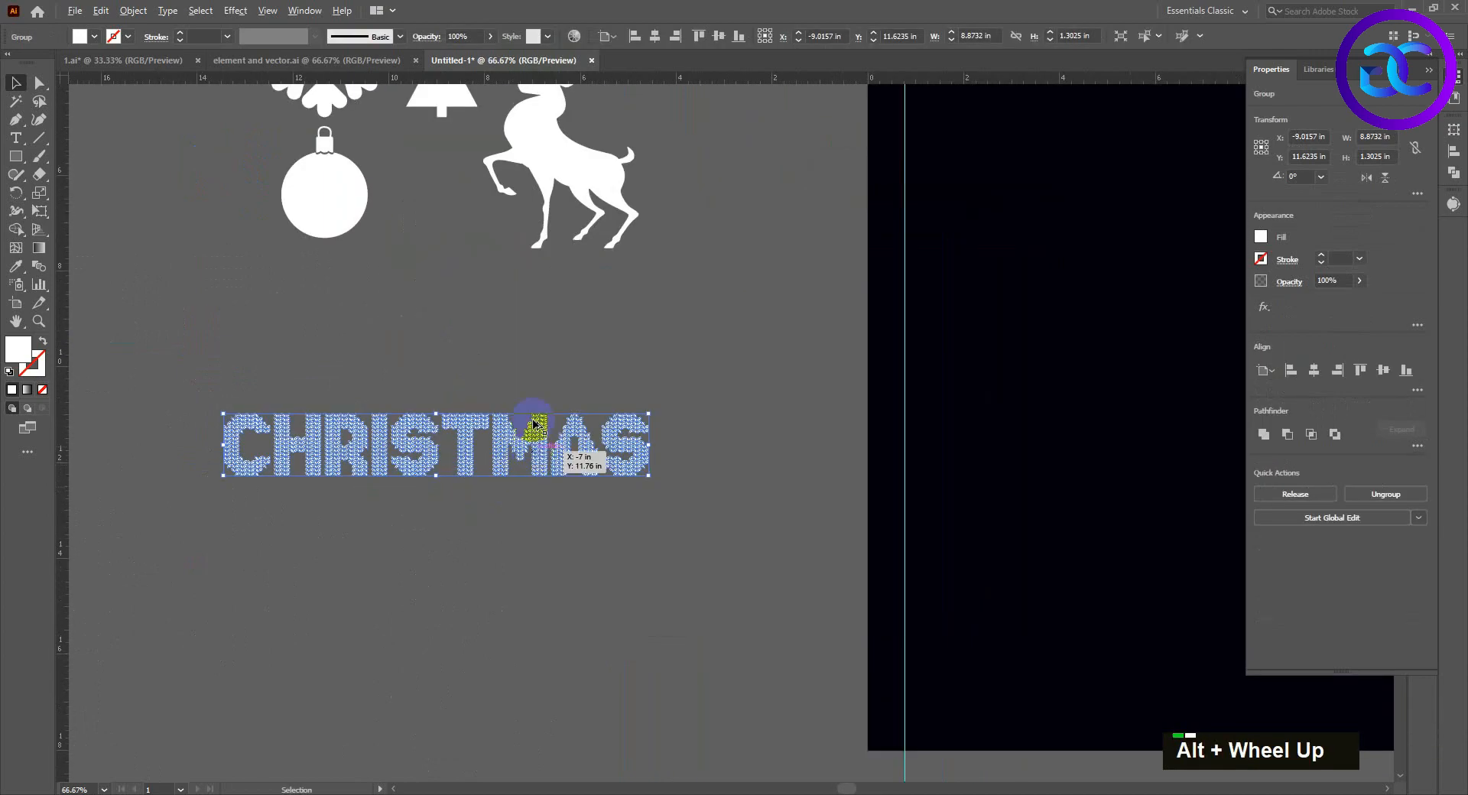
right_click(553, 460)
left_click(566, 546)
Step: Release the compound path of the letter M in the outlined CHRISTMAS word
scroll(530, 449, "up", 3)
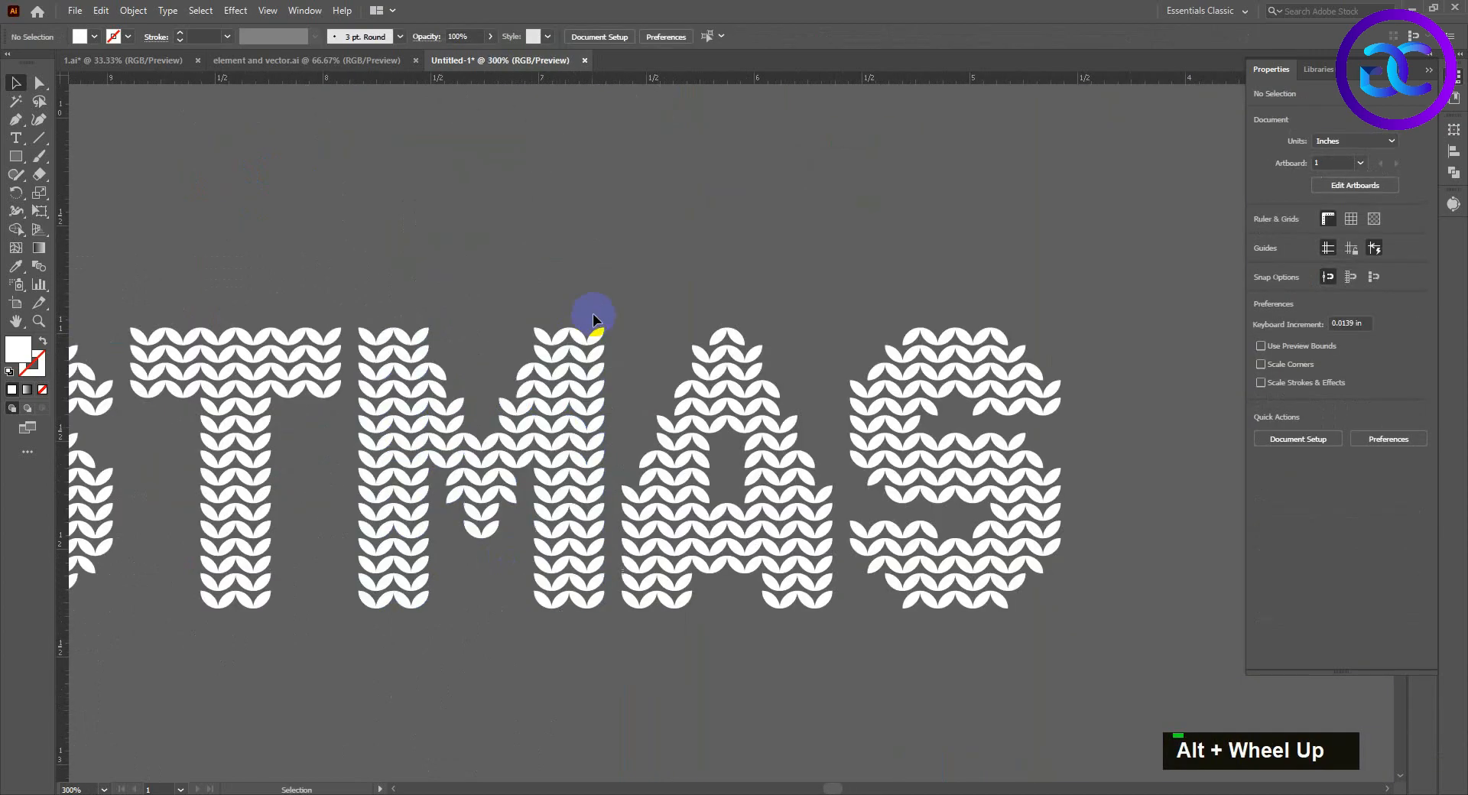
left_click(576, 346)
right_click(579, 339)
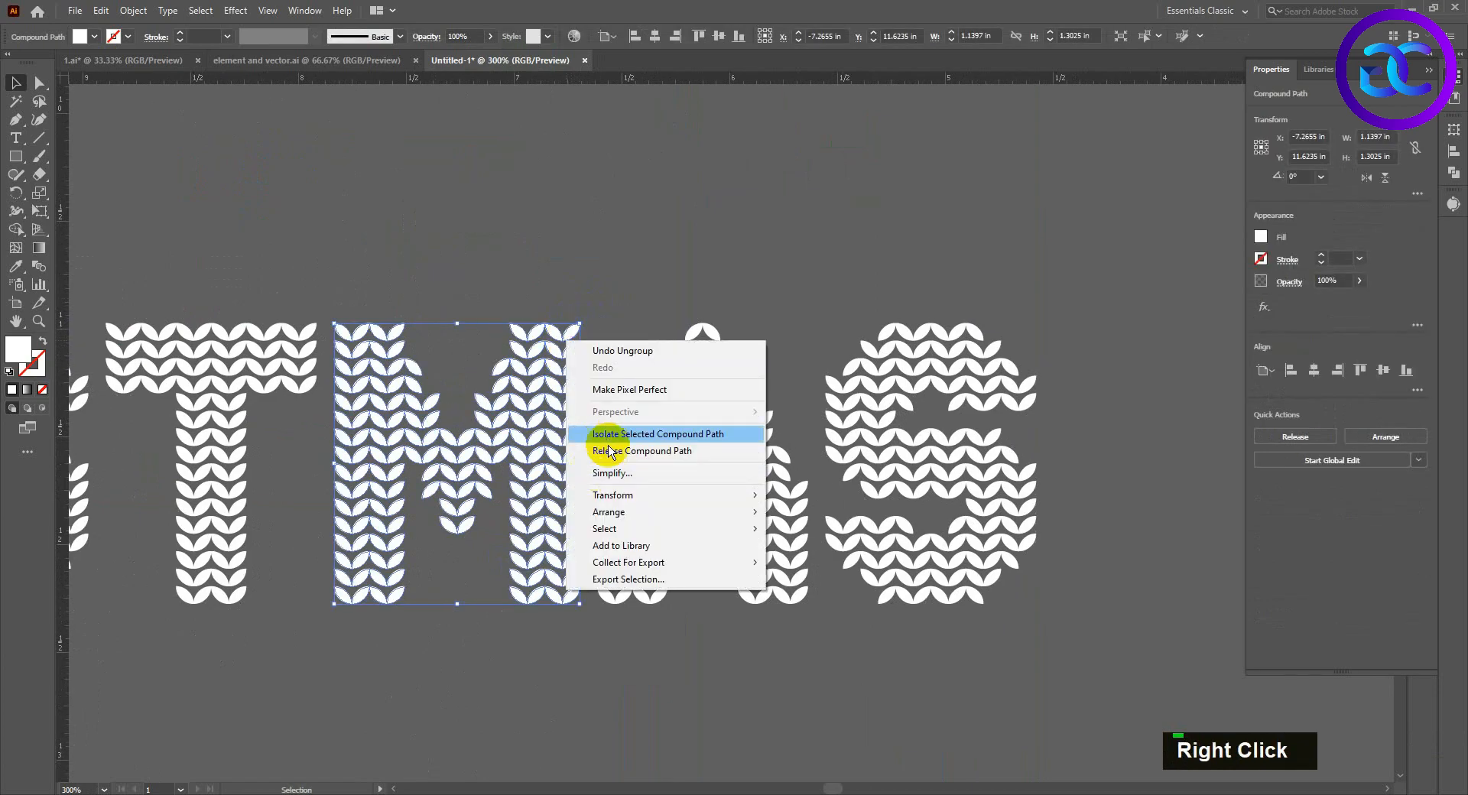
left_click(604, 432)
Step: Group the four leaf-shaped stitches at the upper-right corner of the letter M
double_click(554, 309)
double_click(570, 358)
scroll(581, 348, "down", 3)
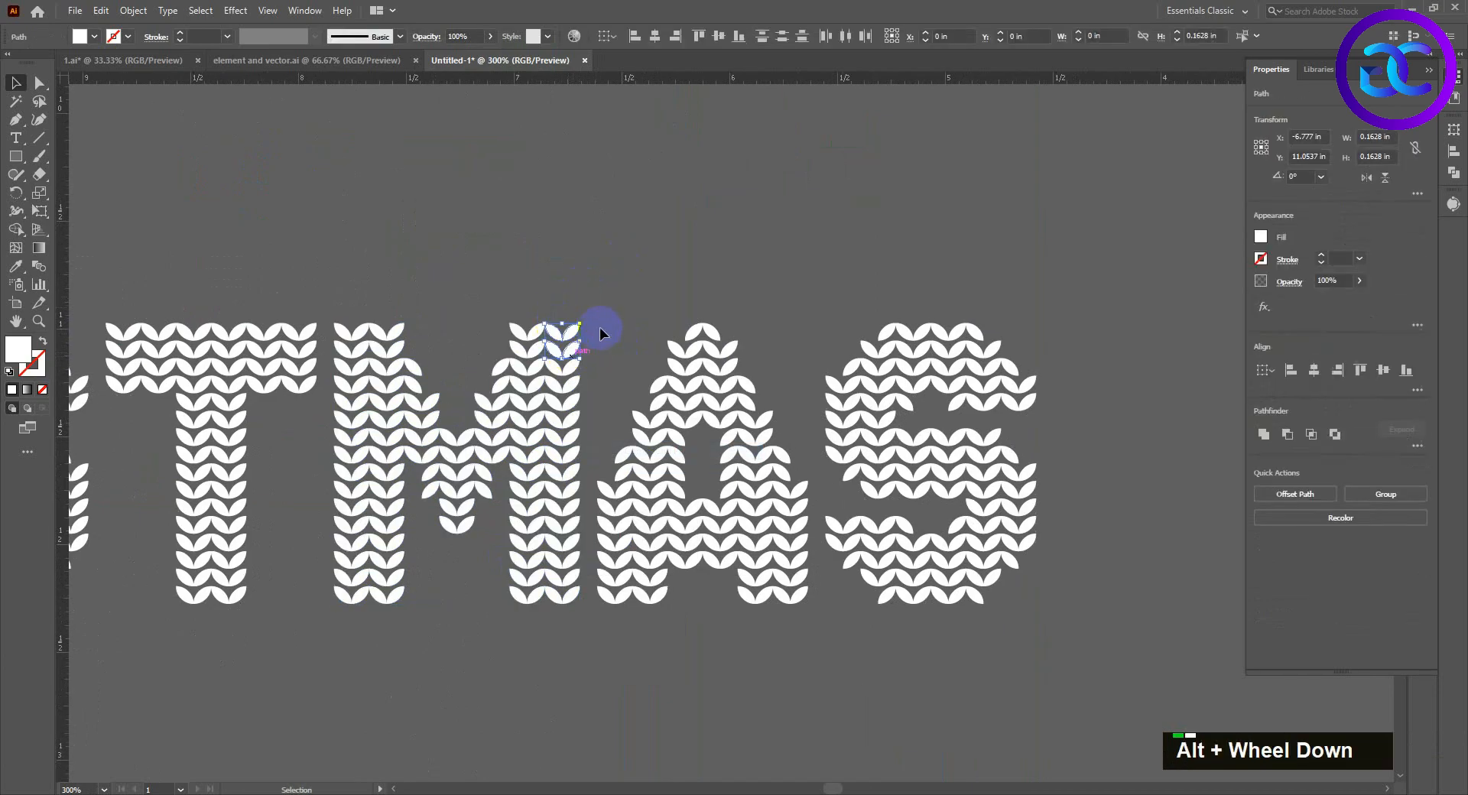
scroll(586, 339, "up", 1)
right_click(581, 341)
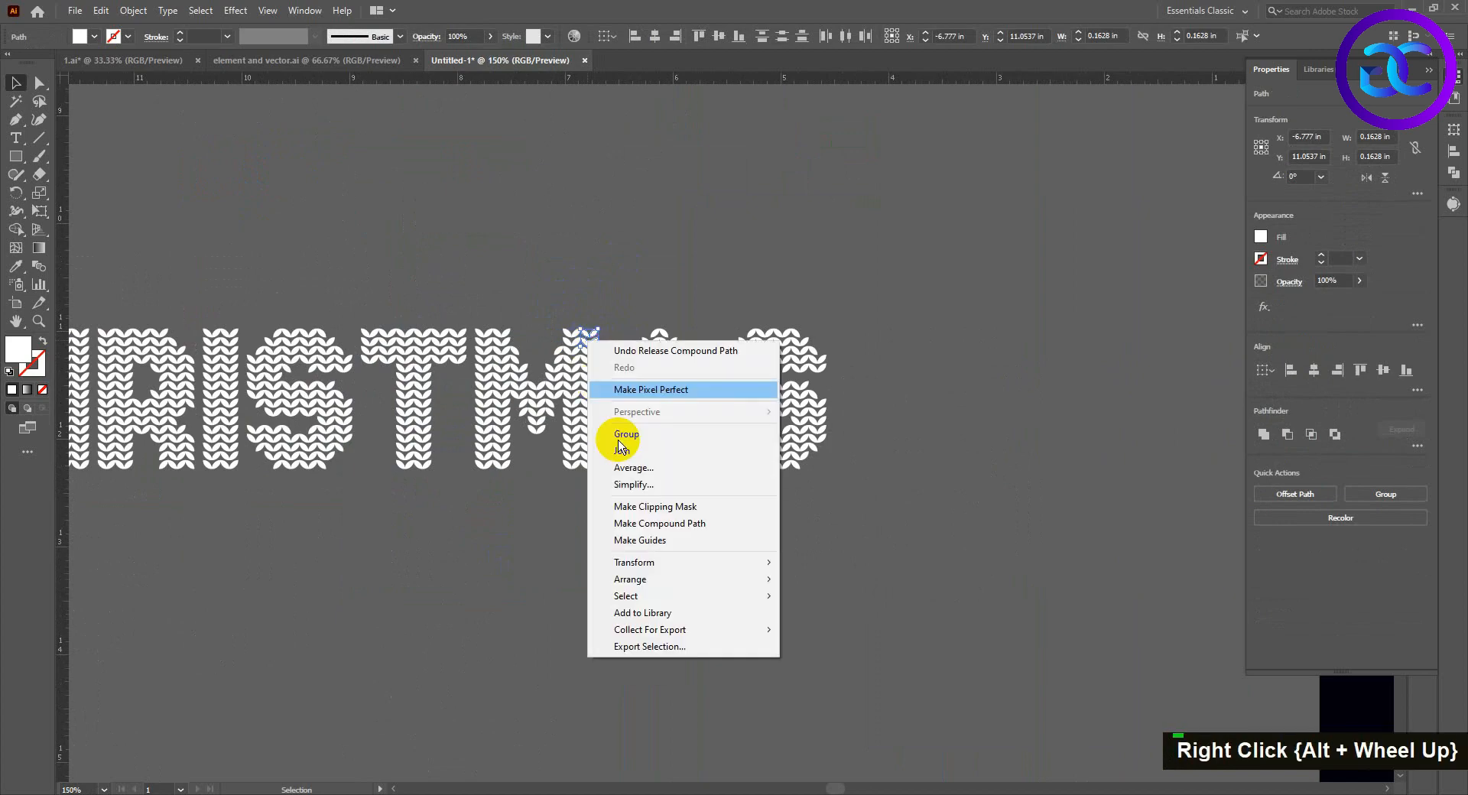
left_click(622, 433)
Step: Move the stitch group below the word, rotate it to 270° and compress its height to about 0.12 in
scroll(587, 347, "down", 1)
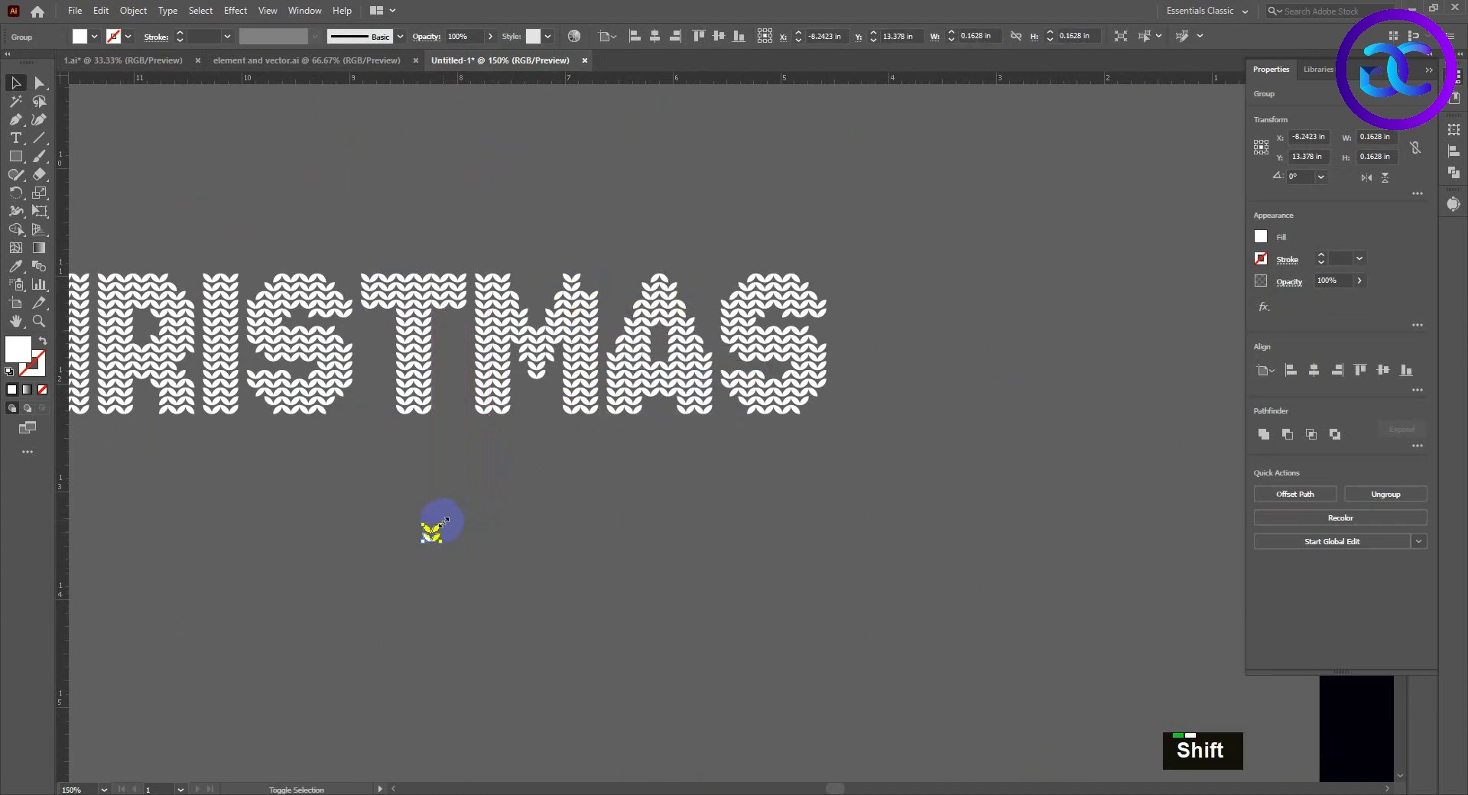
scroll(473, 474, "up", 1)
left_click_drag(478, 442, 509, 491)
left_click(506, 491)
scroll(482, 481, "up", 2)
left_click(450, 468)
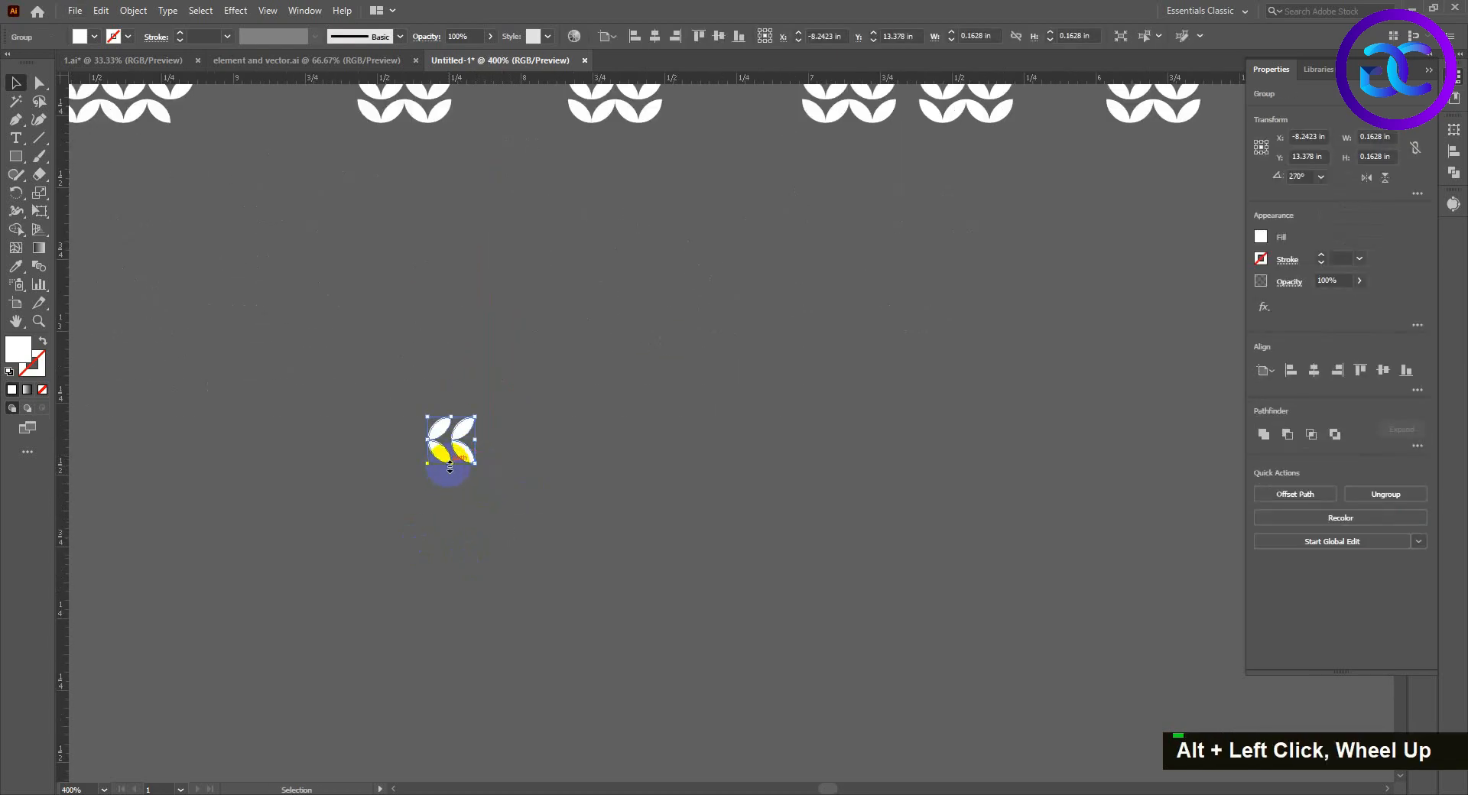
left_click(474, 509)
Step: Duplicate the stitch group 0.16 in to the right and repeat the copy to build a horizontal chain about 10.3 in long
left_click_drag(452, 451, 519, 445)
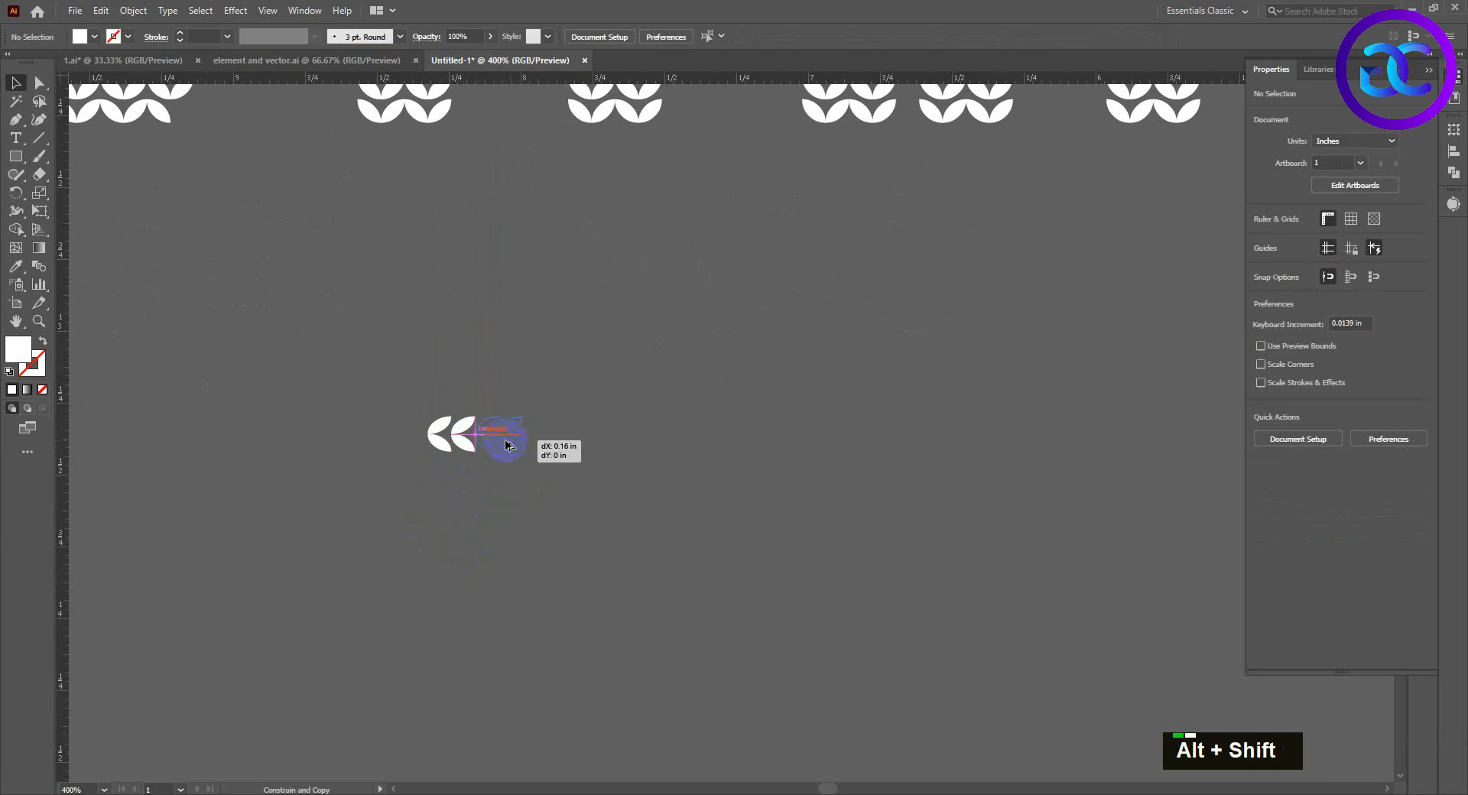
left_click_drag(481, 491, 481, 490)
scroll(430, 484, "down", 1)
key("ctrl+d")
key("ctrl+d")
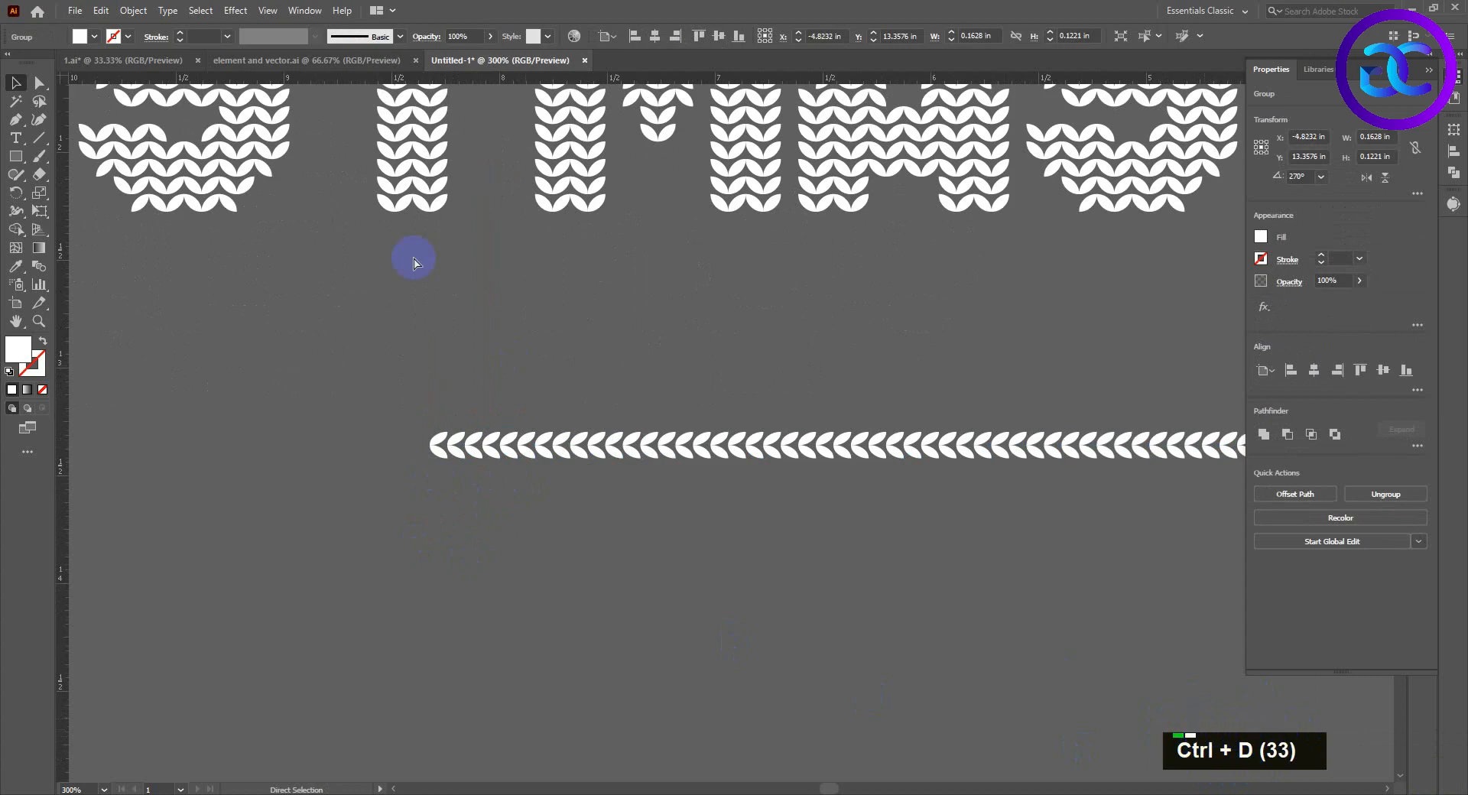
key("ctrl+d")
key("ctrl+d")
key("ctrl+d")
scroll(455, 373, "down", 1)
scroll(607, 369, "down", 1)
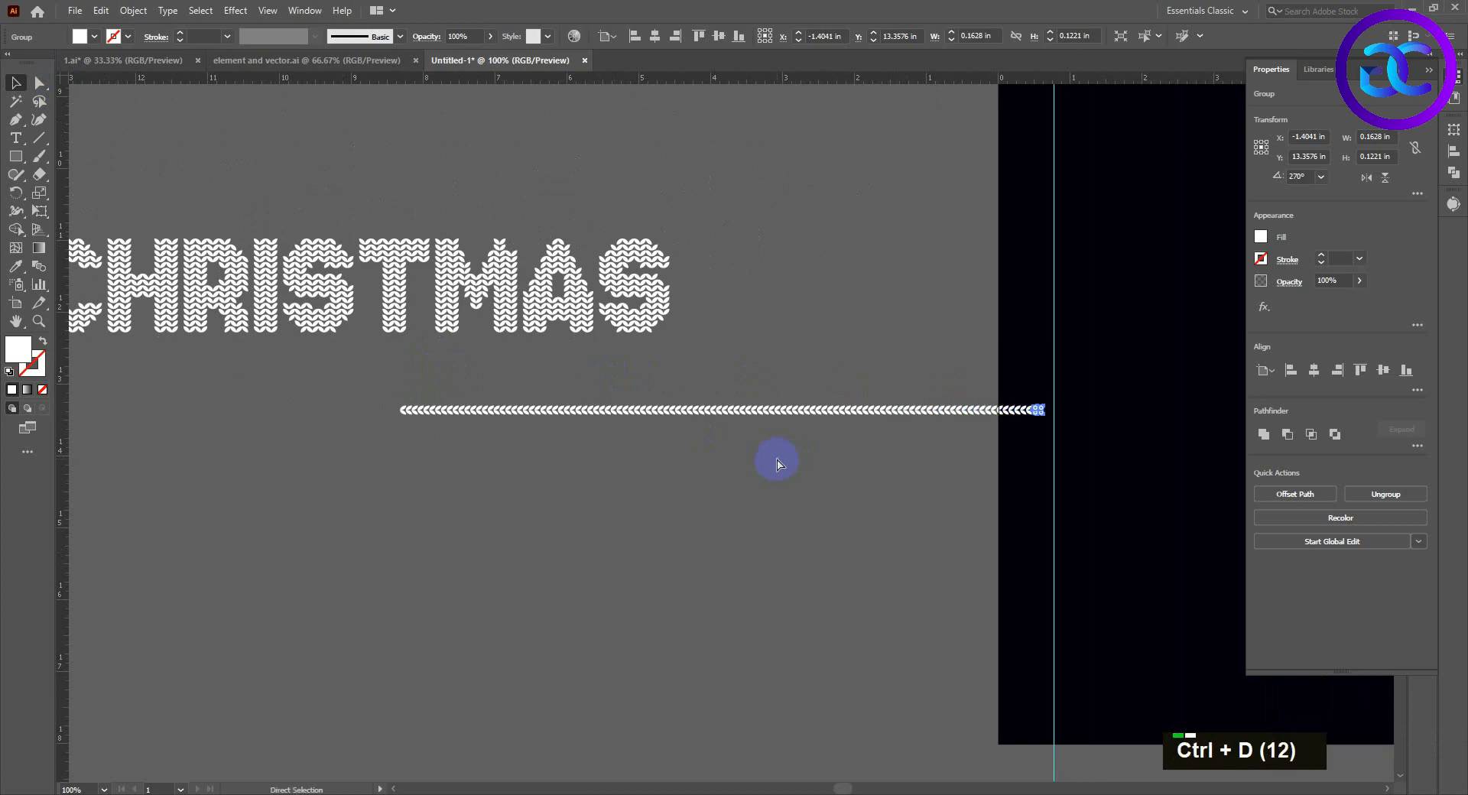
Step: Group all the pieces of the horizontal stitch chain
left_click(715, 496)
scroll(712, 490, "down", 1)
left_click_drag(648, 488, 534, 472)
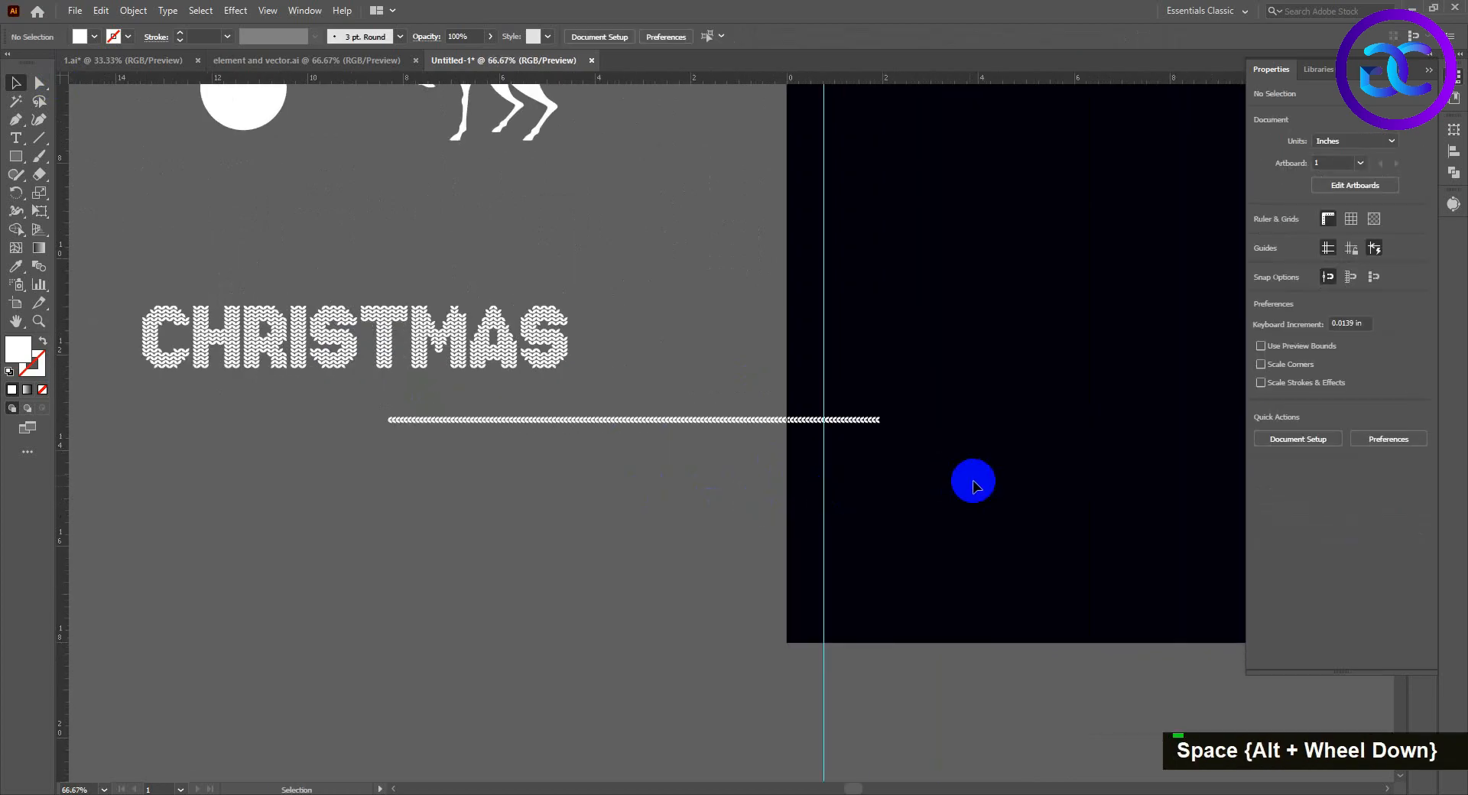
scroll(815, 485, "down", 1)
left_click_drag(911, 492, 848, 508)
left_click_drag(348, 440, 347, 439)
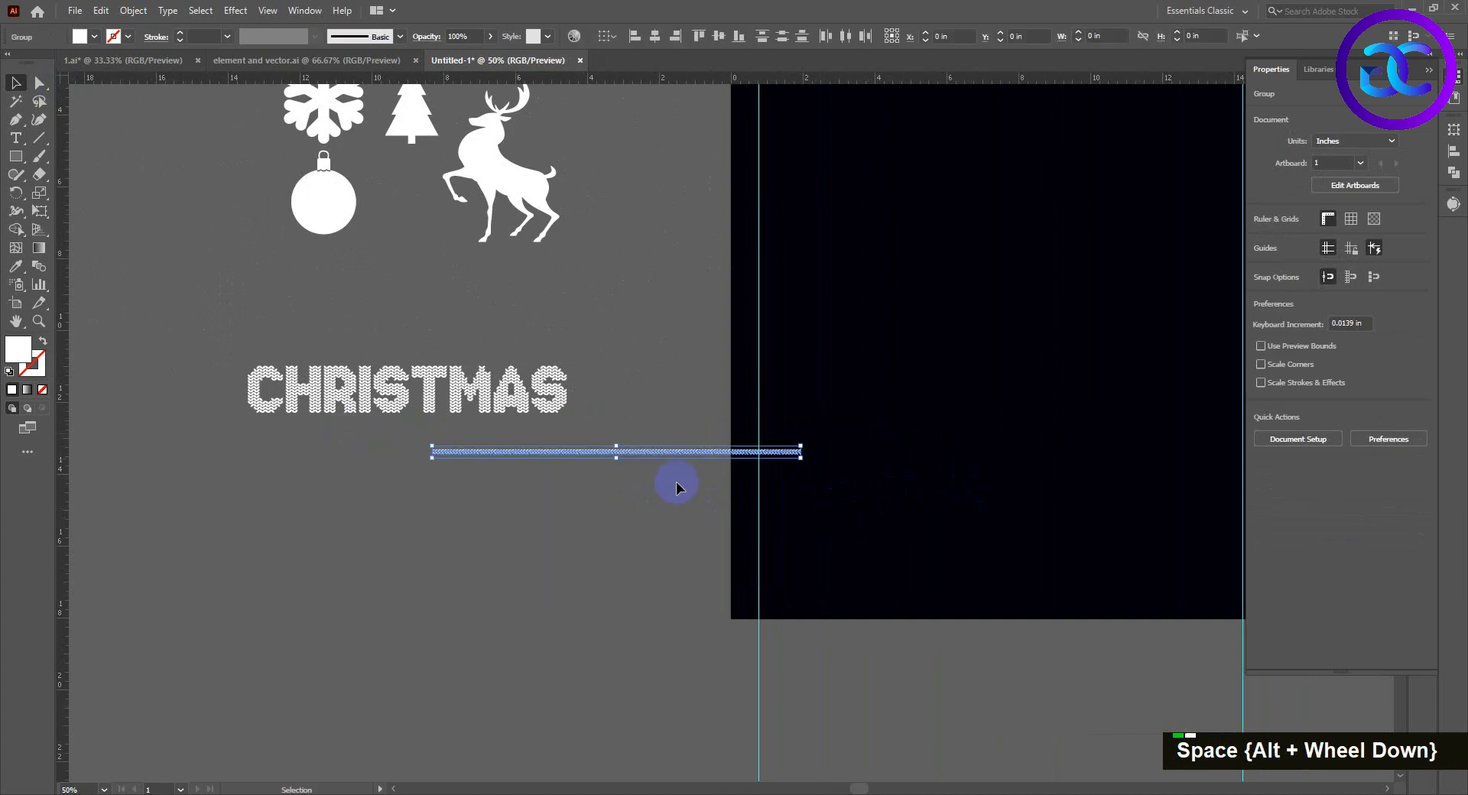
scroll(678, 488, "up", 1)
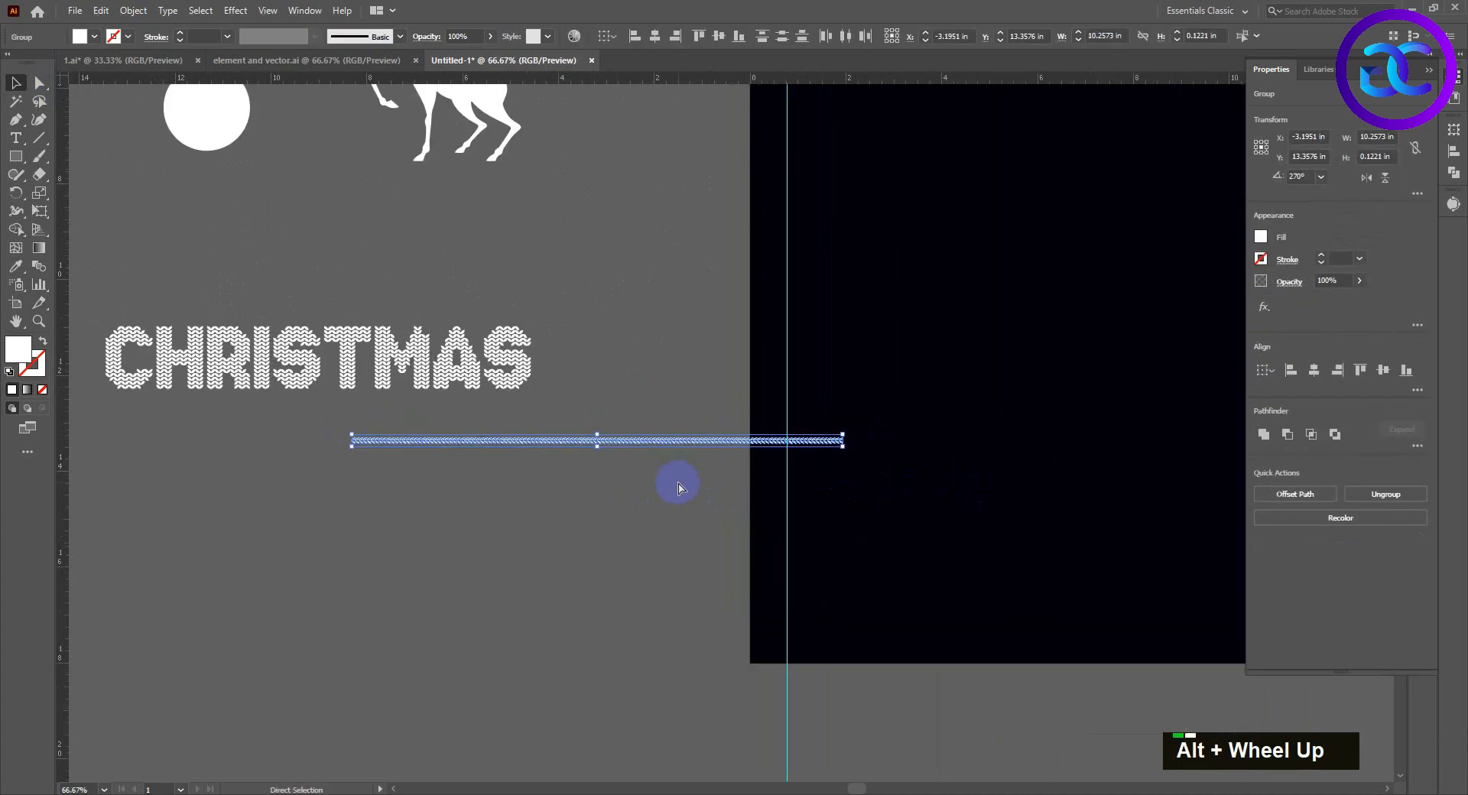
left_click(131, 11)
left_click(157, 98)
left_click(521, 263)
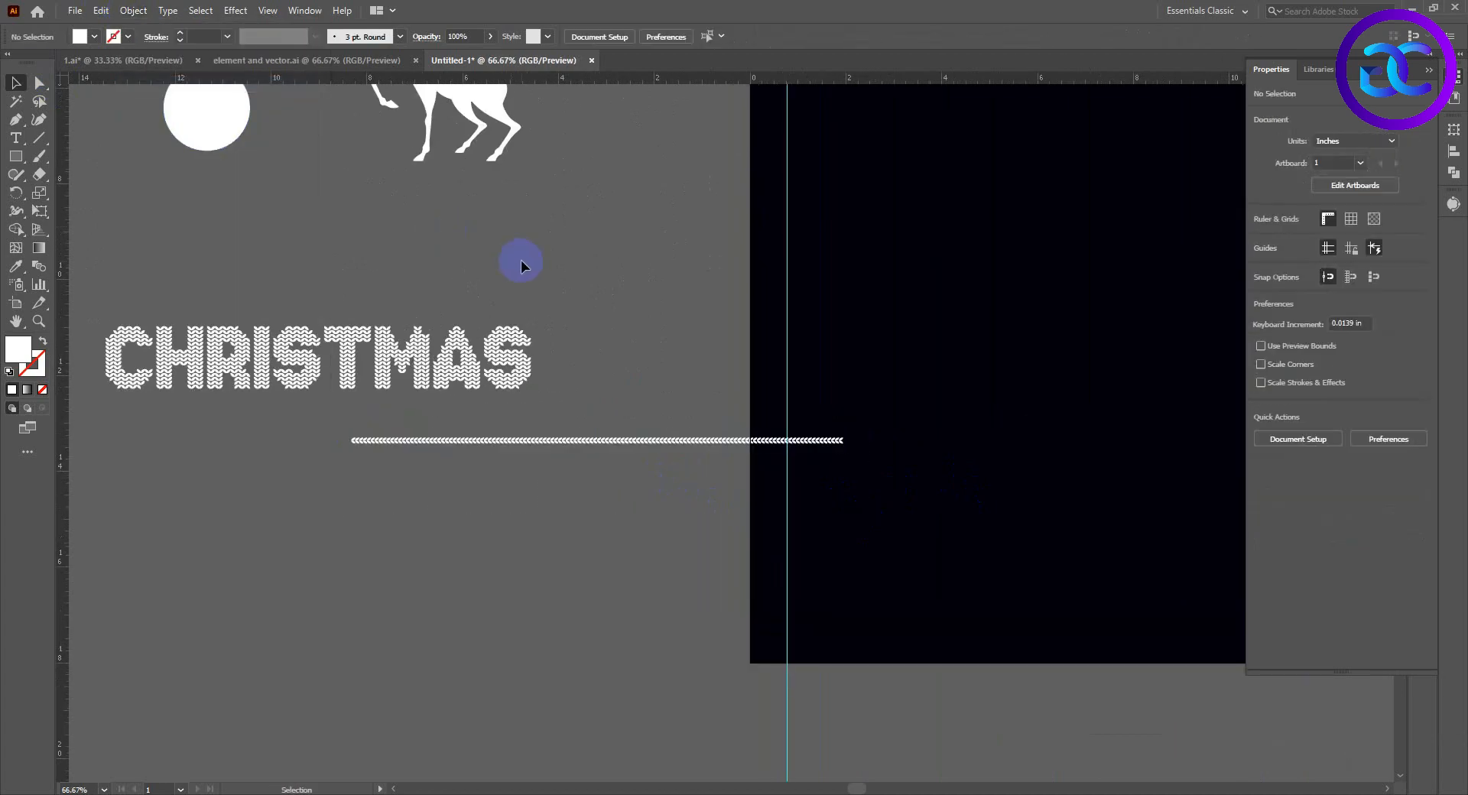
Step: Duplicate the grouped stitch chain directly below itself
scroll(603, 468, "up", 2)
left_click(666, 417)
left_click_drag(665, 485, 760, 470)
scroll(766, 439, "down", 1)
left_click(757, 549)
scroll(757, 549, "down", 1)
Step: Copy both stitch chains to the top of the artboard, starting at its left guide
left_click_drag(757, 550, 890, 129)
scroll(620, 422, "down", 2)
double_click(653, 425)
left_click(515, 454)
left_click(901, 236)
left_click_drag(901, 237, 790, 413)
scroll(956, 442, "up", 2)
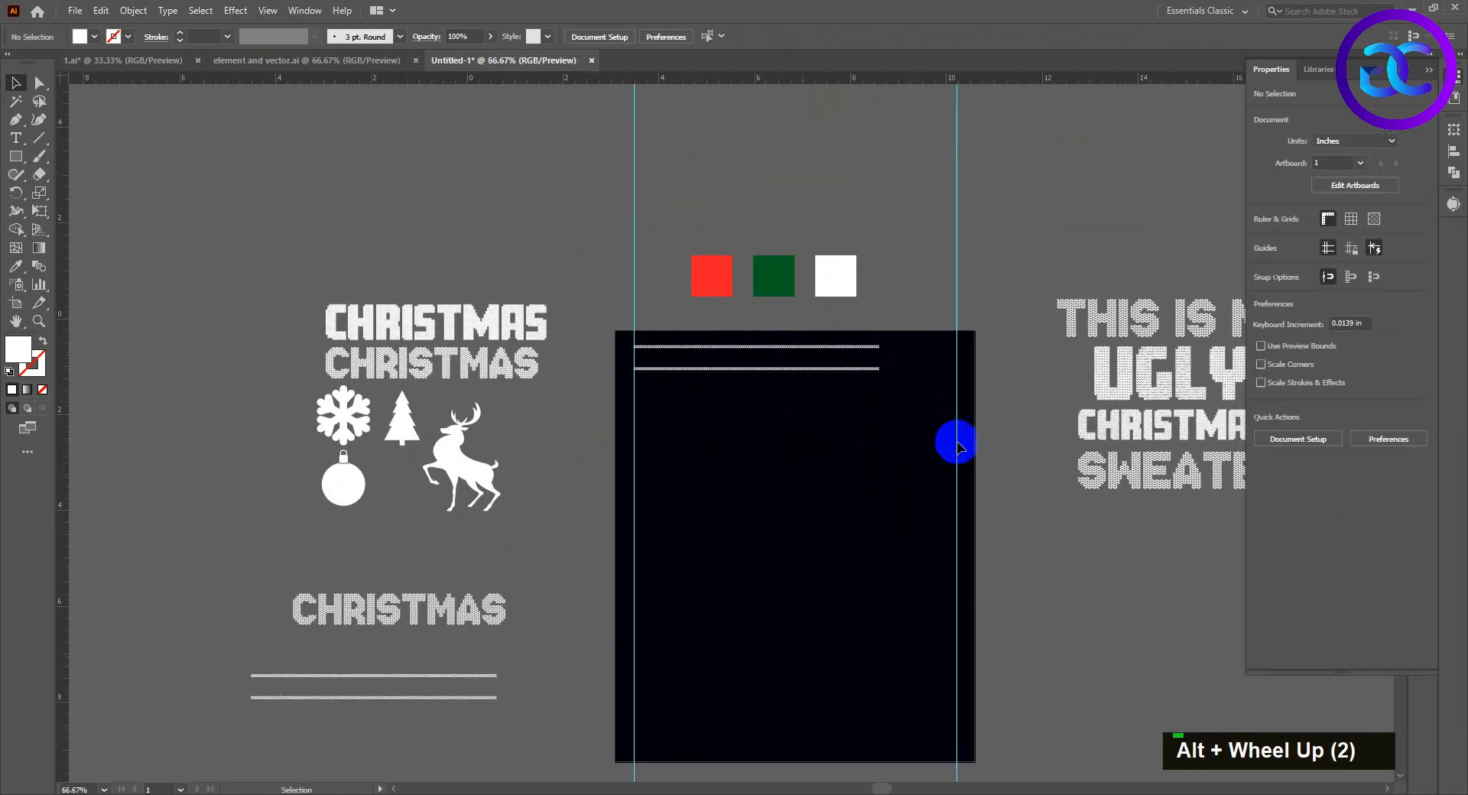
scroll(812, 363, "up", 2)
Step: Delete the lower chain on the artboard and scale the remaining one to span both guides, 13.47 in wide
left_click(803, 370)
key("Delete")
left_click(800, 331)
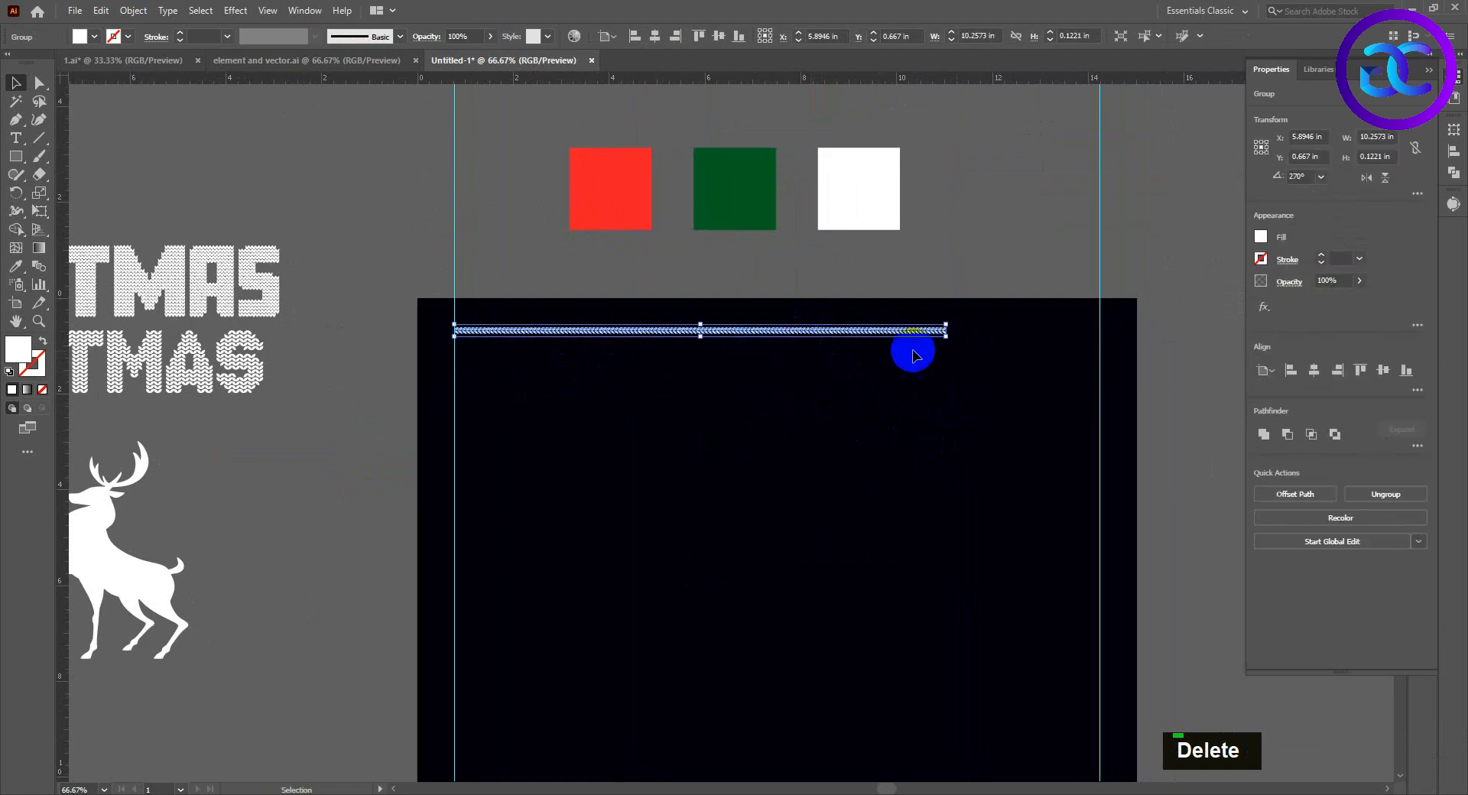
left_click_drag(946, 335, 1098, 485)
scroll(406, 341, "up", 2)
scroll(407, 341, "up", 3)
scroll(469, 321, "down", 6)
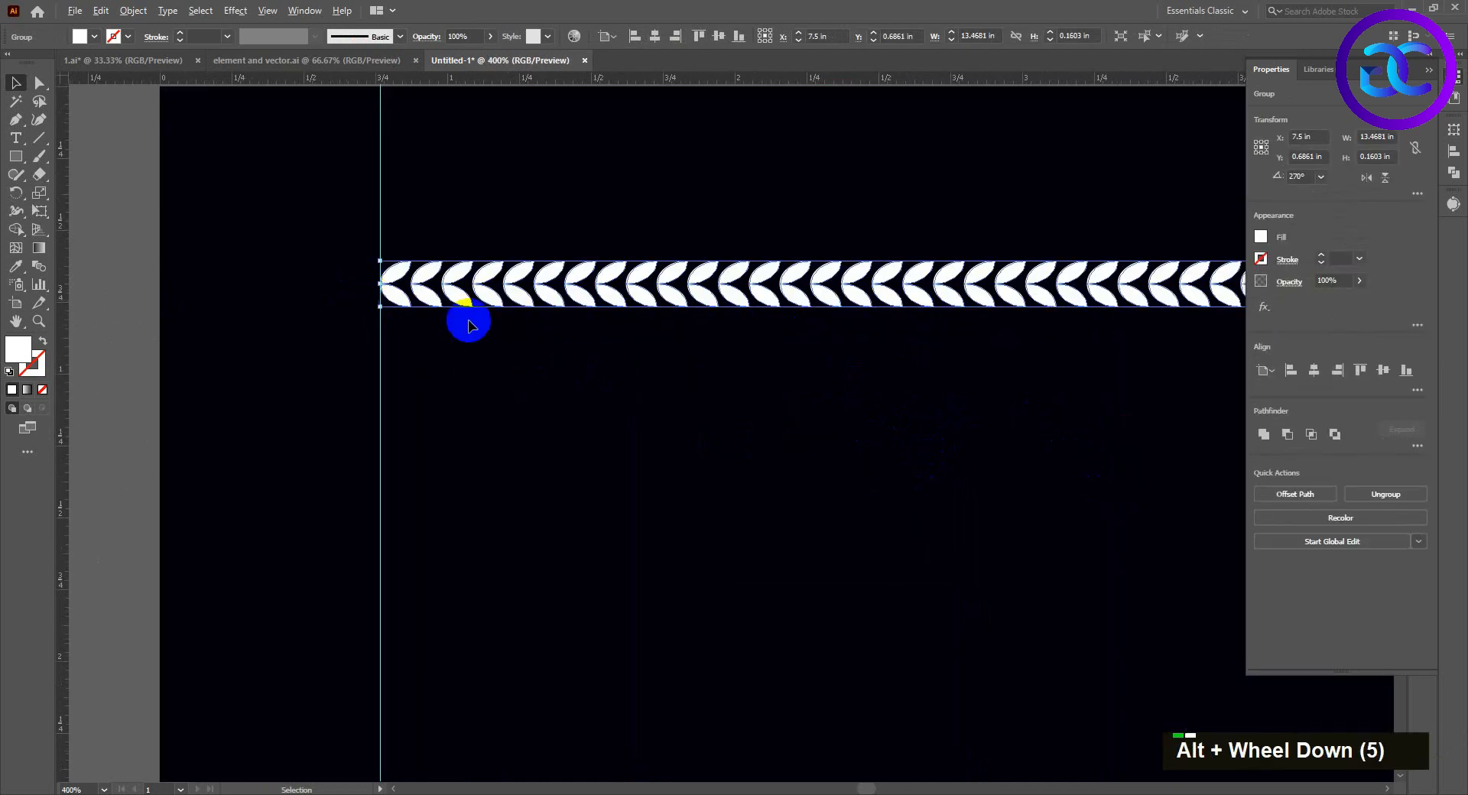
Step: Duplicate the full-width stitch chain about 1.4 in below the first one on the artboard
left_click_drag(817, 306, 812, 359)
left_click(713, 447)
Step: Place the Christmas tree between the two stitch chains near the left guide, scaled down to about 0.64 × 0.98 in
left_click_drag(694, 442, 807, 441)
scroll(806, 439, "down", 1)
double_click(392, 434)
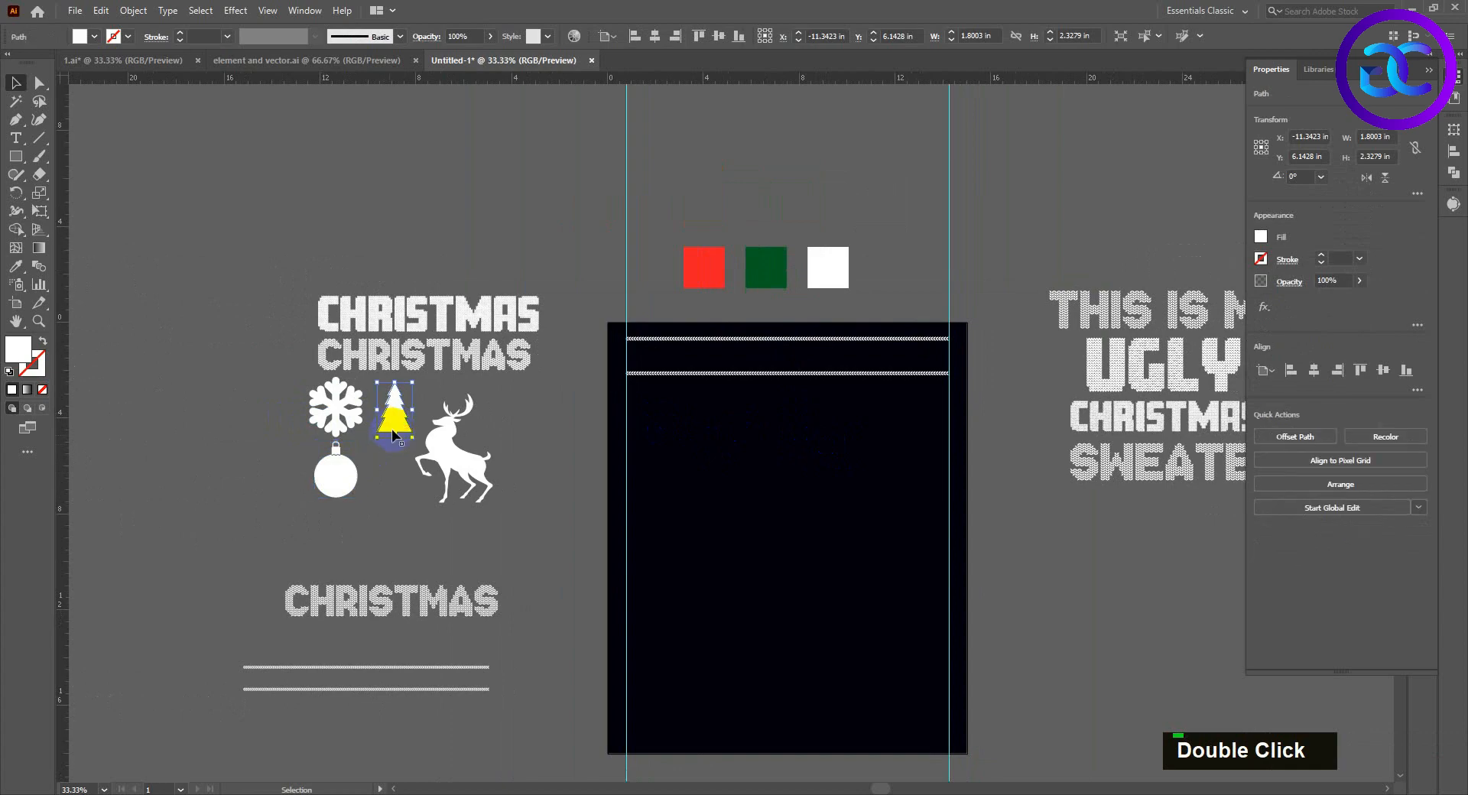
left_click_drag(619, 403, 621, 404)
scroll(621, 404, "up", 2)
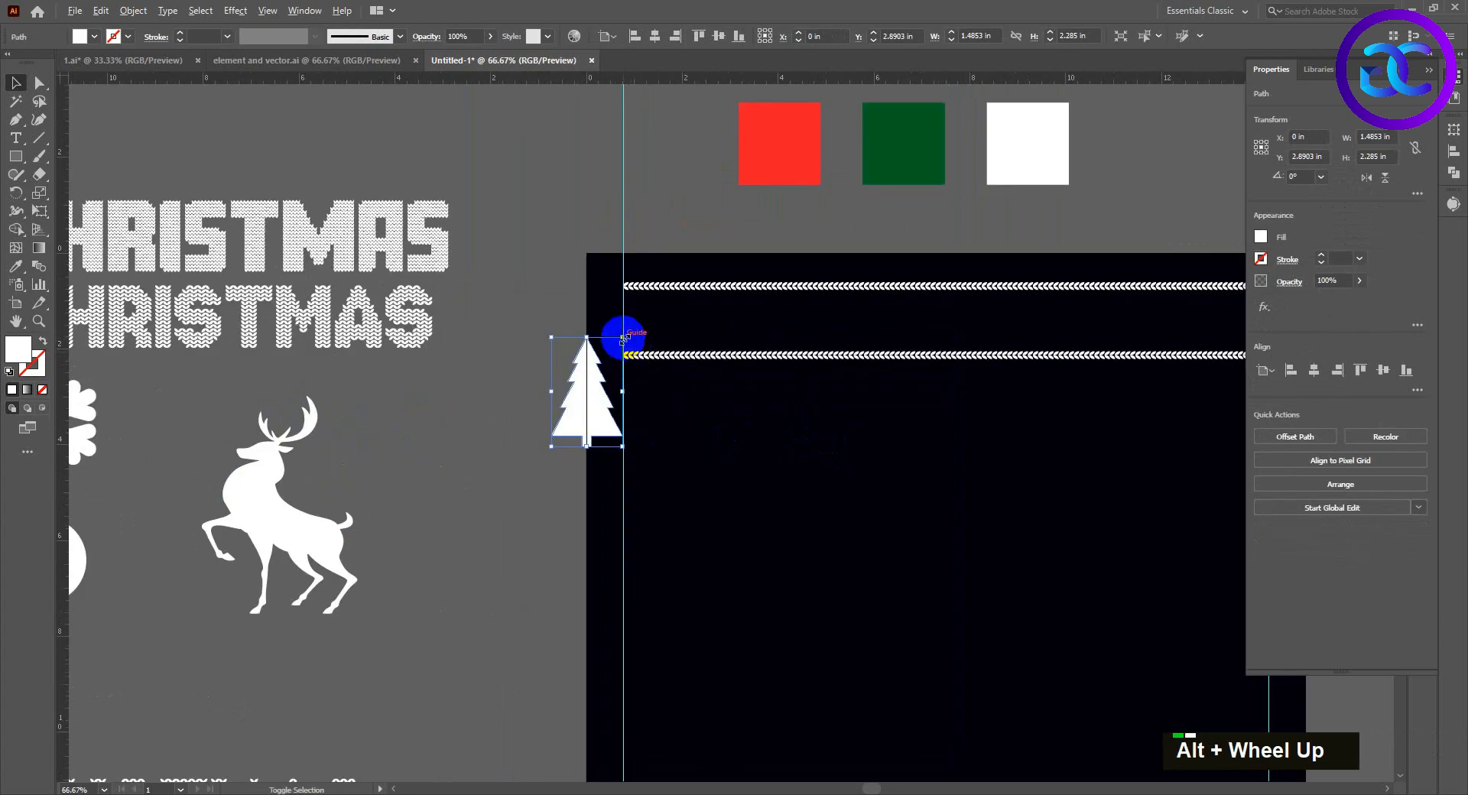
left_click_drag(623, 338, 606, 364)
left_click(597, 434)
left_click_drag(569, 412, 628, 337)
scroll(664, 293, "up", 3)
left_click_drag(669, 279, 657, 294)
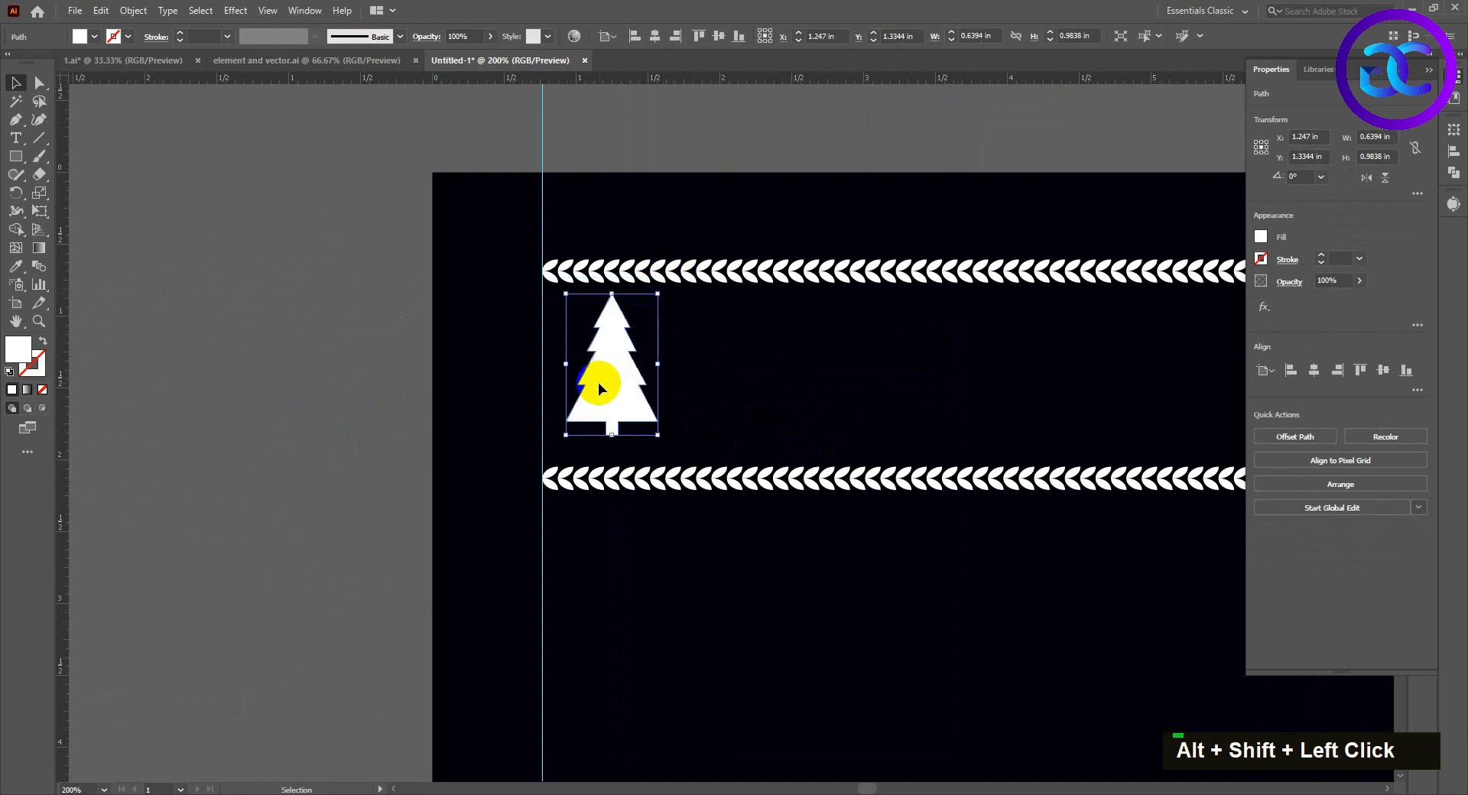
Step: Align the tree's left edge with the upper stitch chain and nudge it down to about Y 1.39 in
left_click_drag(579, 390, 567, 390)
left_click(595, 270, "shift")
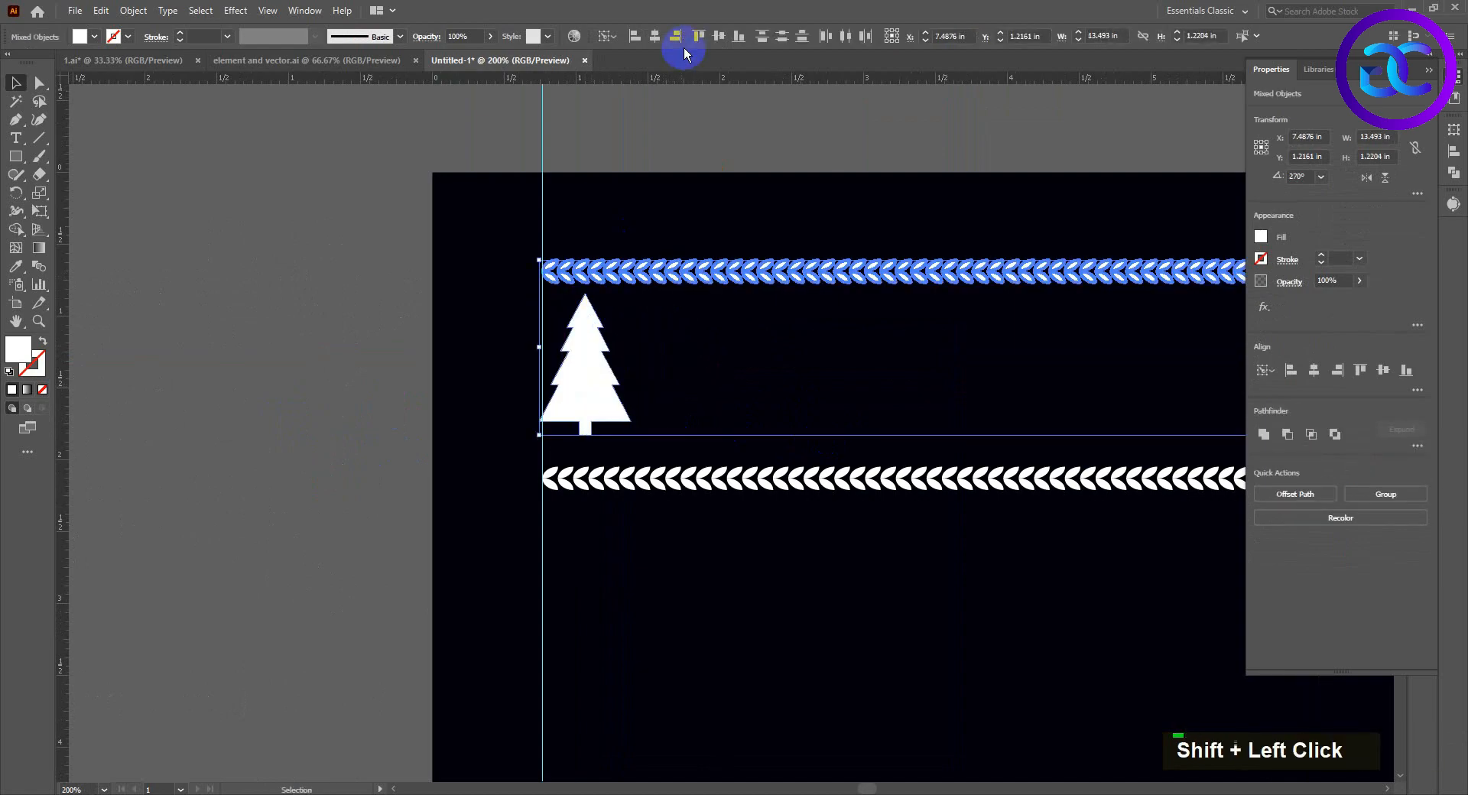
double_click(599, 379)
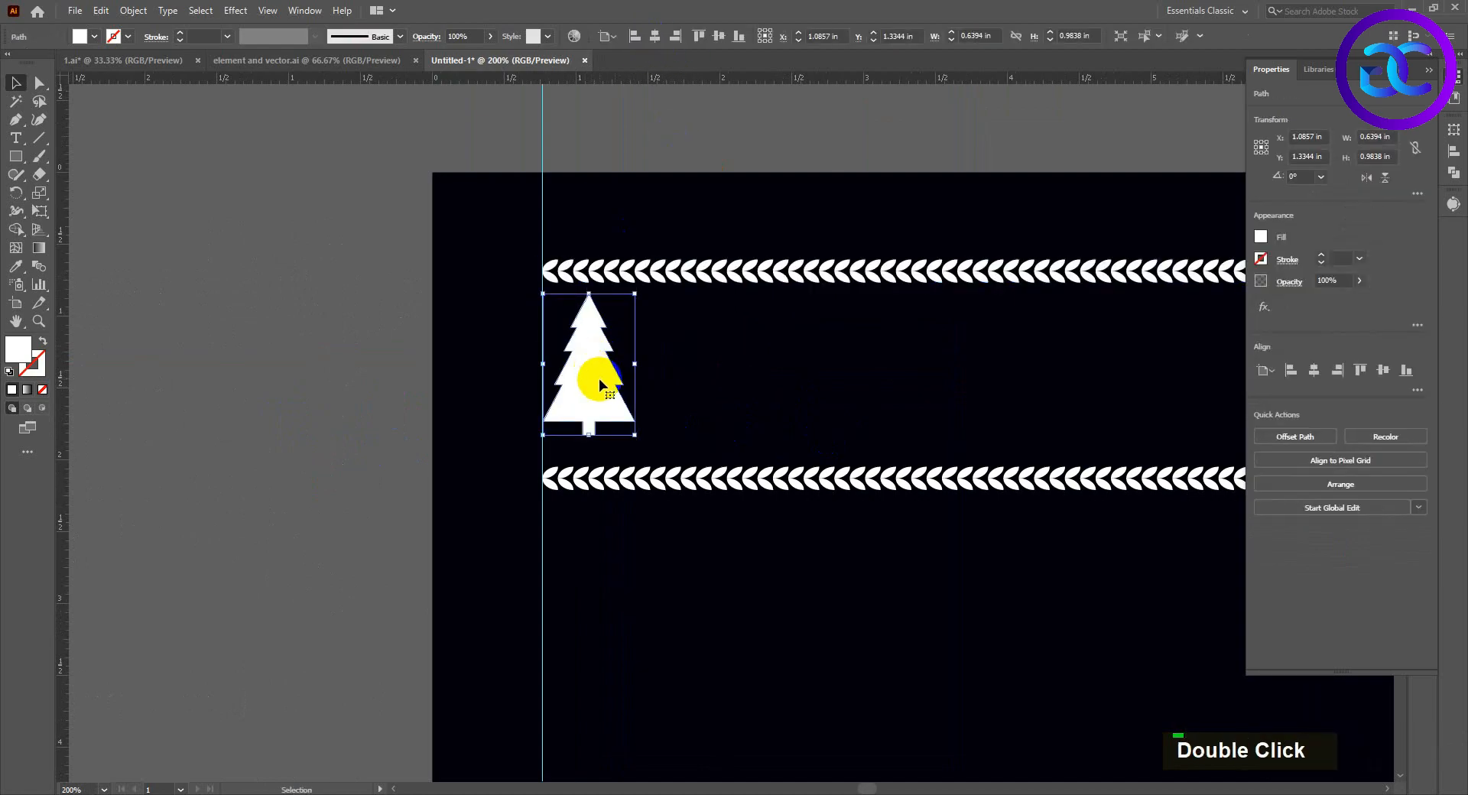
key("Down")
key("Down")
key("Down")
key("Down")
left_click_drag(604, 386, 562, 378)
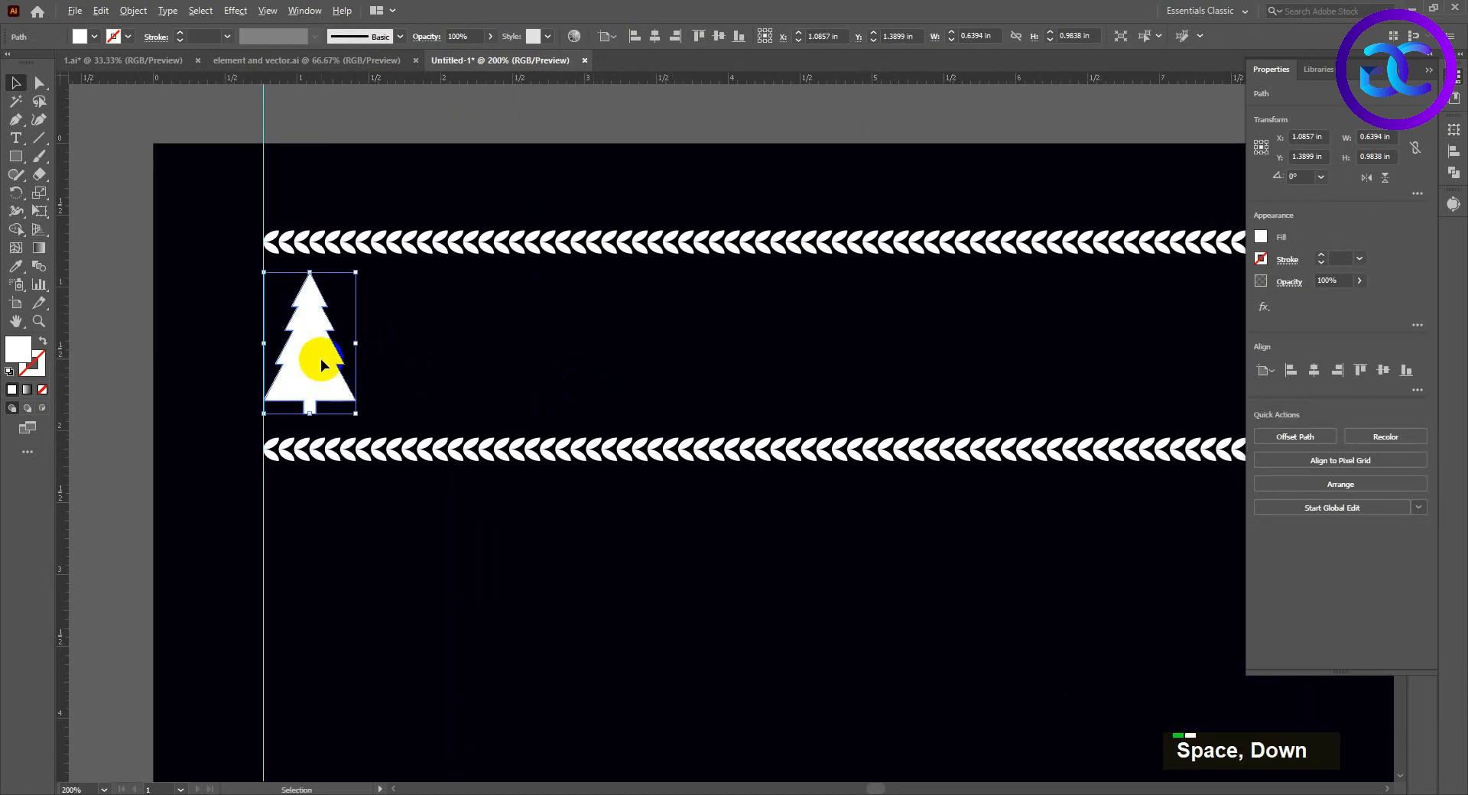
Step: Duplicate the tree along the band at about 2.3 in intervals to make a row of six trees
left_click_drag(320, 359, 650, 360)
scroll(556, 352, "down", 3)
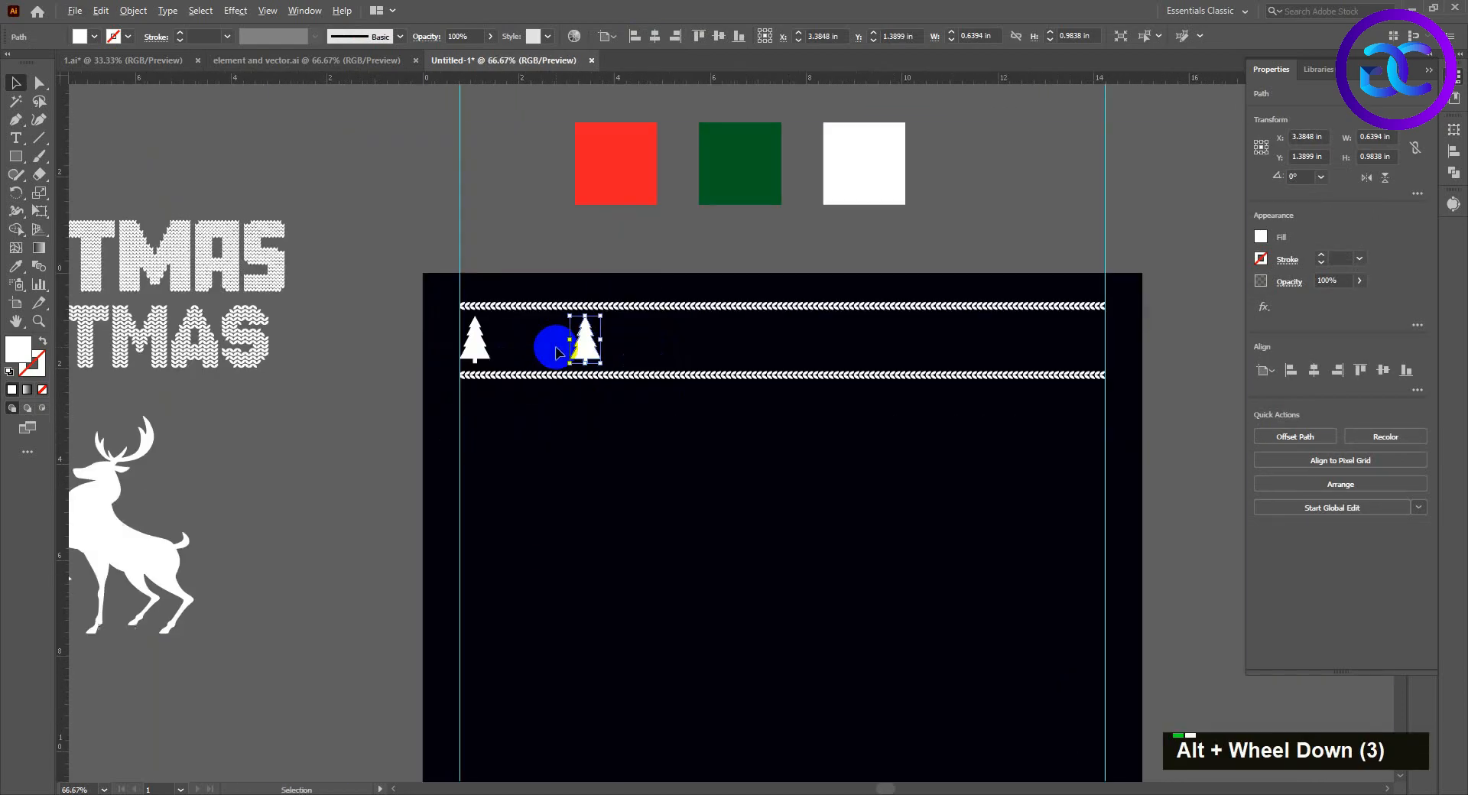
scroll(556, 352, "down", 1)
key("ctrl+d")
key("ctrl+d")
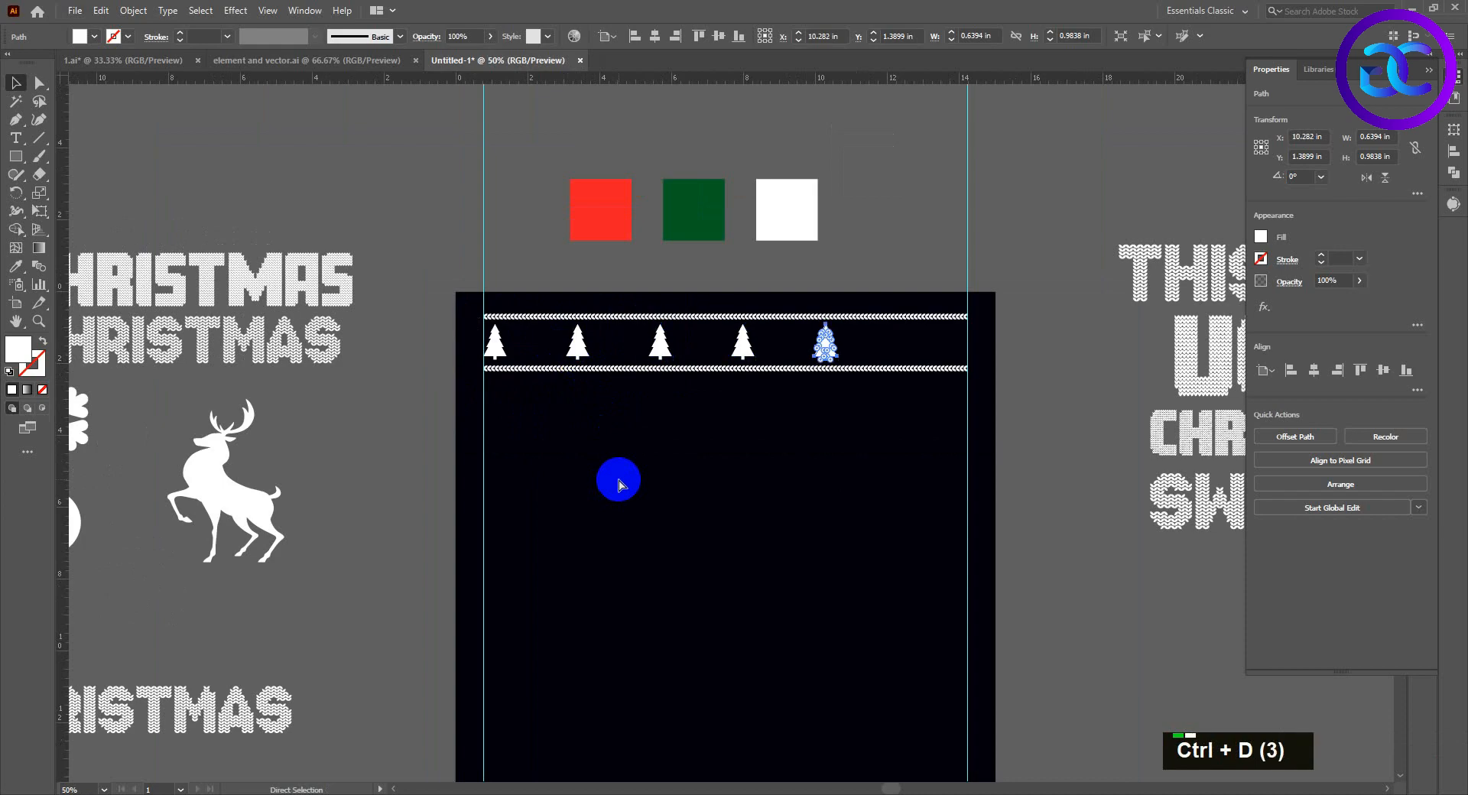
left_click(697, 481)
Step: Place the Christmas ornament between the first two trees, scaled down to about 0.84 × 1.09 in
left_click_drag(699, 482, 812, 480)
left_click_drag(194, 503, 602, 304)
scroll(602, 303, "up", 1)
scroll(700, 322, "up", 2)
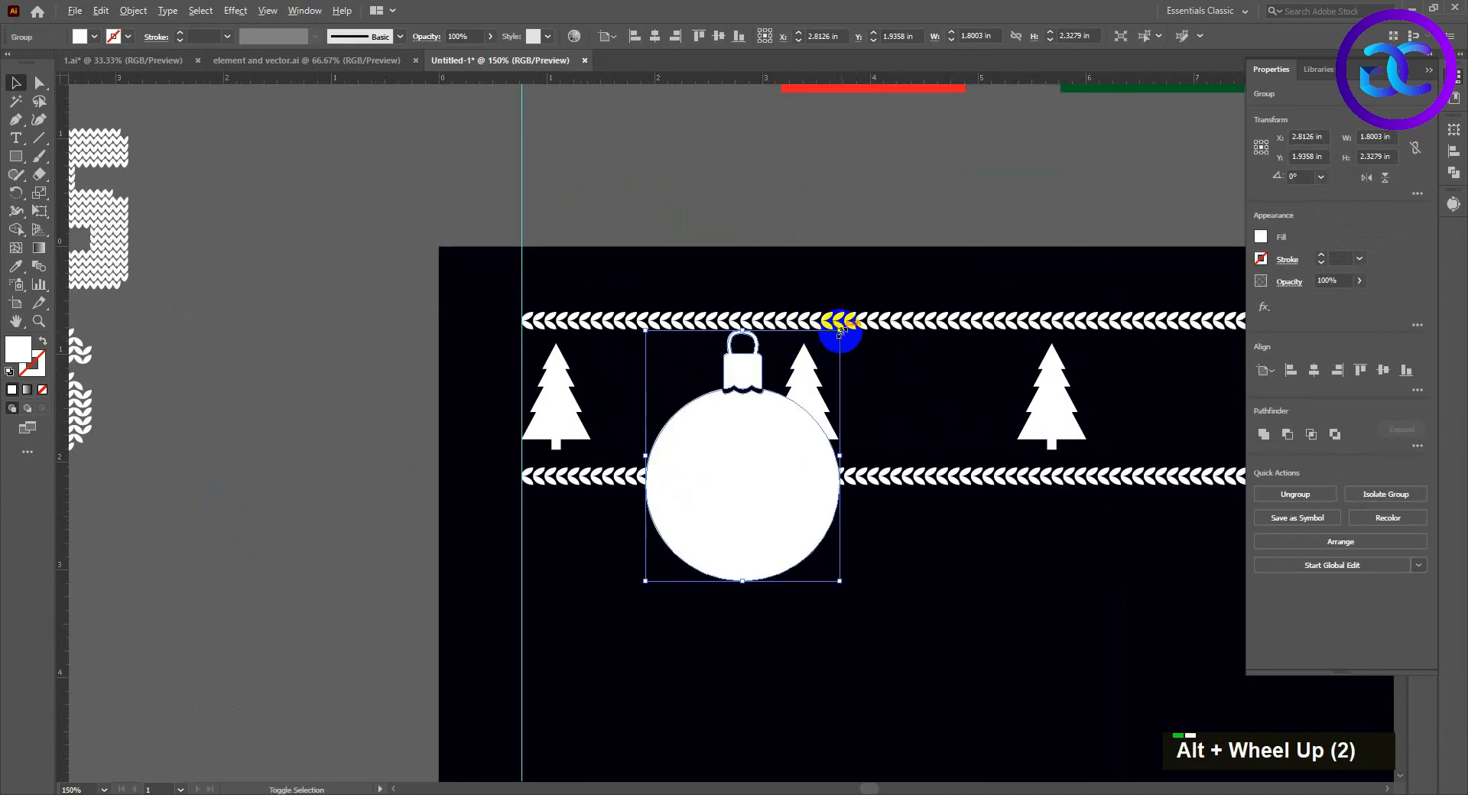
left_click_drag(840, 330, 792, 409)
left_click_drag(754, 466, 671, 398)
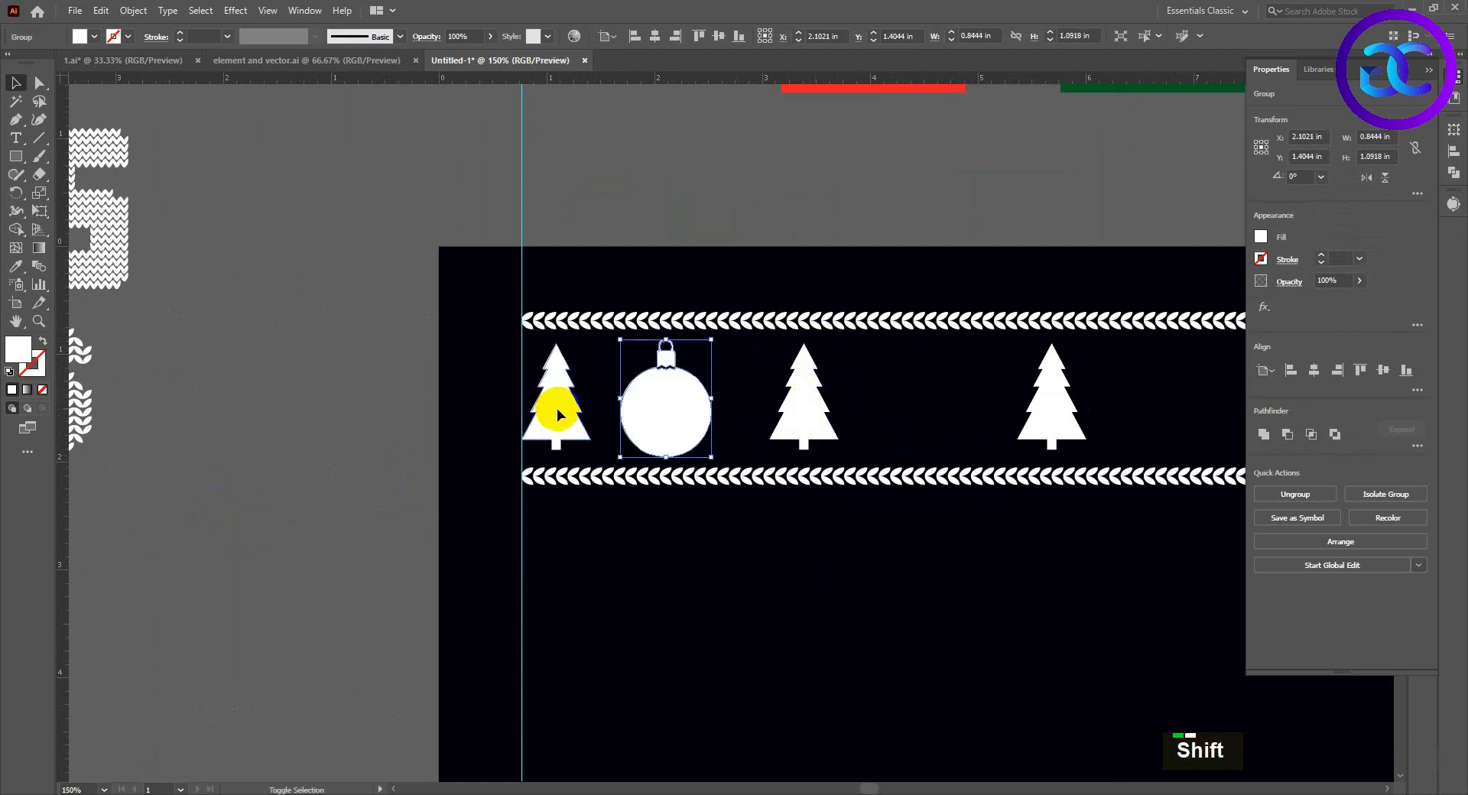
Step: Match the ornament to the first tree's height, about 0.76 × 0.98 in, and align it vertically with that tree
left_click(560, 415, "shift")
left_click(736, 36)
left_click(744, 193)
left_click(684, 382)
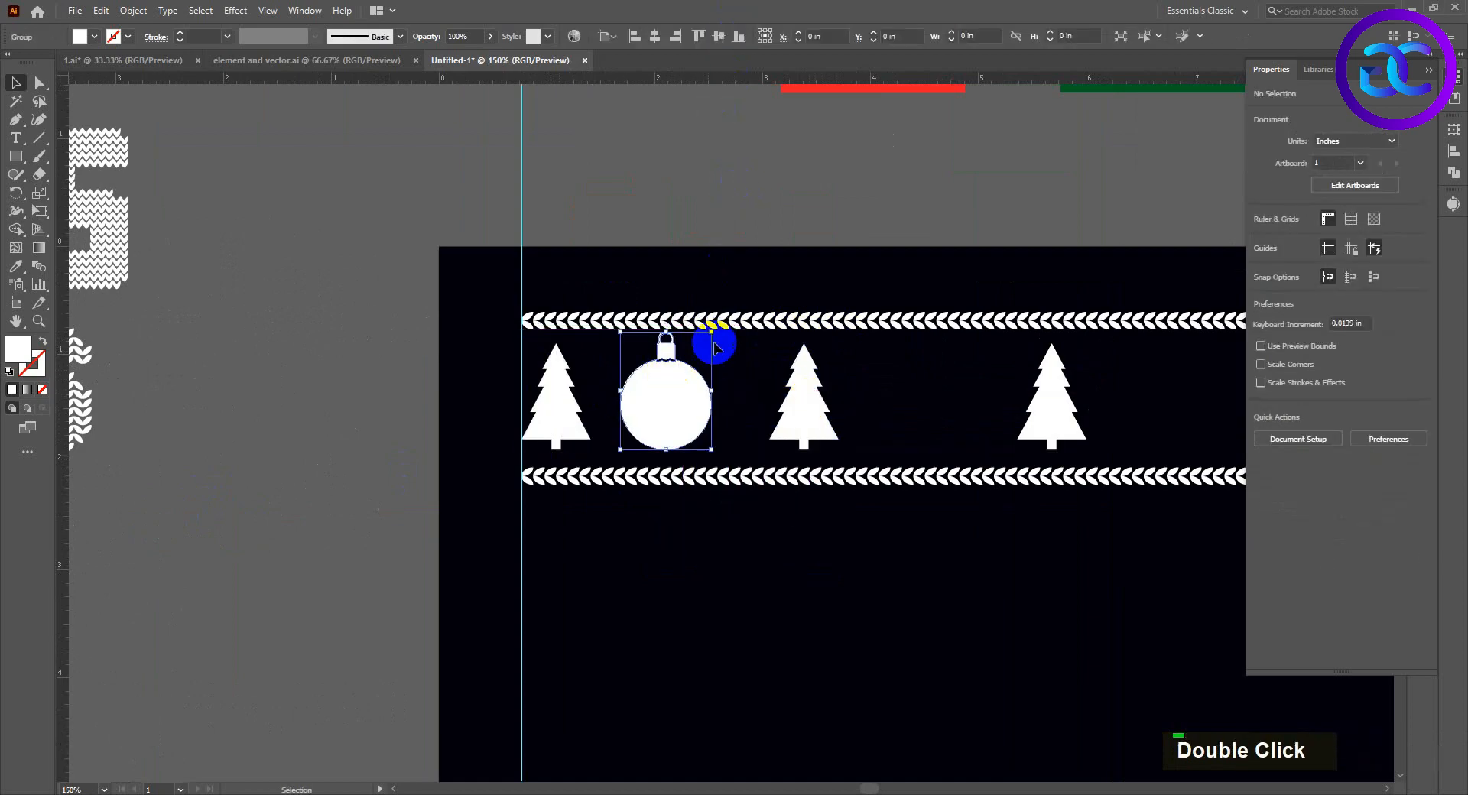
left_click_drag(711, 333, 563, 336)
left_click(557, 382, "shift")
Step: Duplicate the ornament along the band at about 2.4 in intervals to make six ornaments alternating with the trees
scroll(711, 373, "down", 1)
left_click(719, 372)
left_click_drag(522, 368, 617, 328)
scroll(694, 369, "down", 1)
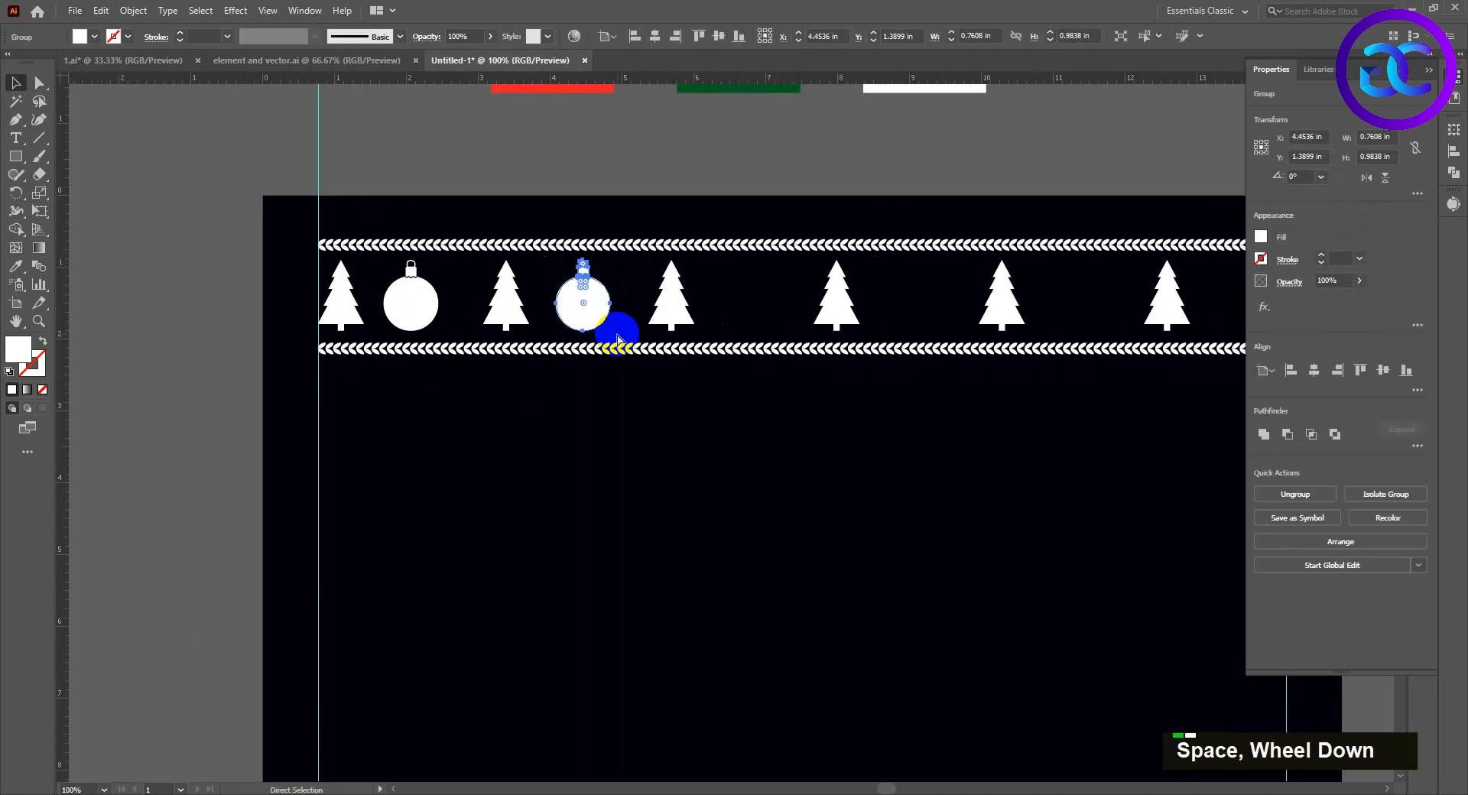
key("ctrl+d")
key("ctrl+d")
key("ctrl+d")
key("ctrl+d")
scroll(639, 342, "down", 1)
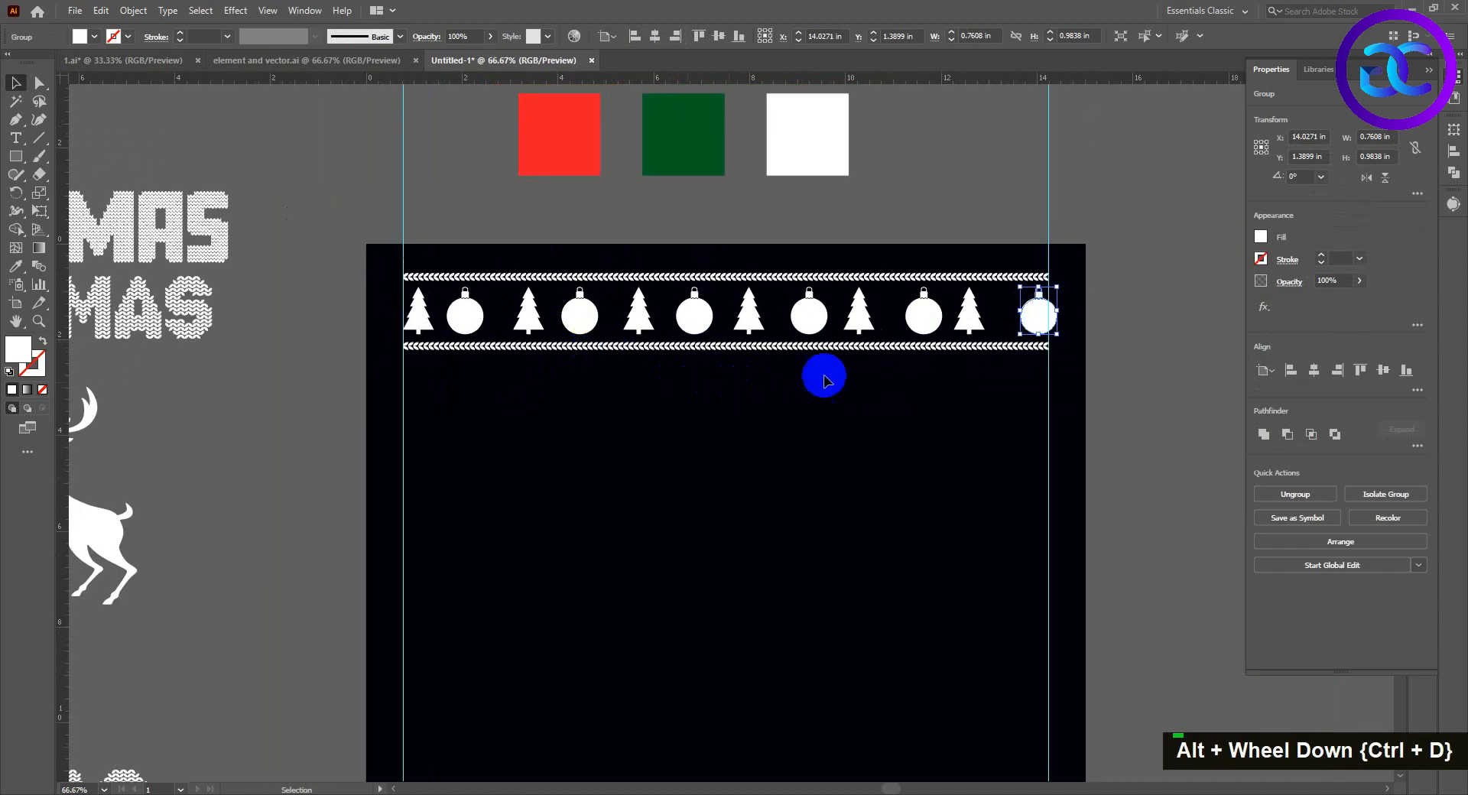
Step: Align the last ornament's right edge with the right end of the upper stitch chain
scroll(1137, 273, "up", 2)
left_click(930, 287, "shift")
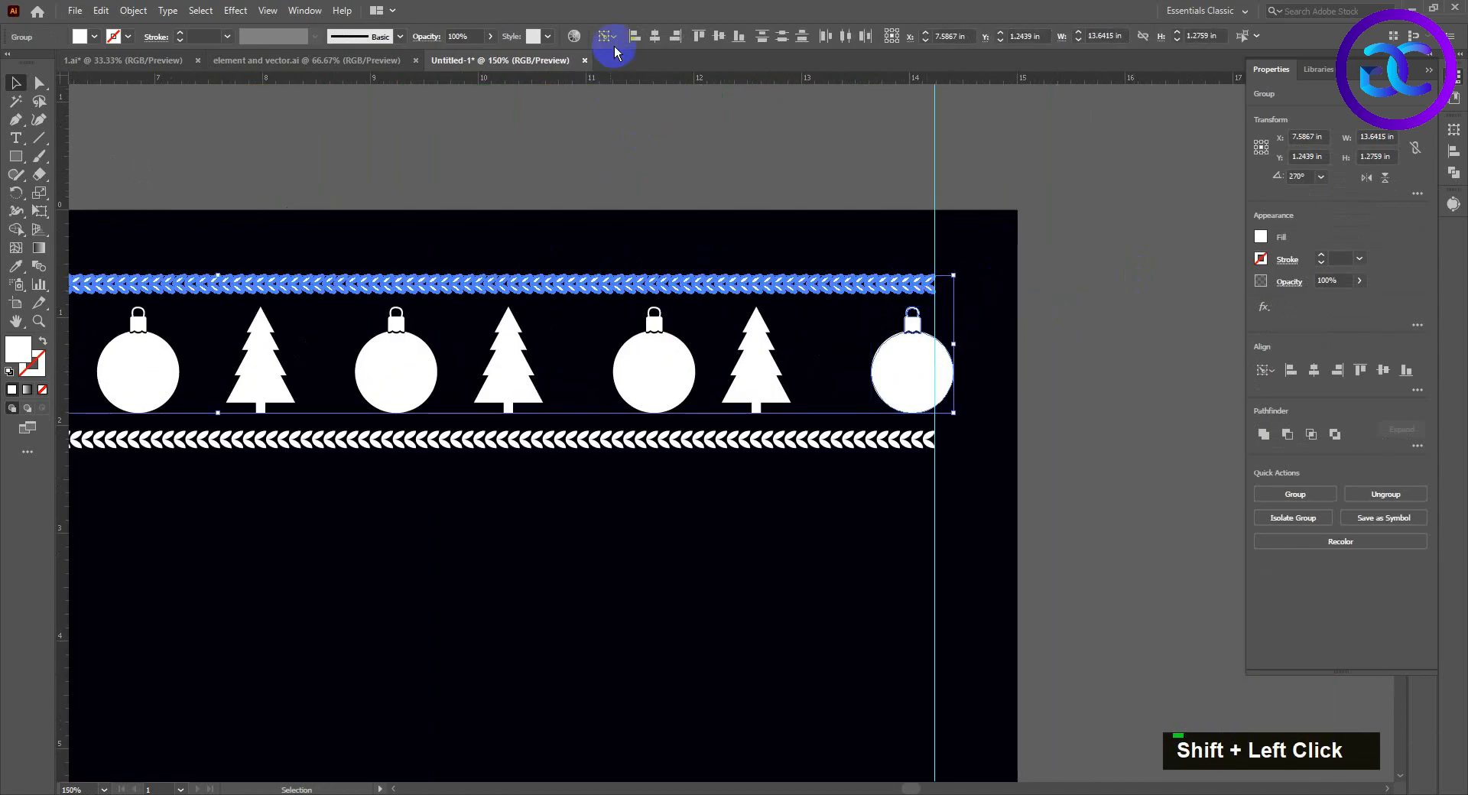
left_click(672, 37)
left_click(973, 325)
Step: Distribute all the trees and ornaments between the stitch chains with equal horizontal spacing
scroll(1009, 321, "down", 3)
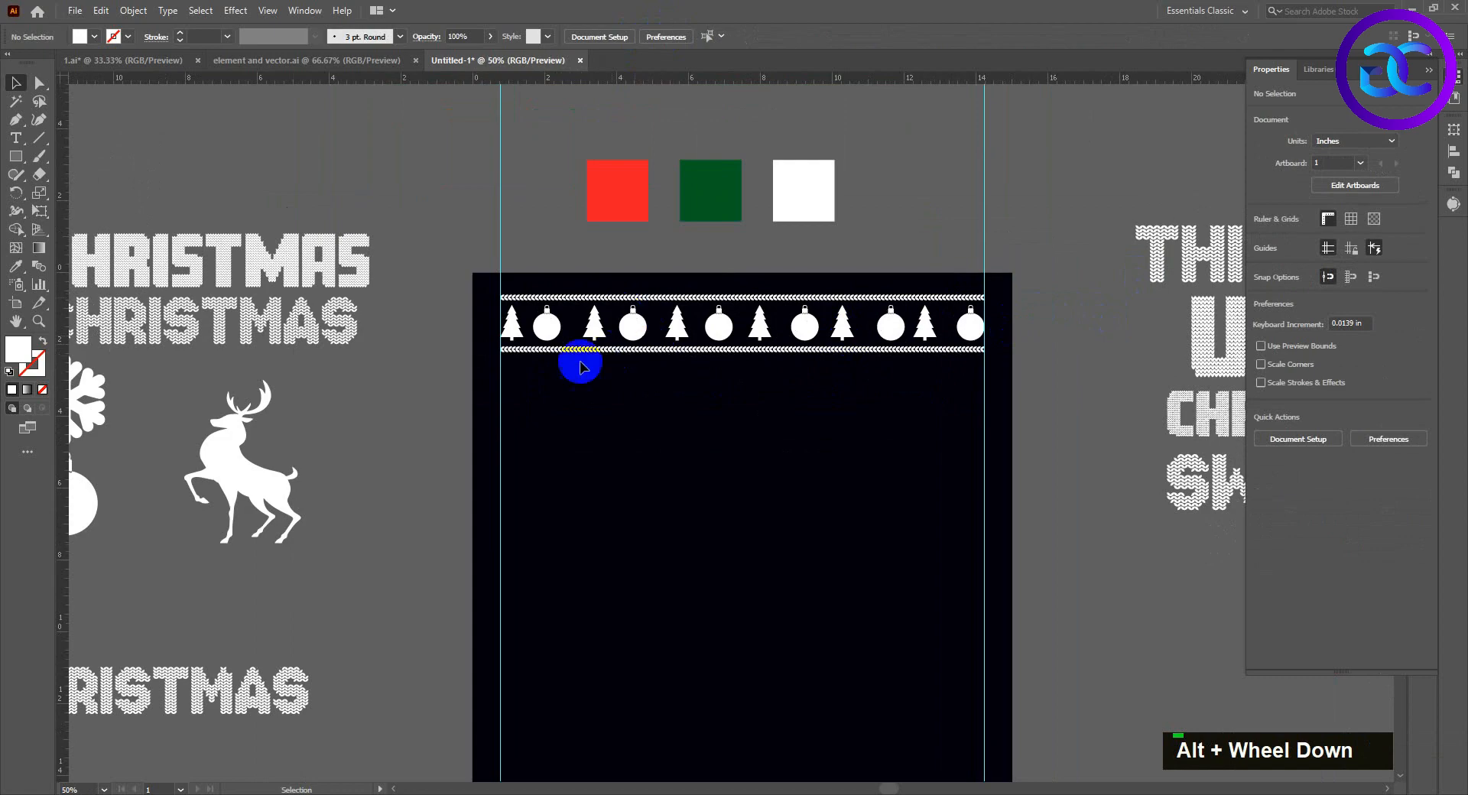
left_click_drag(970, 329, 971, 329)
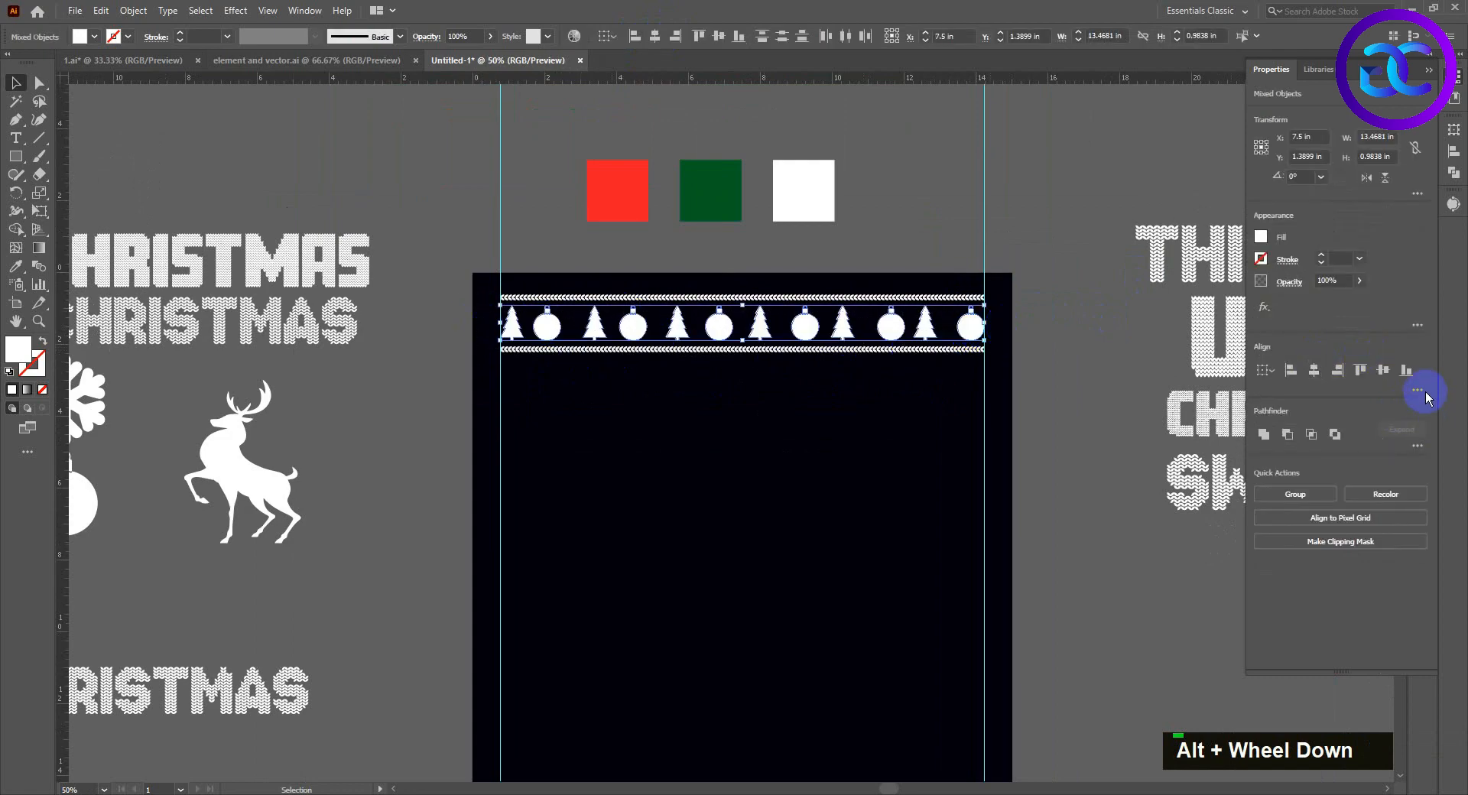
left_click(1416, 390)
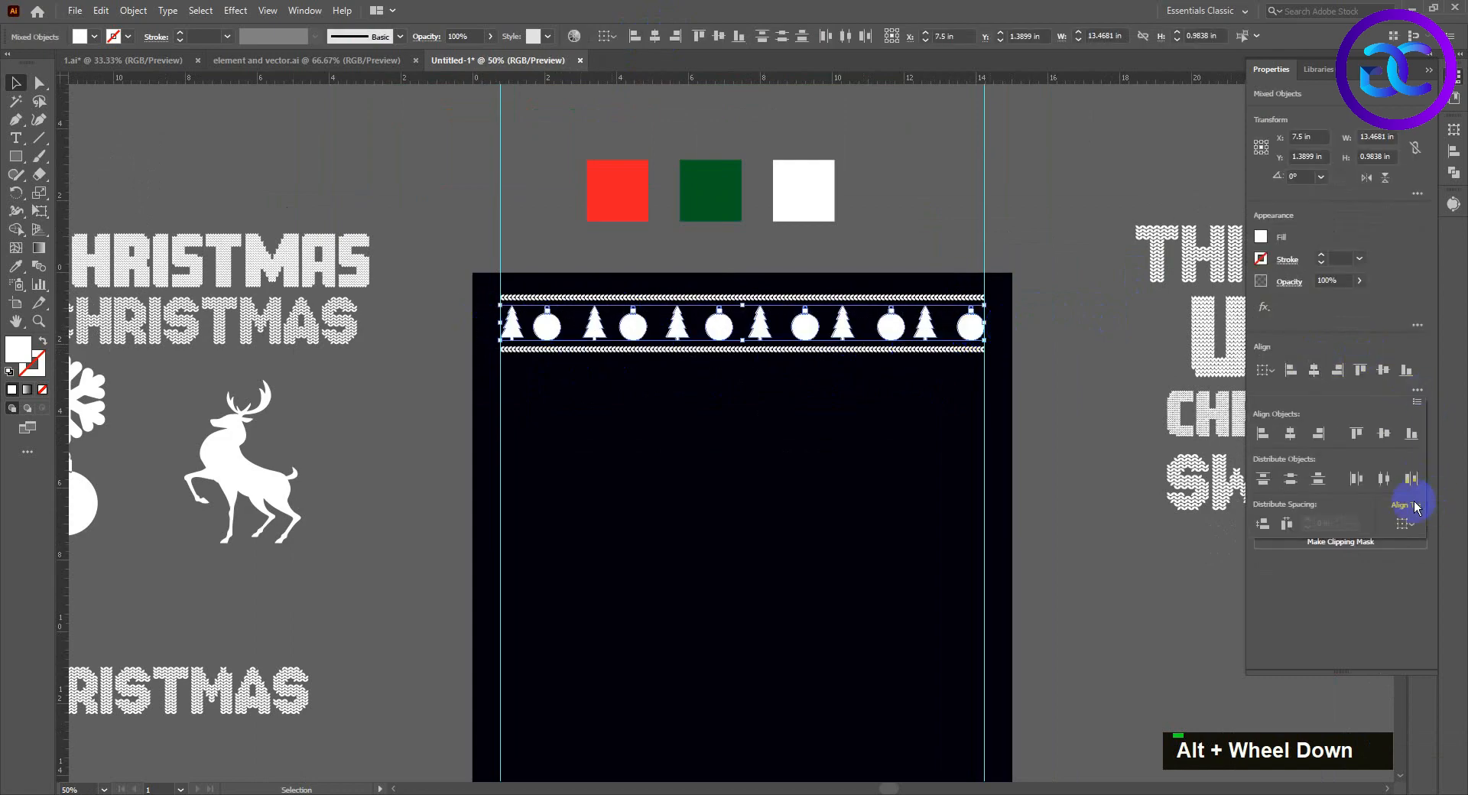
left_click(1286, 524)
left_click(1041, 401)
Step: Copy the knitted THIS IS MY text onto the artboard below the tree and ornament border
left_click_drag(1071, 433, 914, 400)
scroll(1040, 403, "down", 1)
left_click(1023, 272)
left_click_drag(1080, 293, 1119, 533)
left_click(1119, 533)
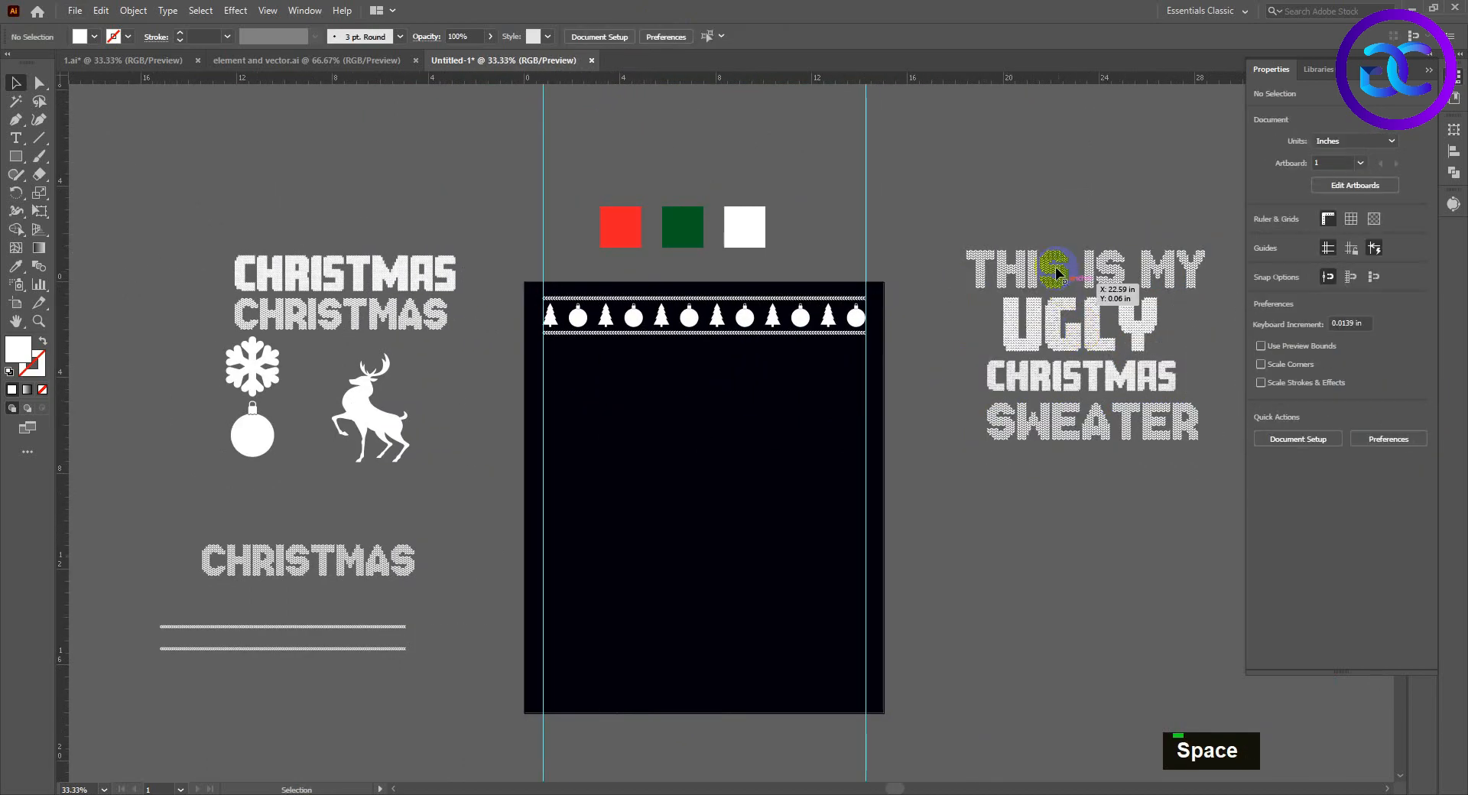
left_click(1068, 272)
left_click_drag(1067, 272, 664, 355)
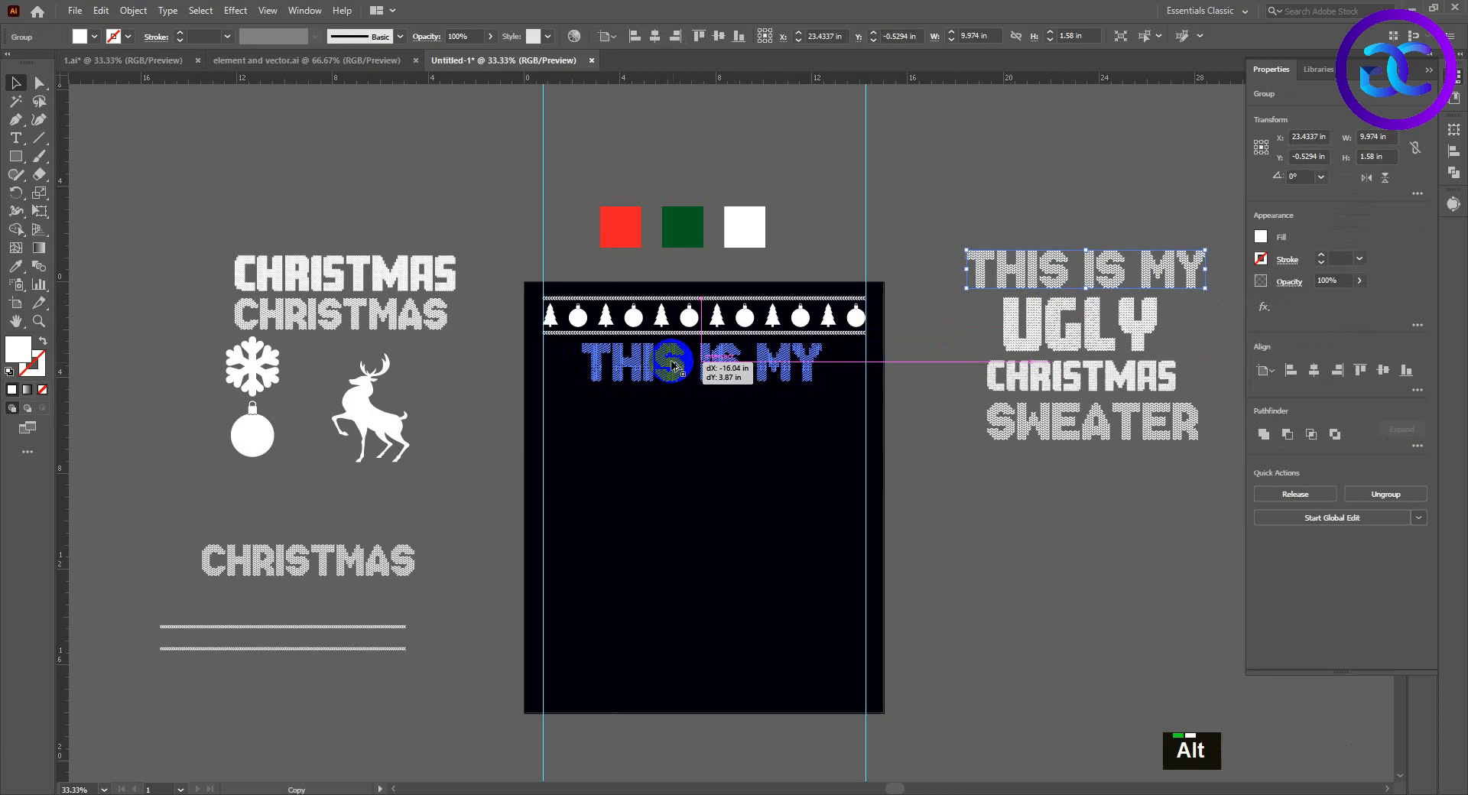
Step: Scale the THIS IS MY text to about 8.12 × 1.29 in and centre it just beneath the border
scroll(862, 410, "up", 2)
left_click_drag(860, 412, 812, 420)
scroll(716, 354, "up", 1)
left_click_drag(736, 372, 736, 345)
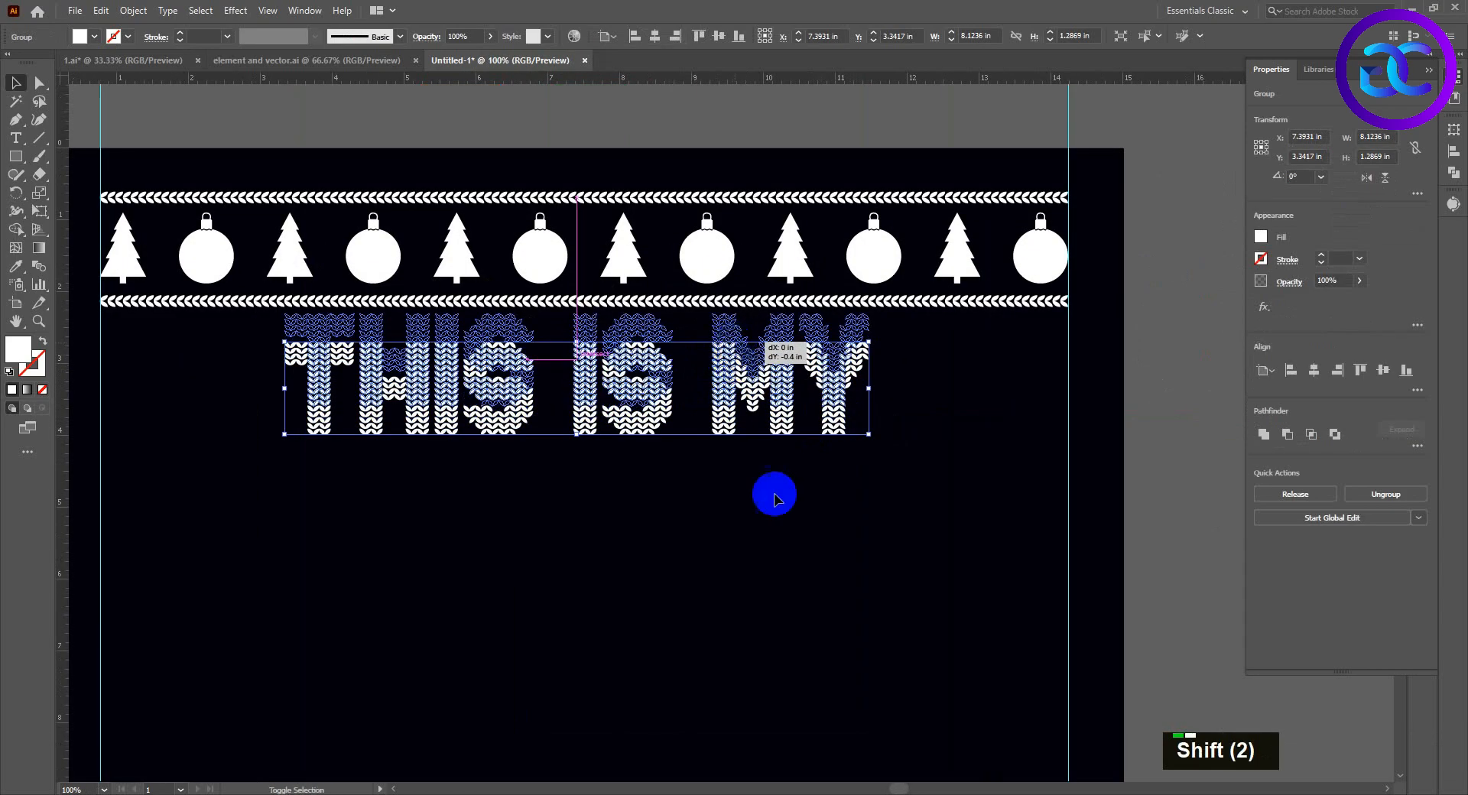
scroll(773, 498, "down", 1)
scroll(757, 426, "up", 1)
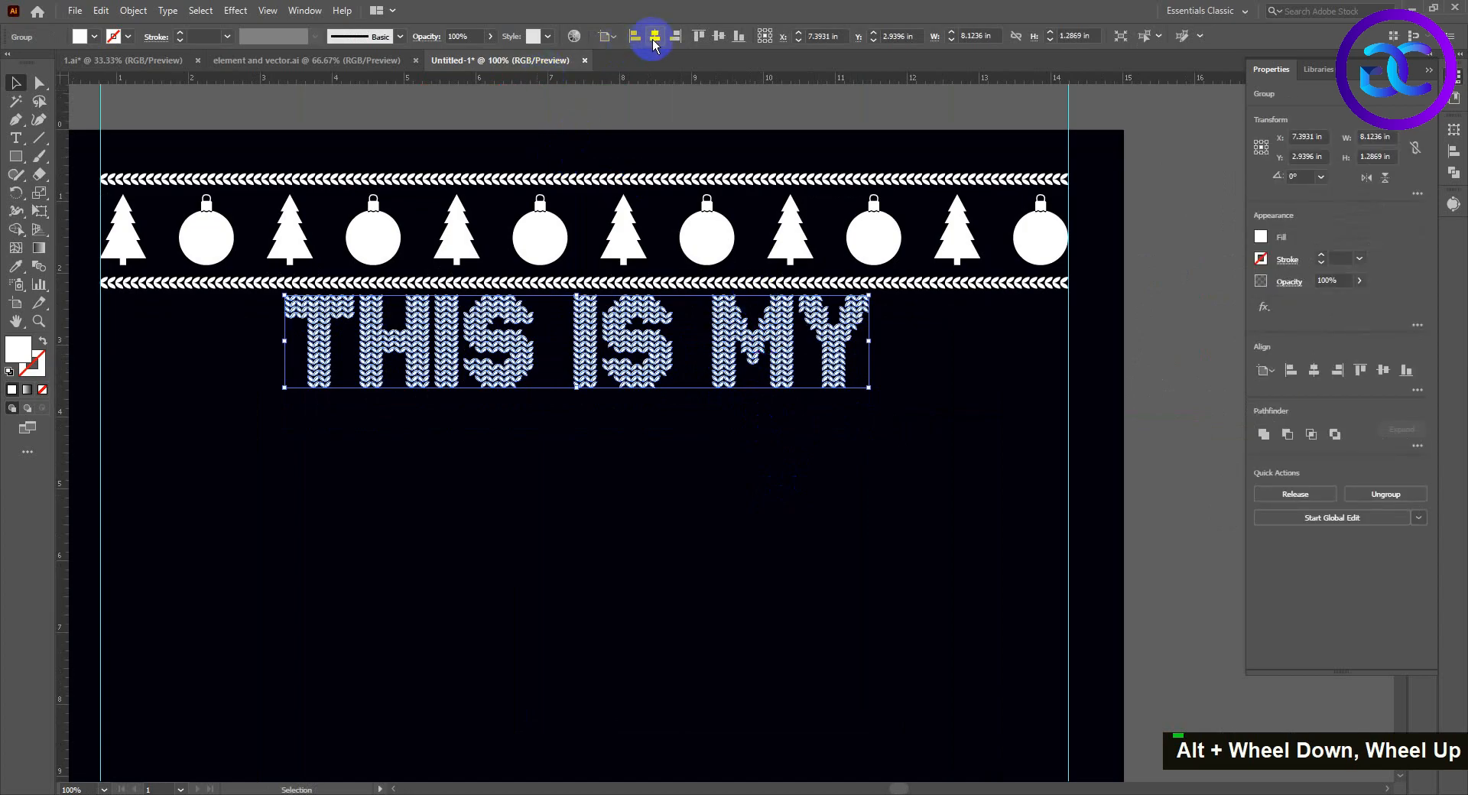
double_click(724, 474)
Step: Group two vertically adjacent stitch leaves at the upper right edge of the M in the lower CHRISTMAS text
scroll(724, 475, "down", 2)
scroll(765, 470, "down", 1)
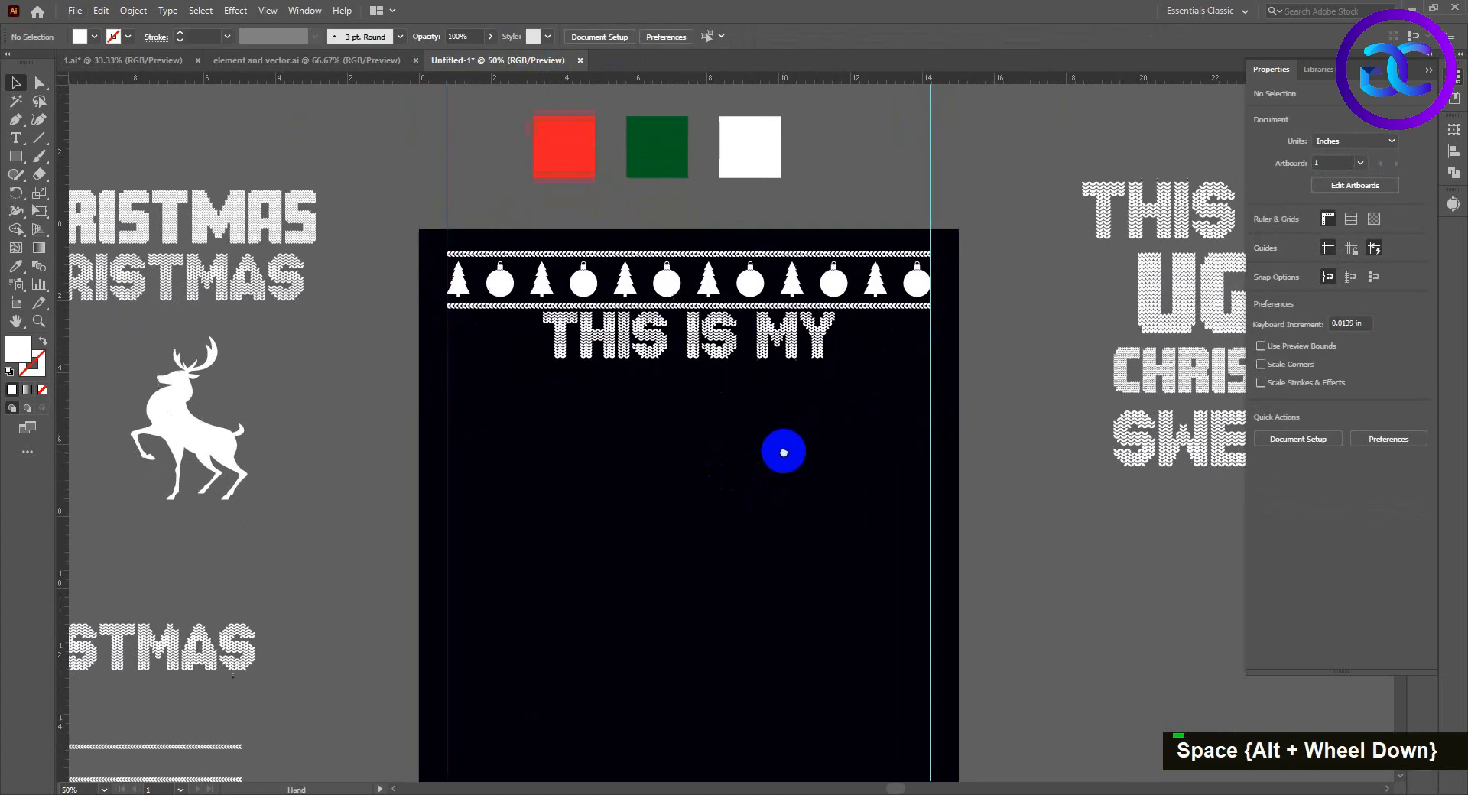
left_click_drag(789, 482, 800, 474)
left_click_drag(504, 494, 805, 324)
left_click_drag(633, 465, 656, 301)
scroll(525, 282, "up", 2)
scroll(589, 279, "down", 2)
scroll(678, 553, "down", 1)
scroll(623, 245, "up", 4)
left_click_drag(622, 246, 623, 348)
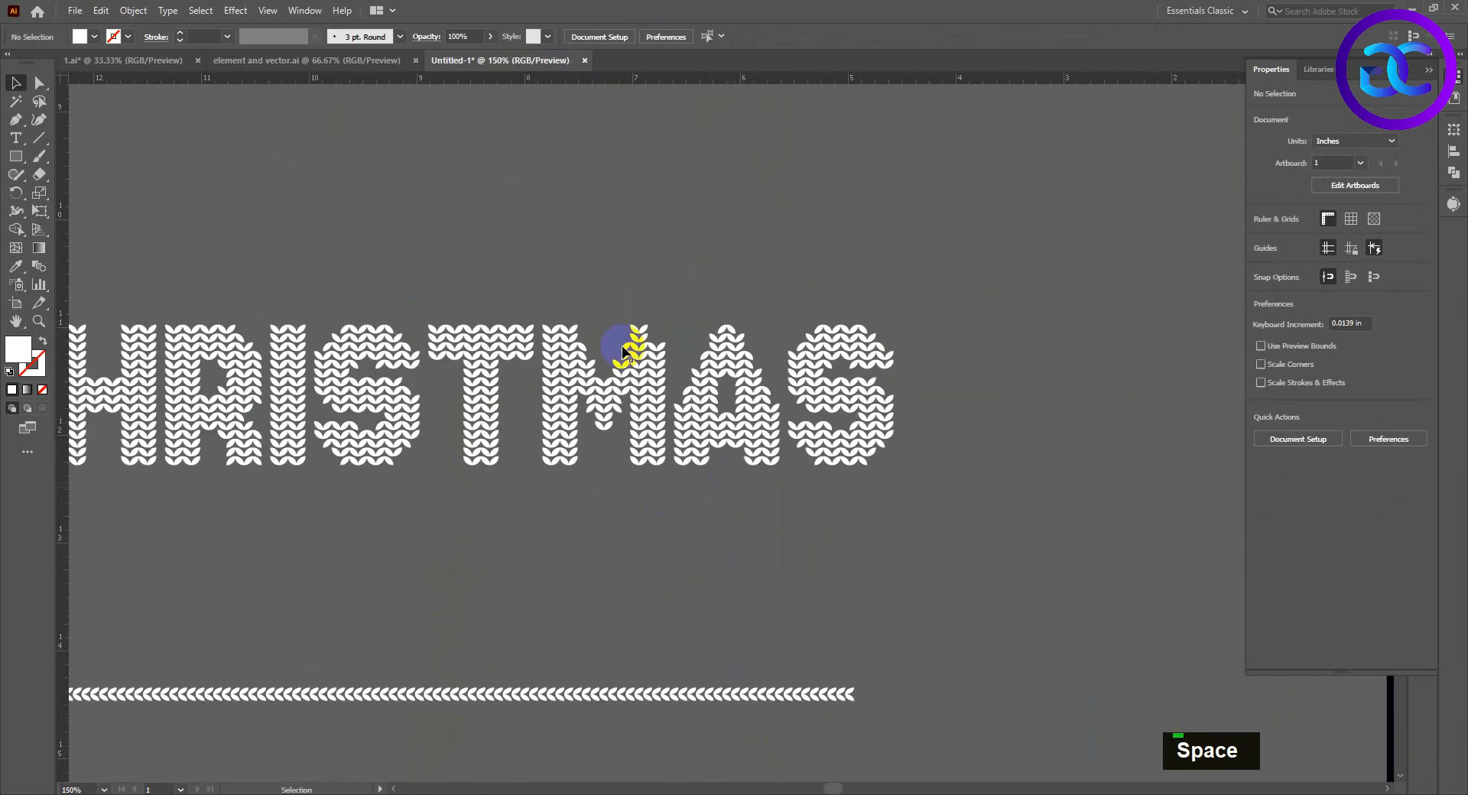
scroll(642, 344, "up", 1)
left_click(660, 348)
scroll(666, 359, "up", 2)
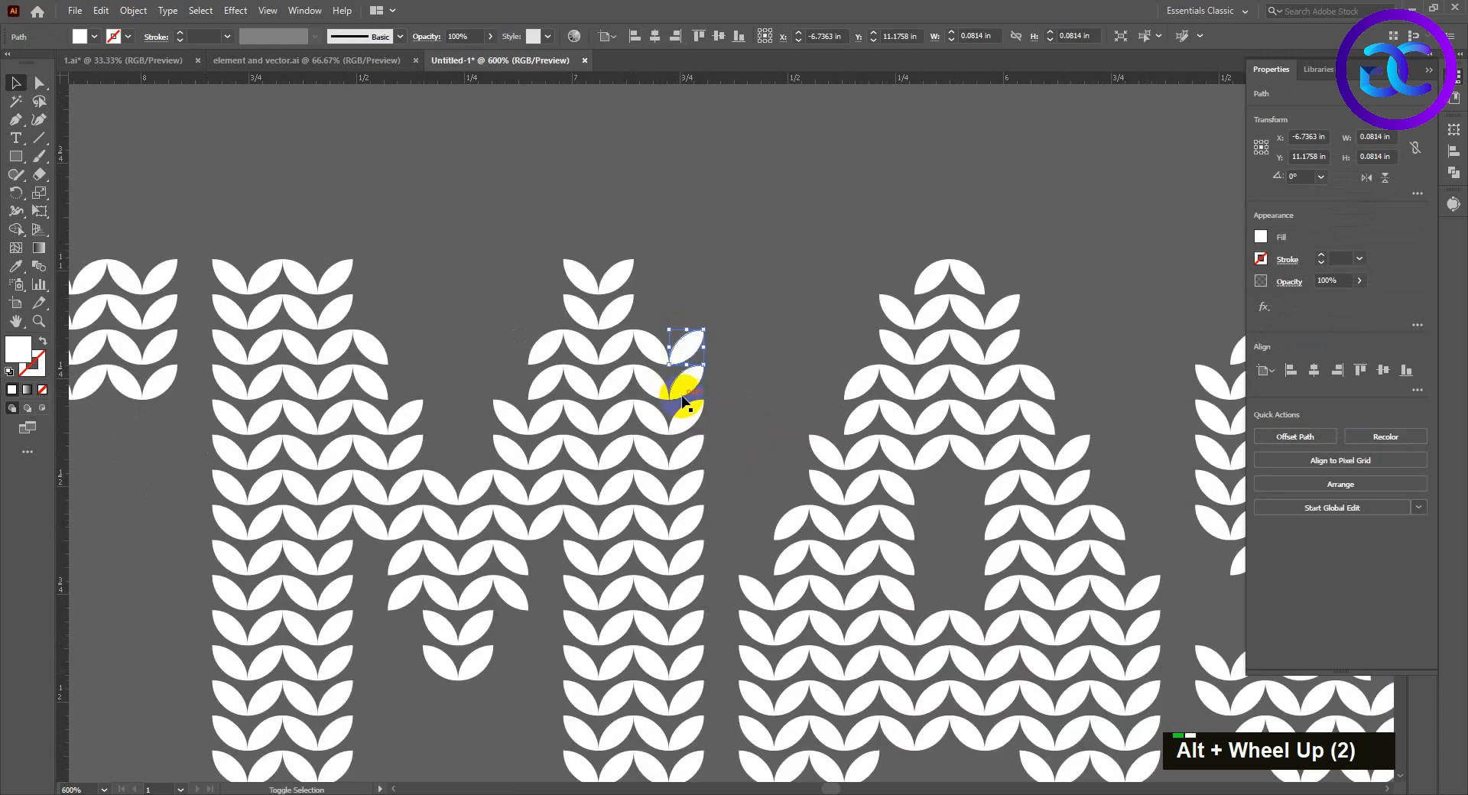
left_click(683, 399, "shift")
scroll(683, 399, "down", 4)
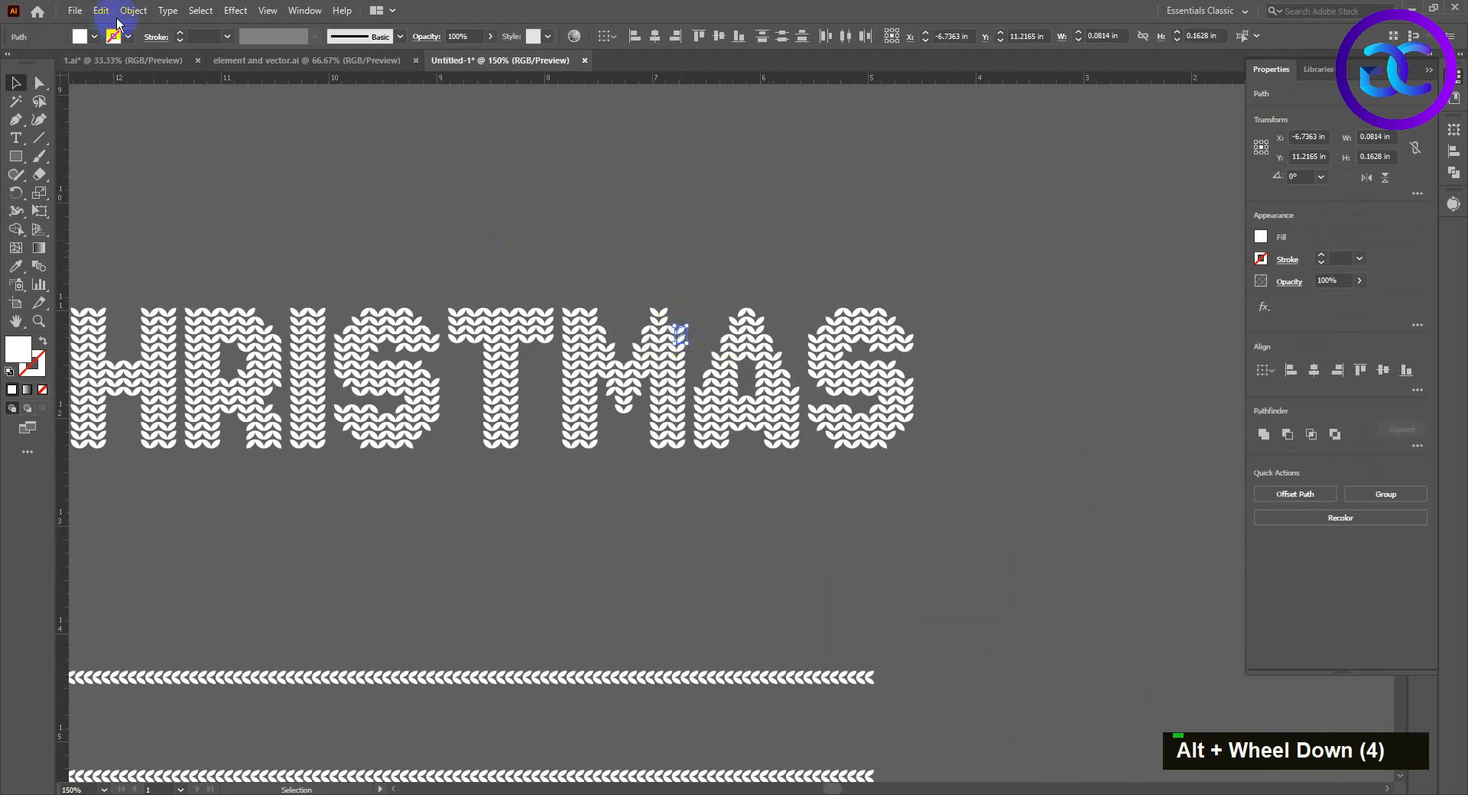
left_click(132, 11)
left_click(151, 84)
left_click(667, 260)
scroll(673, 271, "down", 1)
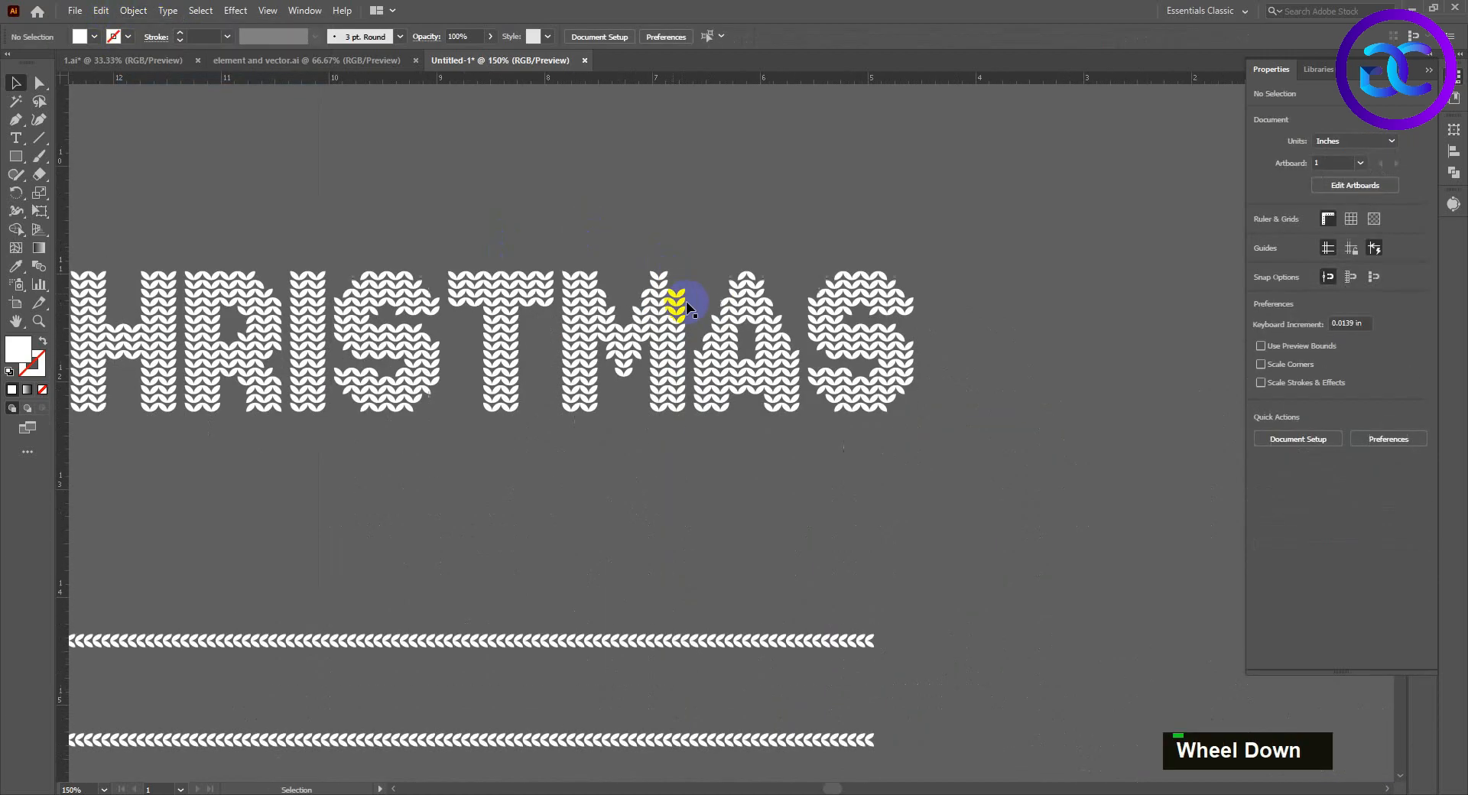
Step: Move the grouped leaf pair out of the M into the empty space between the CHRISTMAS text and the stitch chains
left_click_drag(942, 553, 942, 553)
key("space")
left_click_drag(1009, 642, 691, 380)
key("space")
key("space")
left_click_drag(648, 310, 1178, 465)
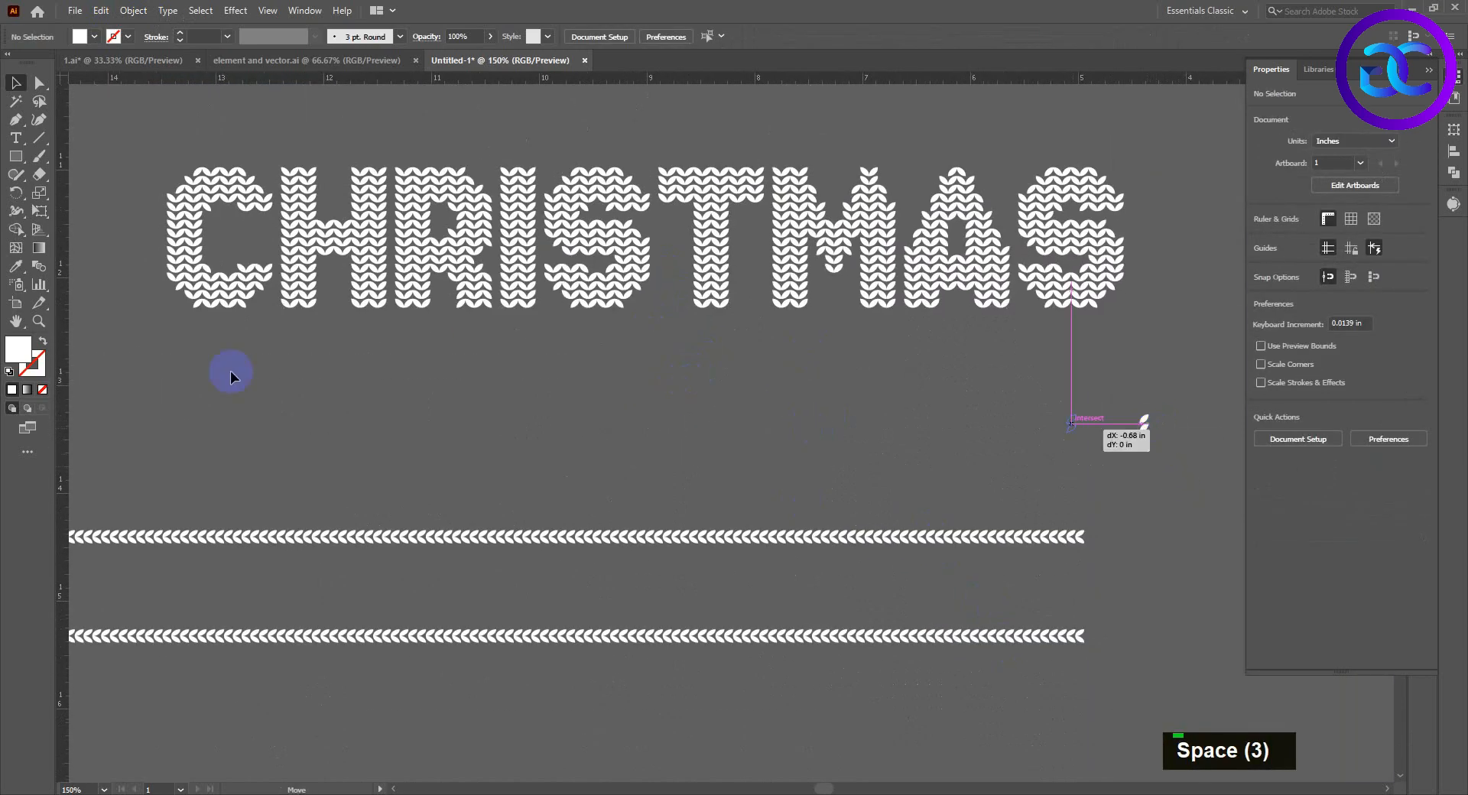
left_click_drag(135, 411, 135, 422)
Step: Rotate the leaf pair 45° so that both leaves lie horizontally
key("space")
left_click_drag(242, 429, 836, 452)
scroll(735, 451, "up", 1)
key("space")
left_click_drag(735, 451, 619, 394)
left_click(632, 371, "shift")
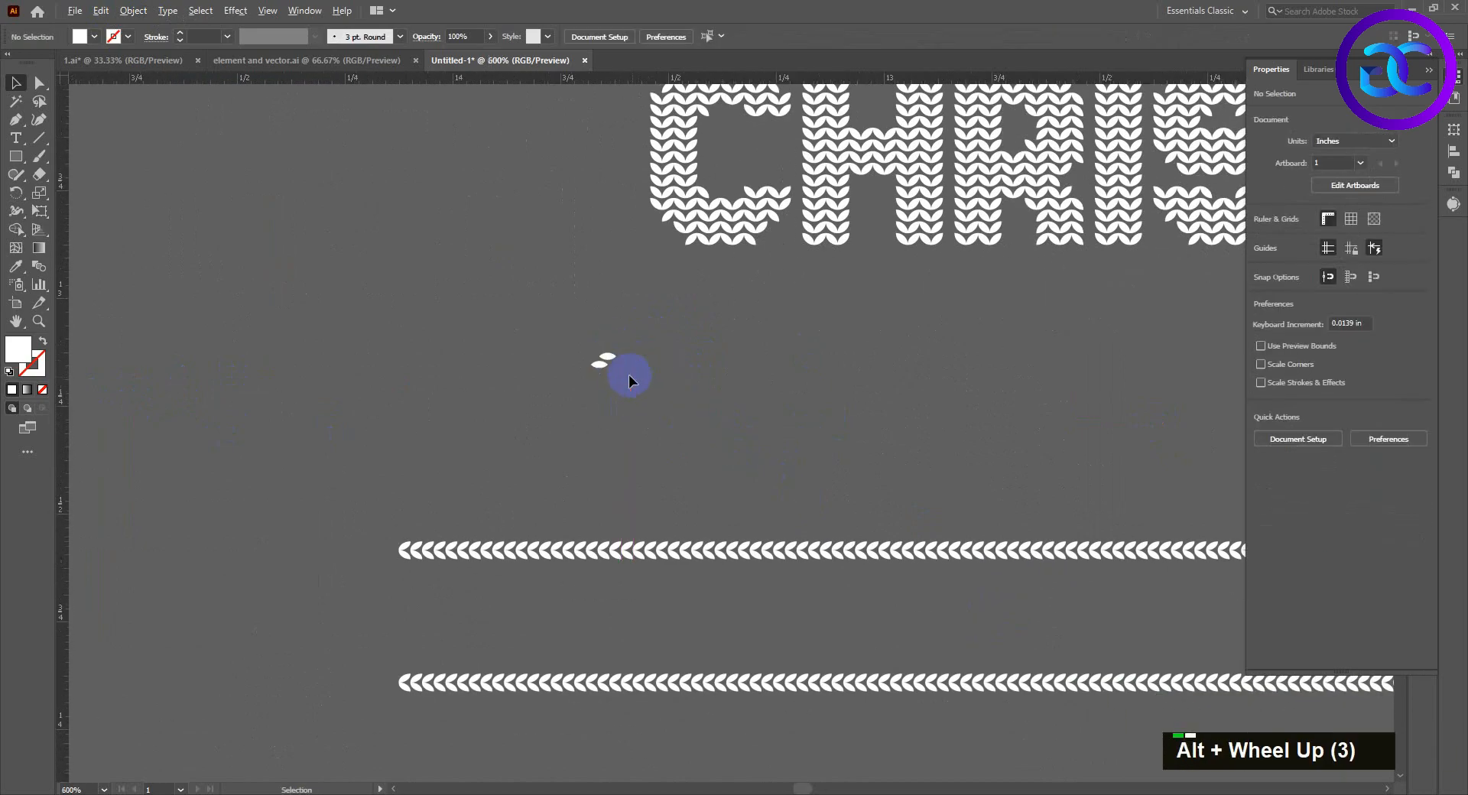
scroll(629, 375, "up", 3)
Step: Reflect a copy of the leaf pair across the vertical axis and place it about 0.18 in to the right
right_click(575, 331)
mouse_move(727, 498)
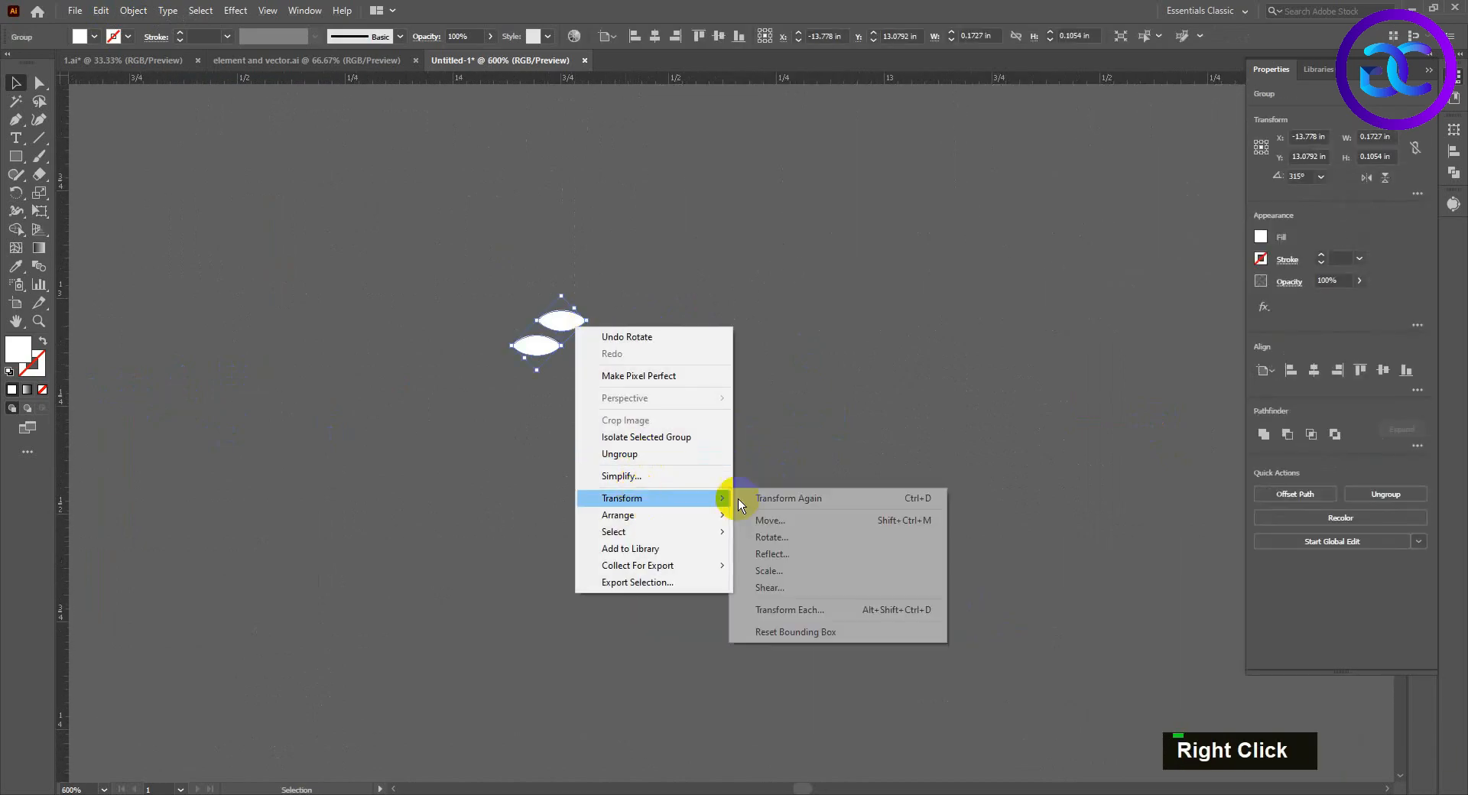
left_click(791, 547)
left_click(973, 525)
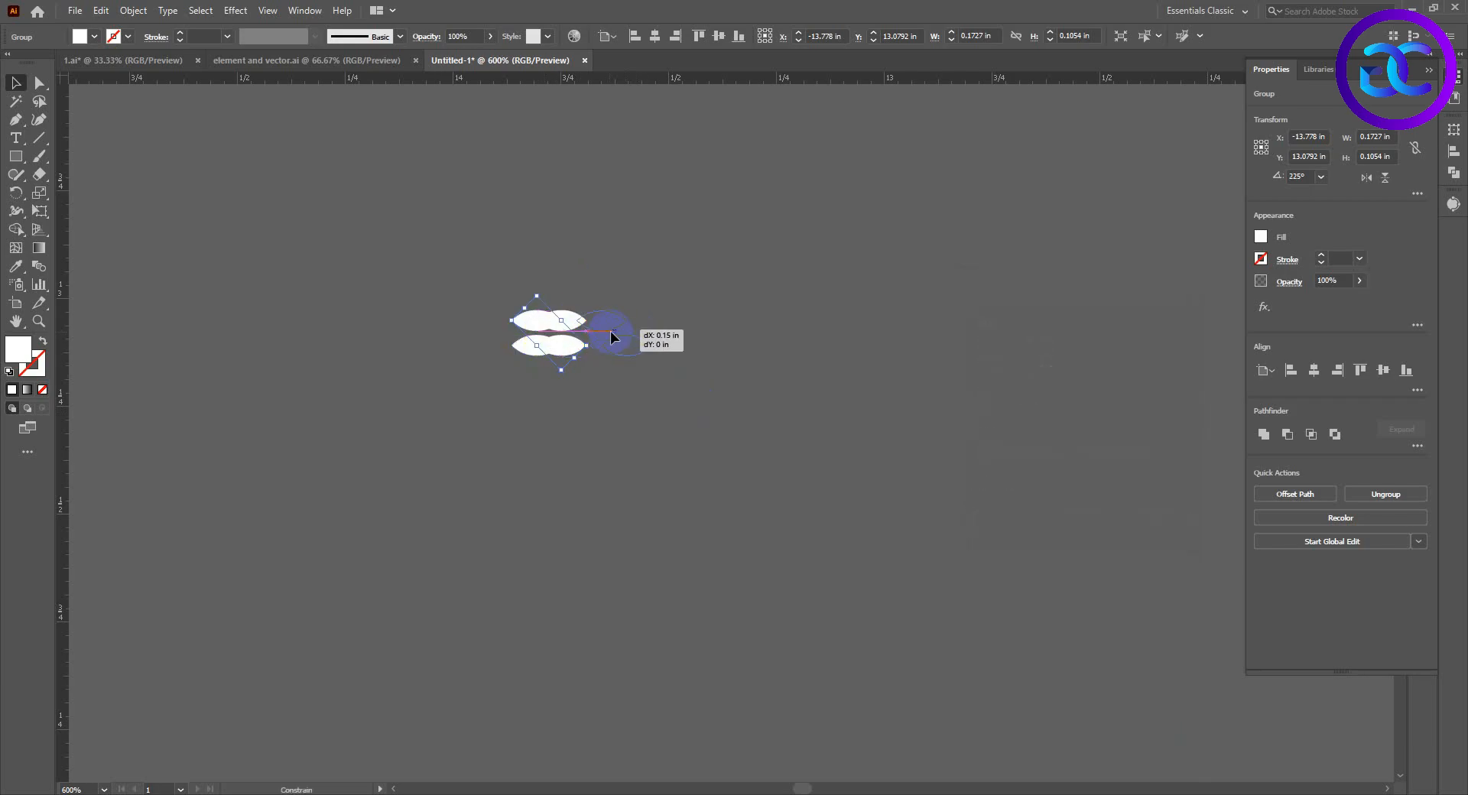
left_click_drag(623, 332, 624, 331)
Step: Group the original leaf pair with its mirrored copy
left_click_drag(751, 446, 433, 272)
left_click(133, 11)
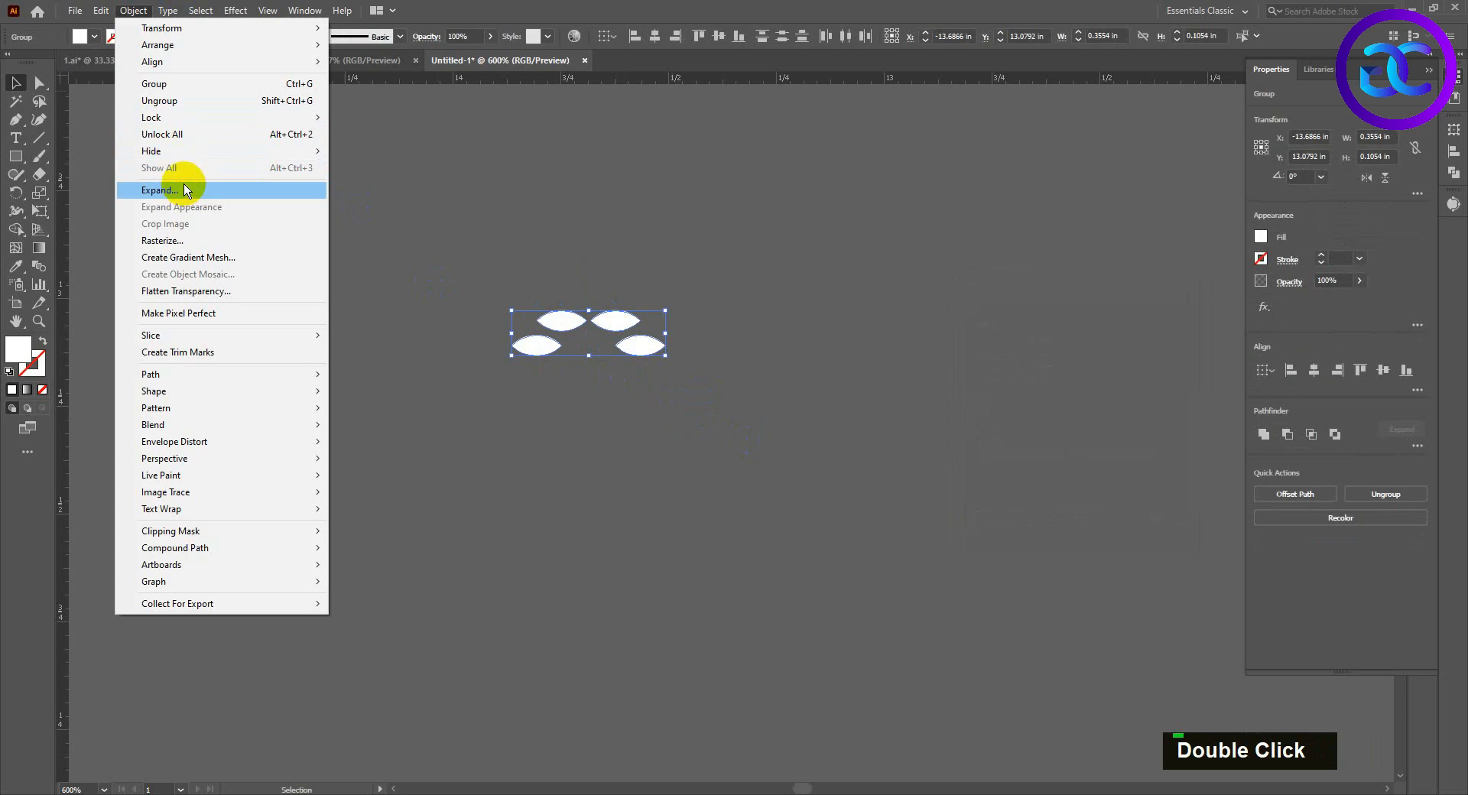
left_click(164, 100)
Step: Reflect a copy of the four-leaf group across the horizontal axis and place it about 0.36 in to the right
right_click(619, 328)
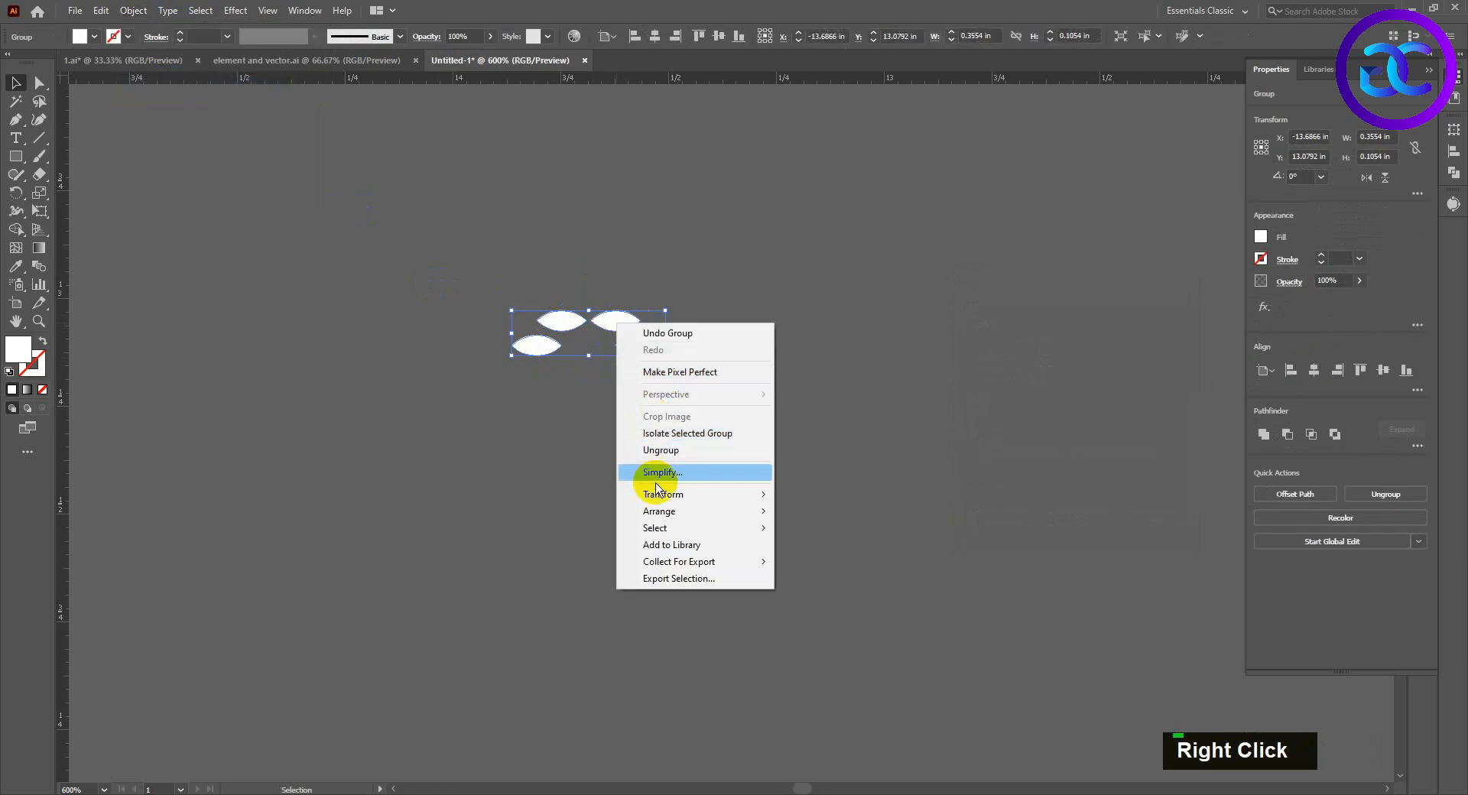
mouse_move(653, 495)
left_click(826, 550)
left_click(1013, 524)
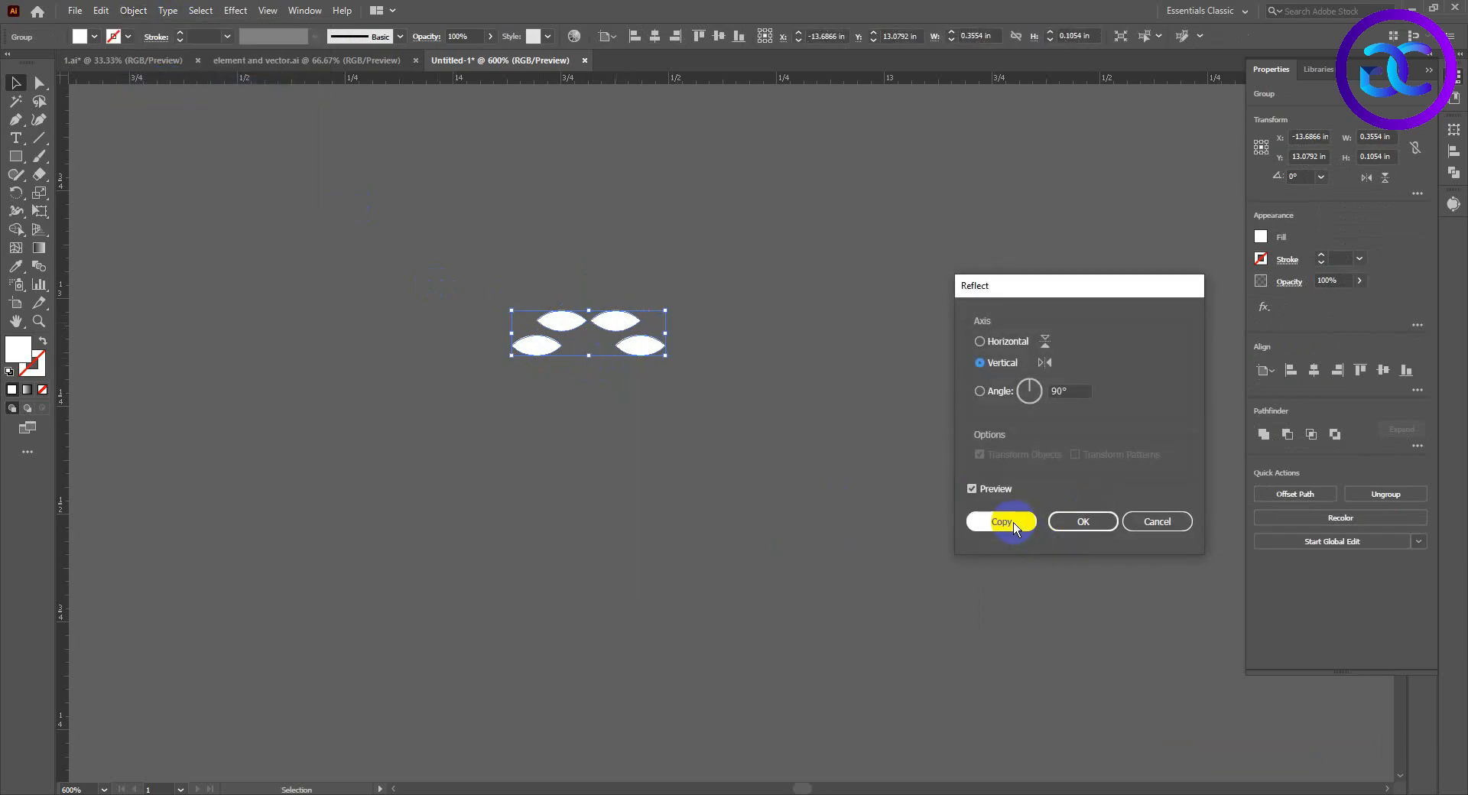
double_click(984, 493)
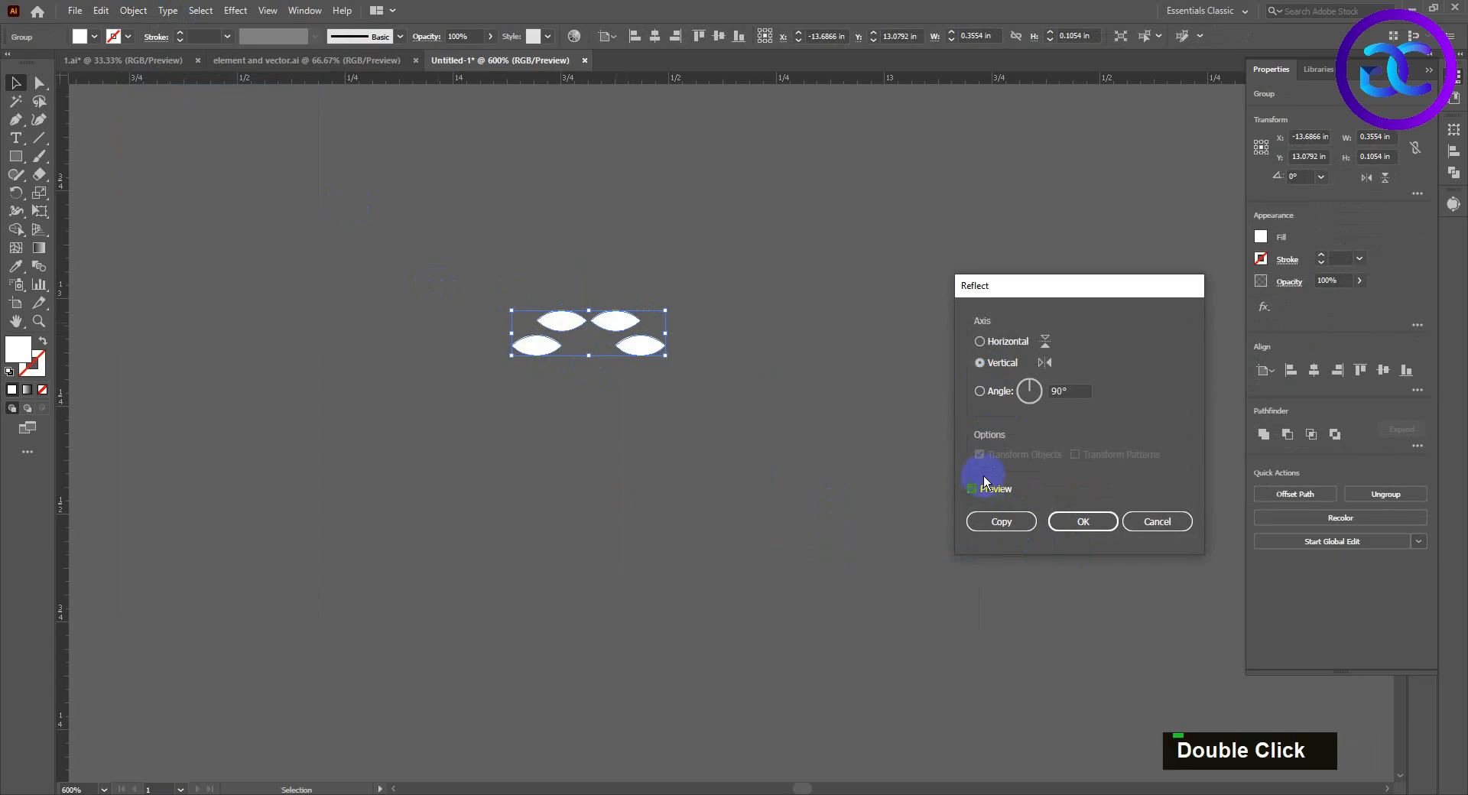
left_click(994, 348)
left_click(676, 390)
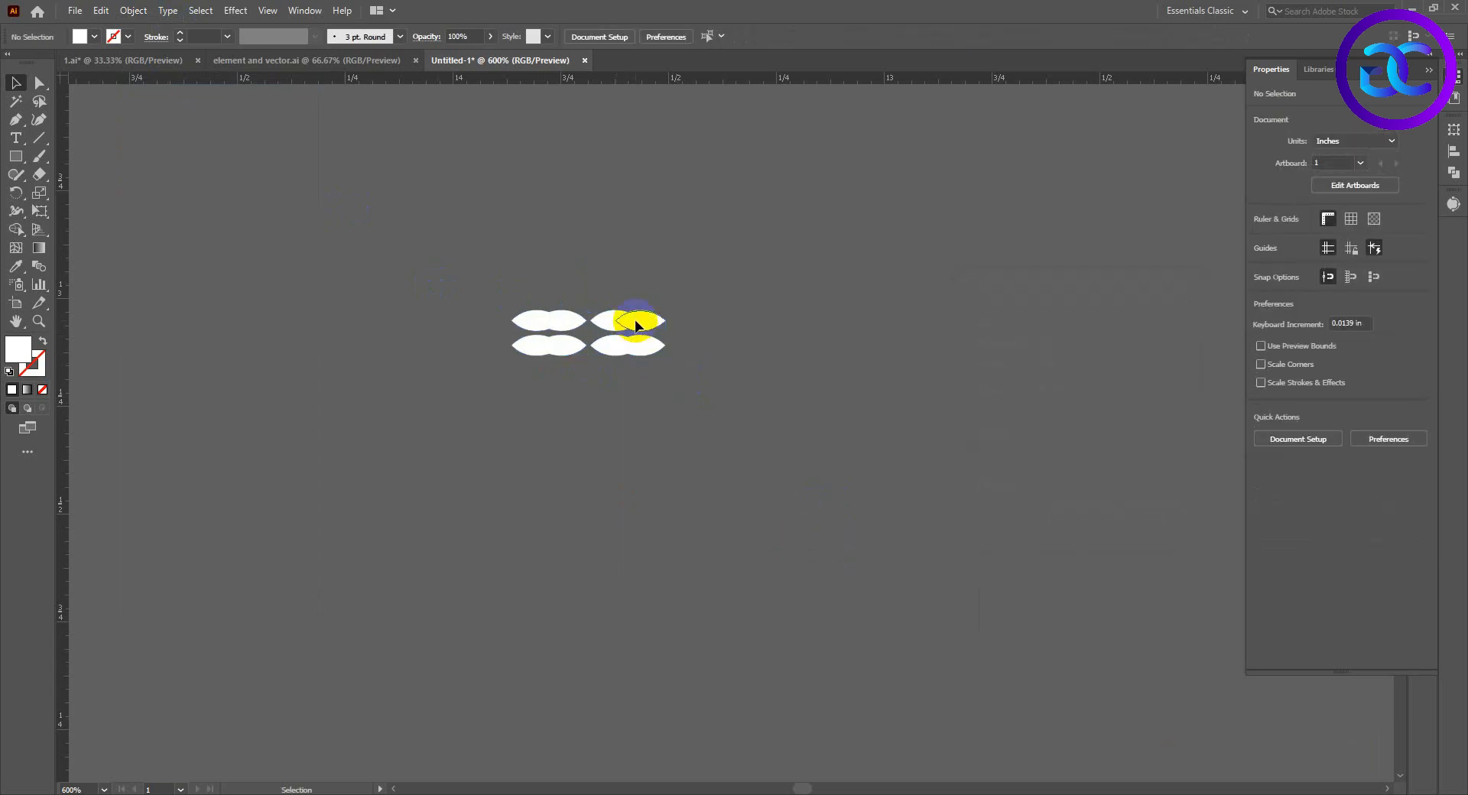
left_click_drag(791, 332, 792, 332)
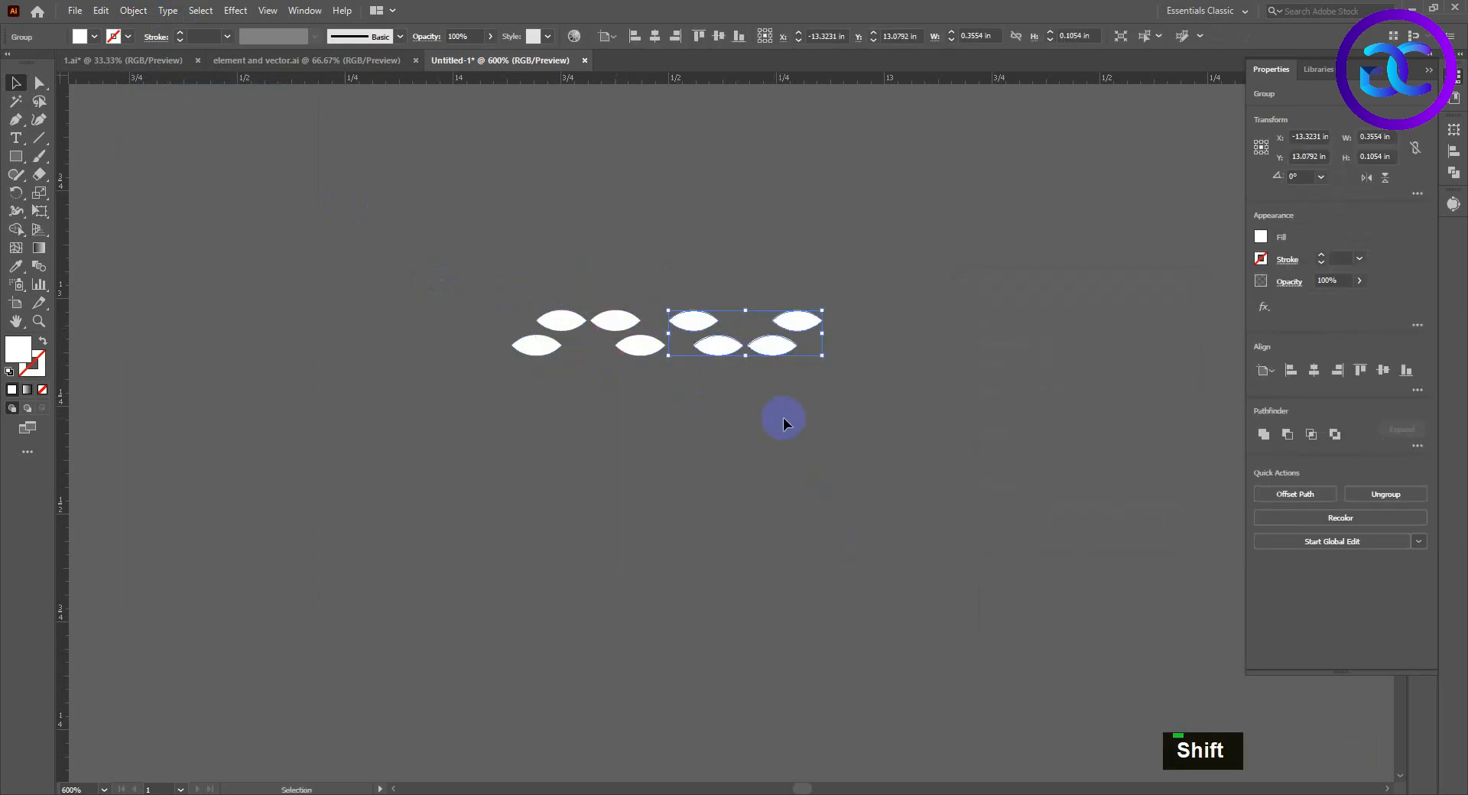
Step: Duplicate both four-leaf groups about 0.72 in to the right to continue the wave pattern
left_click(880, 419)
left_click_drag(880, 419, 768, 414)
left_click_drag(570, 343, 721, 359)
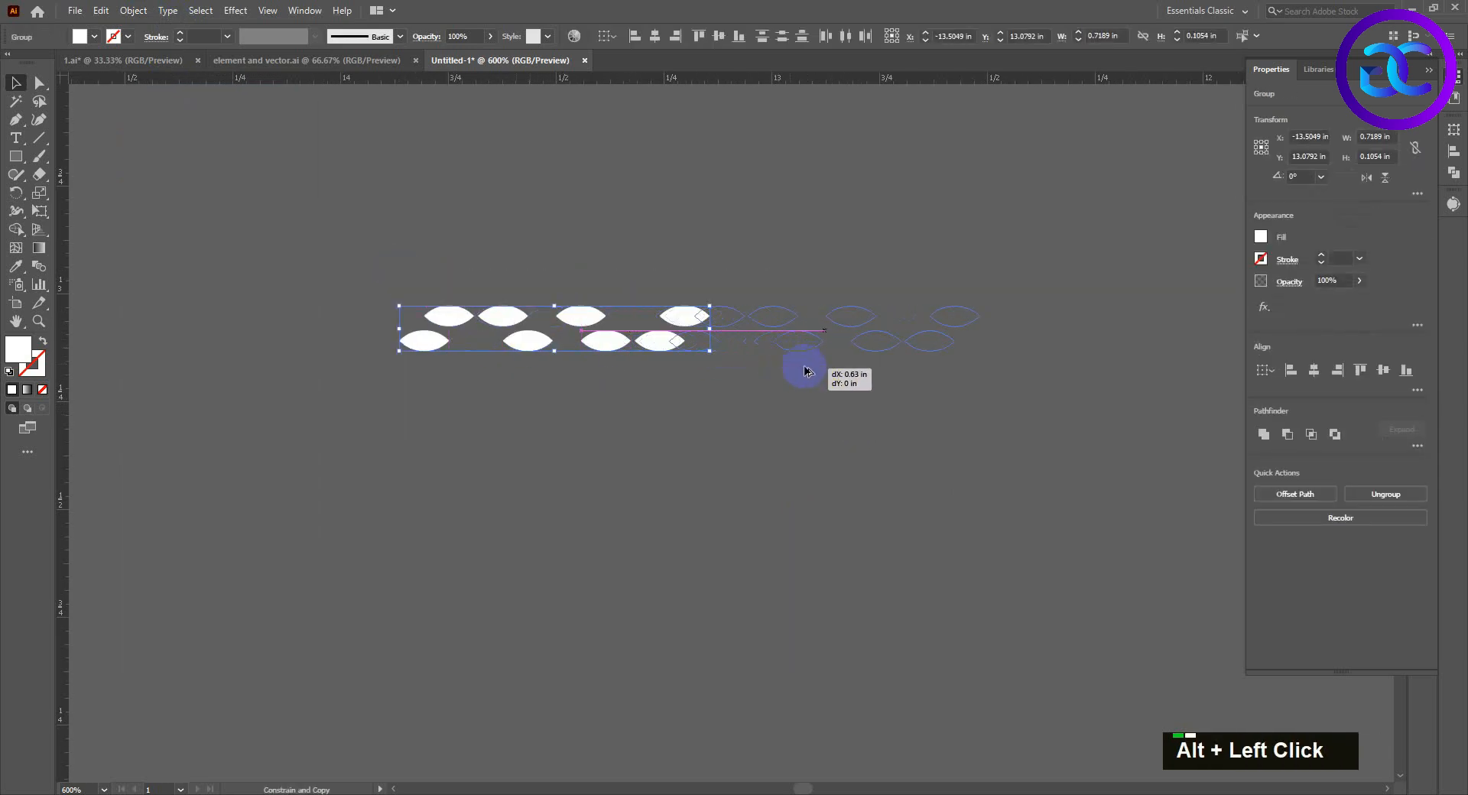
left_click_drag(838, 373, 838, 373)
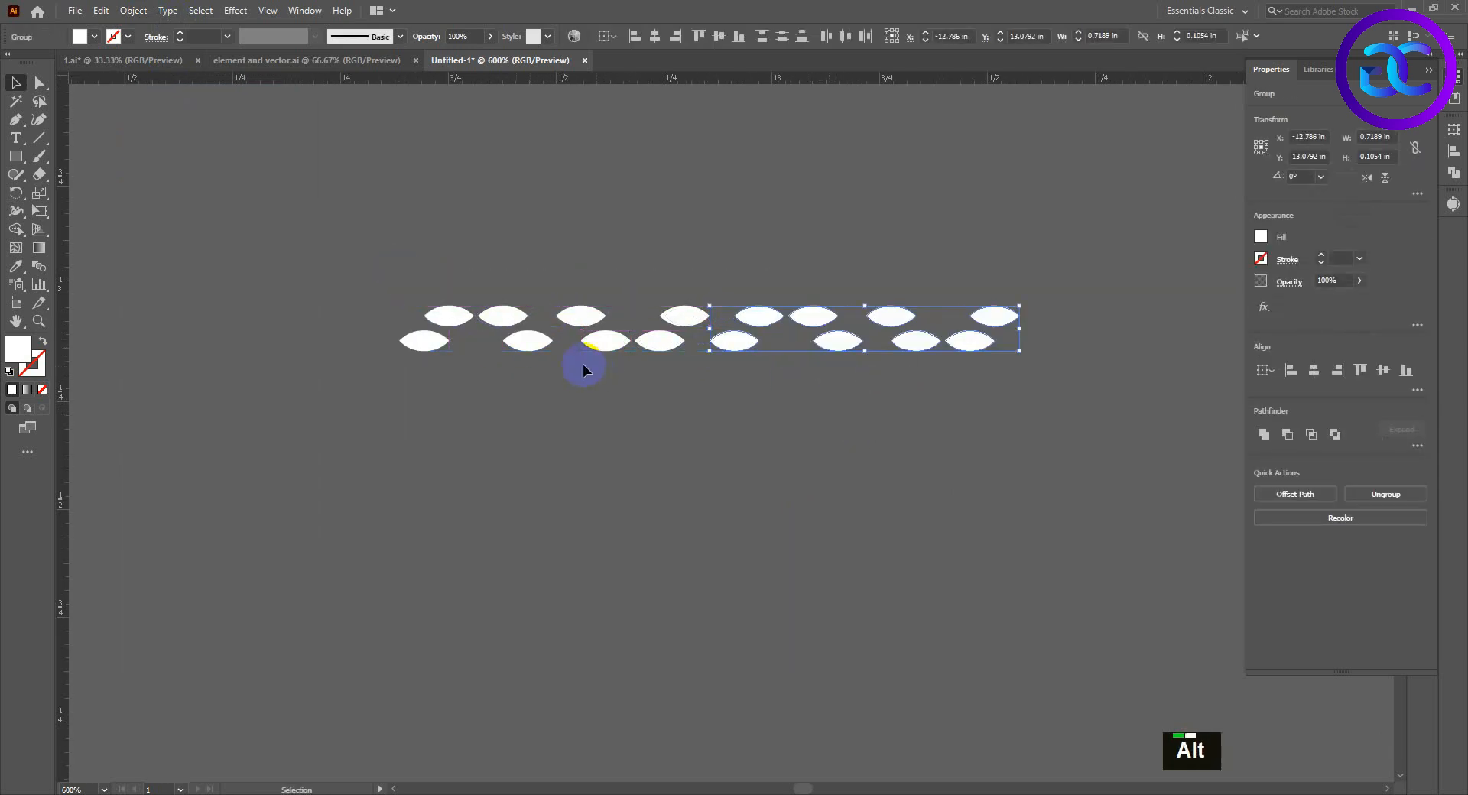
Step: Repeat the leaf-wave duplication until the row is about 14.38 in long, and group the whole row
scroll(539, 369, "down", 2)
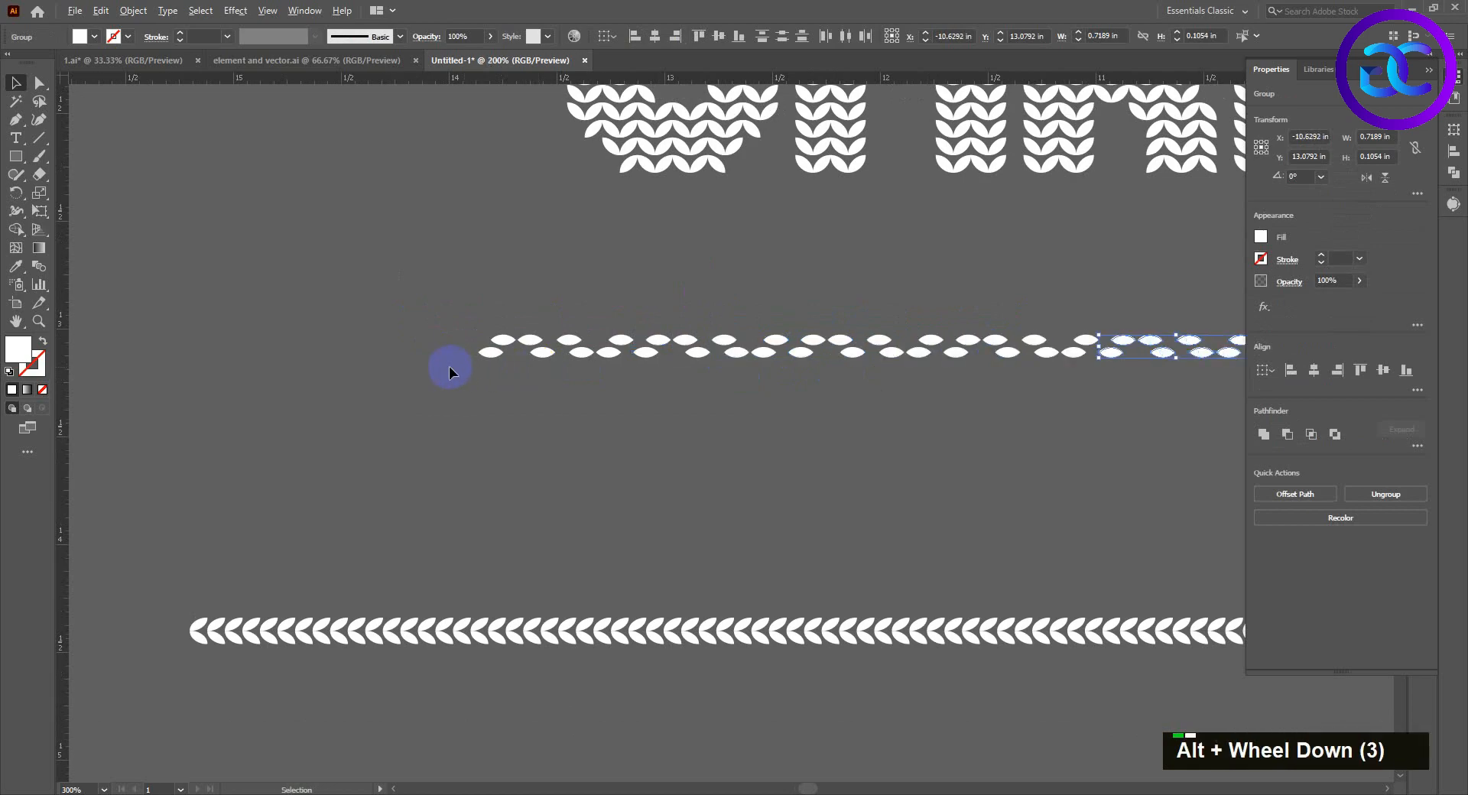
scroll(448, 366, "down", 3)
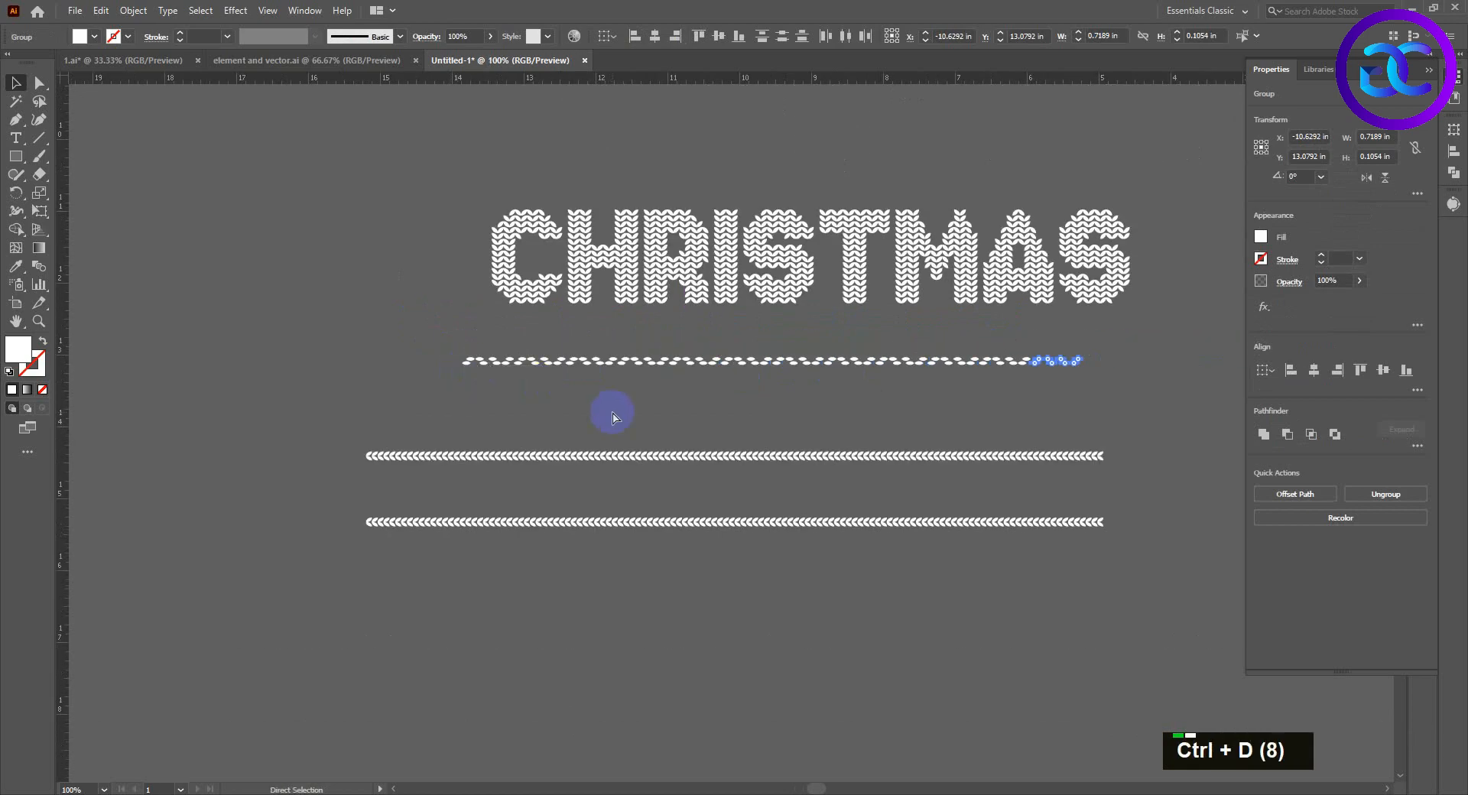
key("space")
left_click_drag(881, 419, 704, 413)
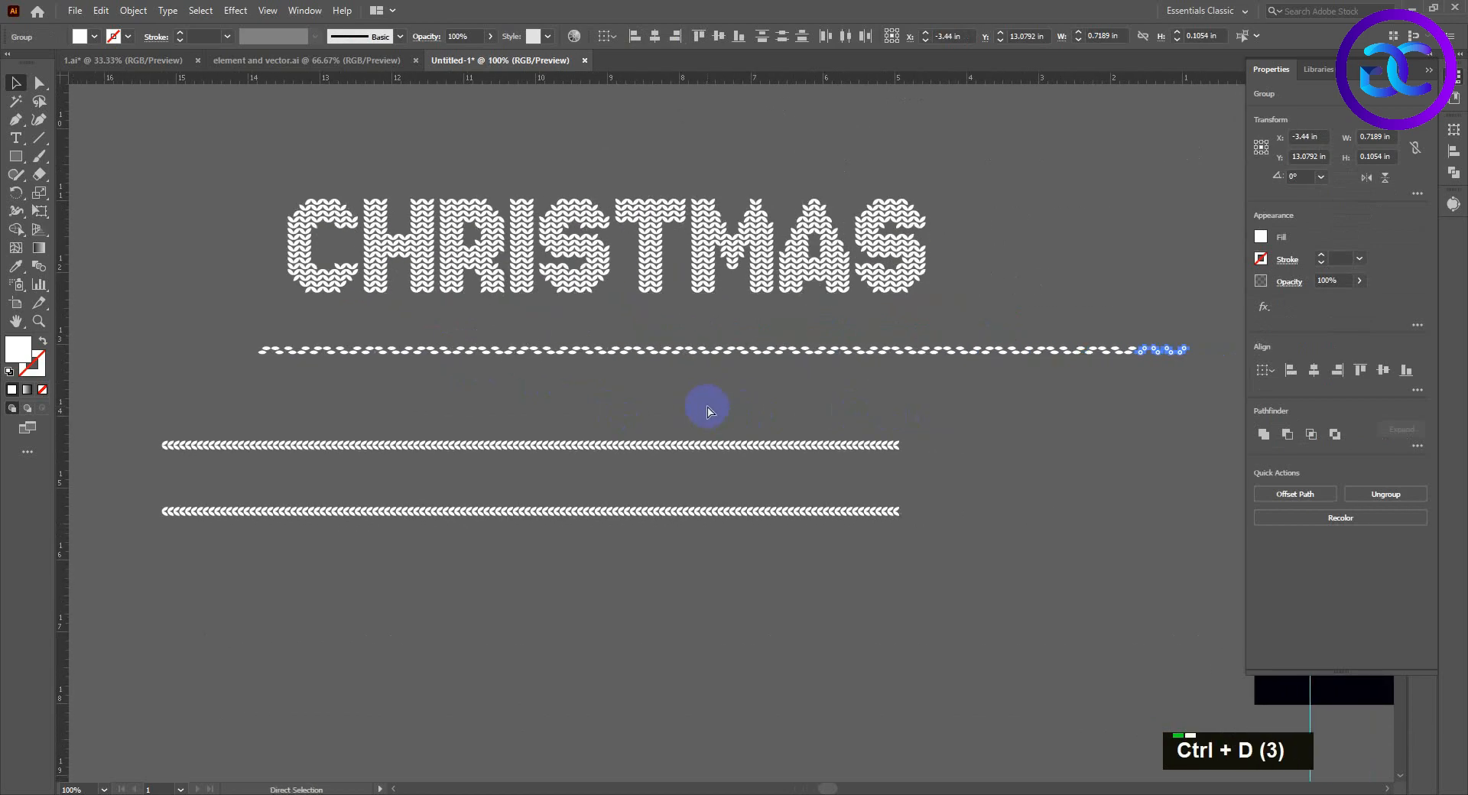
scroll(429, 384, "down", 2)
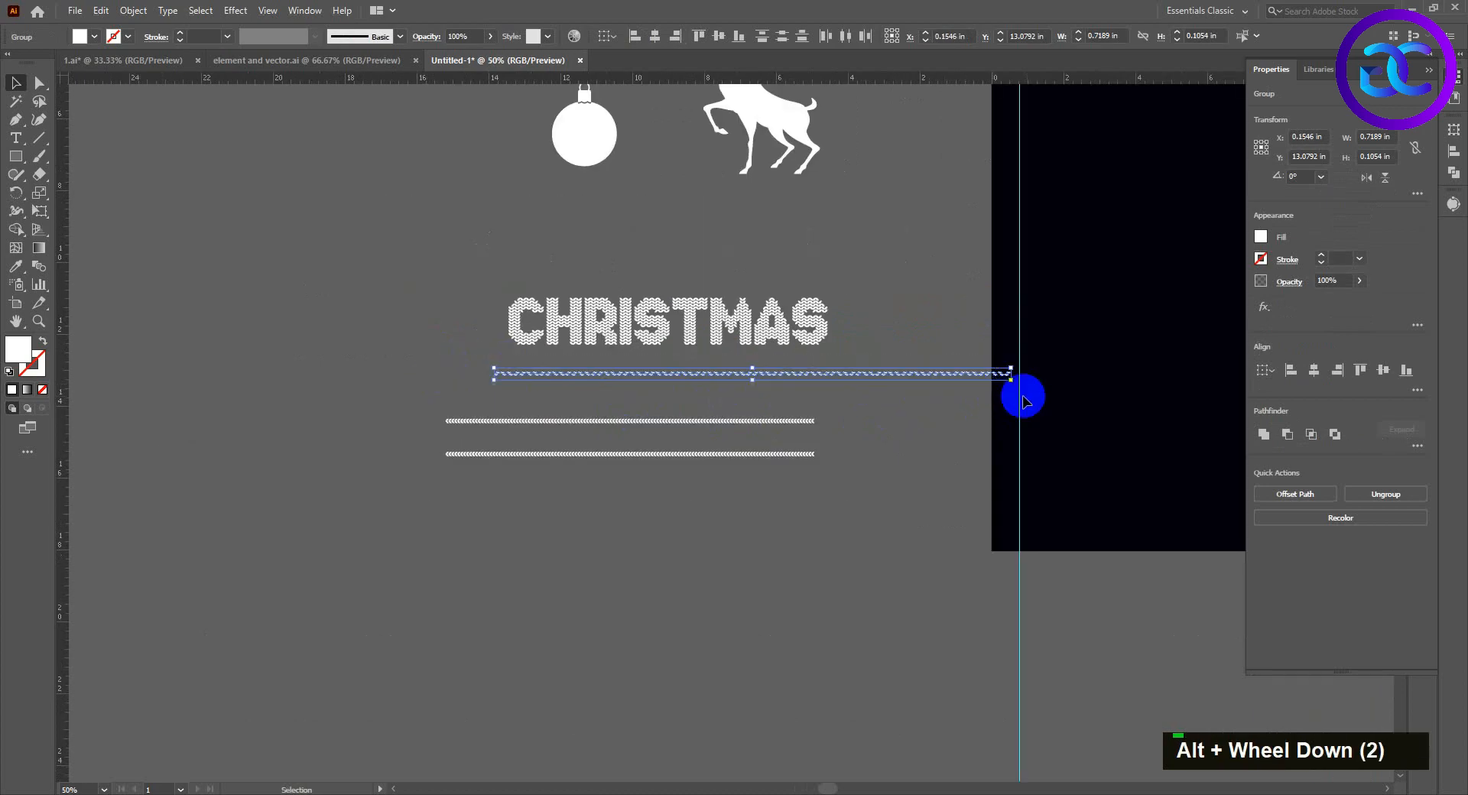
left_click(133, 11)
left_click(167, 84)
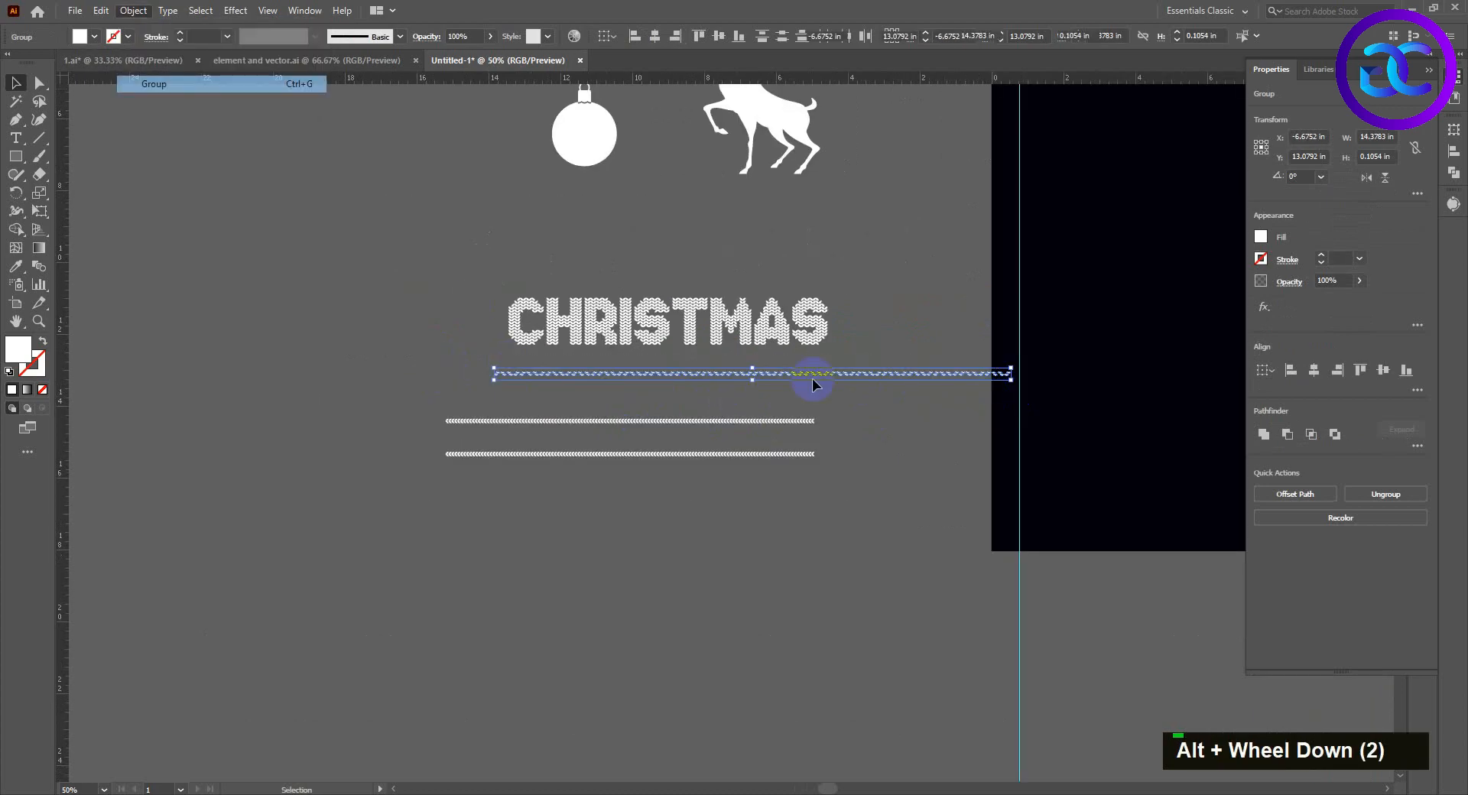
Step: Duplicate the leaf-wave row directly beneath itself and group both rows into one border about 0.21 in high
scroll(874, 411, "up", 1)
scroll(800, 342, "up", 1)
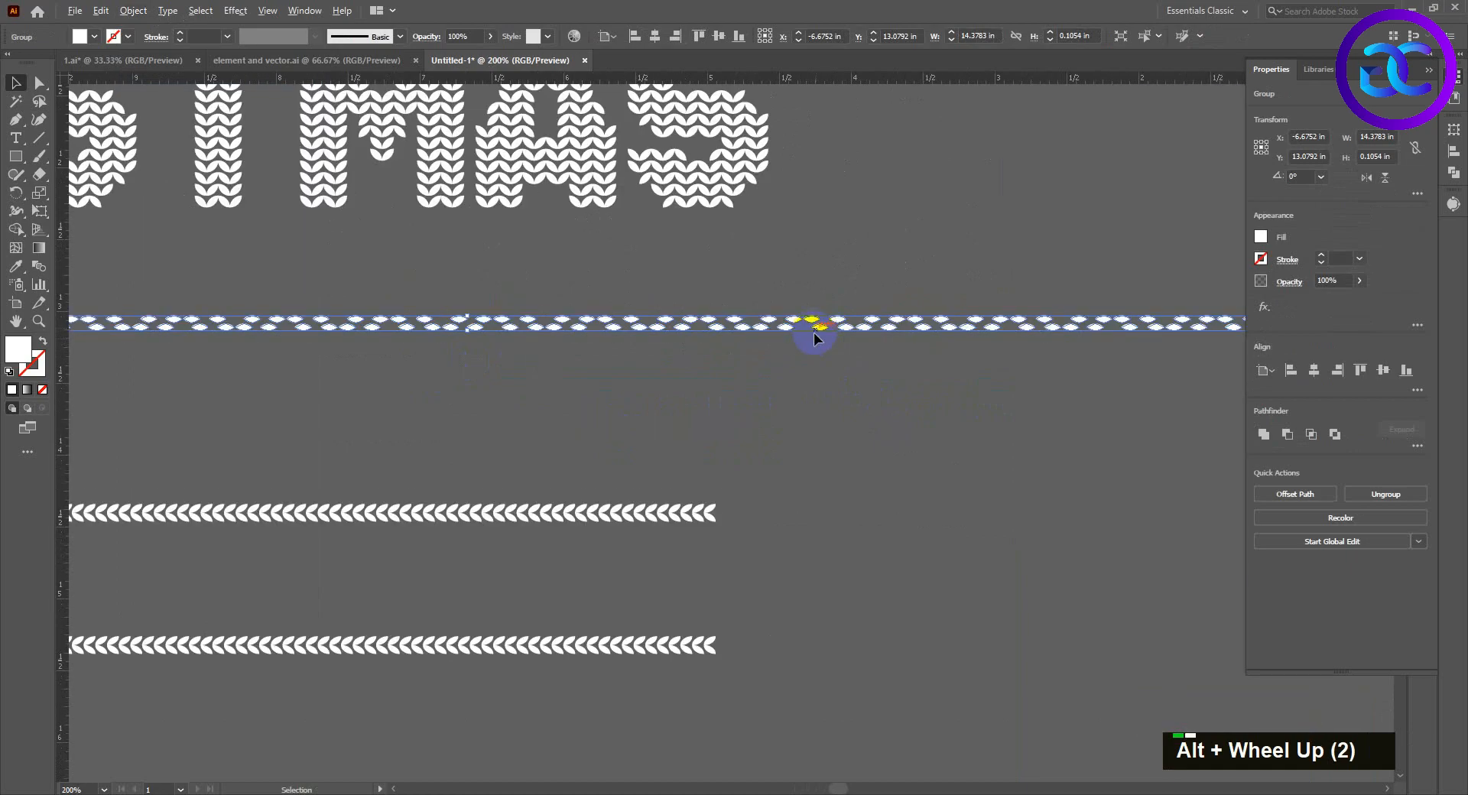
left_click(817, 332, "alt+shift")
left_click_drag(817, 332, 819, 347)
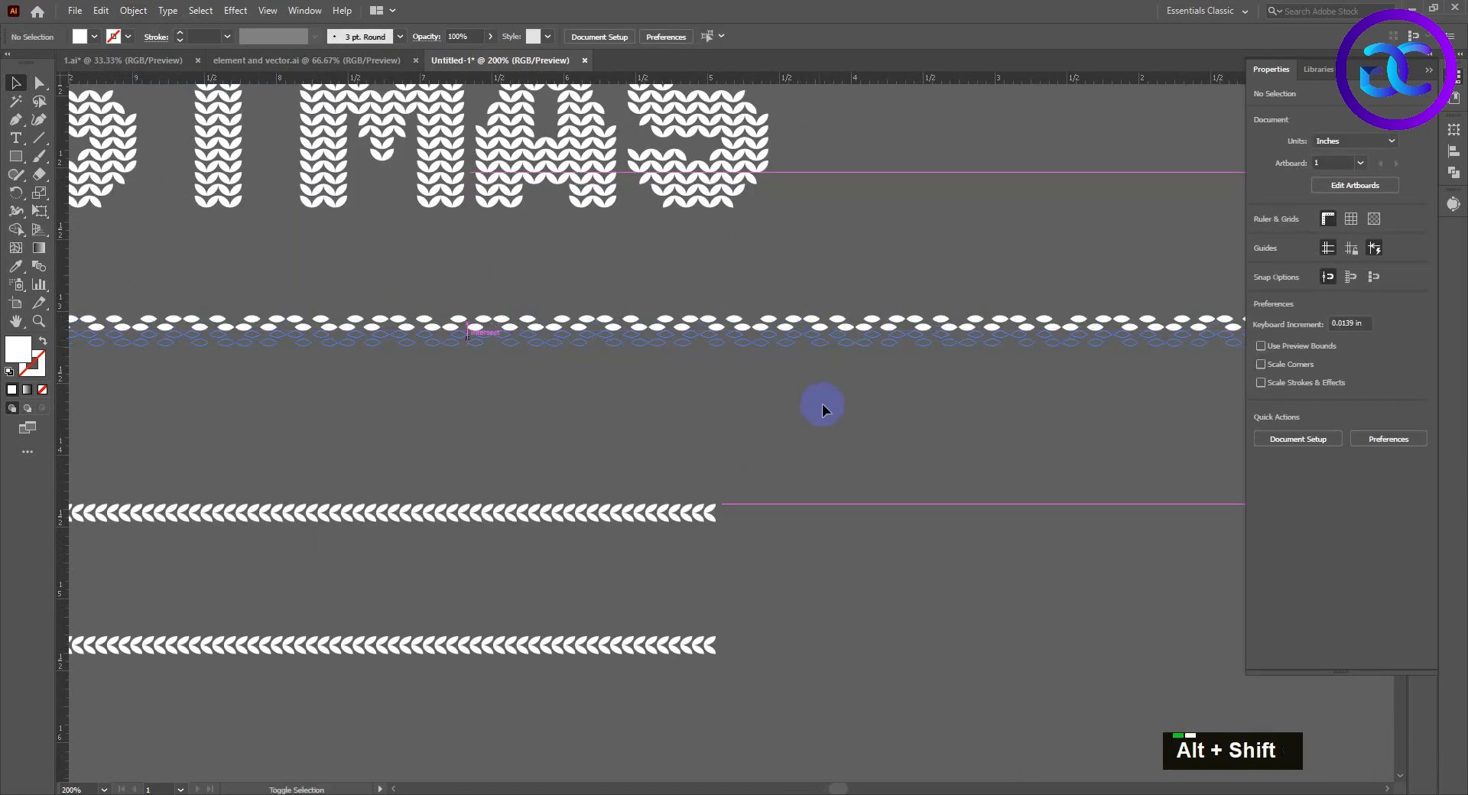
scroll(847, 418, "down", 2)
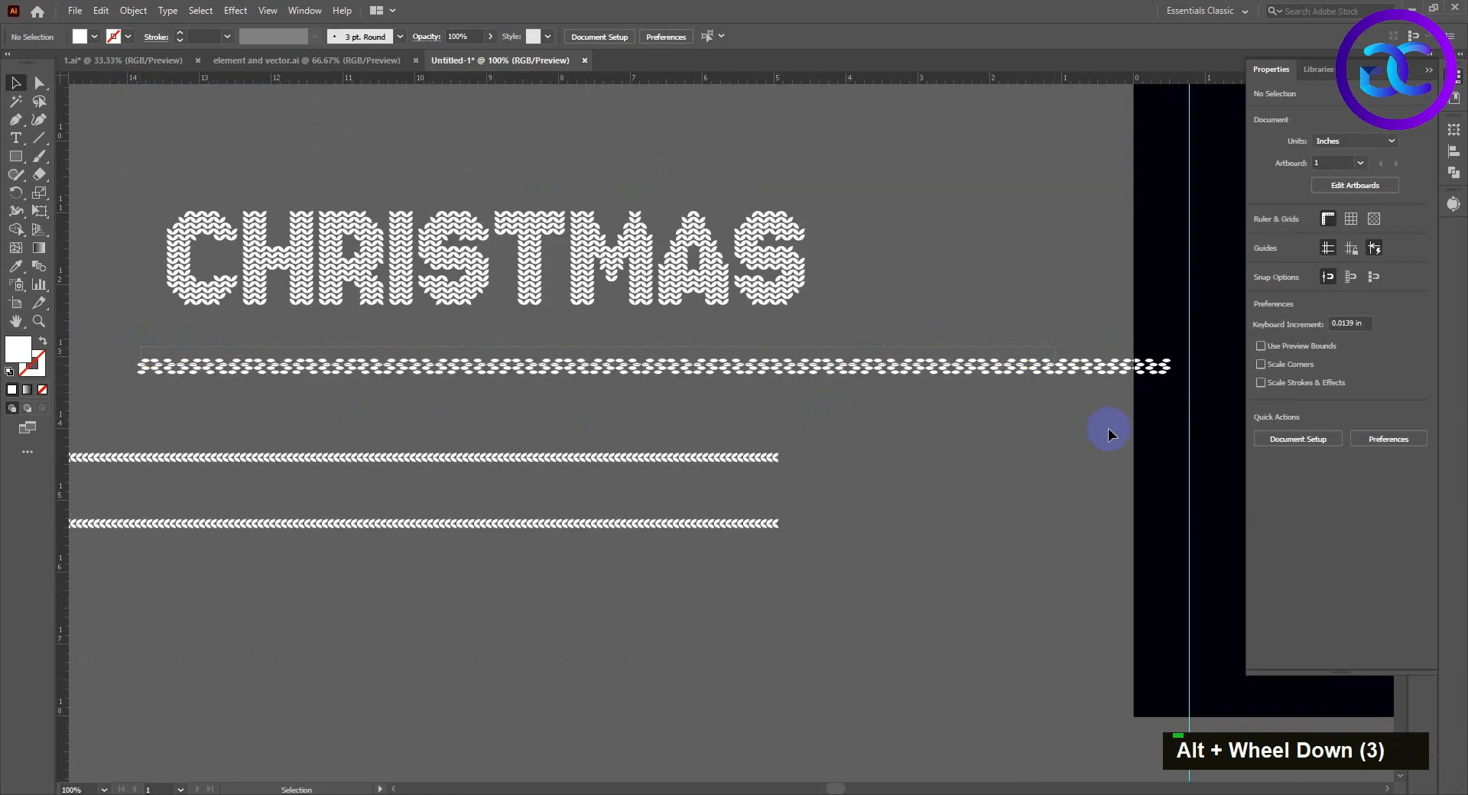
left_click_drag(1189, 413, 1154, 404)
key("ctrl+g")
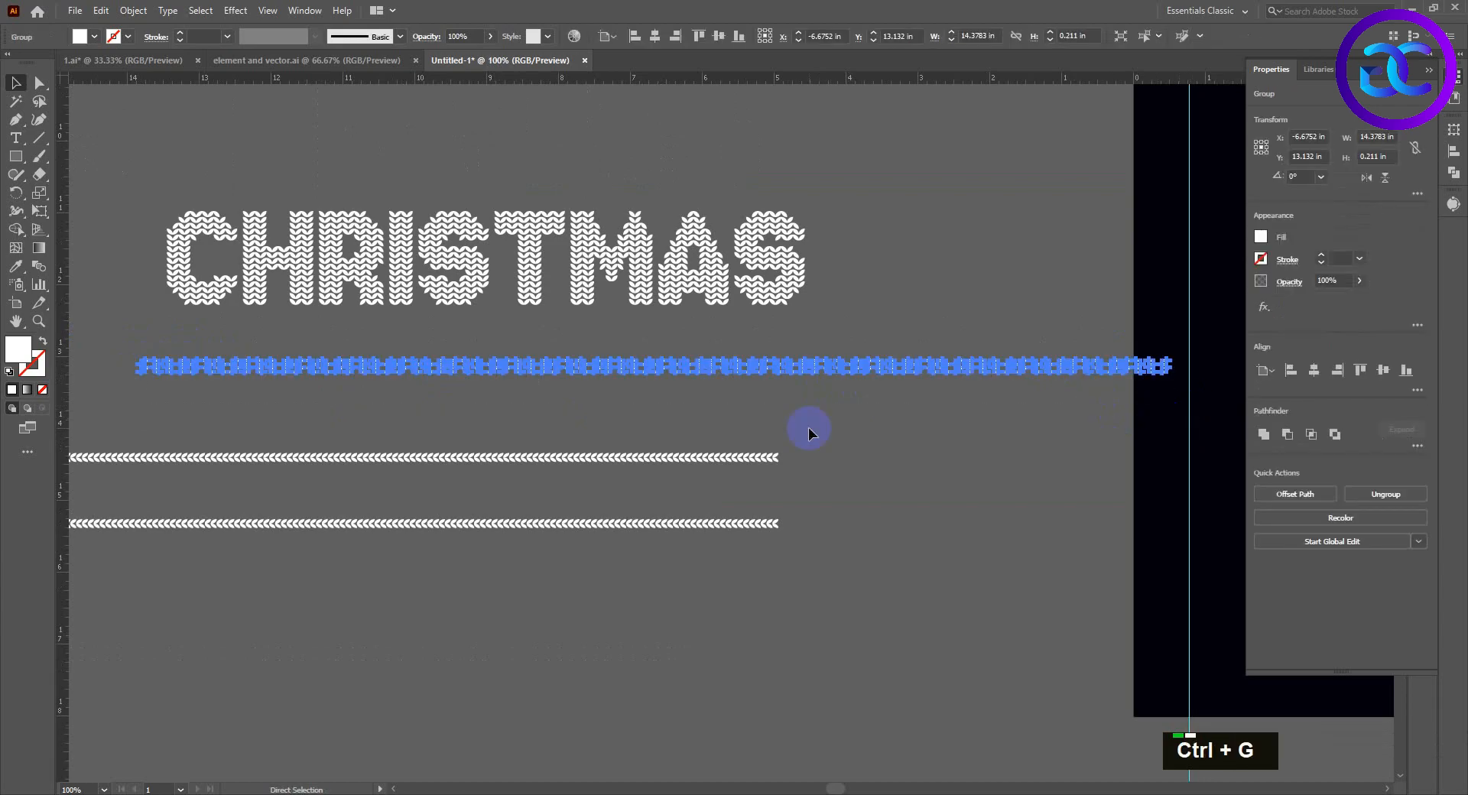
Step: Move the leaf-wave border onto the artboard just below THIS IS MY, with its start at the first vertical guide
scroll(923, 459, "down", 2)
left_click_drag(924, 460, 573, 484)
scroll(560, 514, "down", 1)
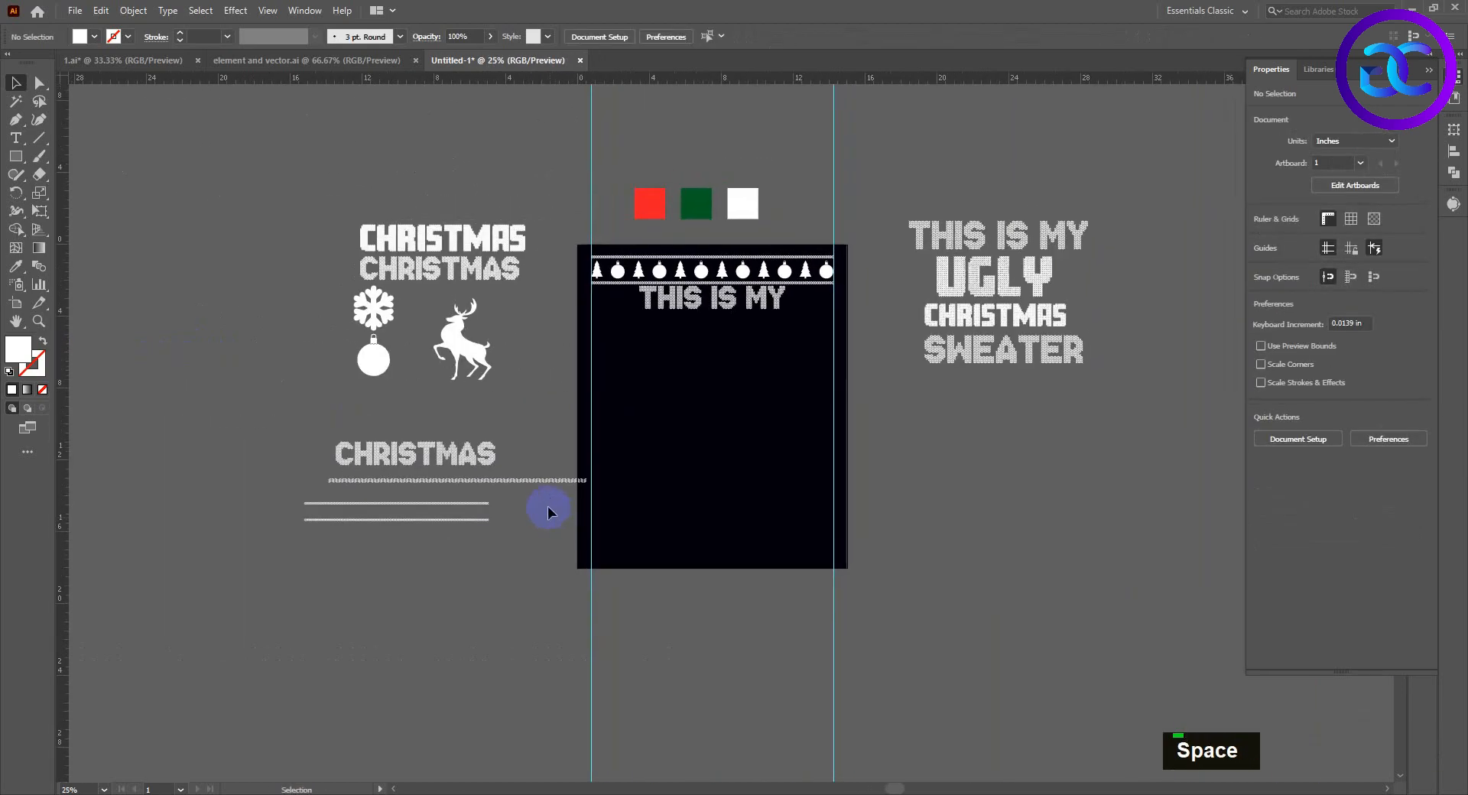
left_click_drag(613, 483, 803, 336)
left_click_drag(728, 306, 728, 306)
scroll(728, 306, "up", 1)
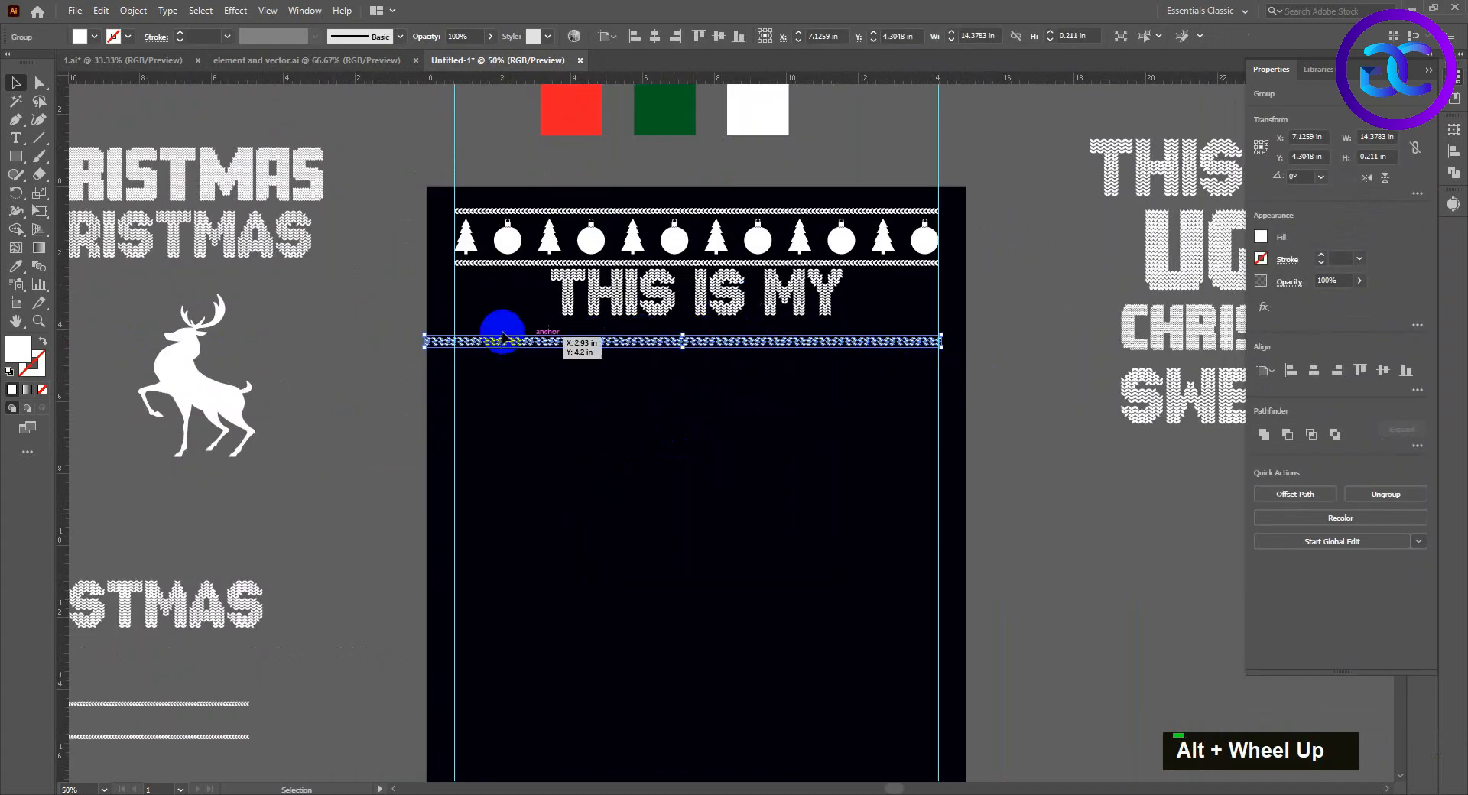
scroll(503, 336, "up", 1)
left_click_drag(492, 350, 556, 317)
Step: Scale the leaf-wave border proportionally to about 13.46 in wide so it fits between the two vertical guides
left_click_drag(720, 385, 589, 386)
scroll(589, 387, "down", 1)
left_click_drag(828, 433, 695, 430)
scroll(914, 349, "up", 2)
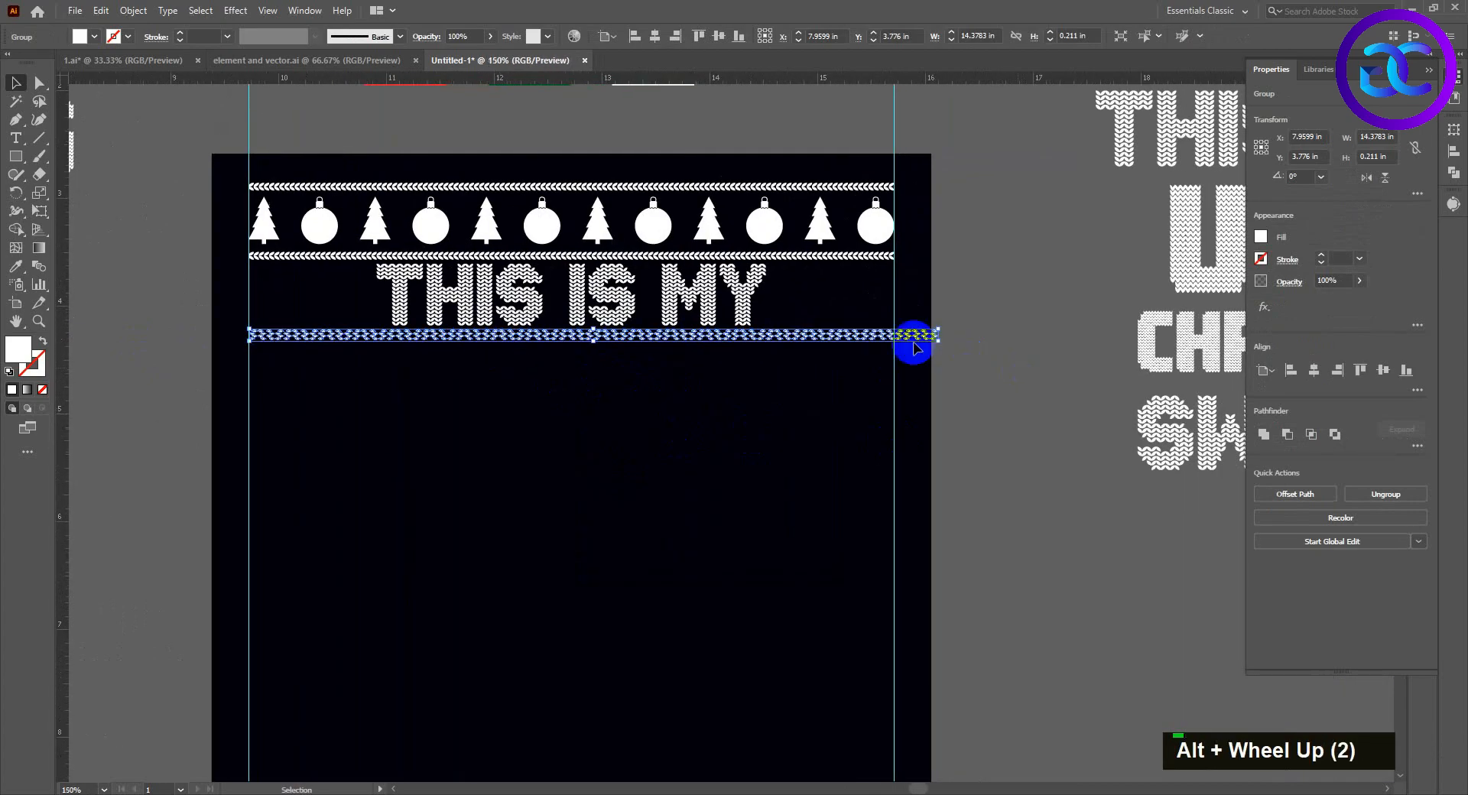
left_click_drag(835, 298, 736, 321)
scroll(477, 374, "down", 1)
left_click_drag(477, 374, 1049, 385)
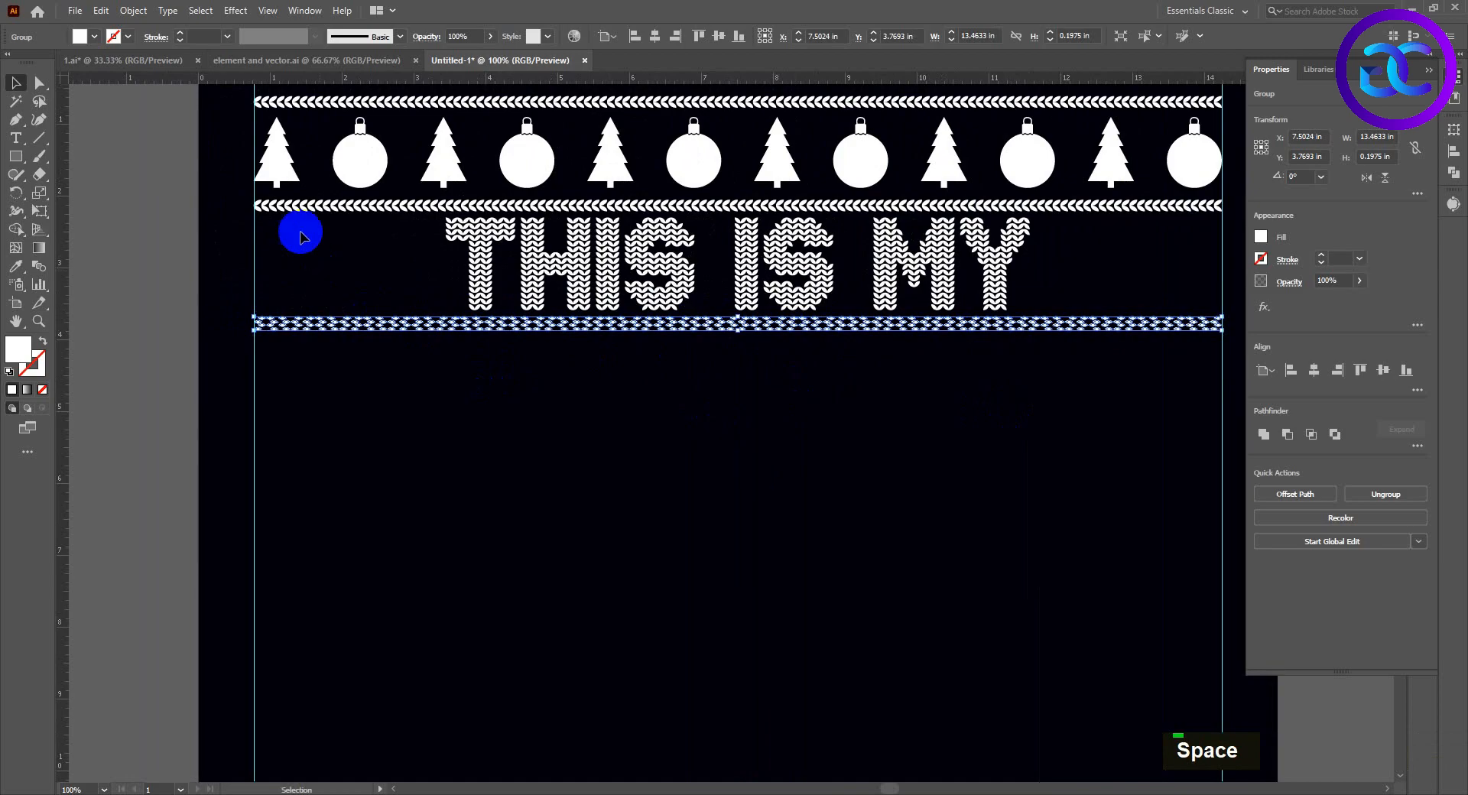
Step: Align the leaf-wave border with the stitch border above and stretch its far end exactly to the second guide
left_click(305, 209, "shift")
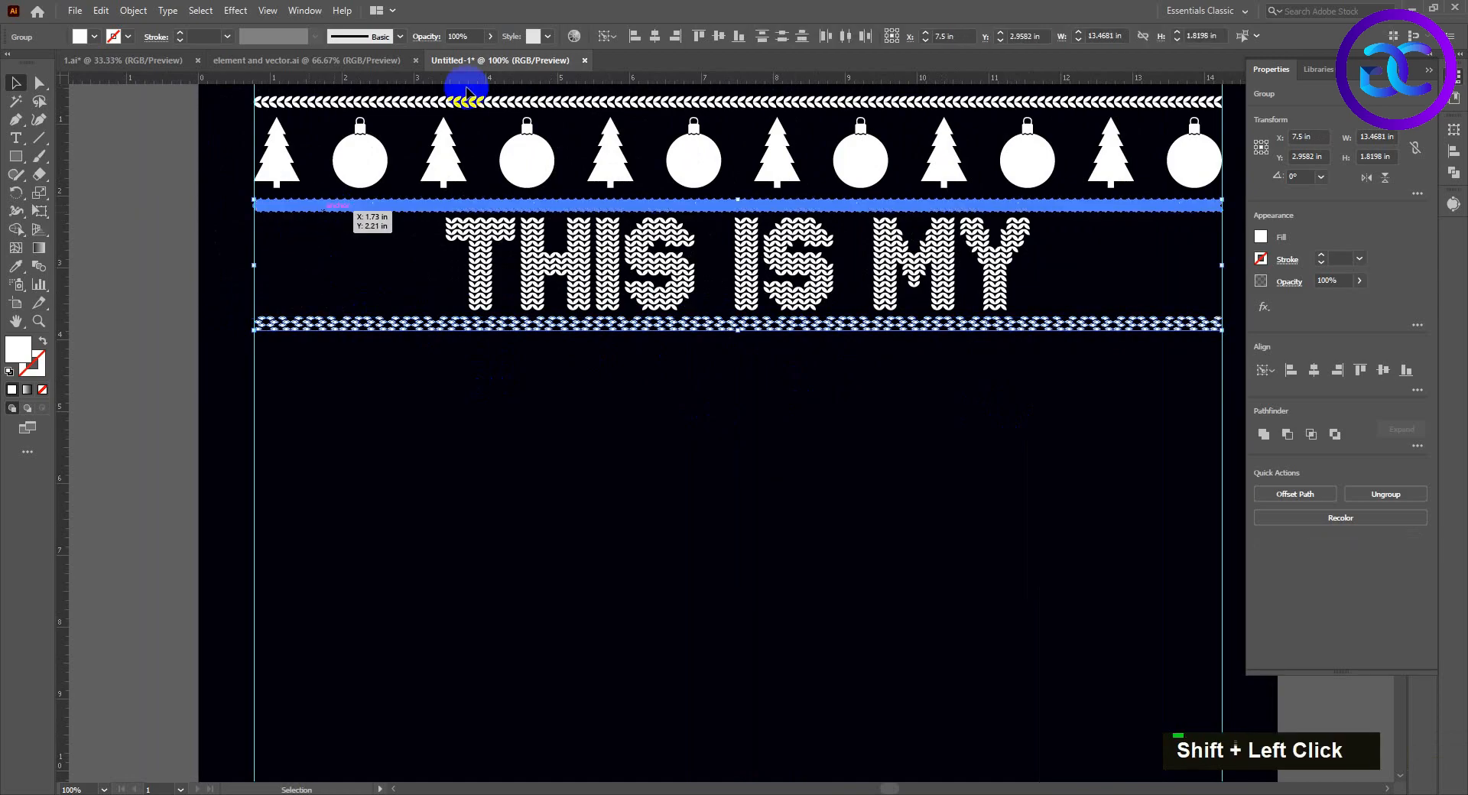
left_click(550, 360)
scroll(704, 393, "down", 1)
scroll(924, 353, "up", 3)
left_click(826, 279)
scroll(826, 279, "up", 2)
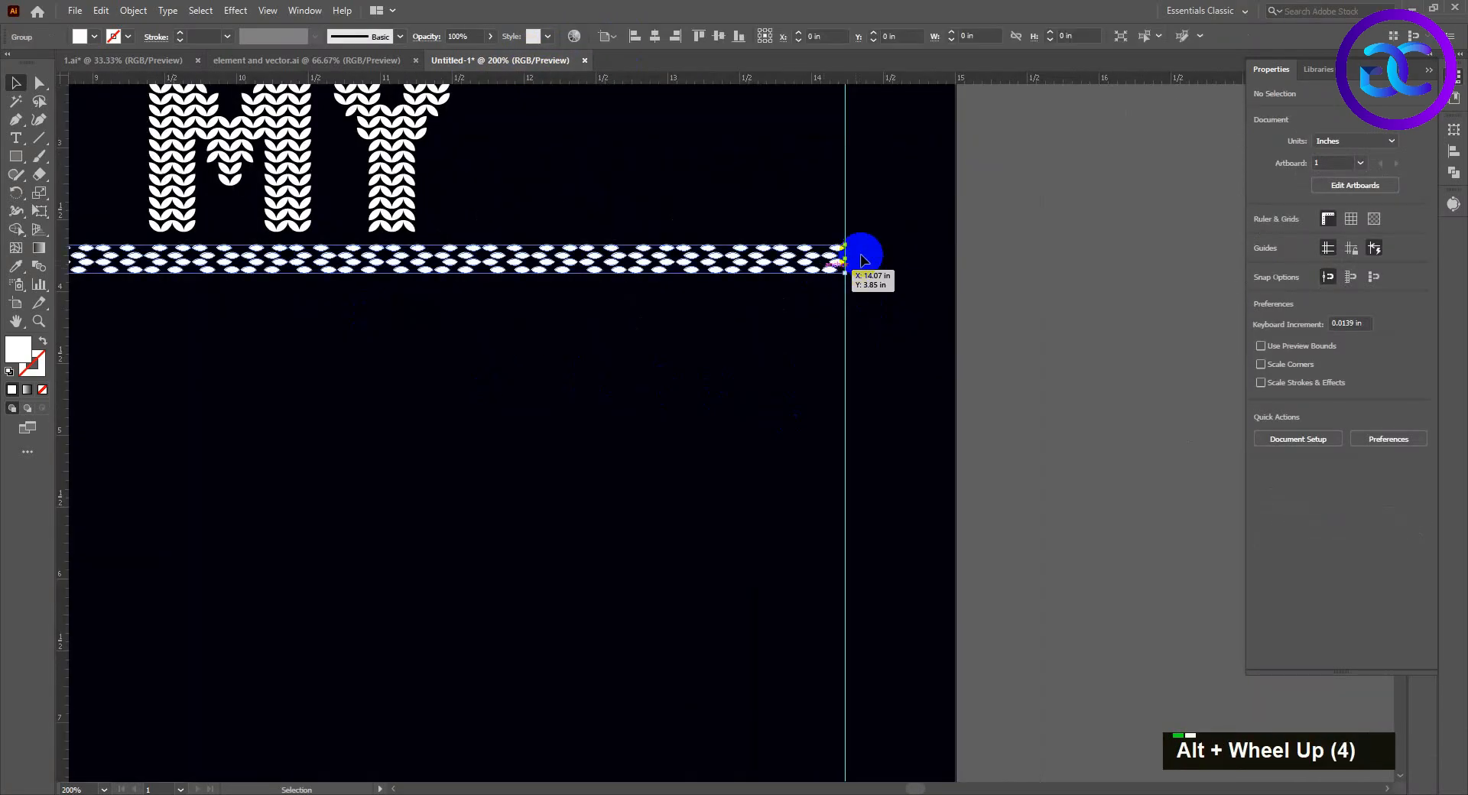
left_click(824, 298, "shift")
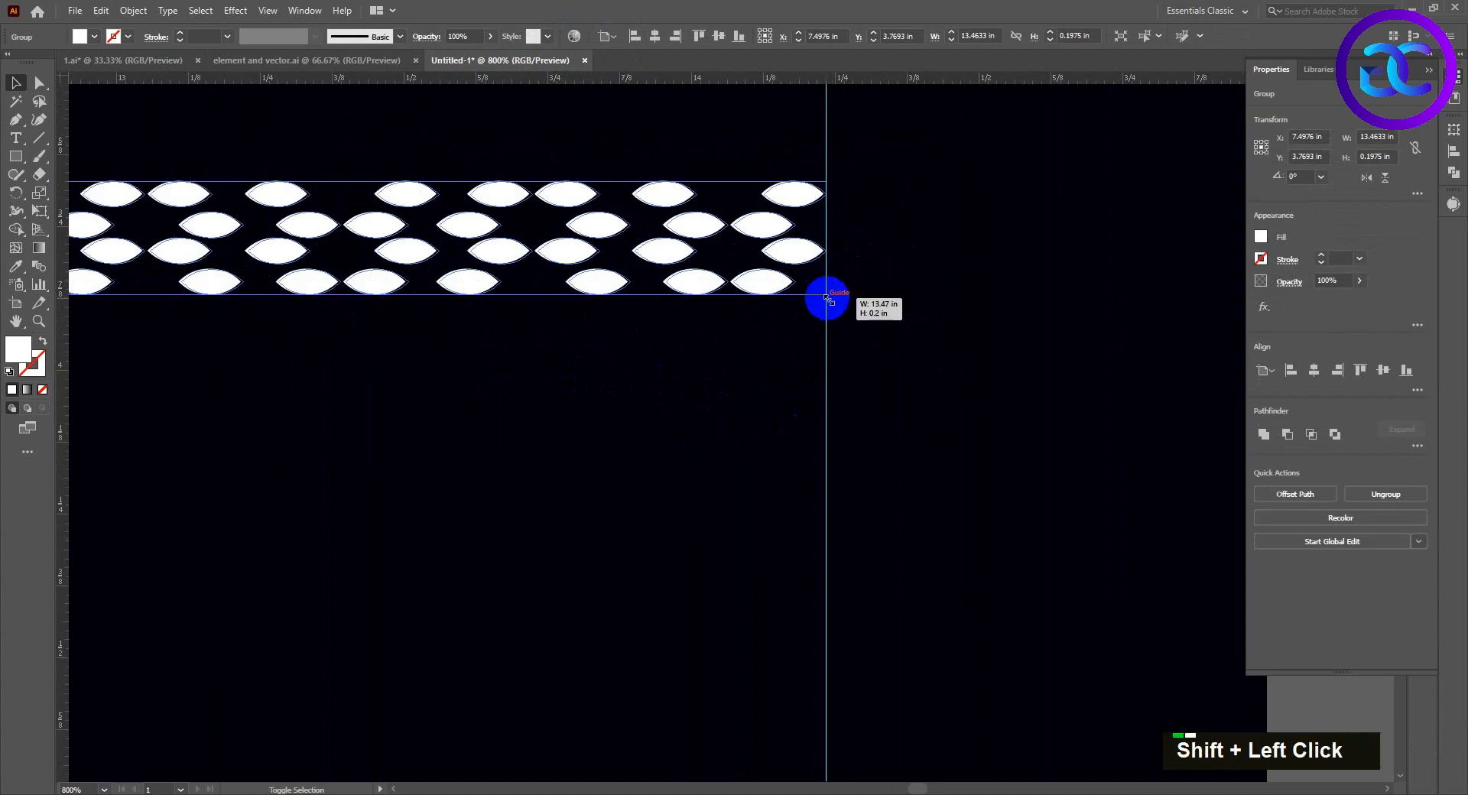
scroll(939, 316, "down", 6)
scroll(726, 401, "down", 2)
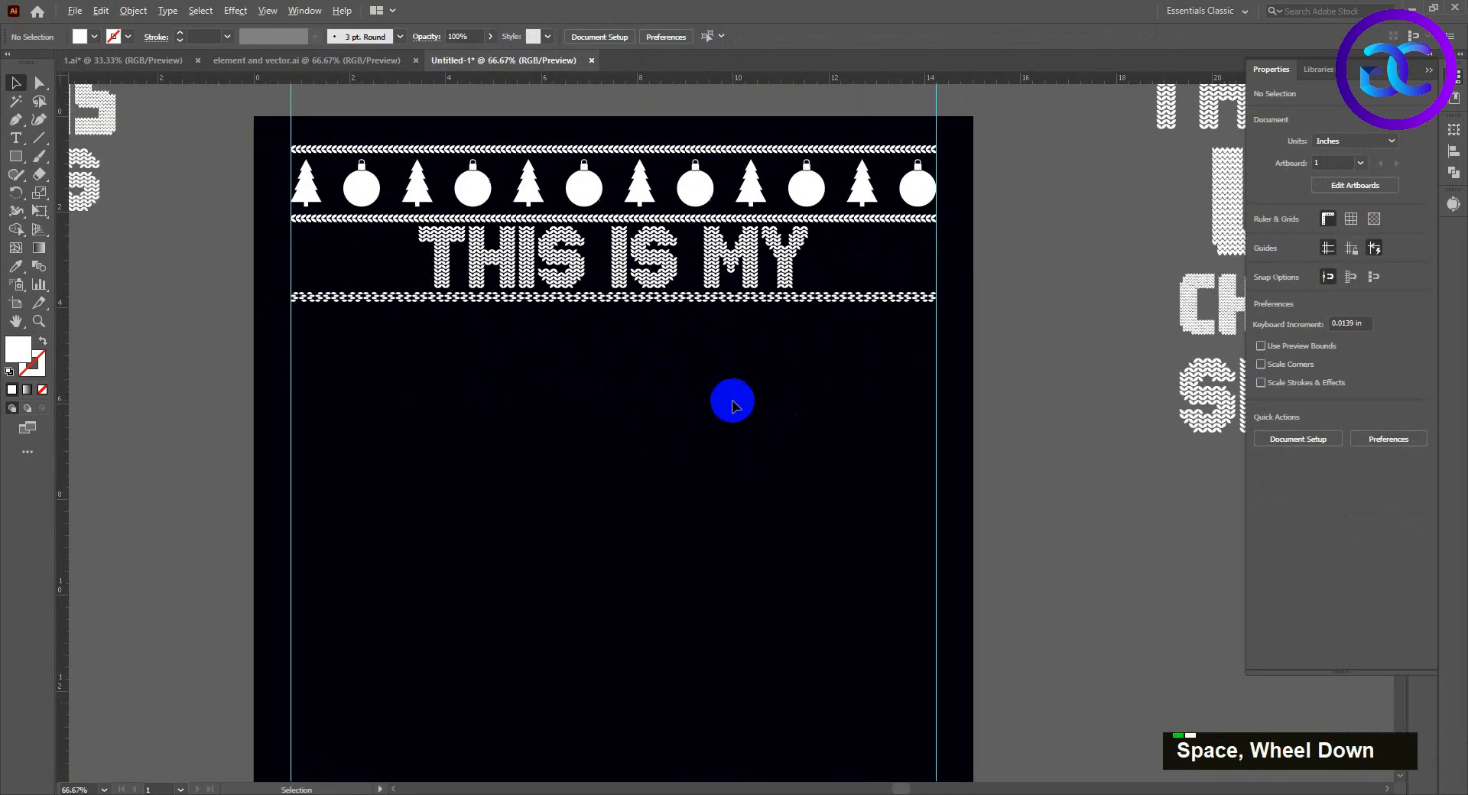
Step: Place a copy of the knitted word UGLY centred below the leaf-wave border, and duplicate that border beneath the word
scroll(724, 404, "down", 1)
left_click(1081, 294, "alt")
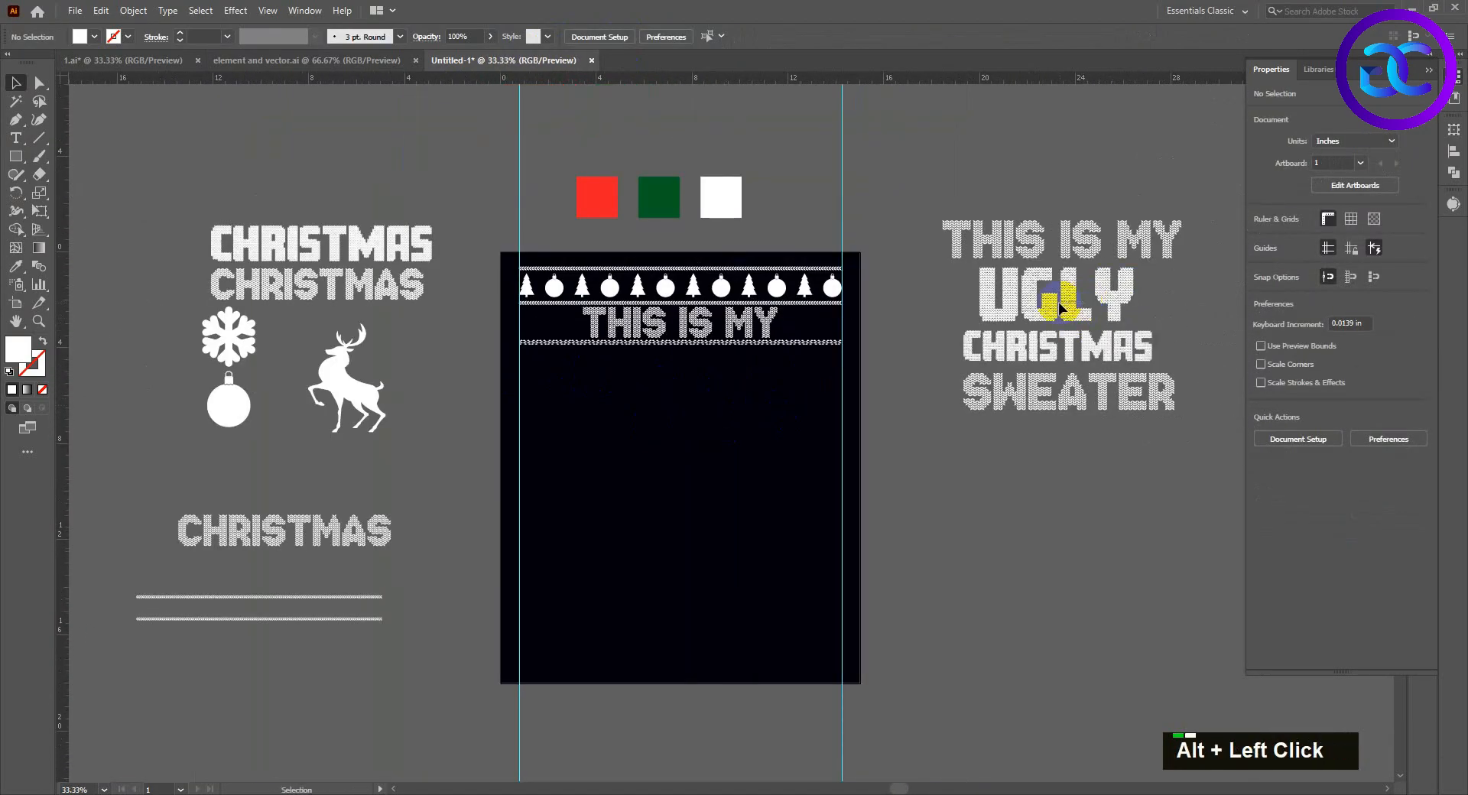
left_click_drag(1081, 295, 760, 387)
scroll(788, 413, "up", 2)
left_click(855, 393, "shift")
left_click_drag(854, 393, 860, 392)
double_click(855, 312)
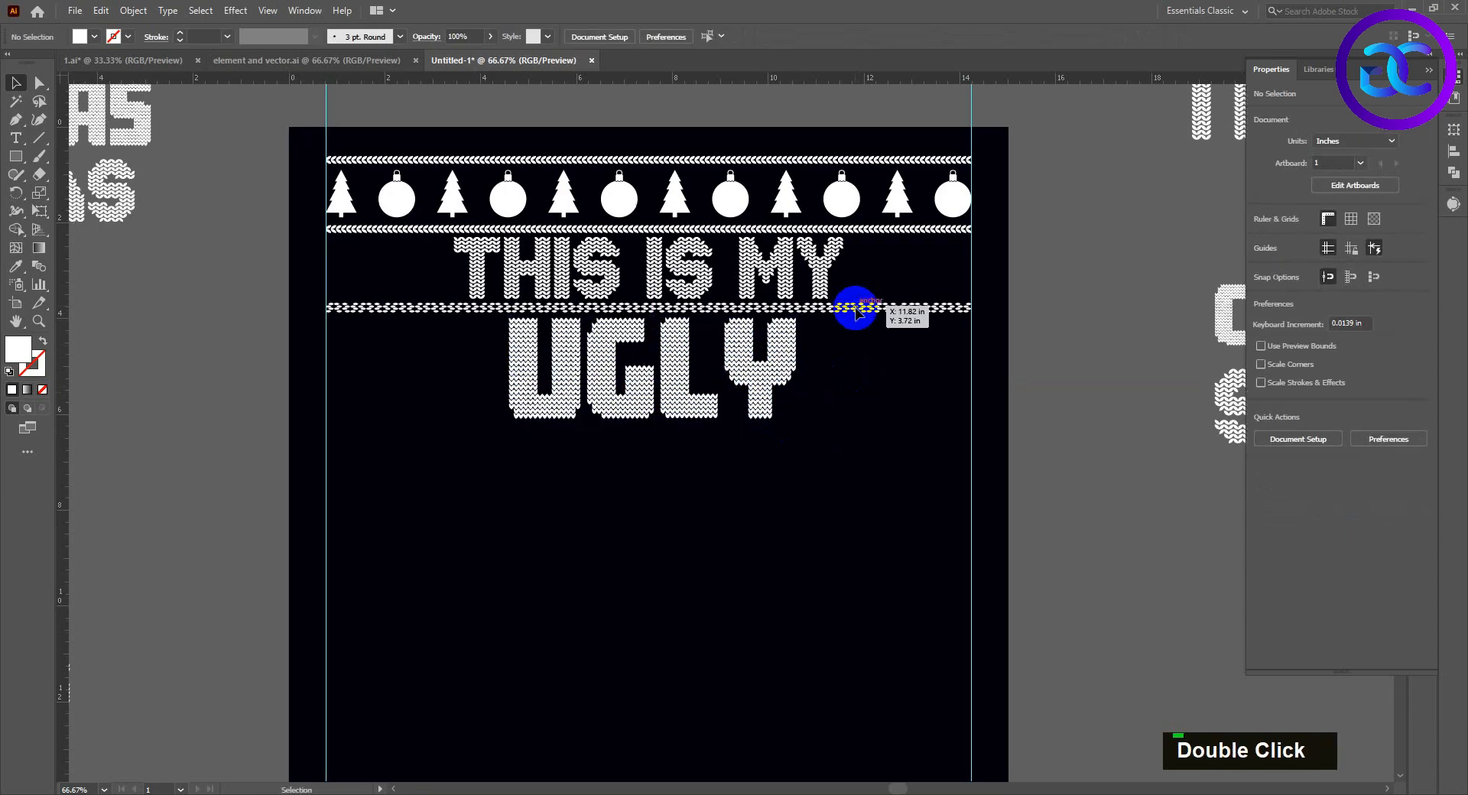
left_click_drag(855, 312, 851, 429)
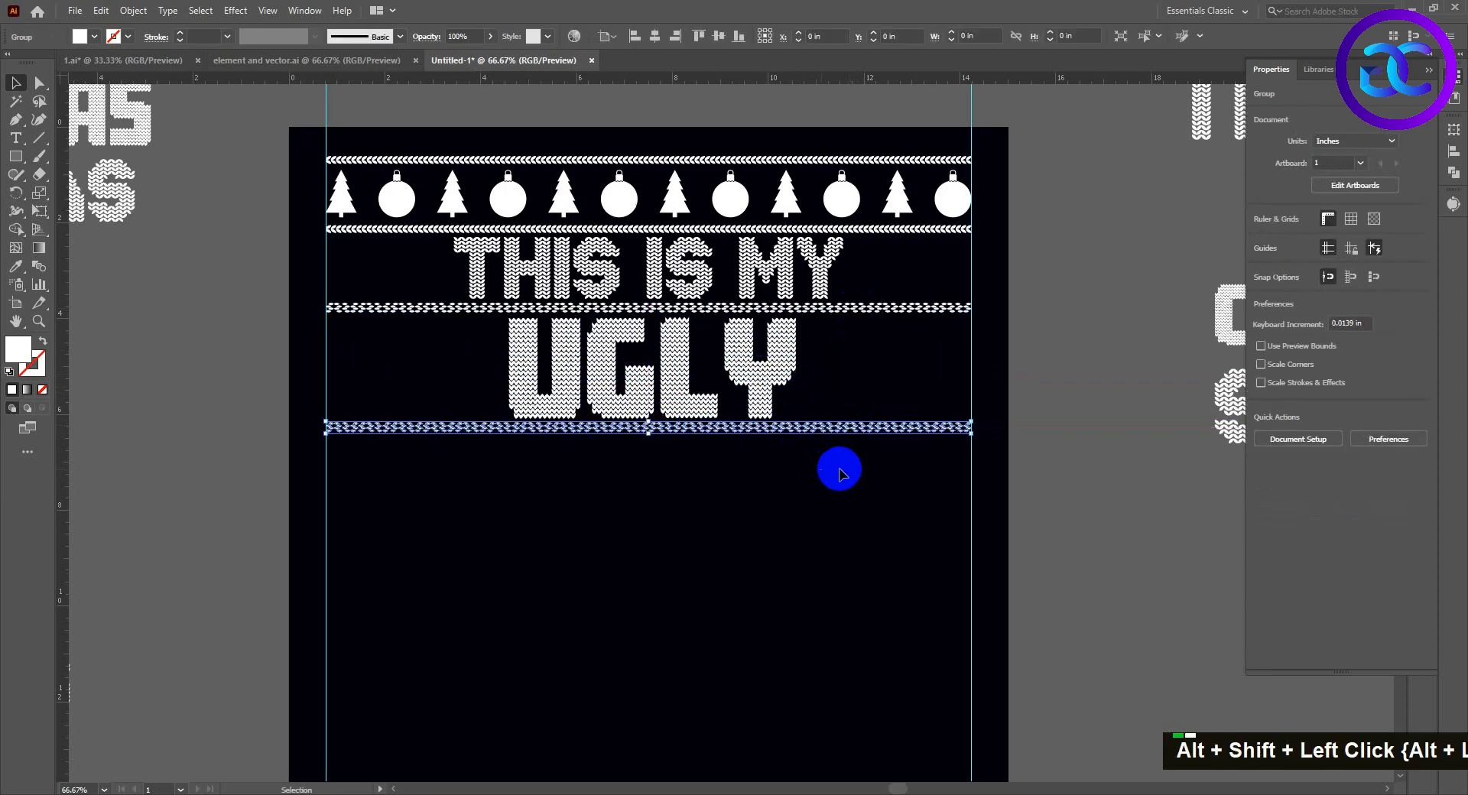
Step: Place a copy of the snowflake before UGLY and scale it to about 1.54 by 1.74 in near the first guide
scroll(853, 483, "down", 1)
left_click_drag(445, 390, 713, 336)
left_click(207, 318)
scroll(727, 335, "up", 2)
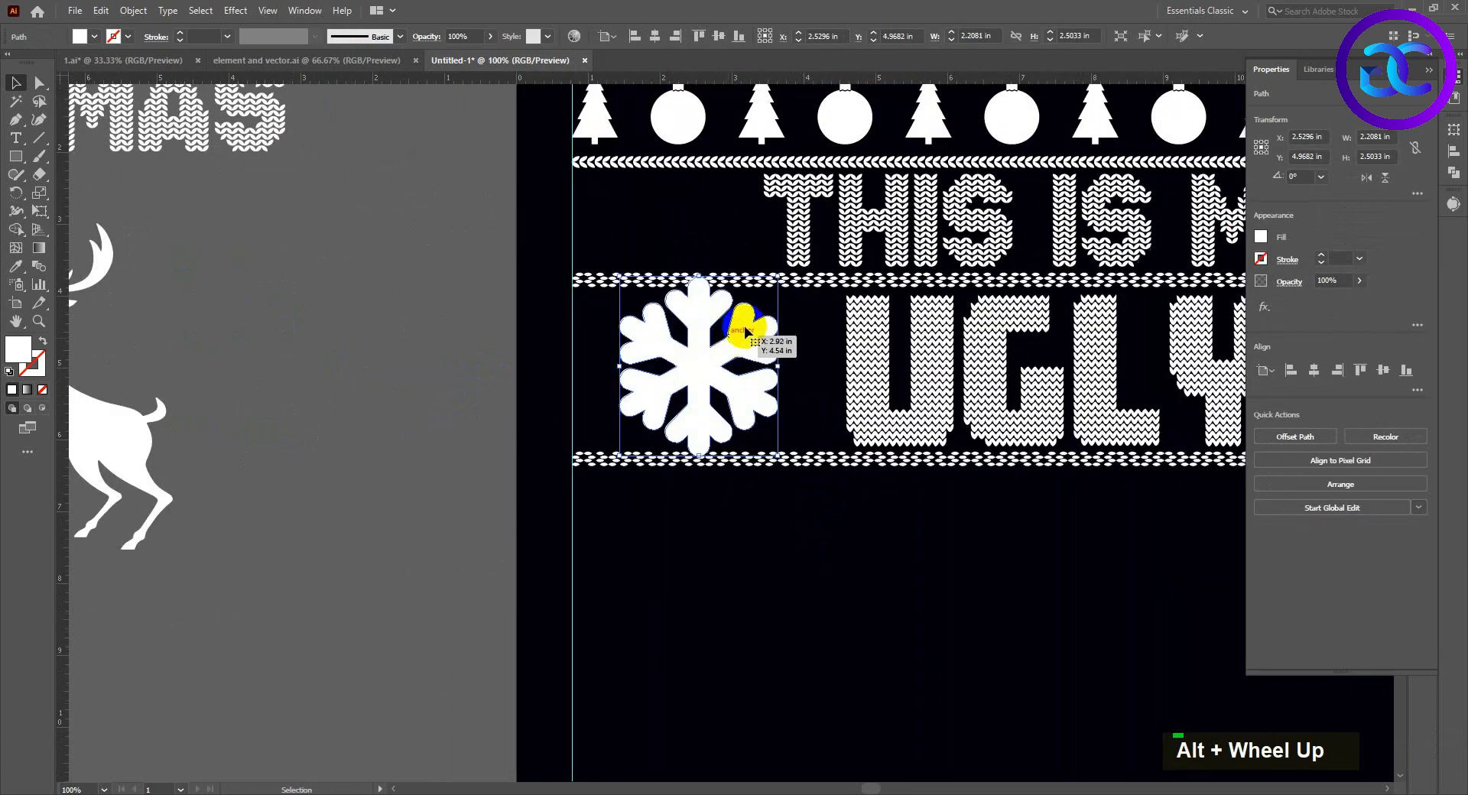
left_click_drag(777, 277, 753, 305)
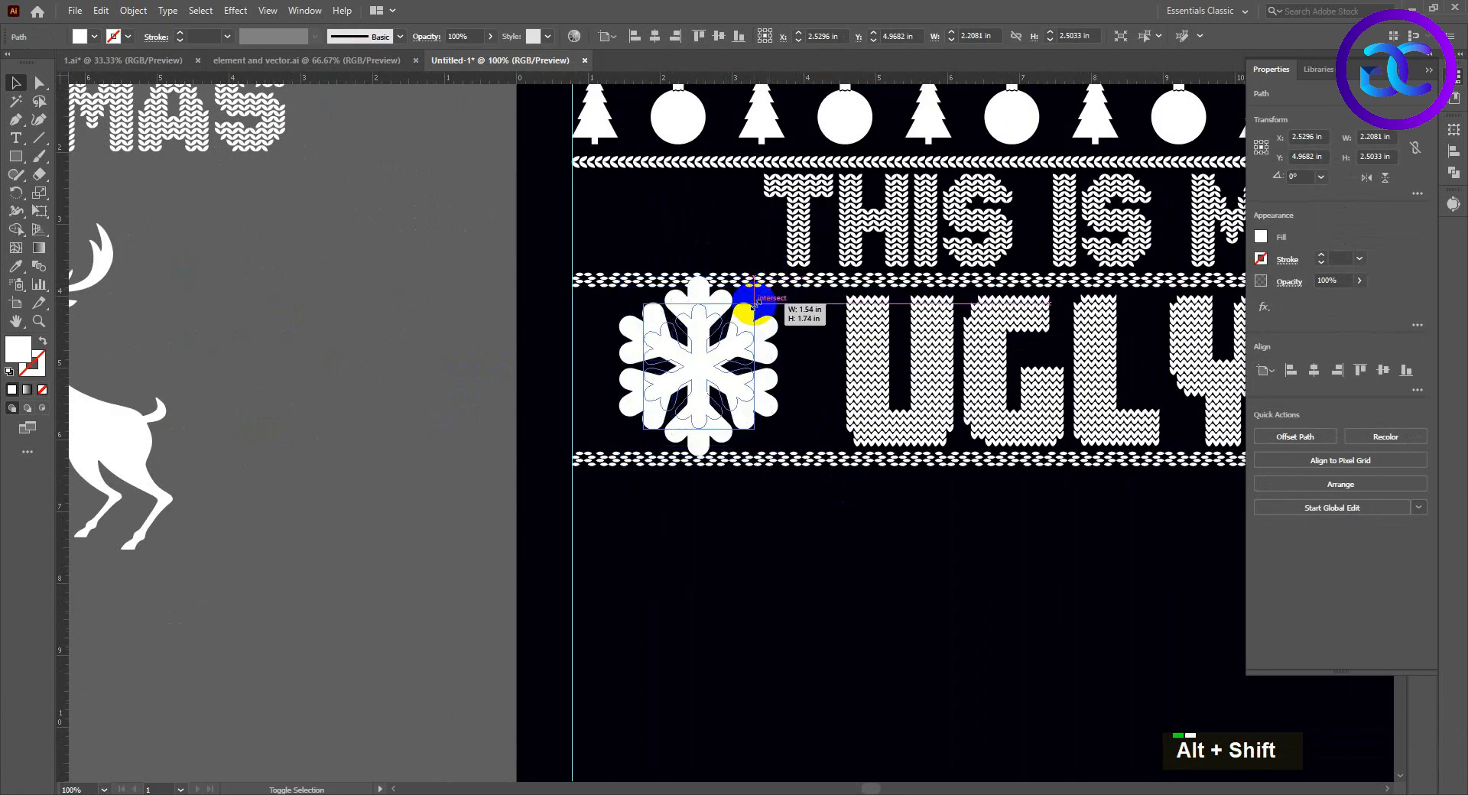
left_click_drag(692, 367, 624, 370)
left_click(747, 373)
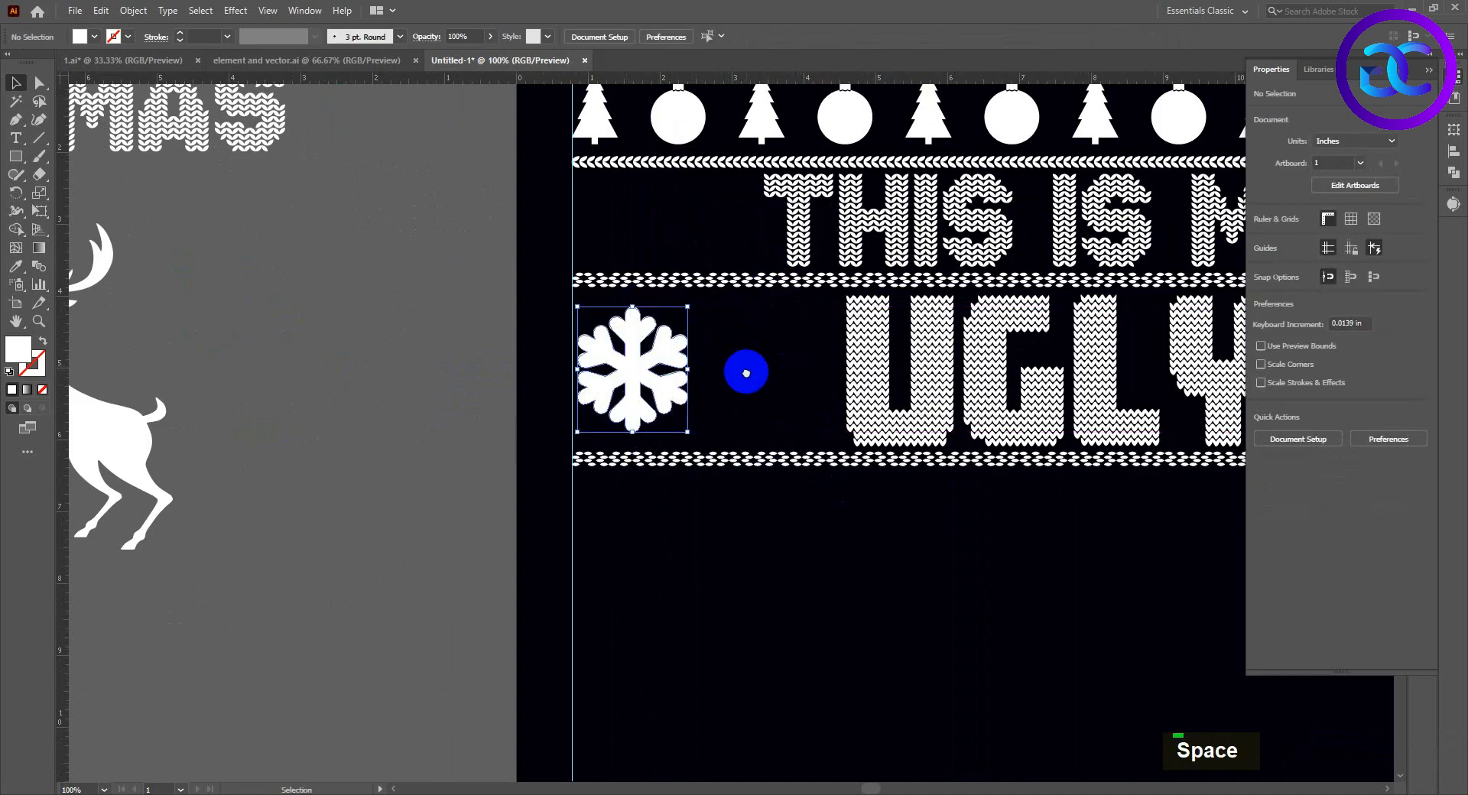
Step: Align the snowflake's outer edge with the start of the leaf-wave border
left_click_drag(747, 373, 680, 373)
left_click(558, 342, "shift")
left_click(564, 294, "shift")
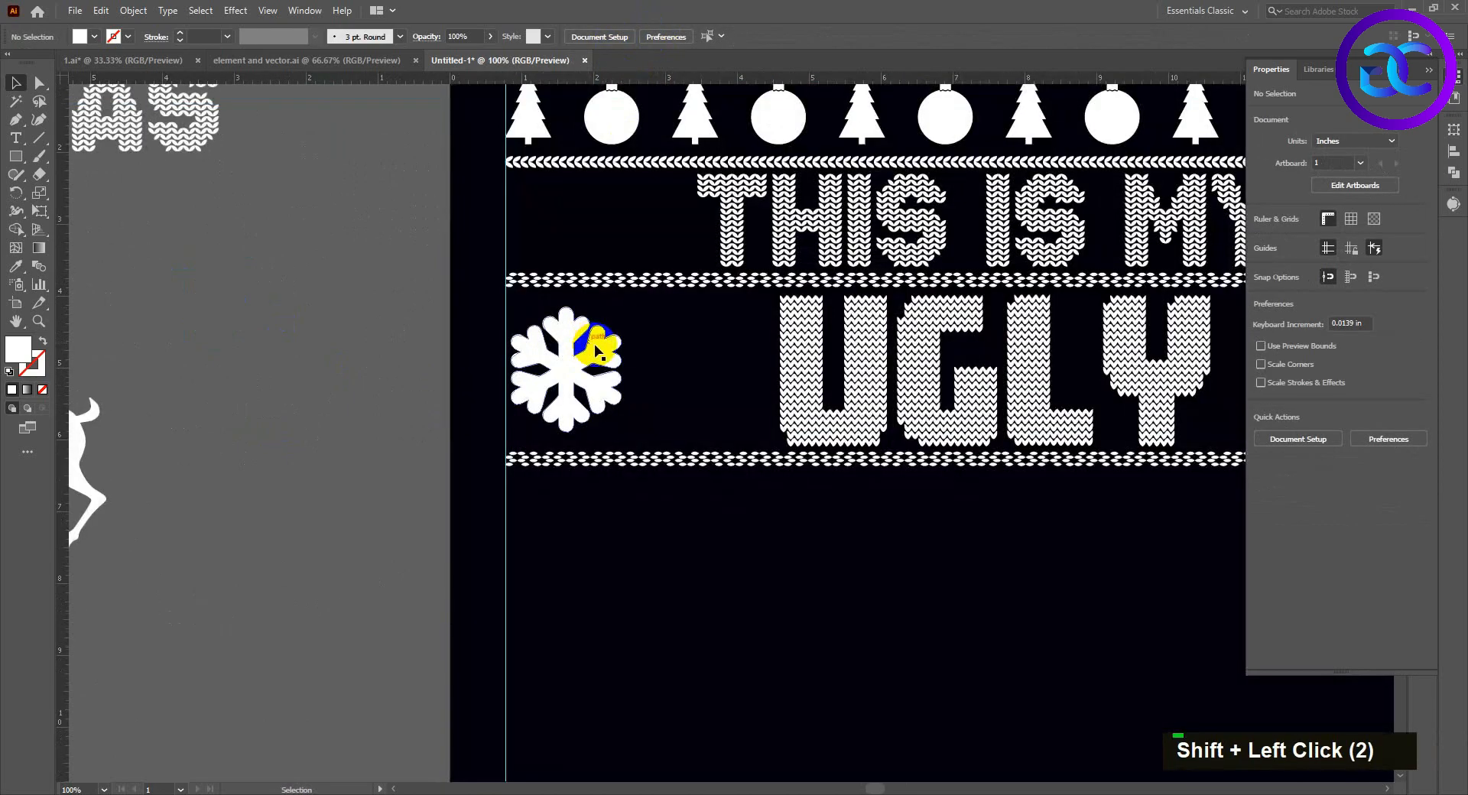
left_click(607, 282, "shift")
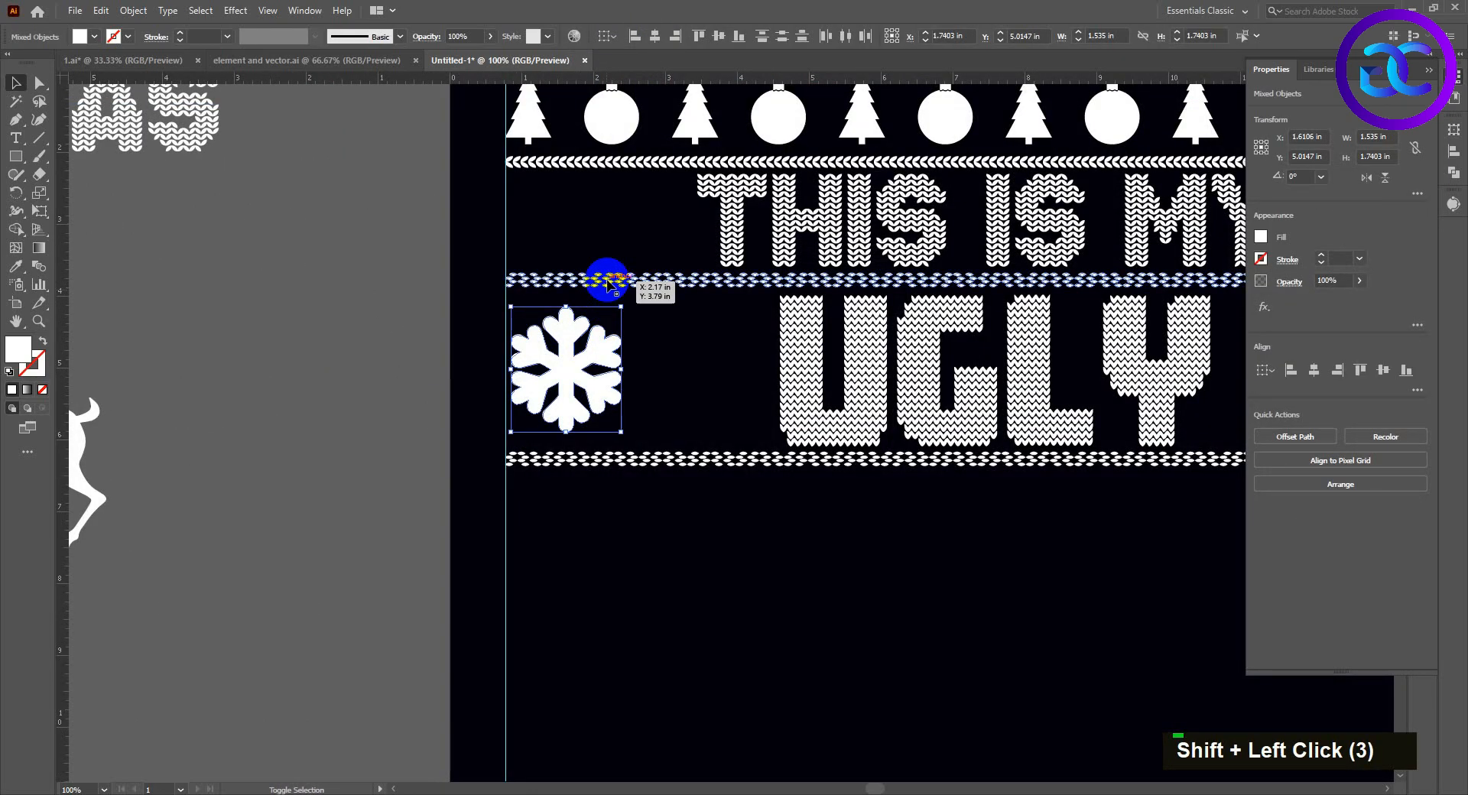
left_click(652, 370)
left_click_drag(652, 371, 606, 369)
Step: Duplicate the snowflake about 1.8 in toward UGLY, and copy the pair to the word's other side, ending at the second guide
left_click_drag(542, 369, 629, 369)
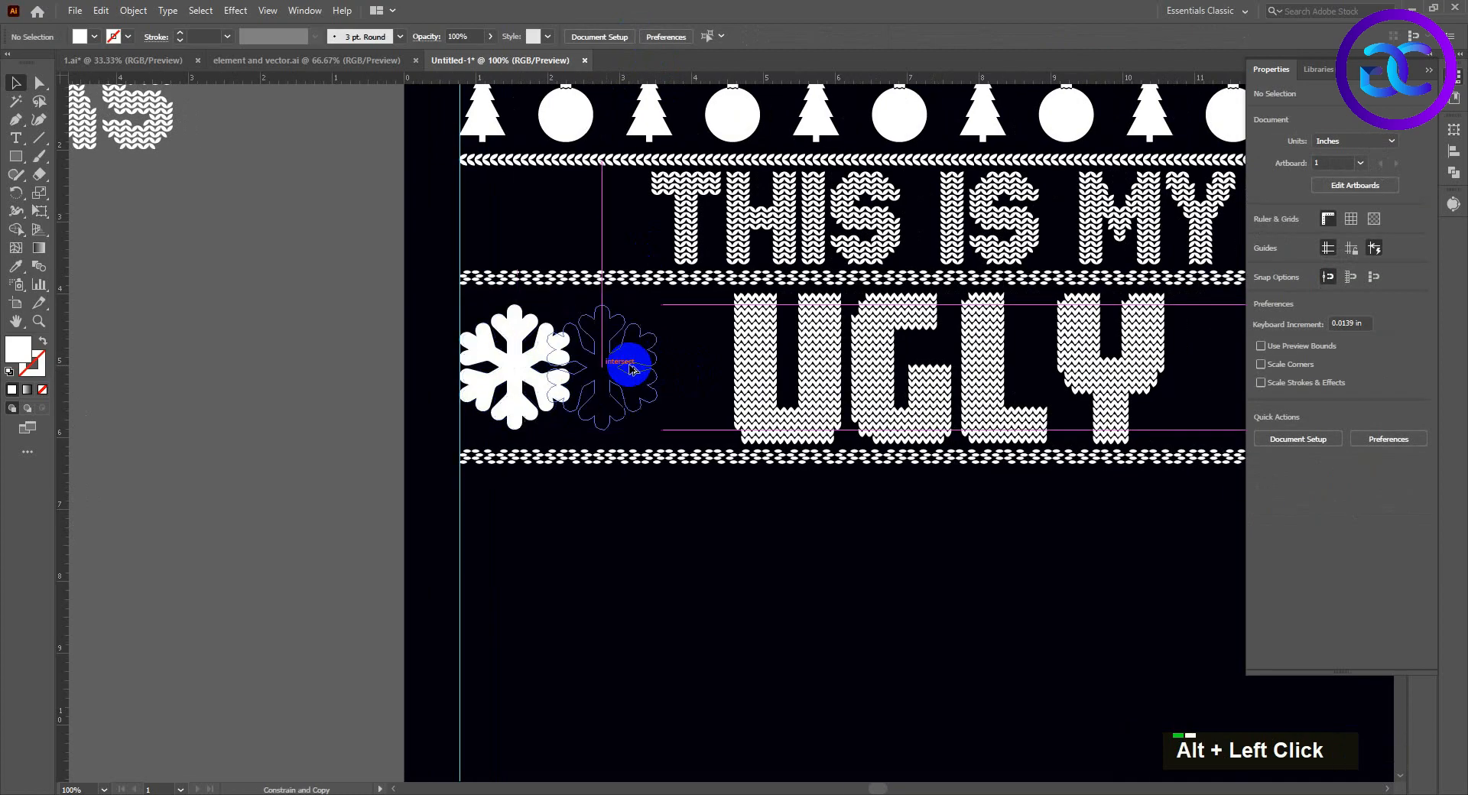
left_click(841, 549)
left_click_drag(836, 526, 584, 473)
left_click_drag(365, 304, 1097, 341)
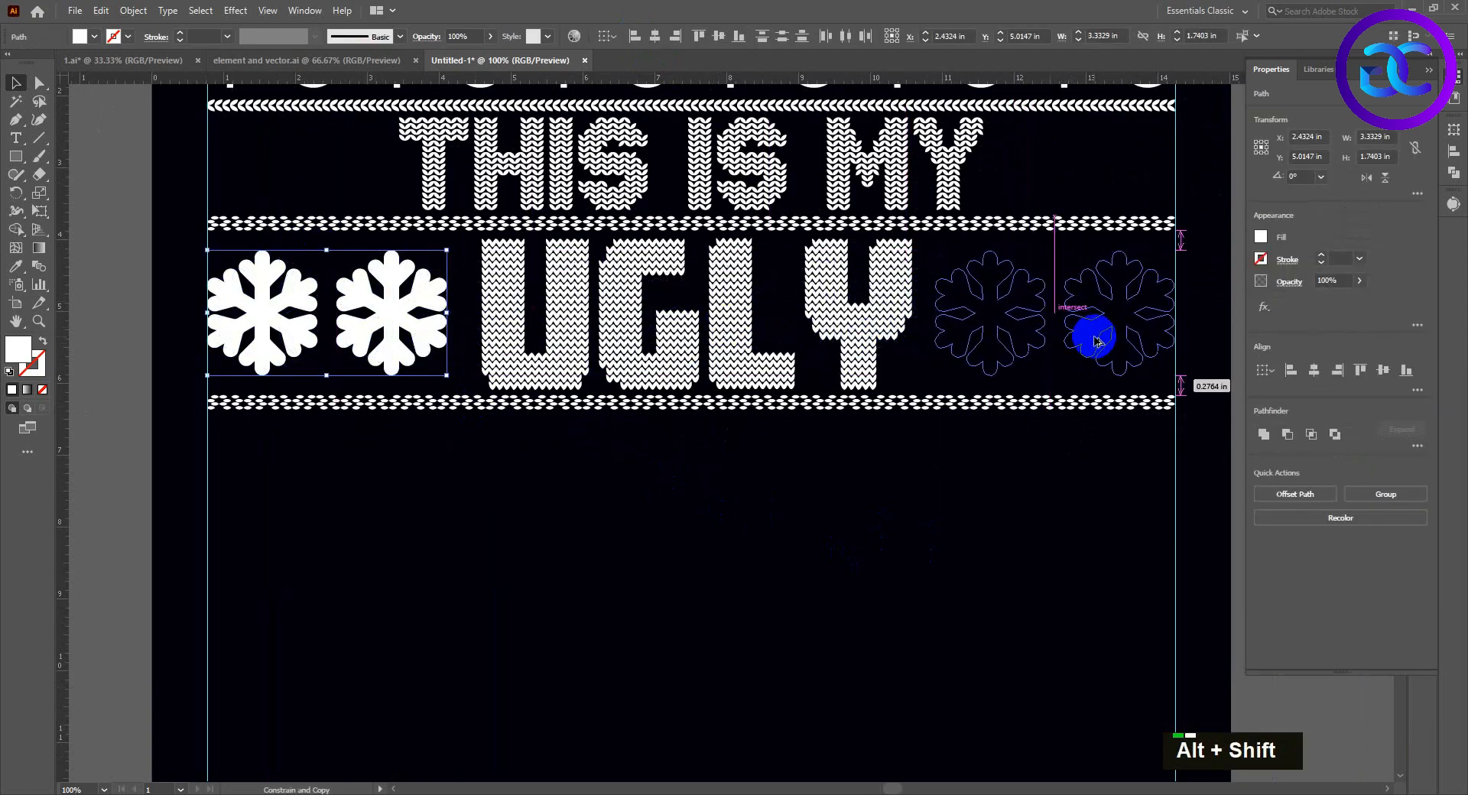
left_click_drag(1231, 320, 1231, 320)
left_click(1231, 319)
double_click(924, 485)
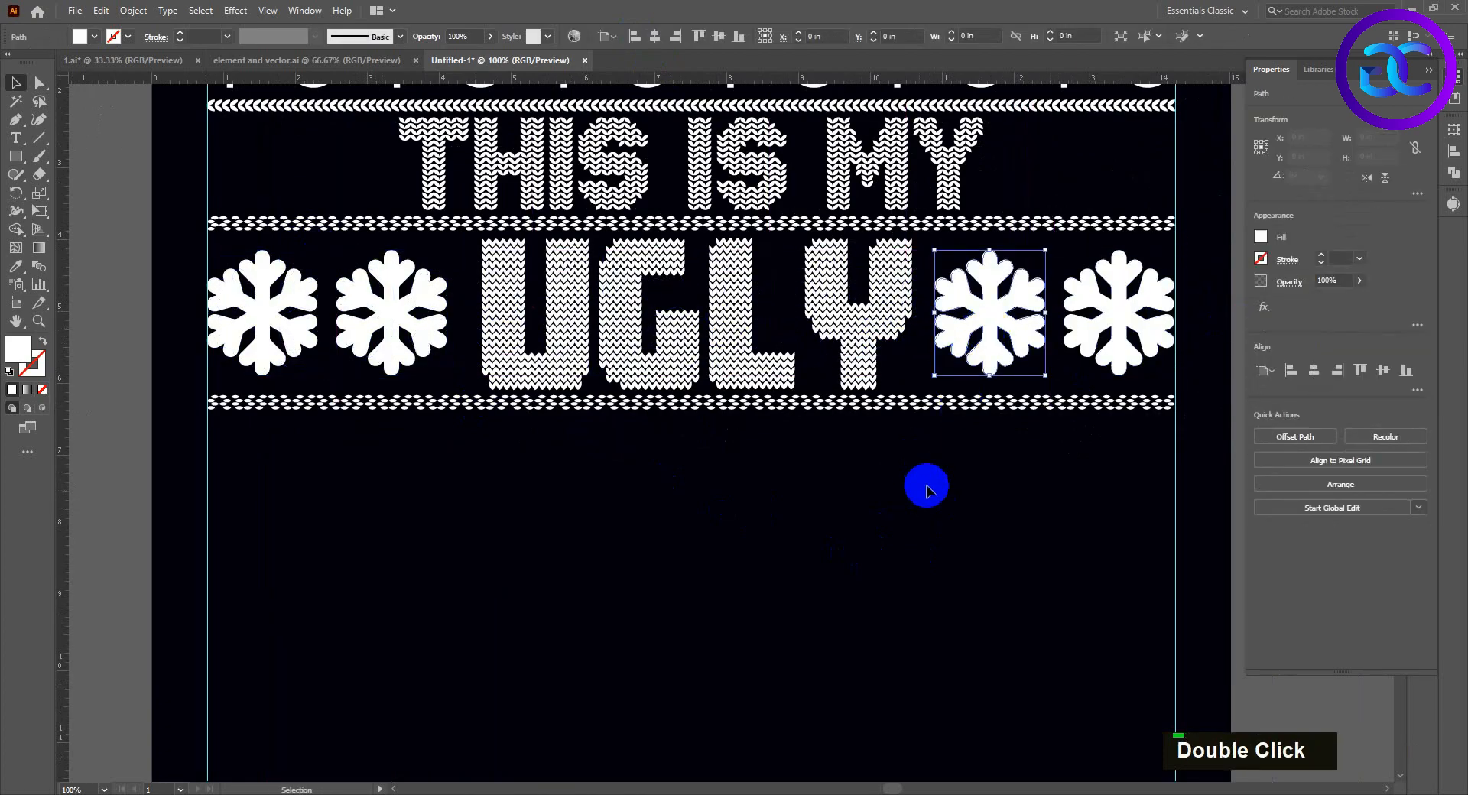
Step: Make a scaled-down copy of the reindeer and move it onto the artboard right after THIS IS MY
scroll(884, 485, "down", 1)
left_click_drag(402, 344, 557, 341)
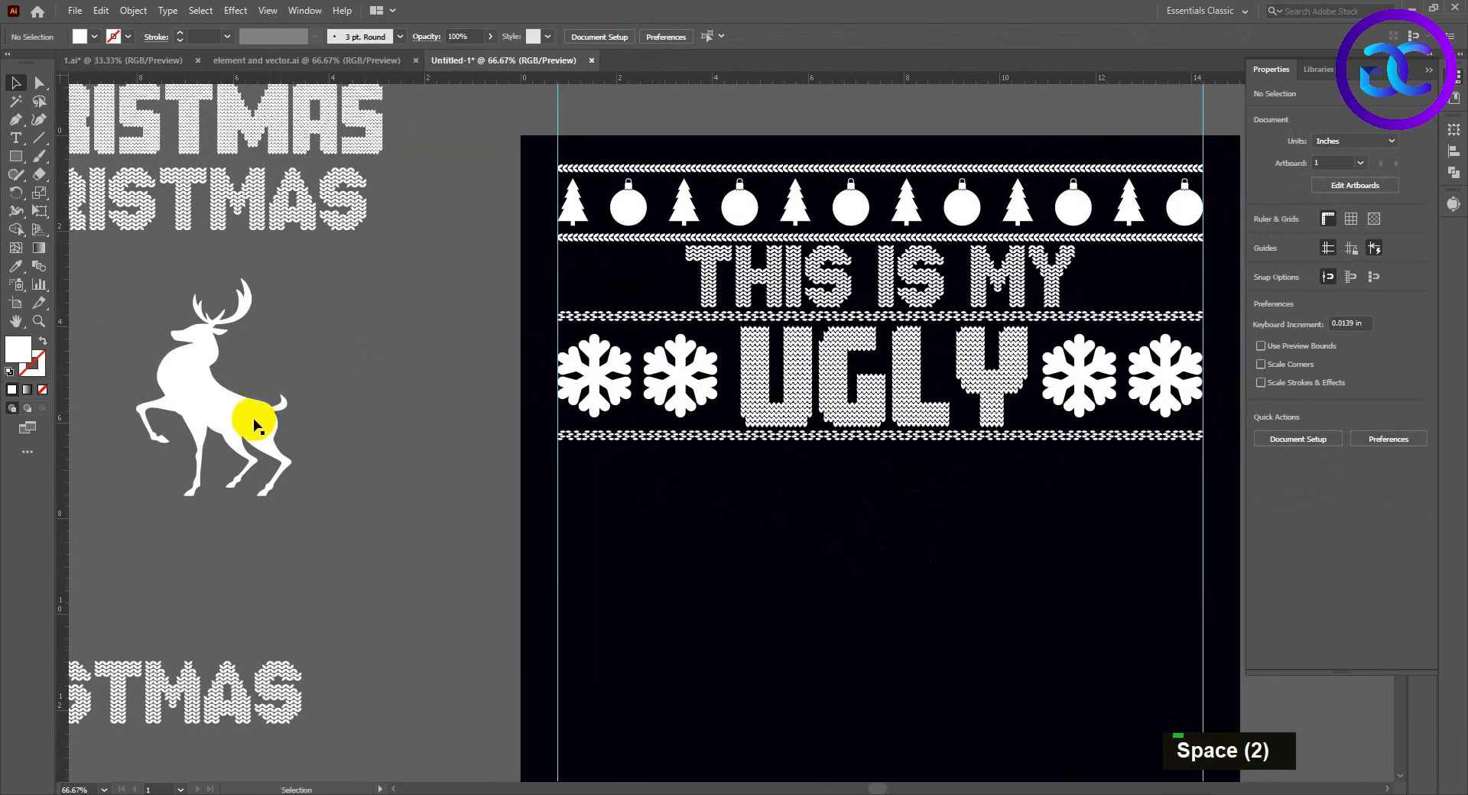
left_click_drag(255, 426, 498, 357)
left_click_drag(533, 210, 450, 274)
double_click(521, 269)
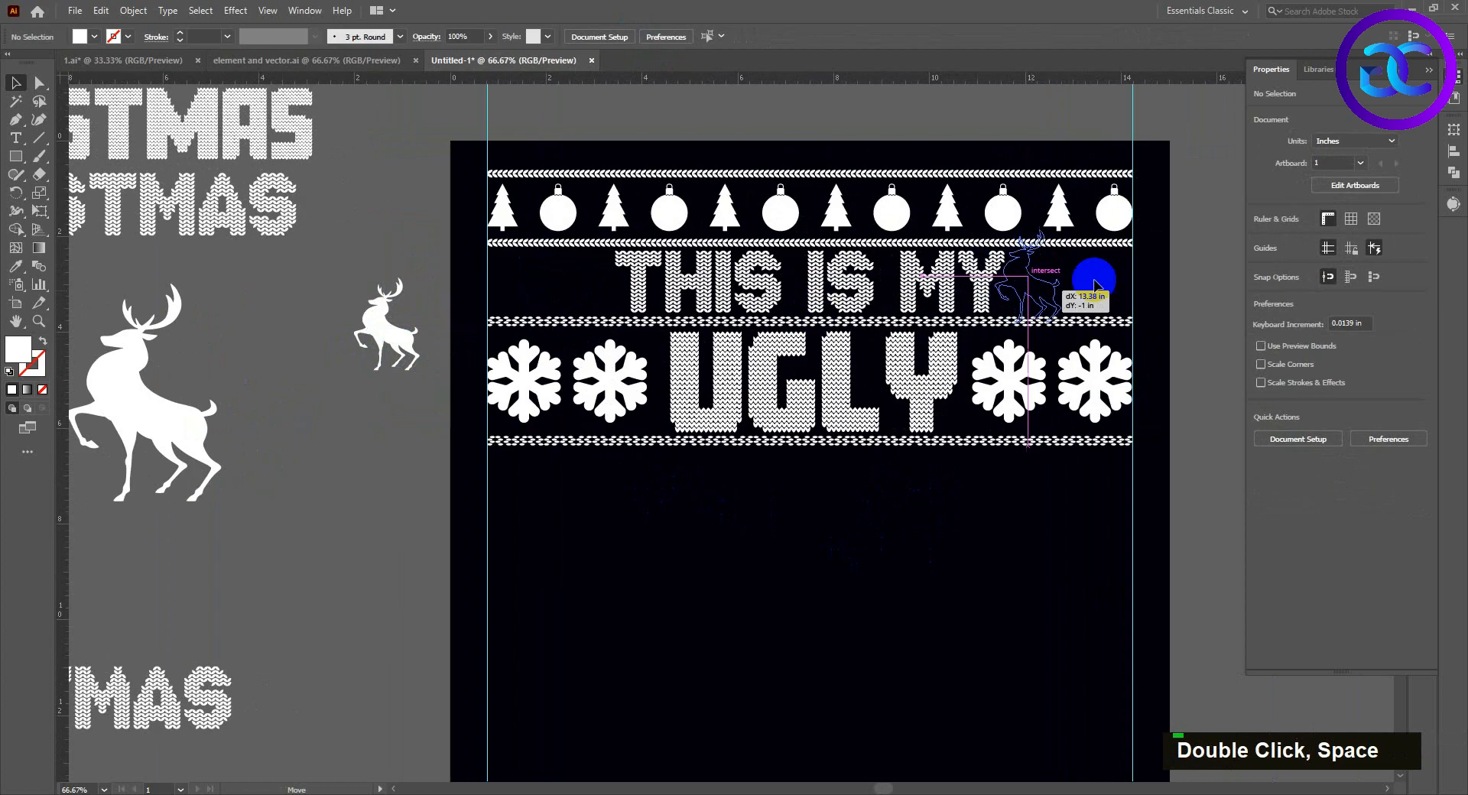
left_click_drag(1095, 283, 1094, 283)
Step: Scale the reindeer copy to about 1.02 by 1.43 in and align it vertically with THIS IS MY
scroll(1068, 238, "up", 2)
left_click_drag(1013, 183, 994, 211)
left_click_drag(957, 313, 958, 313)
left_click(857, 306, "shift")
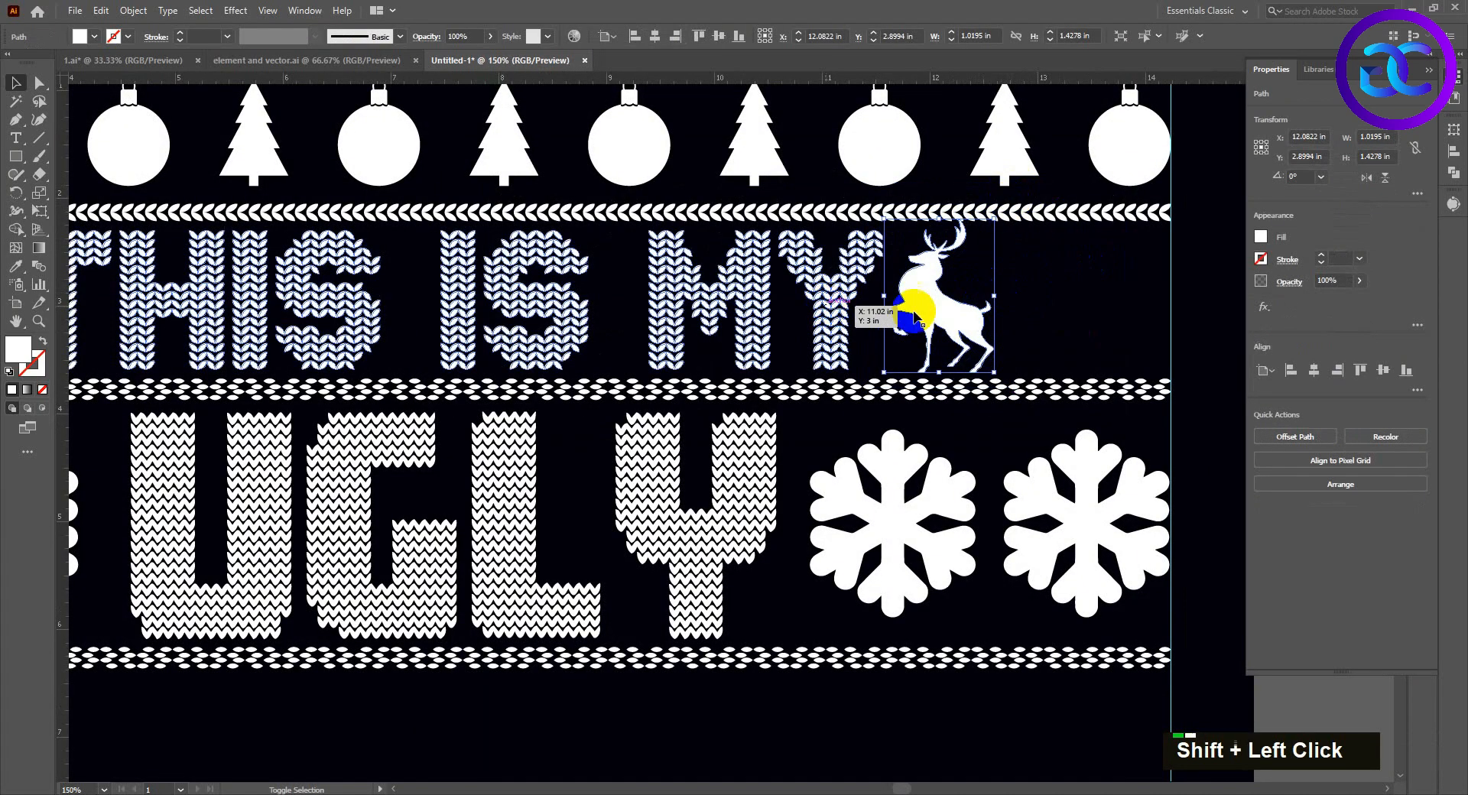
double_click(933, 318)
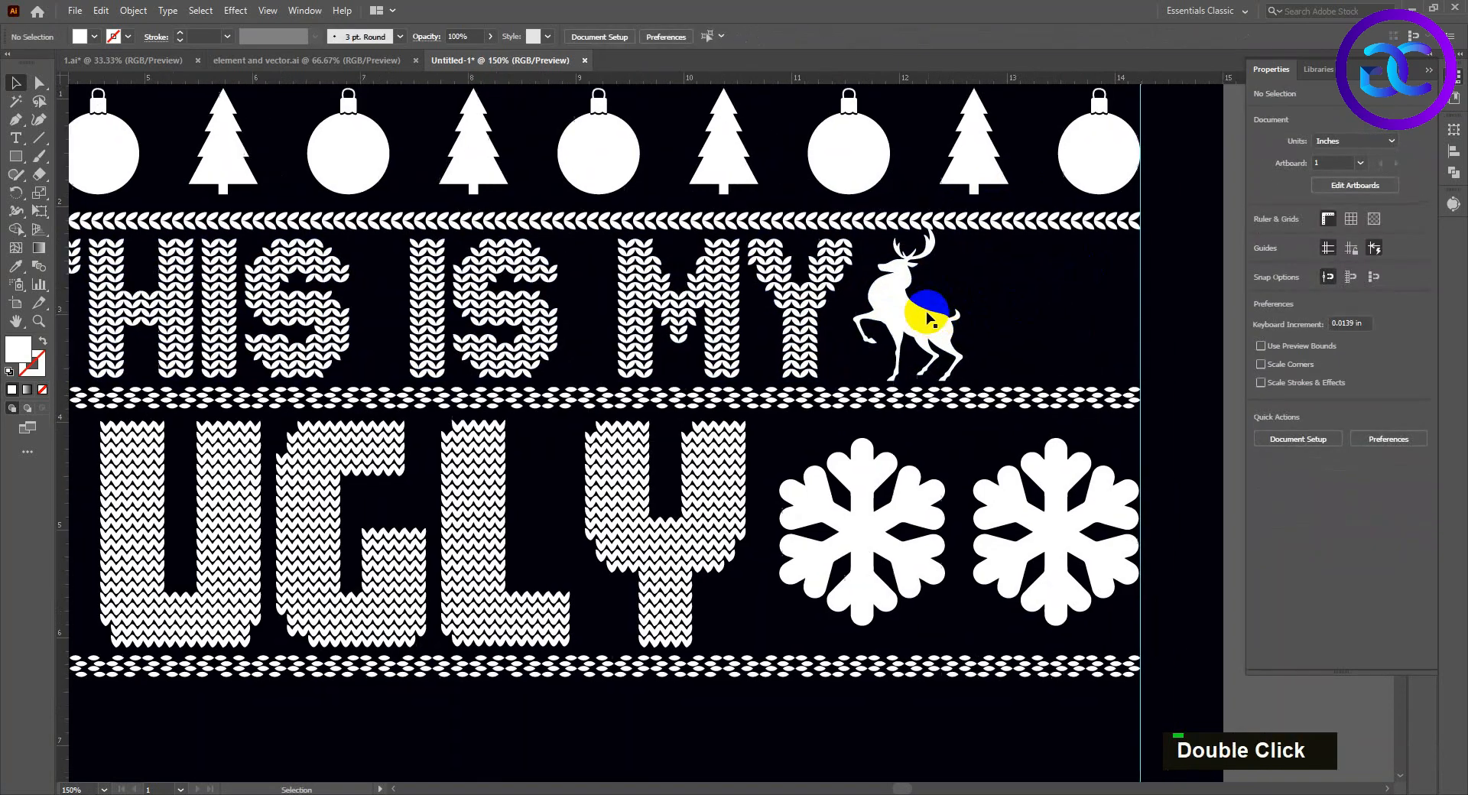
Step: Scale the reindeer about its centre to about 0.86 by 1.21 in and centre it vertically on the adjacent letter Y
left_click_drag(956, 236, 957, 240)
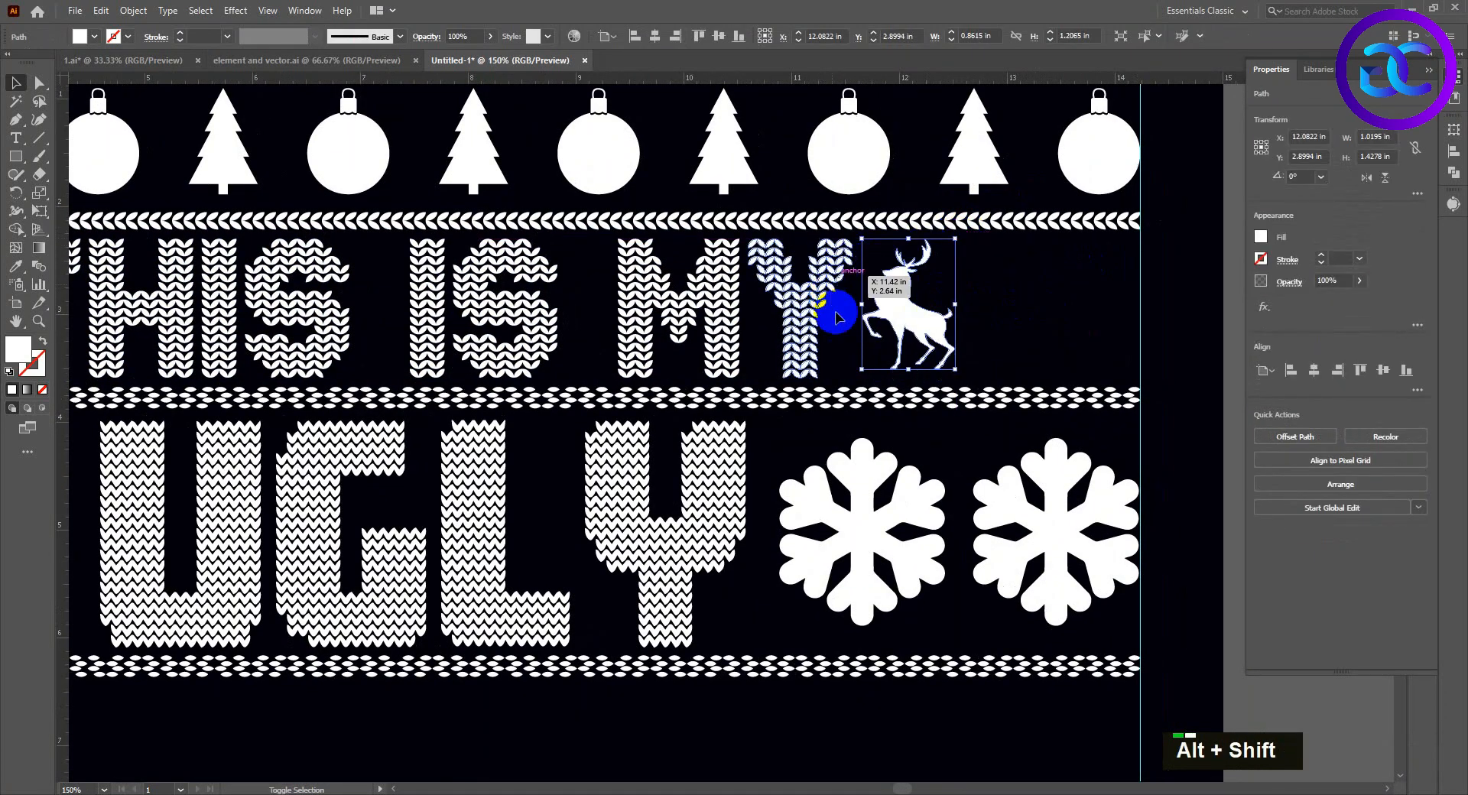
left_click(836, 312, "shift")
double_click(886, 310)
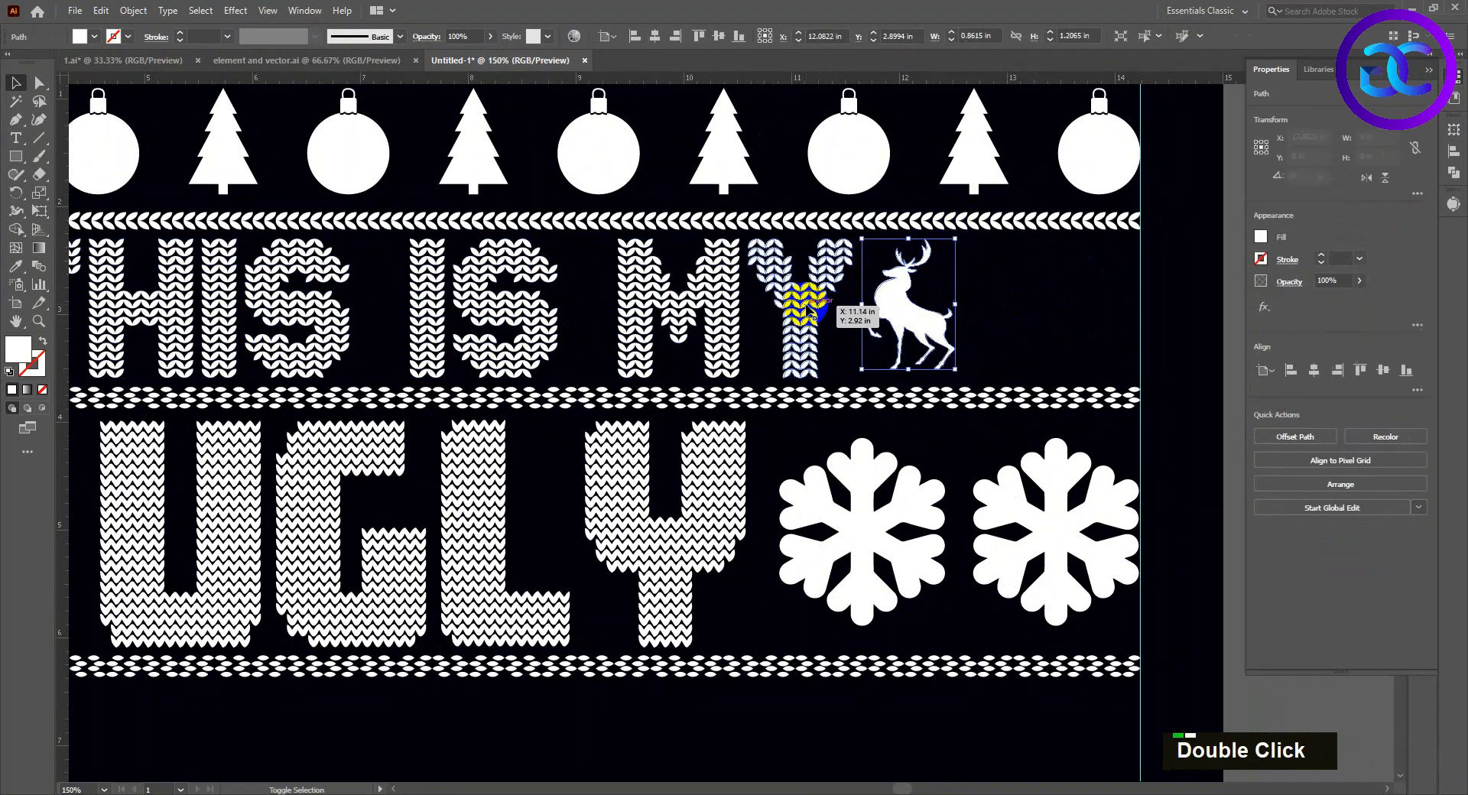
left_click(803, 304, "shift")
left_click(803, 301)
scroll(998, 288, "right", 1)
double_click(885, 327)
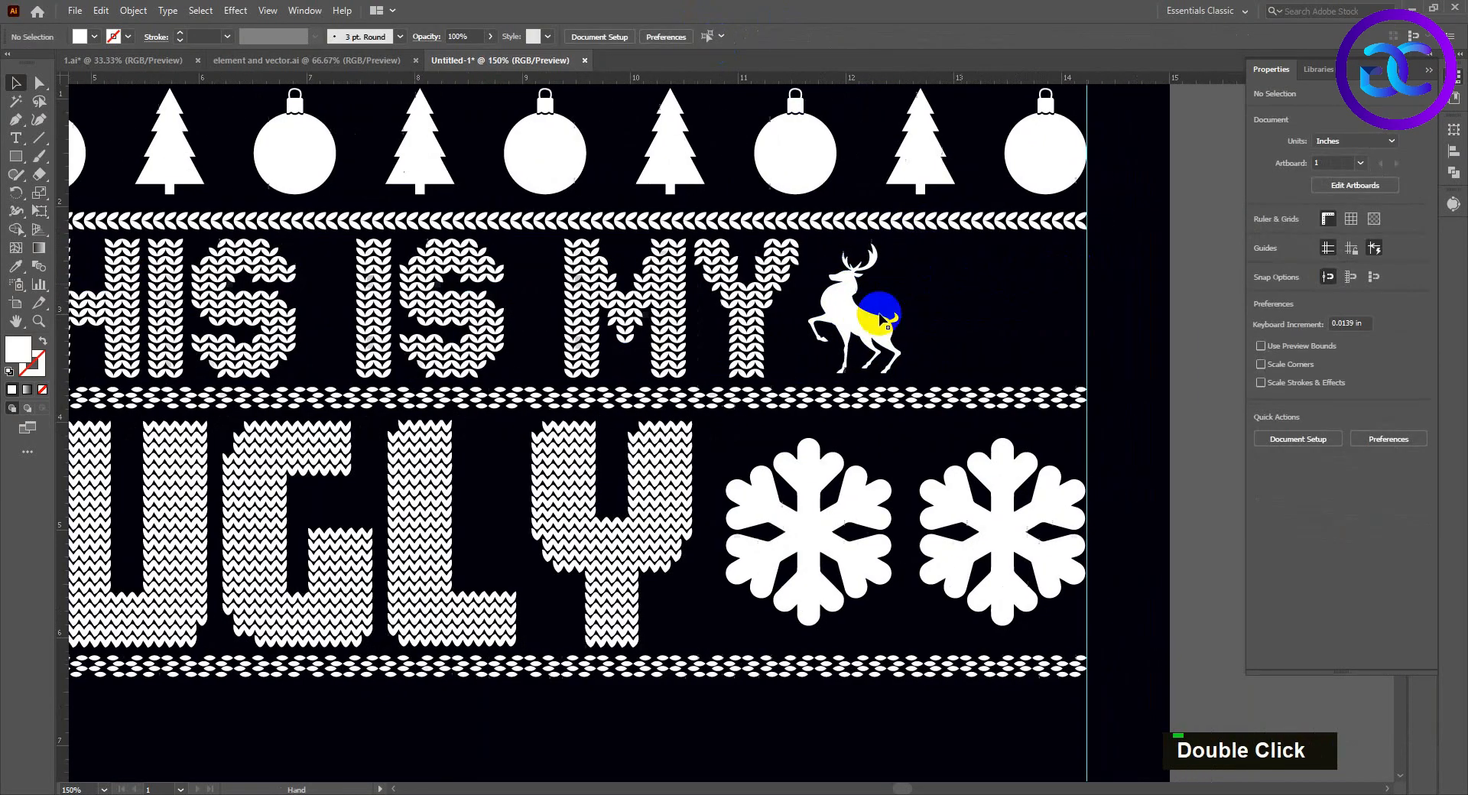
Step: Duplicate the reindeer so two stand after THIS IS MY, ending at the second guide, and centre the text horizontally on the artboard
left_click_drag(895, 317, 1052, 321)
left_click_drag(835, 328, 977, 324)
left_click(1116, 321)
left_click(763, 312)
scroll(810, 321, "down", 1)
scroll(950, 348, "down", 1)
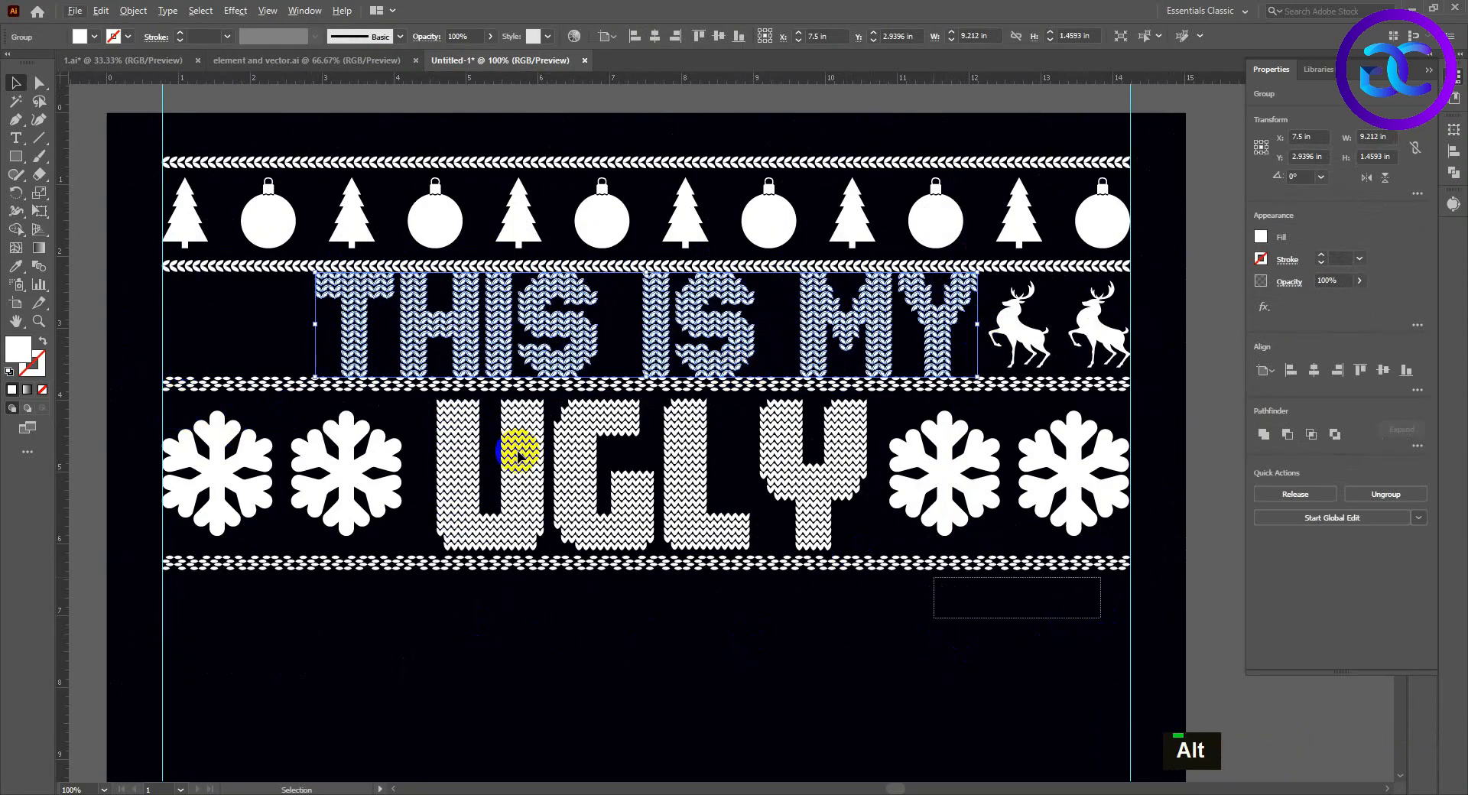
Step: Move UGLY, its borders and three snowflakes down about 0.19 in, and shift THIS IS MY down midway between its borders
left_click_drag(288, 380, 289, 382)
left_click_drag(608, 393, 606, 407)
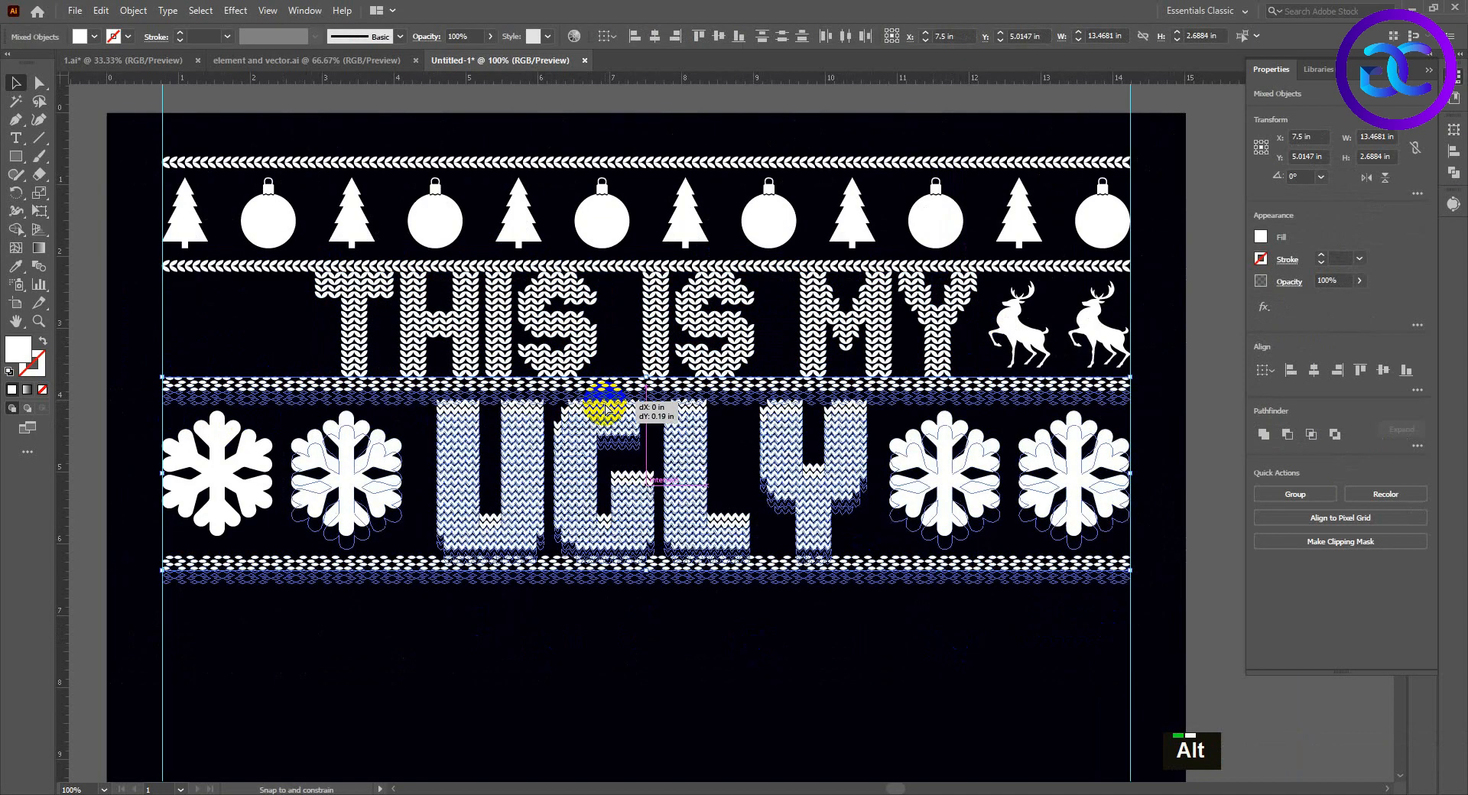
left_click(780, 667)
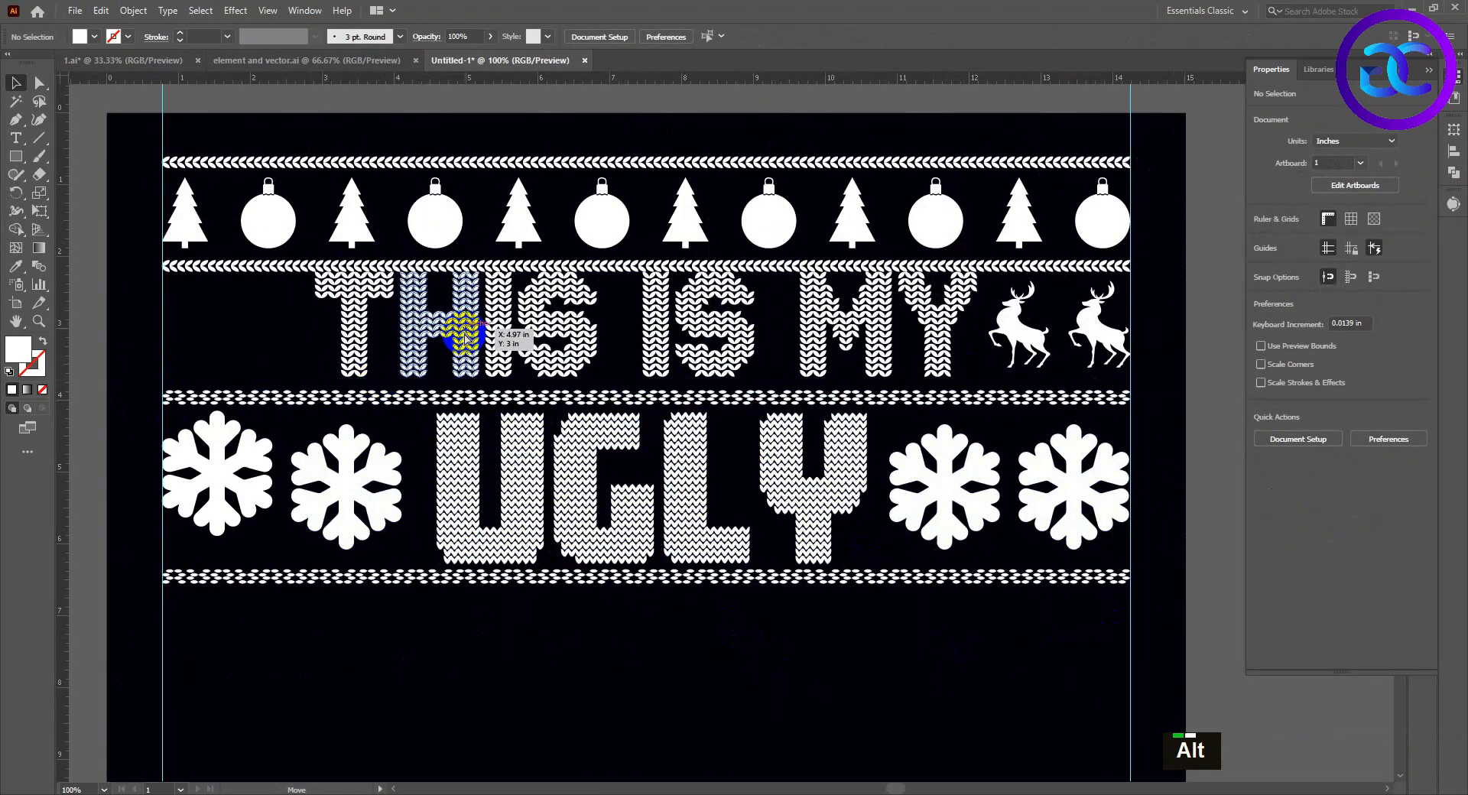
left_click(465, 336)
Step: Group the two reindeer and align the group's vertical centre with THIS IS MY
left_click(1011, 329)
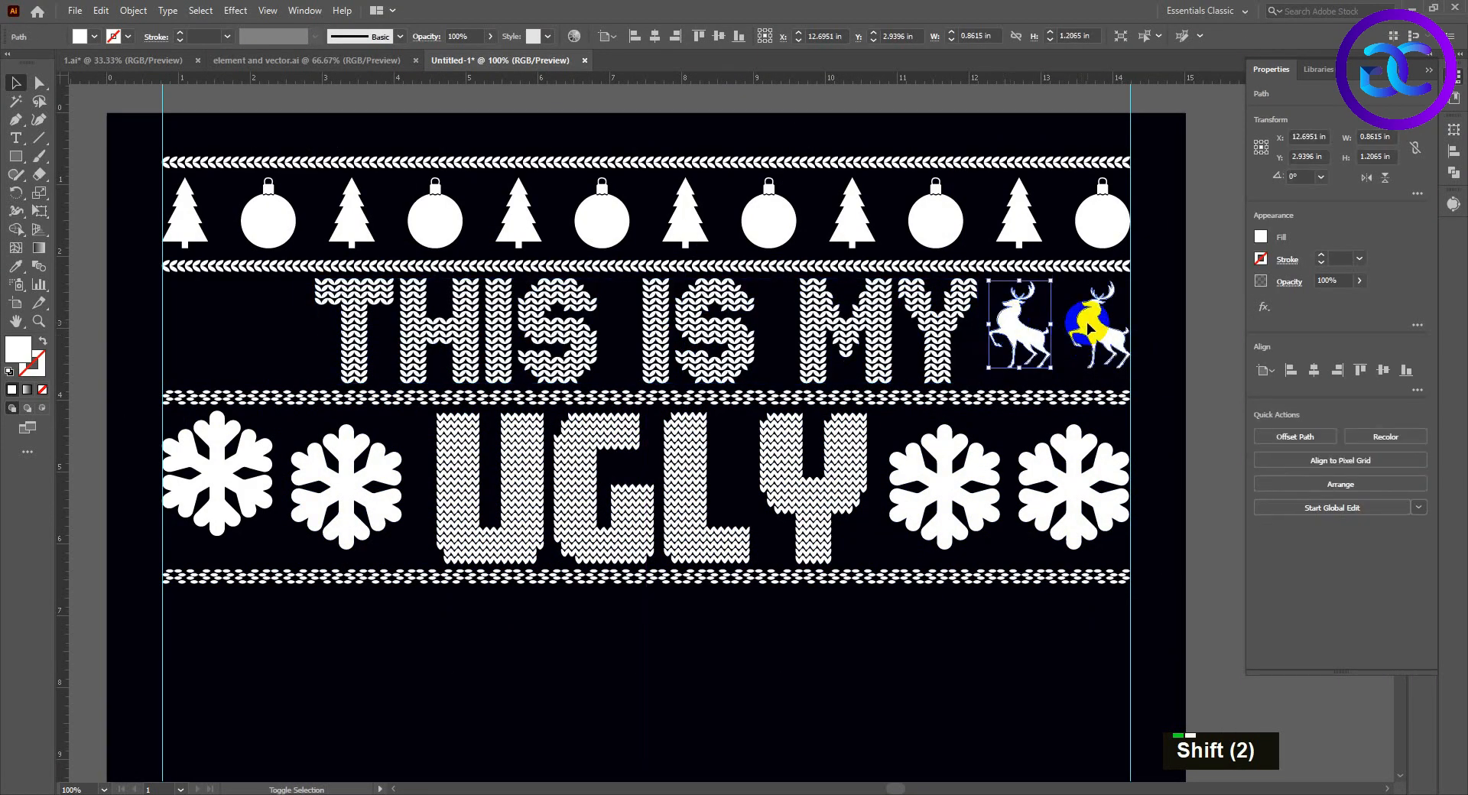
left_click(1105, 325, "shift")
left_click(122, 12)
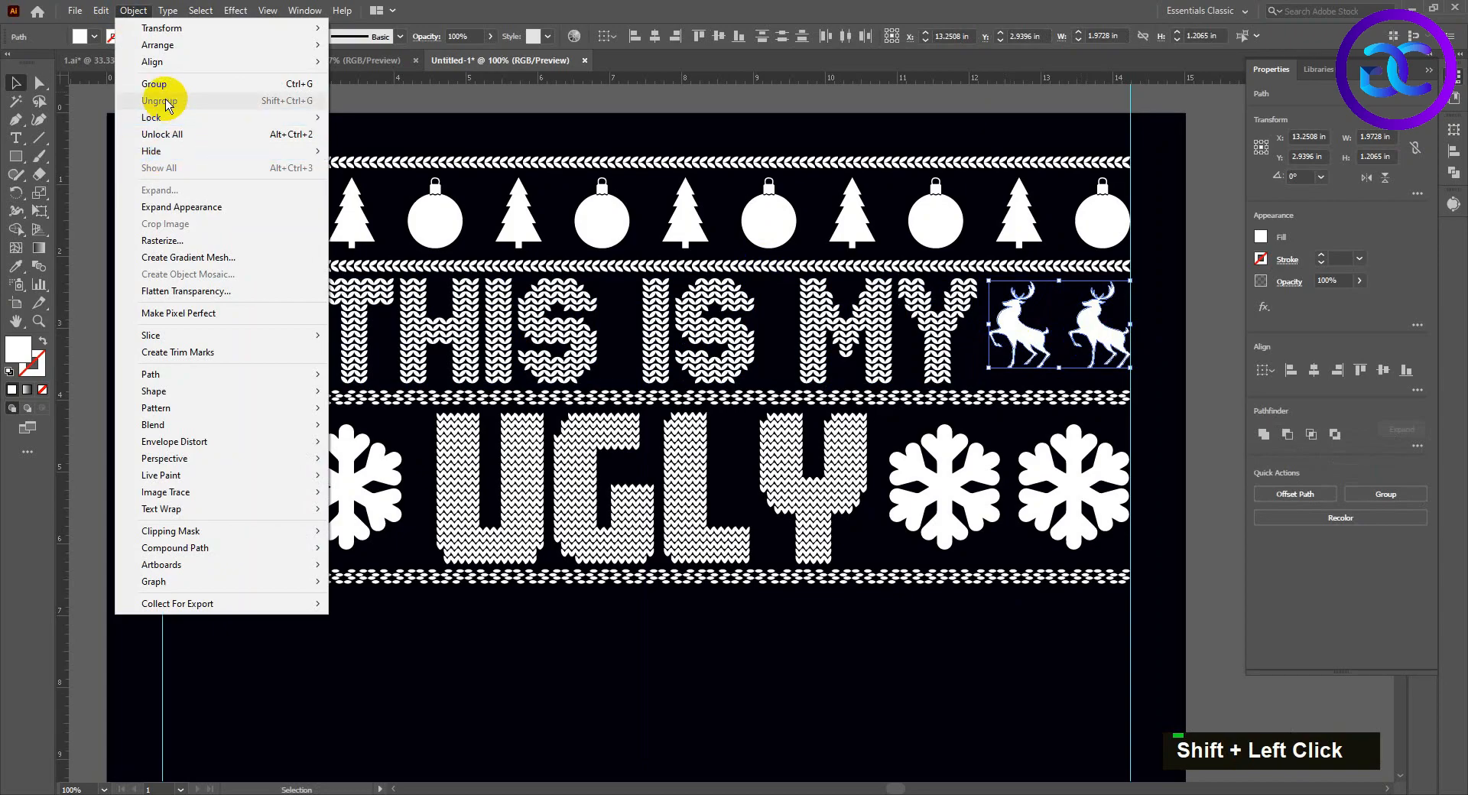
left_click(145, 84)
left_click(848, 327, "shift")
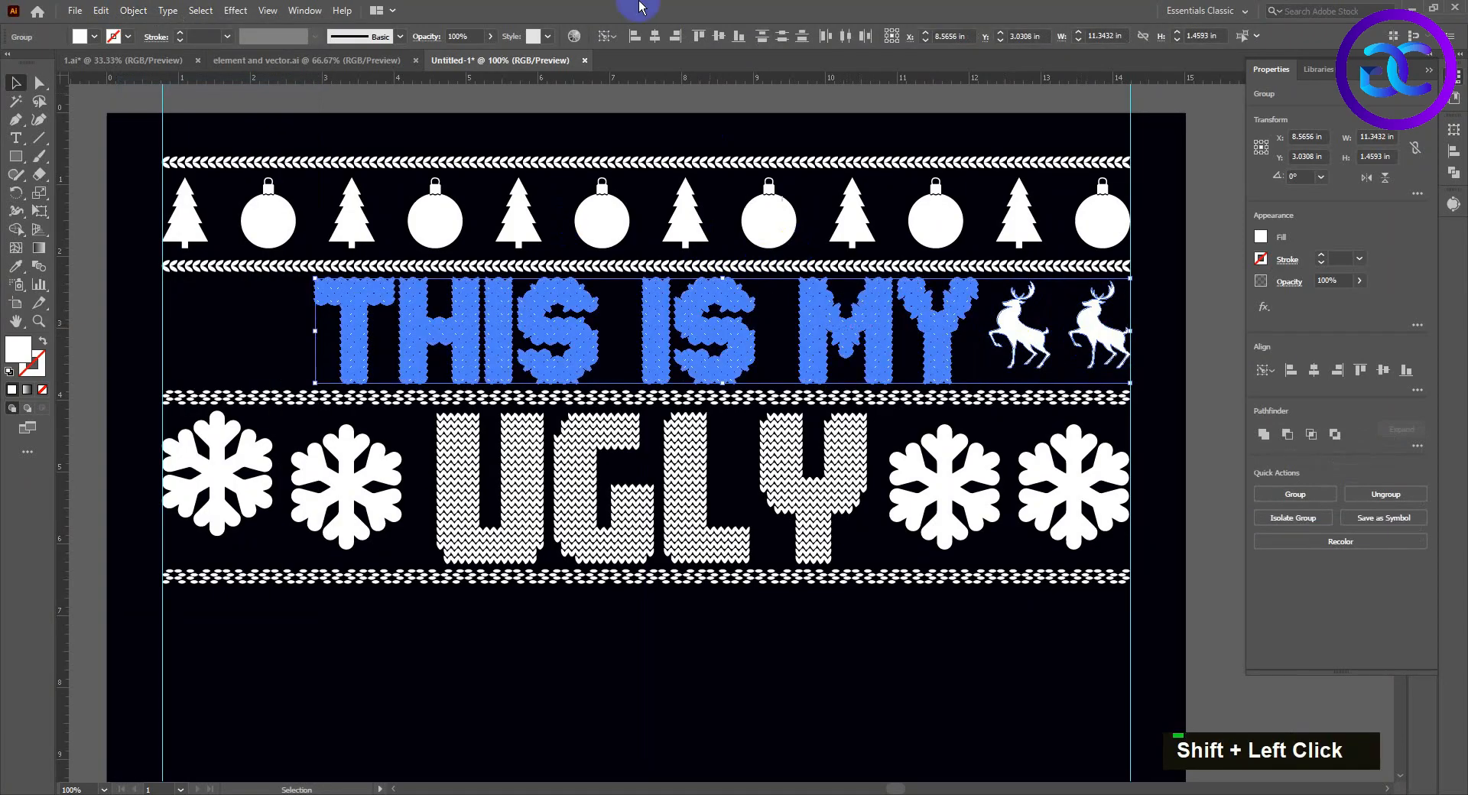
left_click(1081, 337)
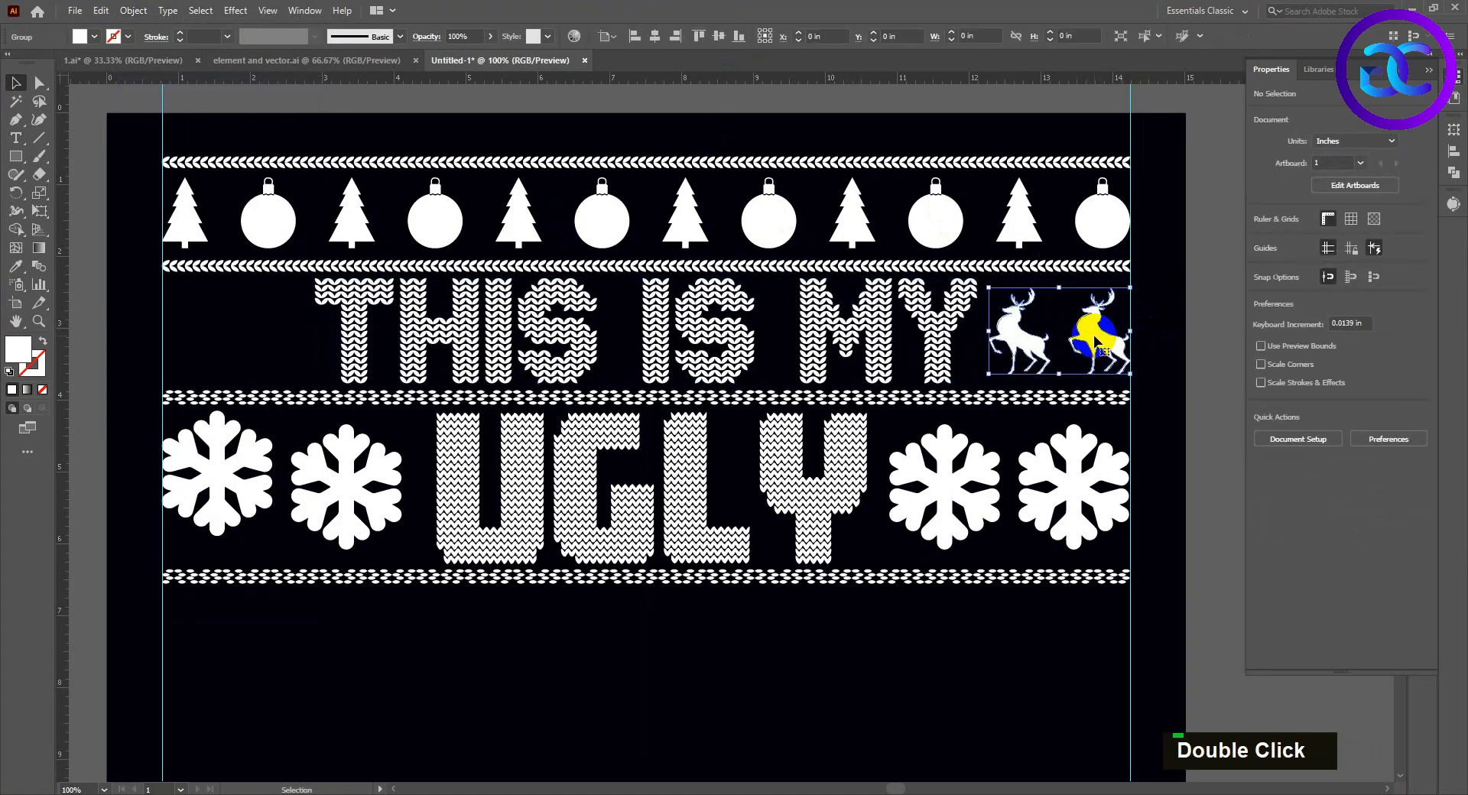
Step: Make a reflected copy of the reindeer pair and rotate it 180° so the mirrored reindeer stand upright
right_click(1096, 338)
mouse_move(1137, 529)
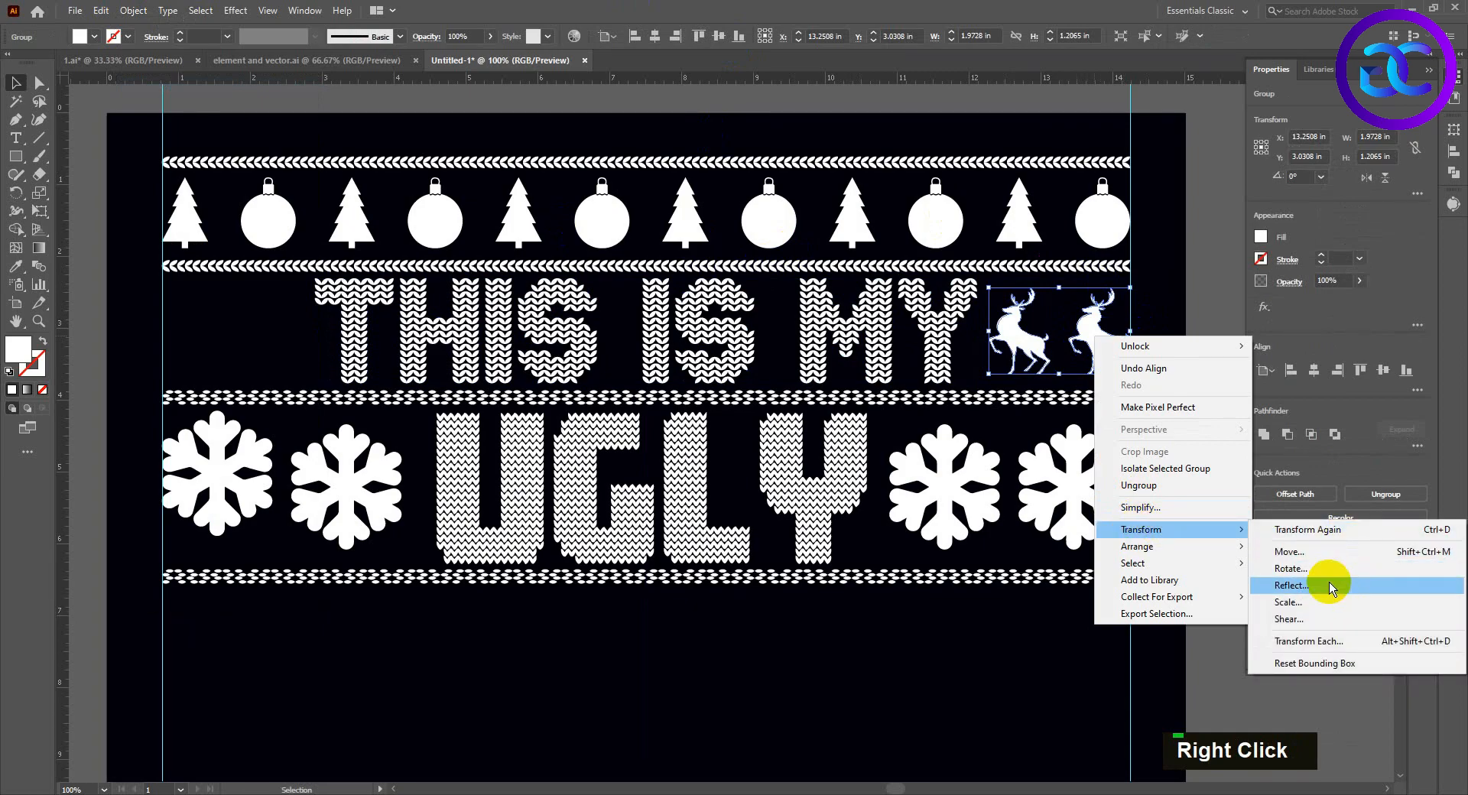
left_click(1290, 585)
left_click(1002, 523)
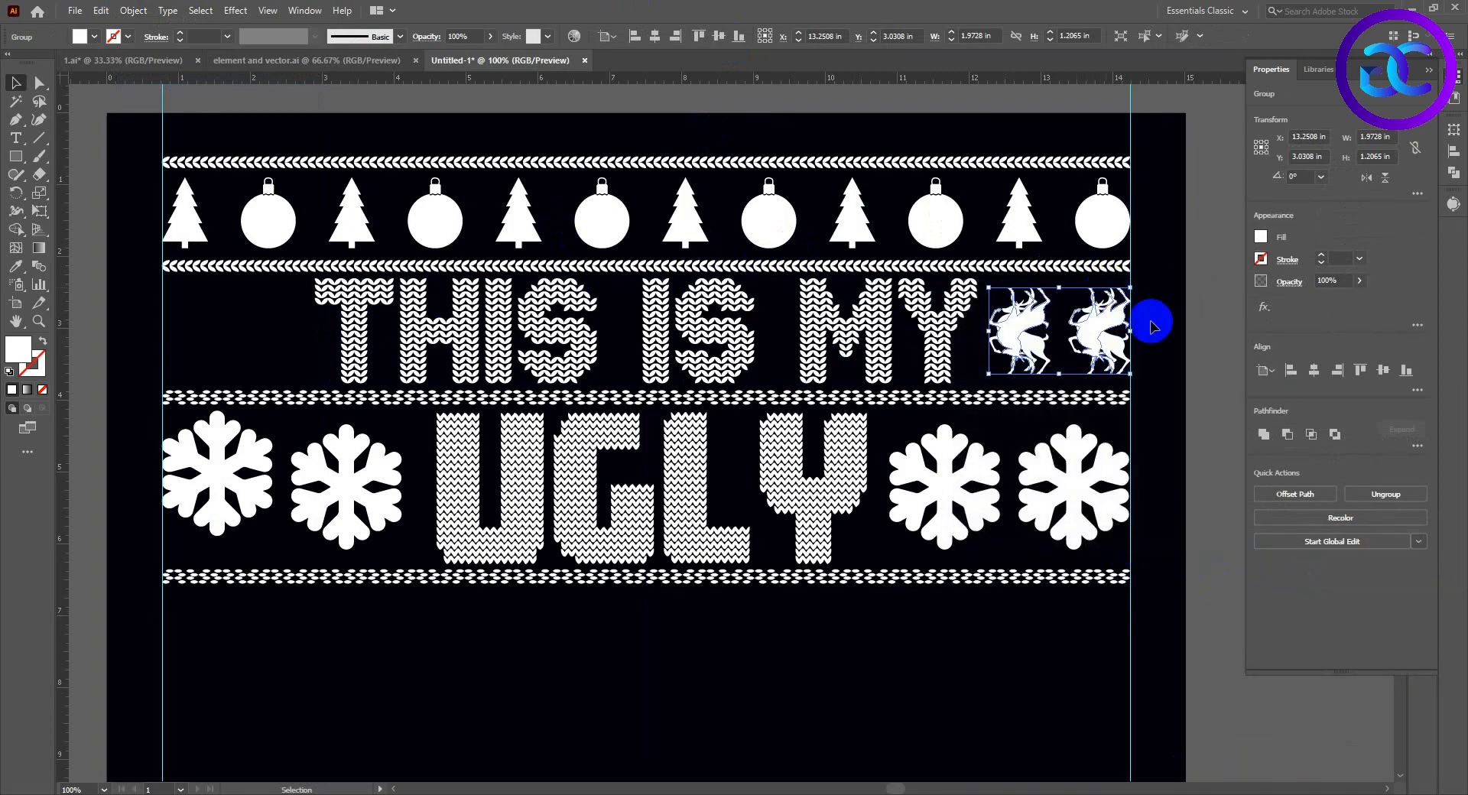
left_click(1120, 345)
left_click(1109, 326, "shift")
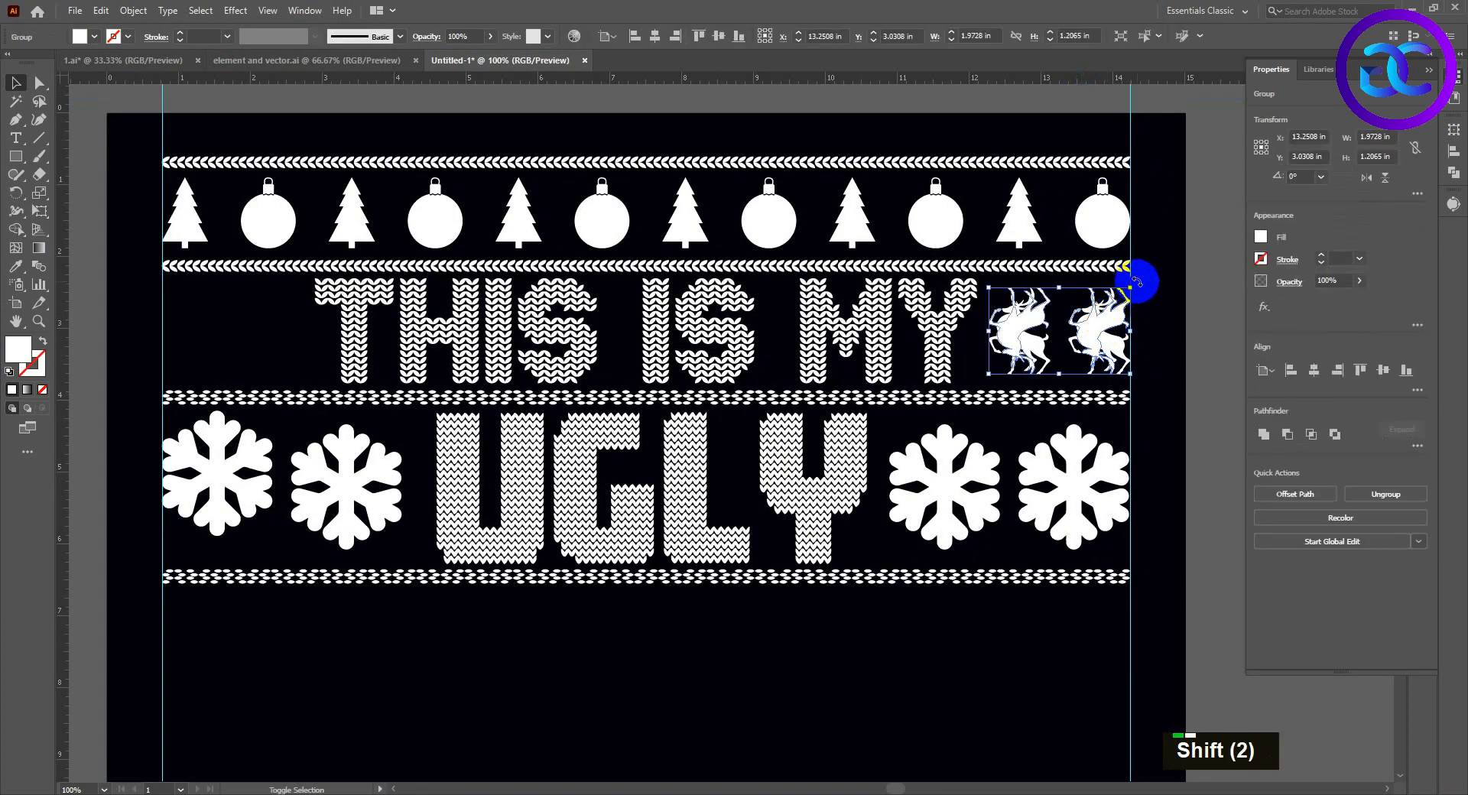
left_click(926, 367, "shift")
Step: Place the mirrored reindeer pair before THIS IS MY and align its outer edge with the start of the border above
left_click_drag(1022, 336, 208, 249)
left_click(209, 268, "shift")
left_click(208, 268)
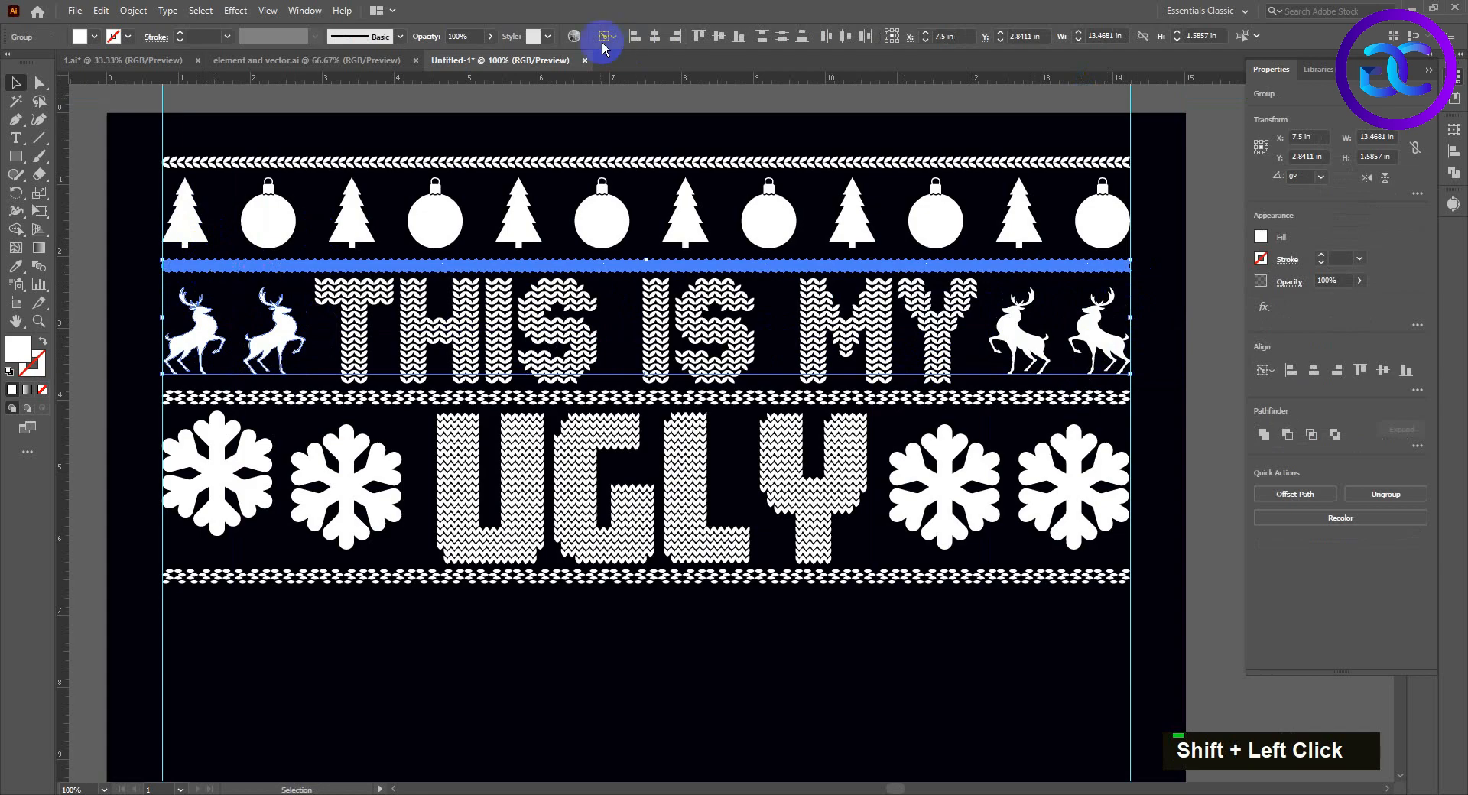
left_click(614, 134)
Step: Move the knitted CHRISTMAS text onto the artboard below the UGLY row and left-align it with the border
scroll(689, 160, "down", 2)
scroll(765, 536, "down", 1)
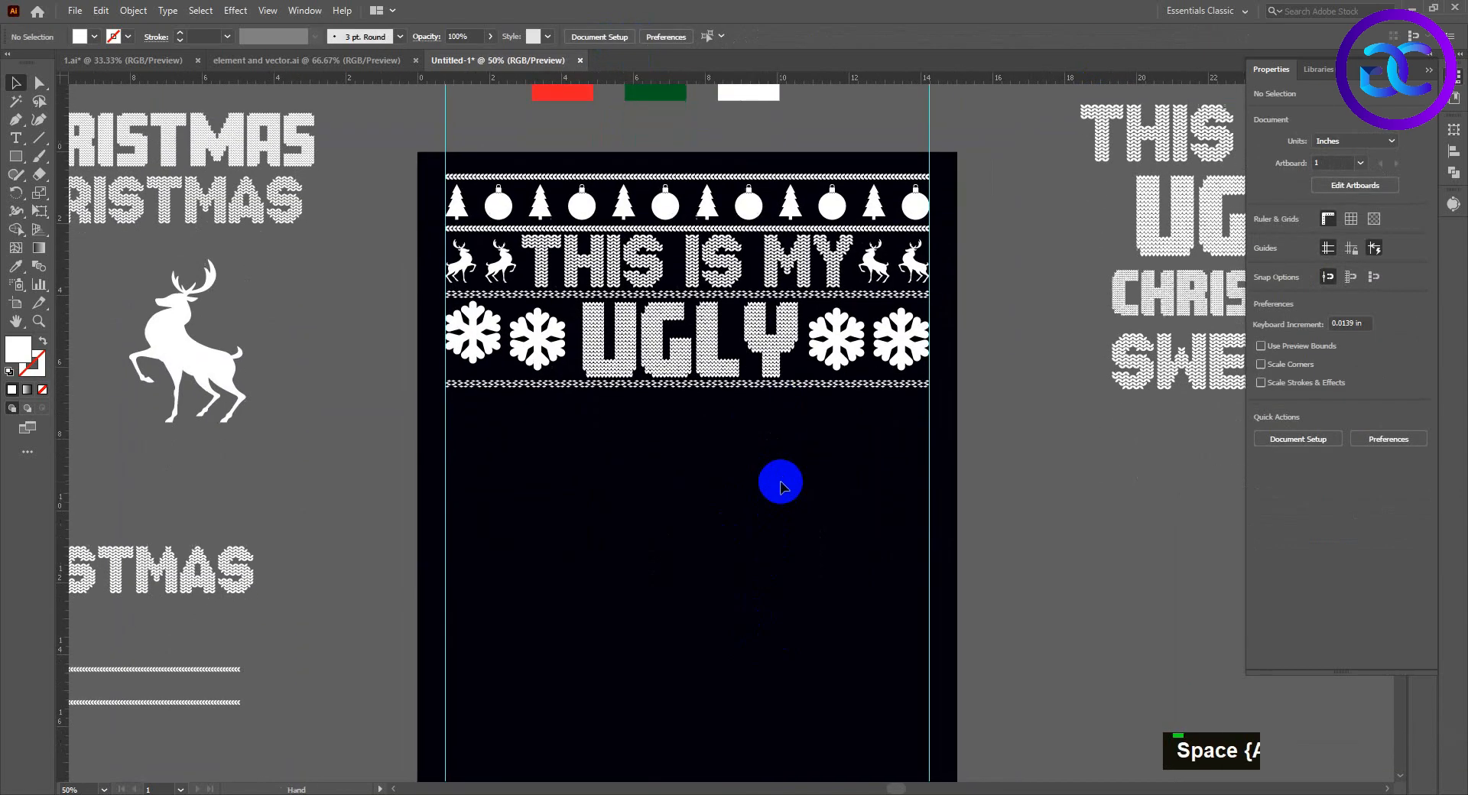
left_click_drag(758, 499, 770, 448)
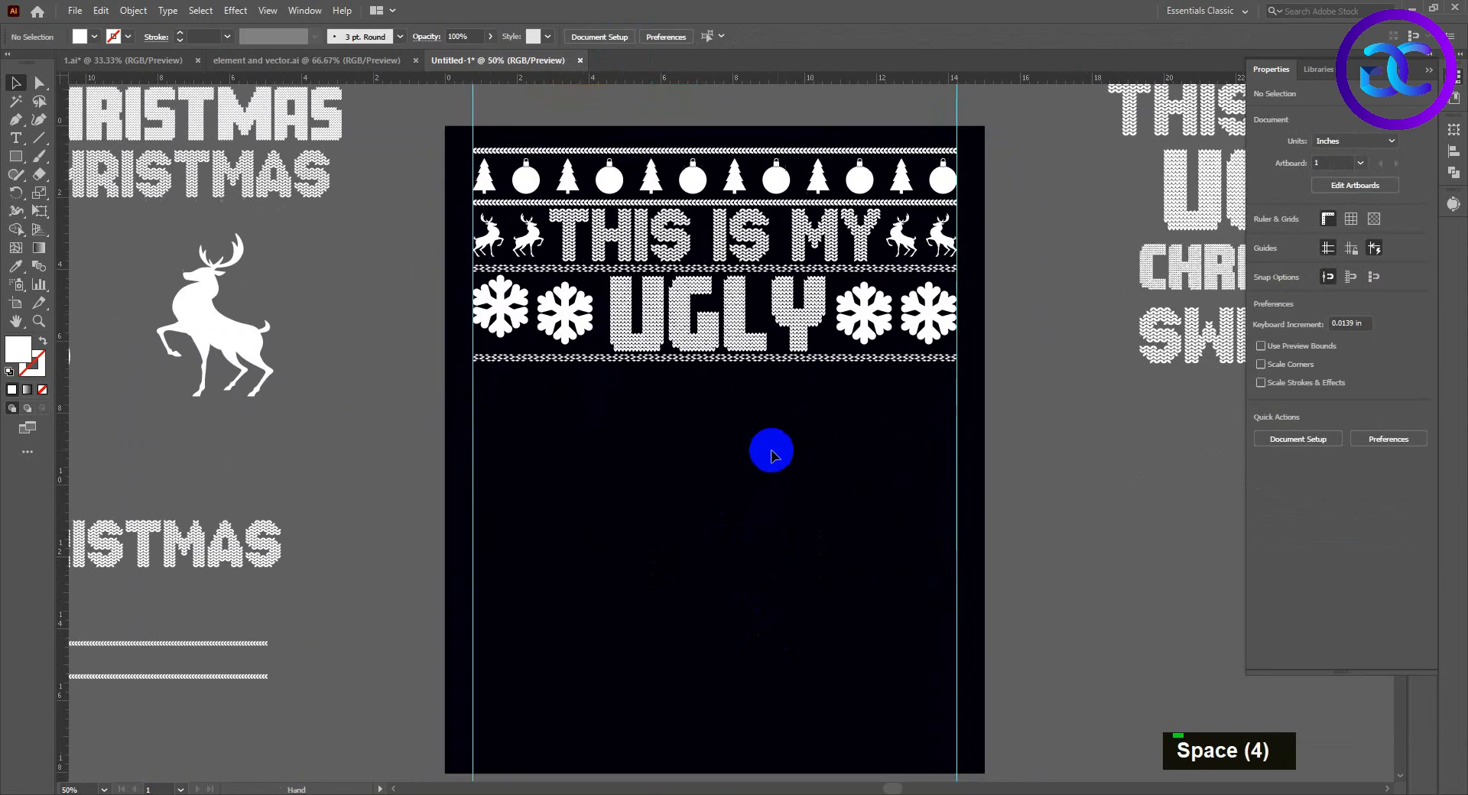
scroll(765, 443, "down", 1)
left_click_drag(1046, 277, 581, 337)
scroll(581, 336, "up", 2)
scroll(581, 336, "up", 2)
left_click(562, 328, "shift")
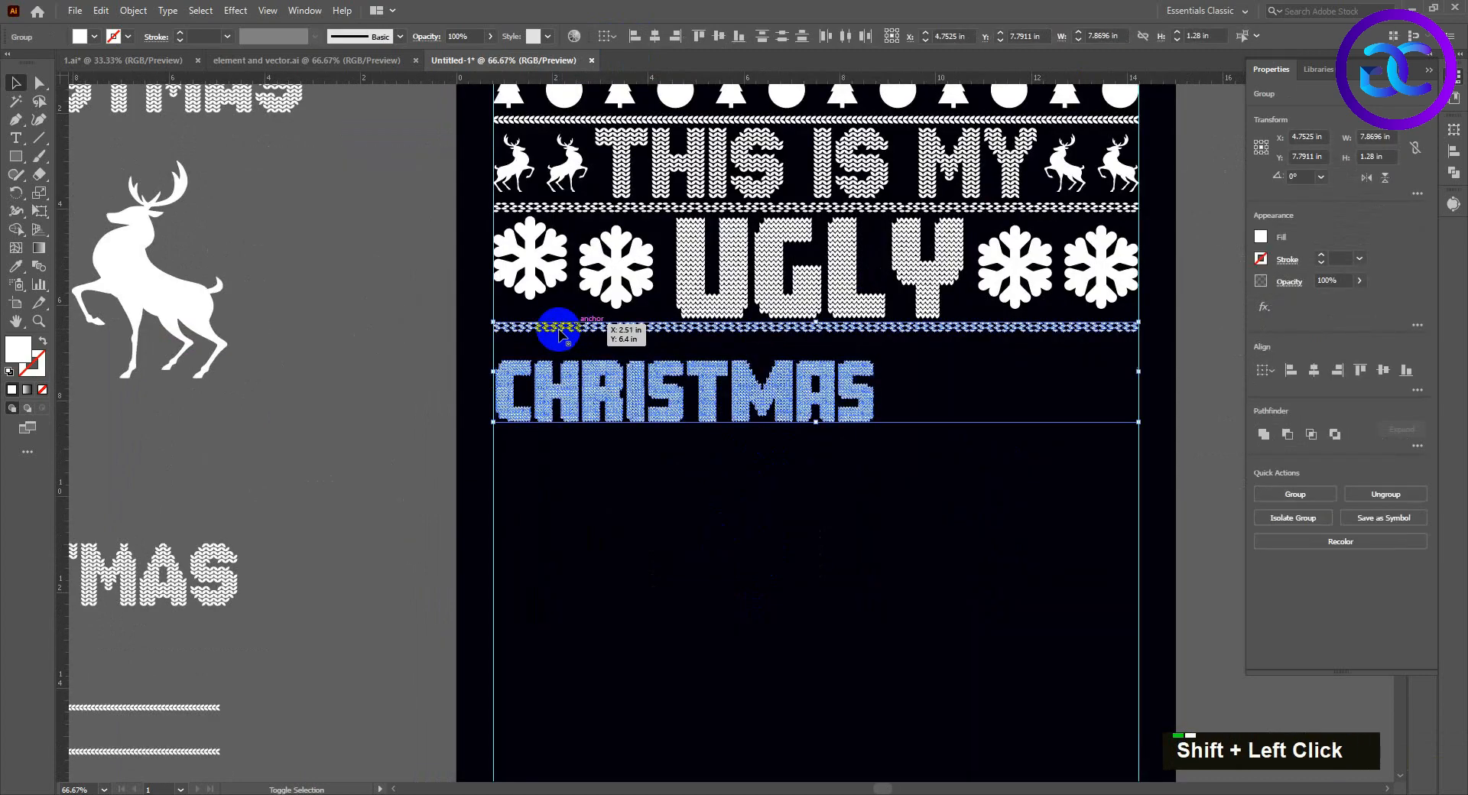
double_click(760, 393)
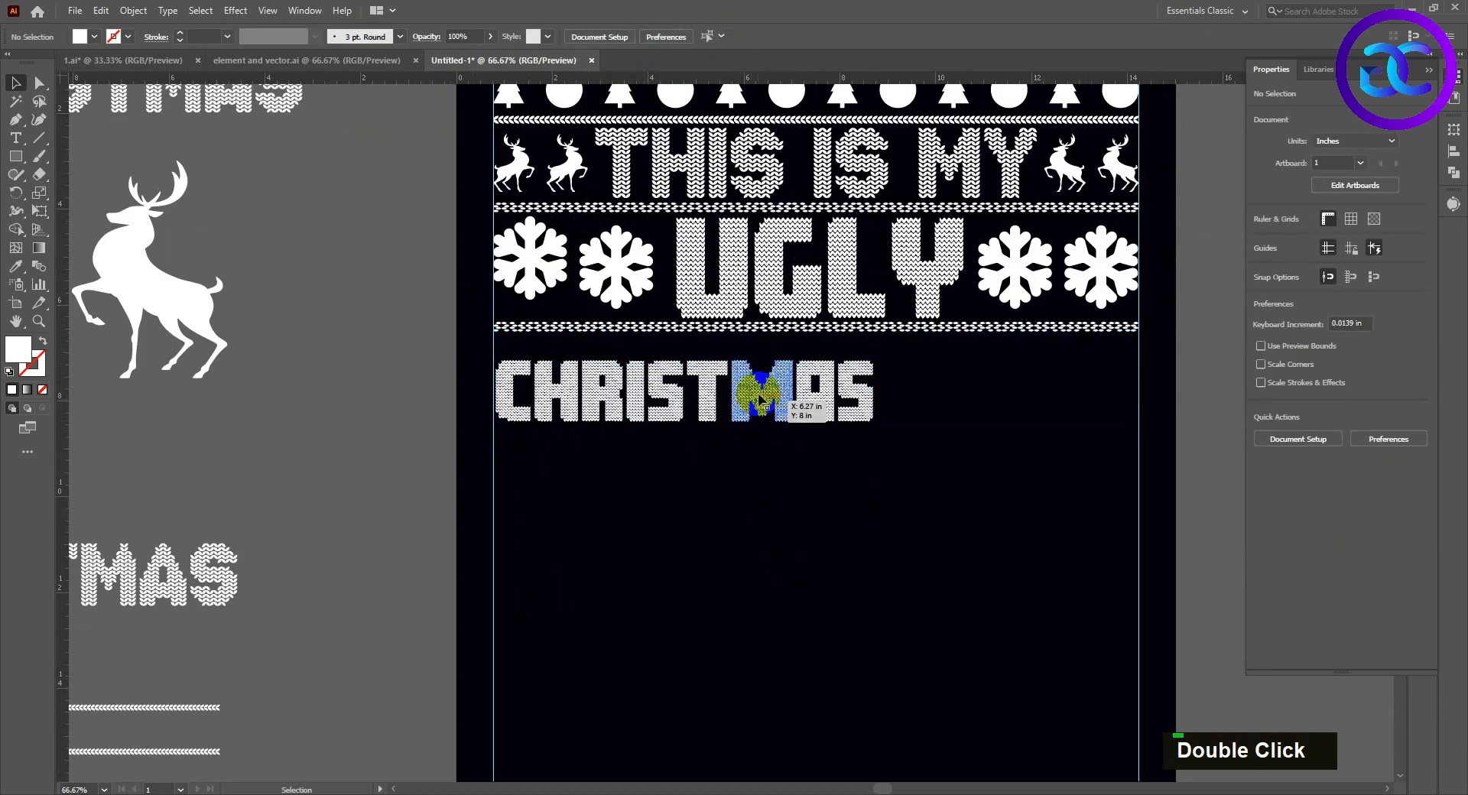
Step: Scale CHRISTMAS to about 13.42 by 2.18 in, move it just below the border and left-align it with the border
left_click_drag(879, 424, 1137, 576)
left_click_drag(1052, 430, 1063, 411)
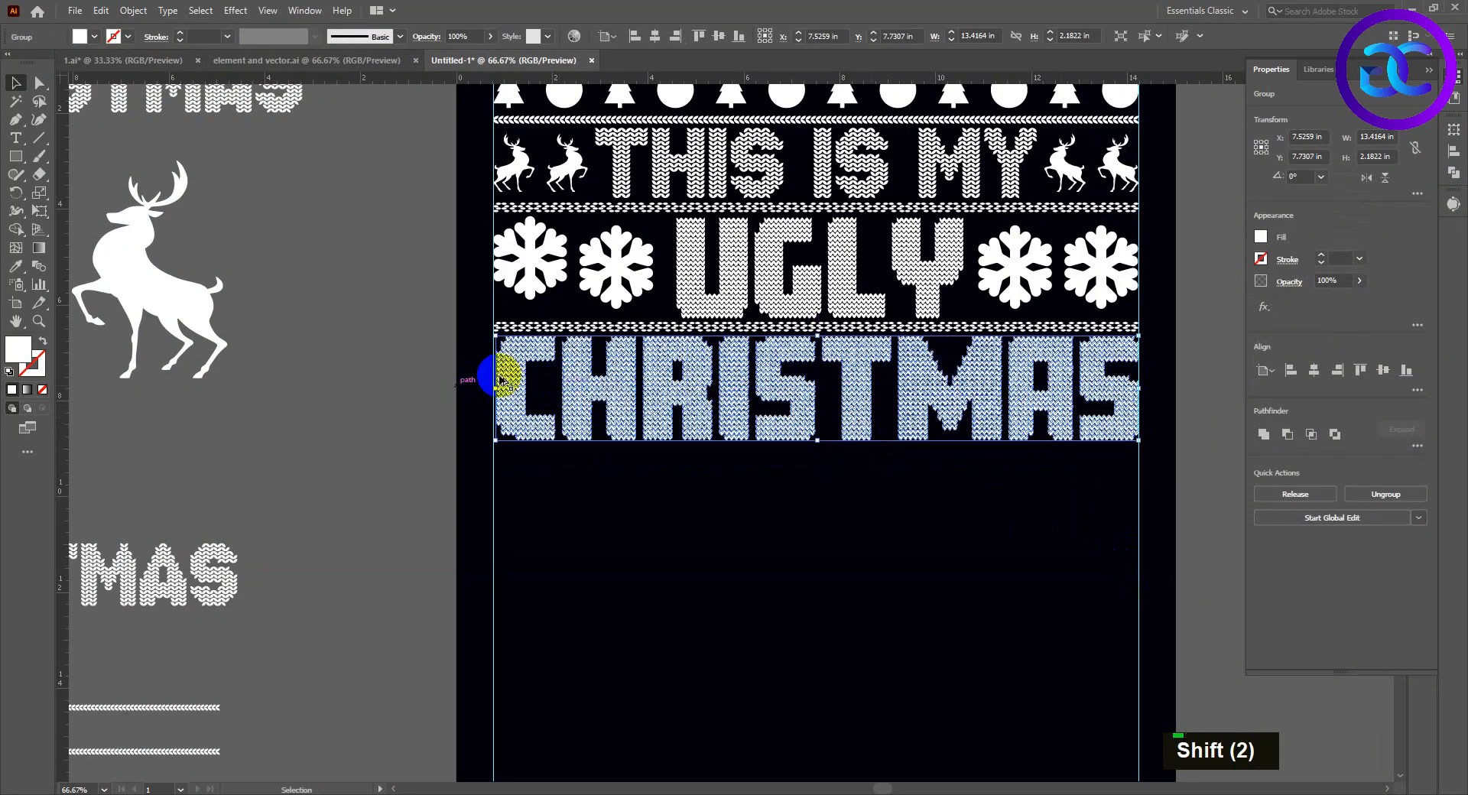
scroll(521, 327, "up", 2)
left_click(538, 275, "shift")
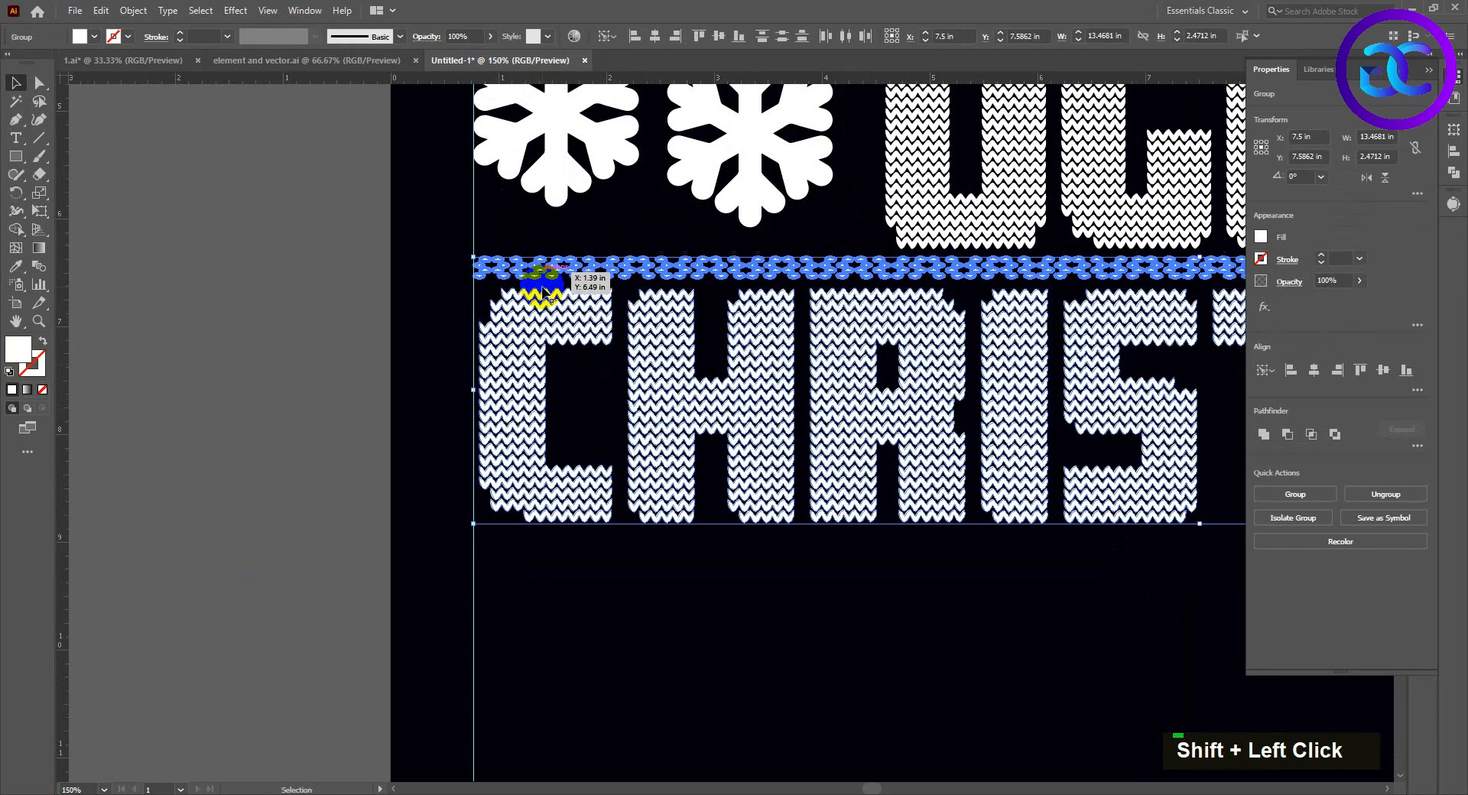
left_click(665, 599)
Step: Enlarge CHRISTMAS to about 13.45 by 2.19 in so its final S ends at the second guide
scroll(881, 597, "down", 2)
left_click_drag(882, 597, 191, 500)
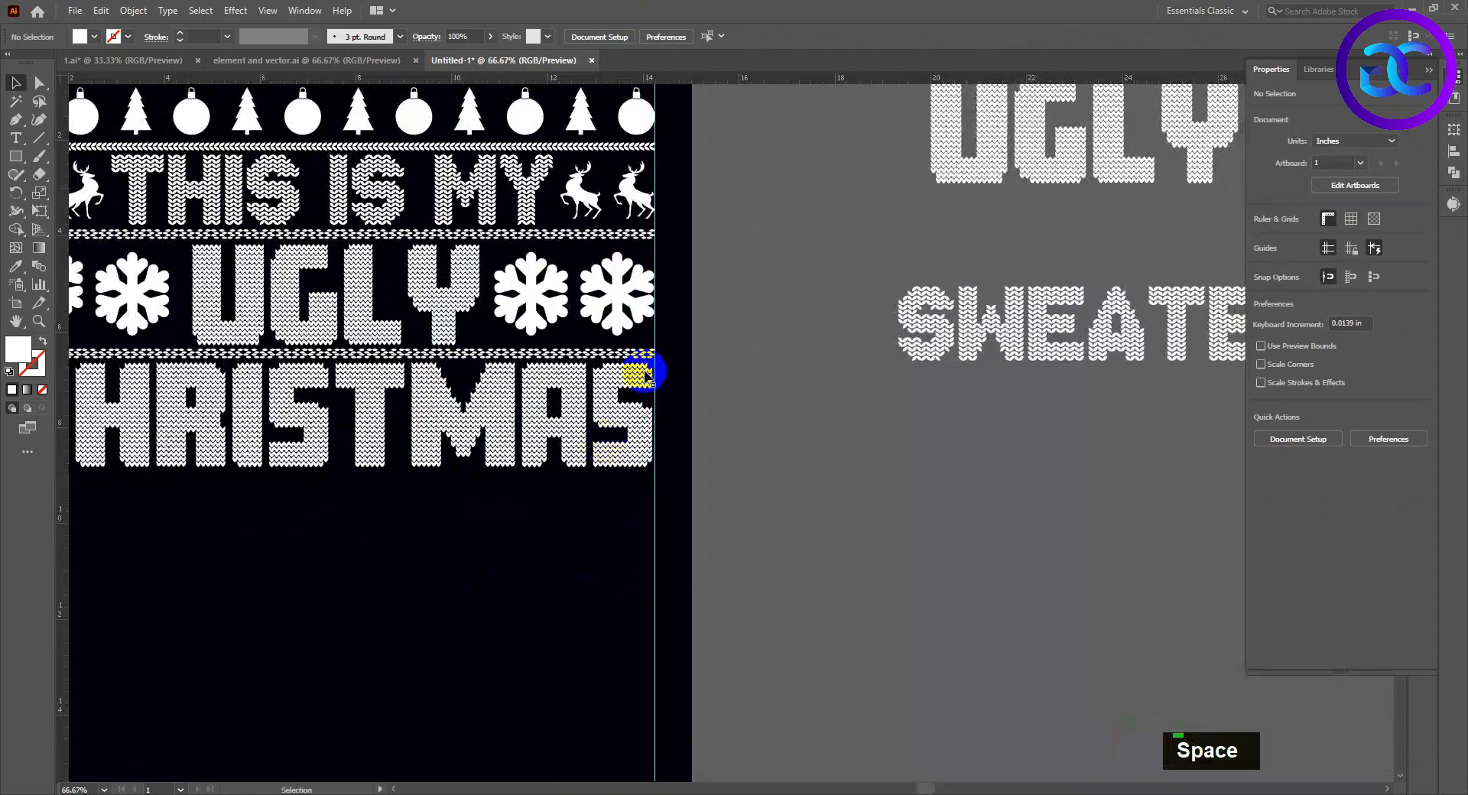
scroll(625, 458, "up", 3)
double_click(672, 656)
left_click(672, 664, "shift")
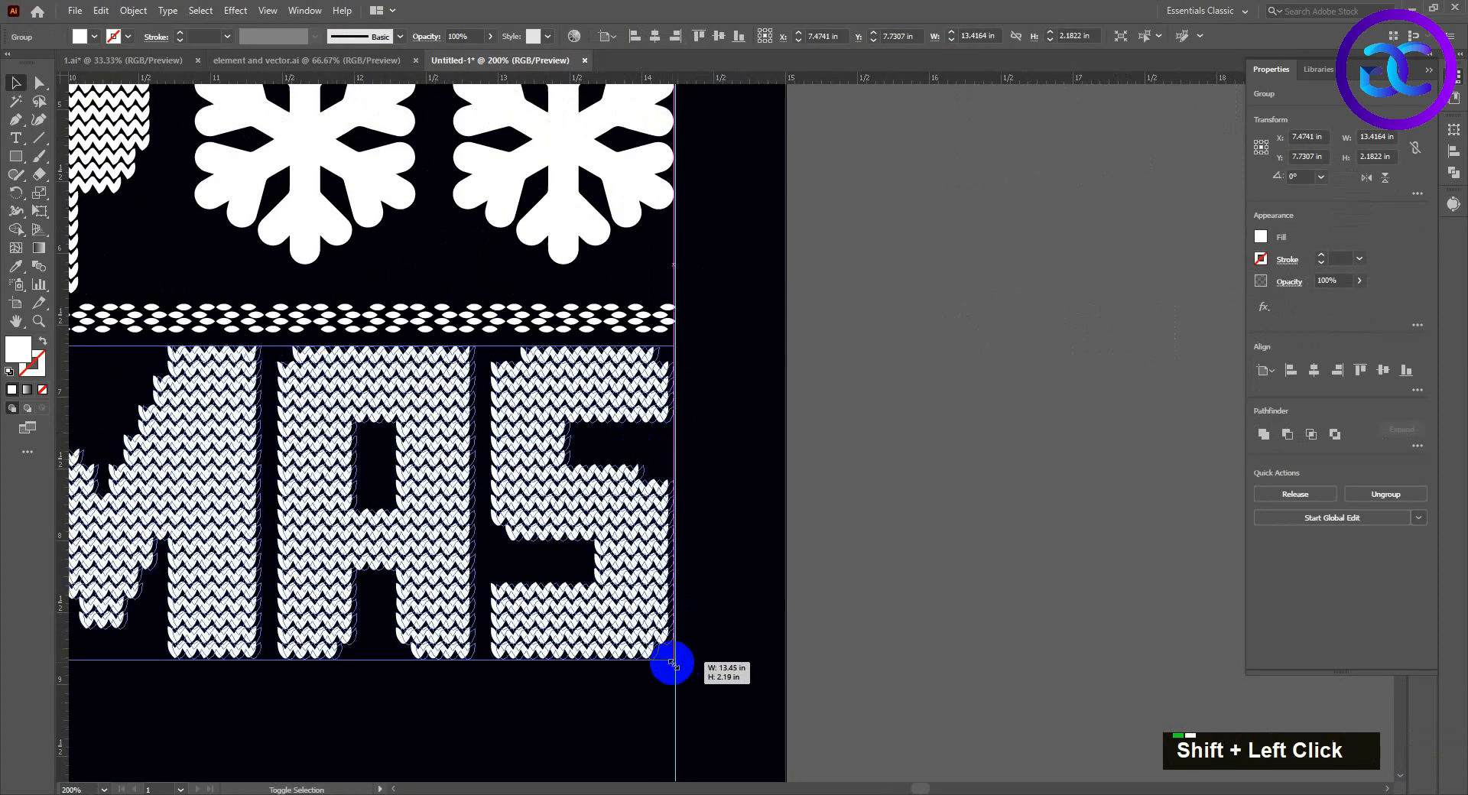
left_click(912, 589)
Step: Duplicate the design's topmost knitted border straight down to just below CHRISTMAS
scroll(872, 481, "down", 4)
scroll(950, 458, "down", 1)
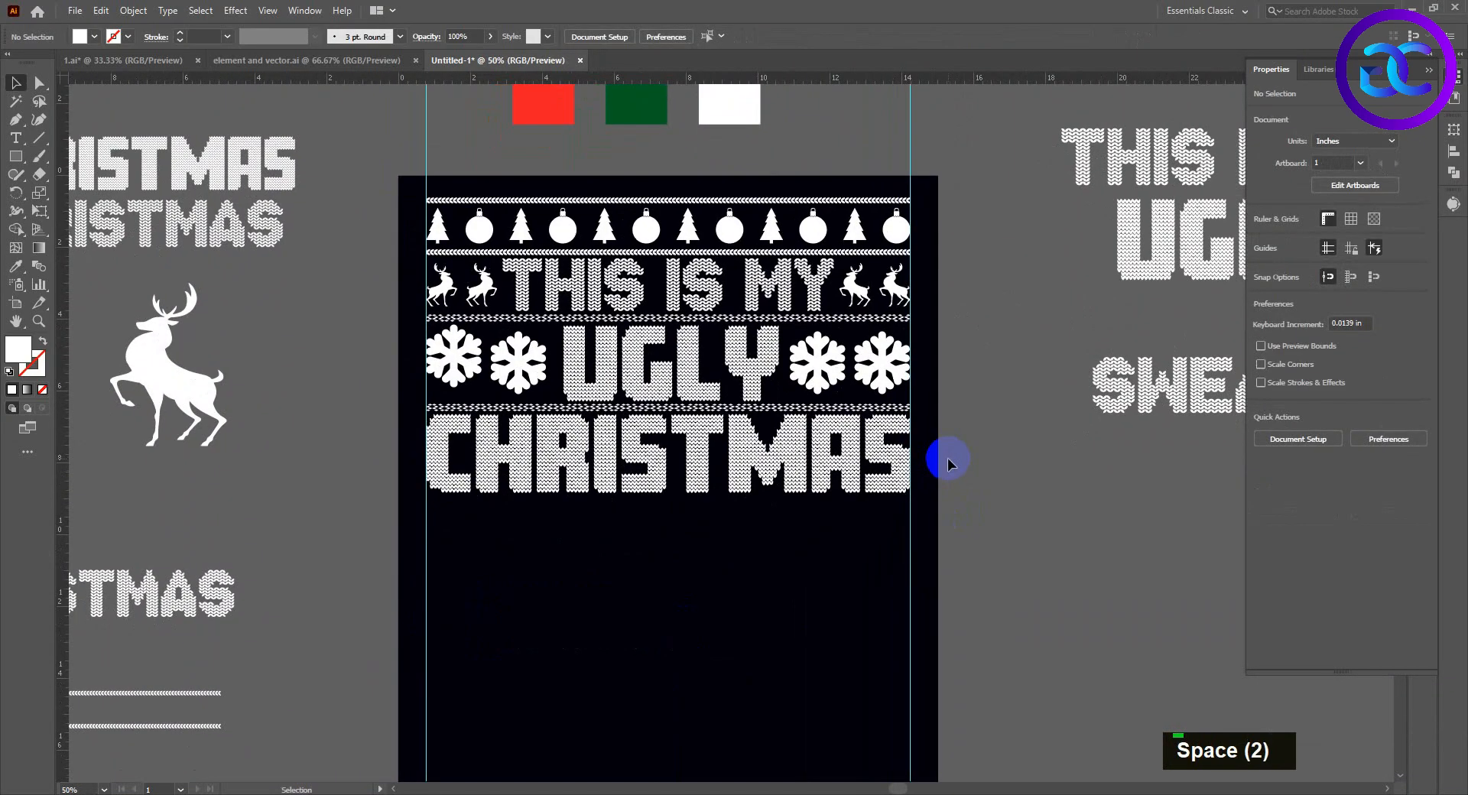
key("space")
left_click_drag(681, 591, 687, 559)
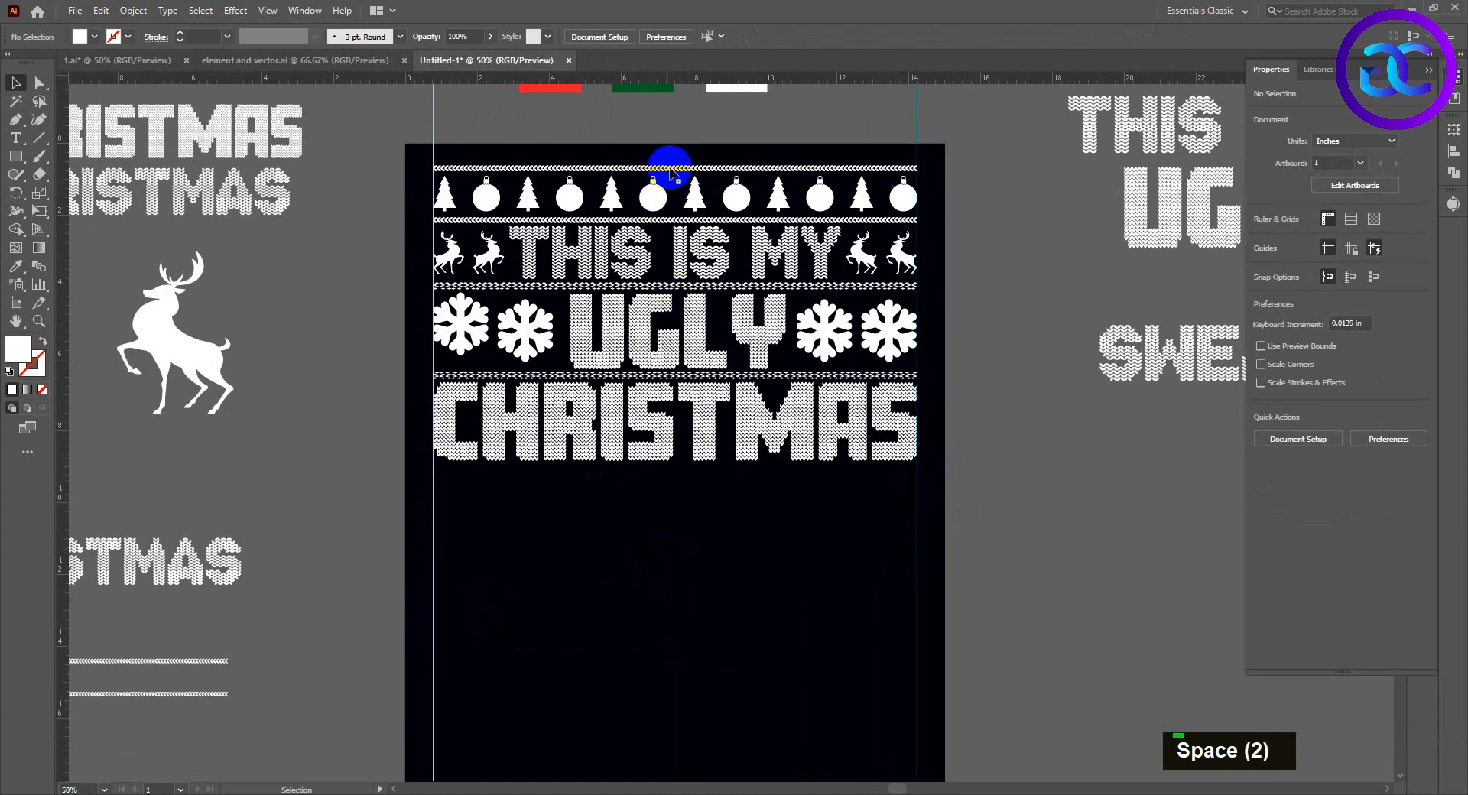
left_click(670, 171)
left_click_drag(670, 171, 669, 468)
double_click(675, 489)
Step: Duplicate the second snowflake of the UGLY row into the empty area below the CHRISTMAS border
scroll(685, 416, "up", 2)
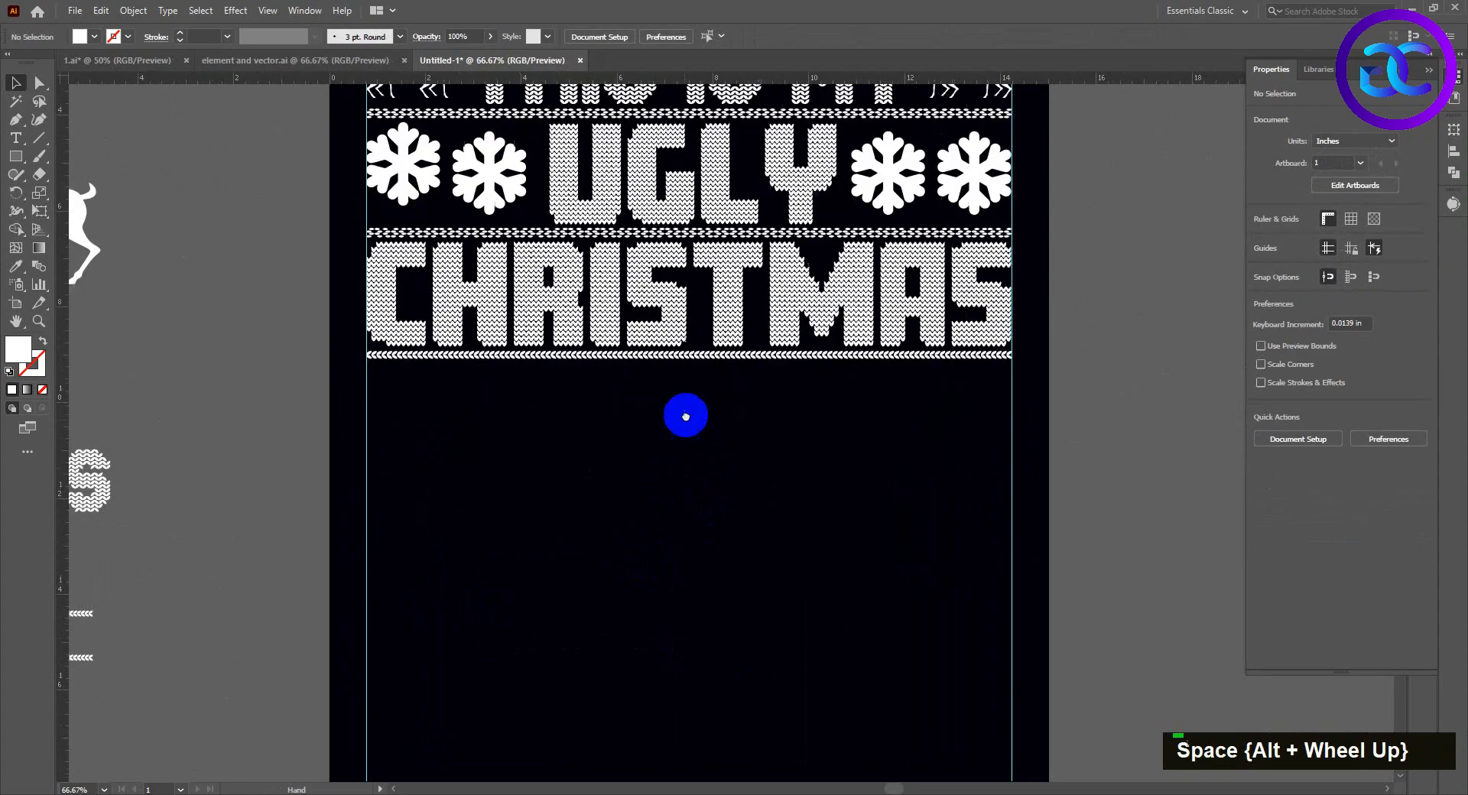
scroll(630, 429, "down", 2)
key("space")
left_click_drag(429, 402, 503, 394)
left_click(634, 233)
key("space")
left_click_drag(639, 227, 584, 419)
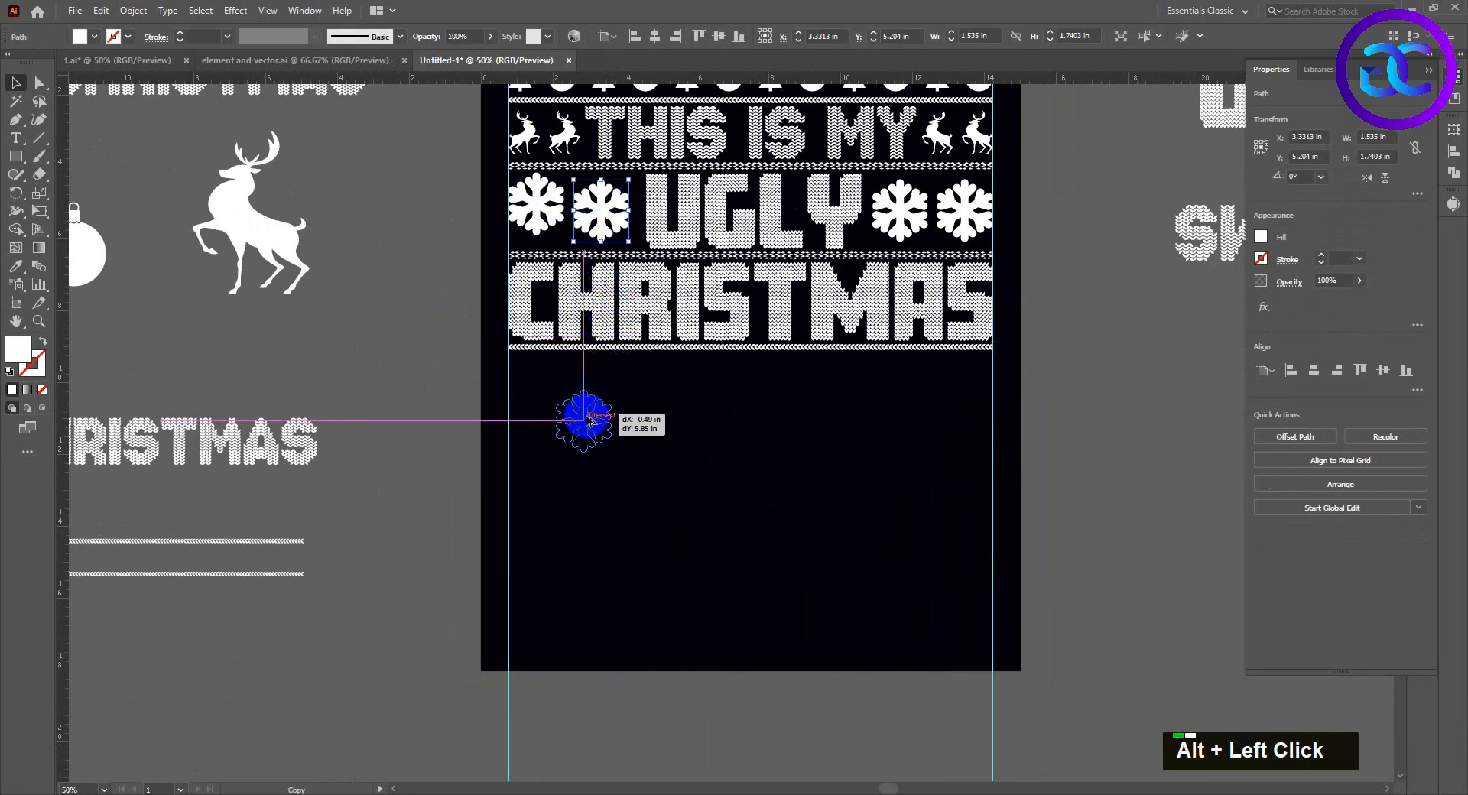
Step: Scale the snowflake copy to about 0.75 by 0.85 in at the first guide and duplicate the knitted border beneath it
scroll(613, 375, "up", 1)
left_click_drag(683, 338, 551, 324)
left_click(556, 443)
Step: Duplicate the small snowflake along the row at about 1.12 in spacing, repeating the copy to make twelve snowflakes
scroll(561, 443, "up", 1)
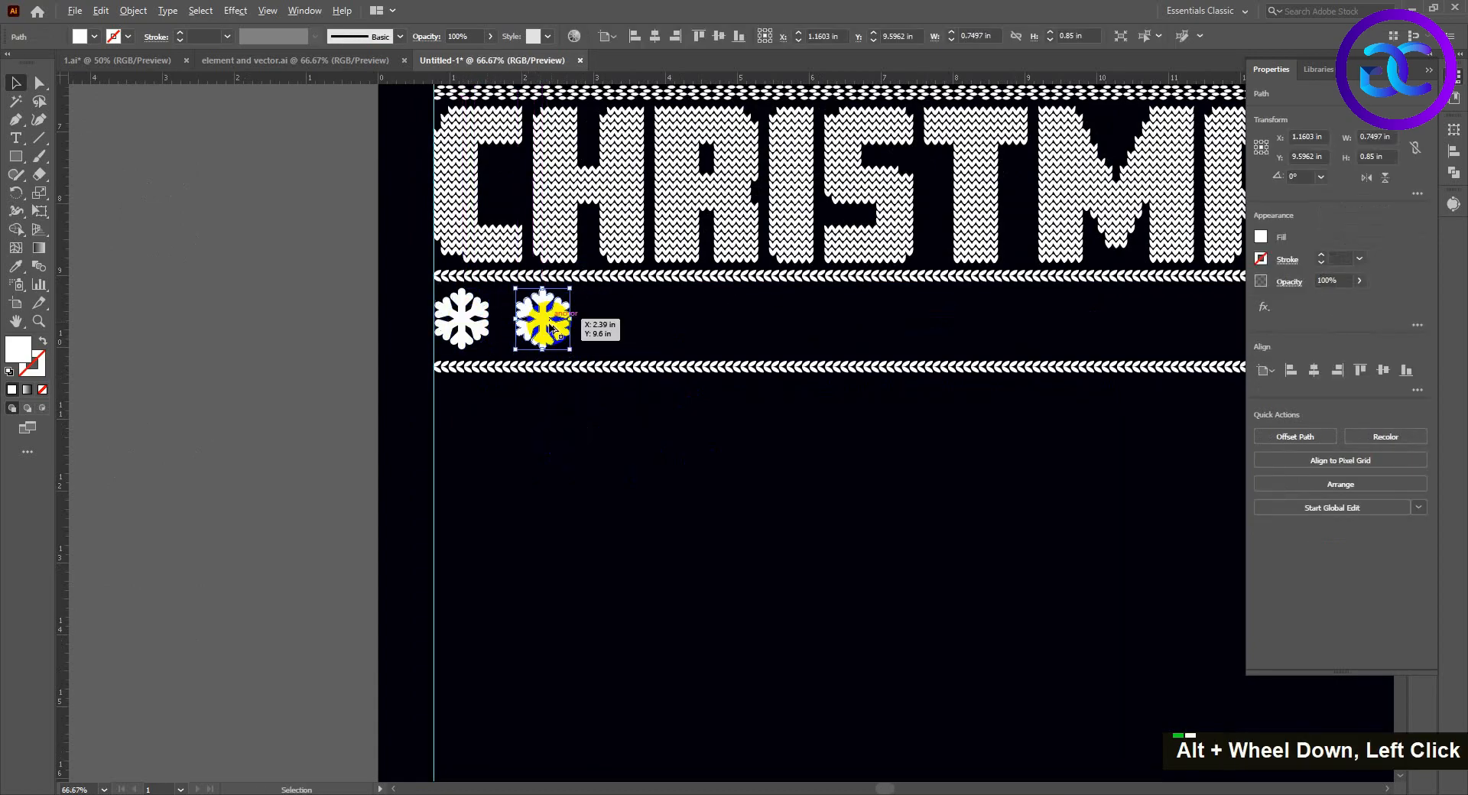
scroll(550, 324, "down", 1)
key("ctrl+d")
key("ctrl+d")
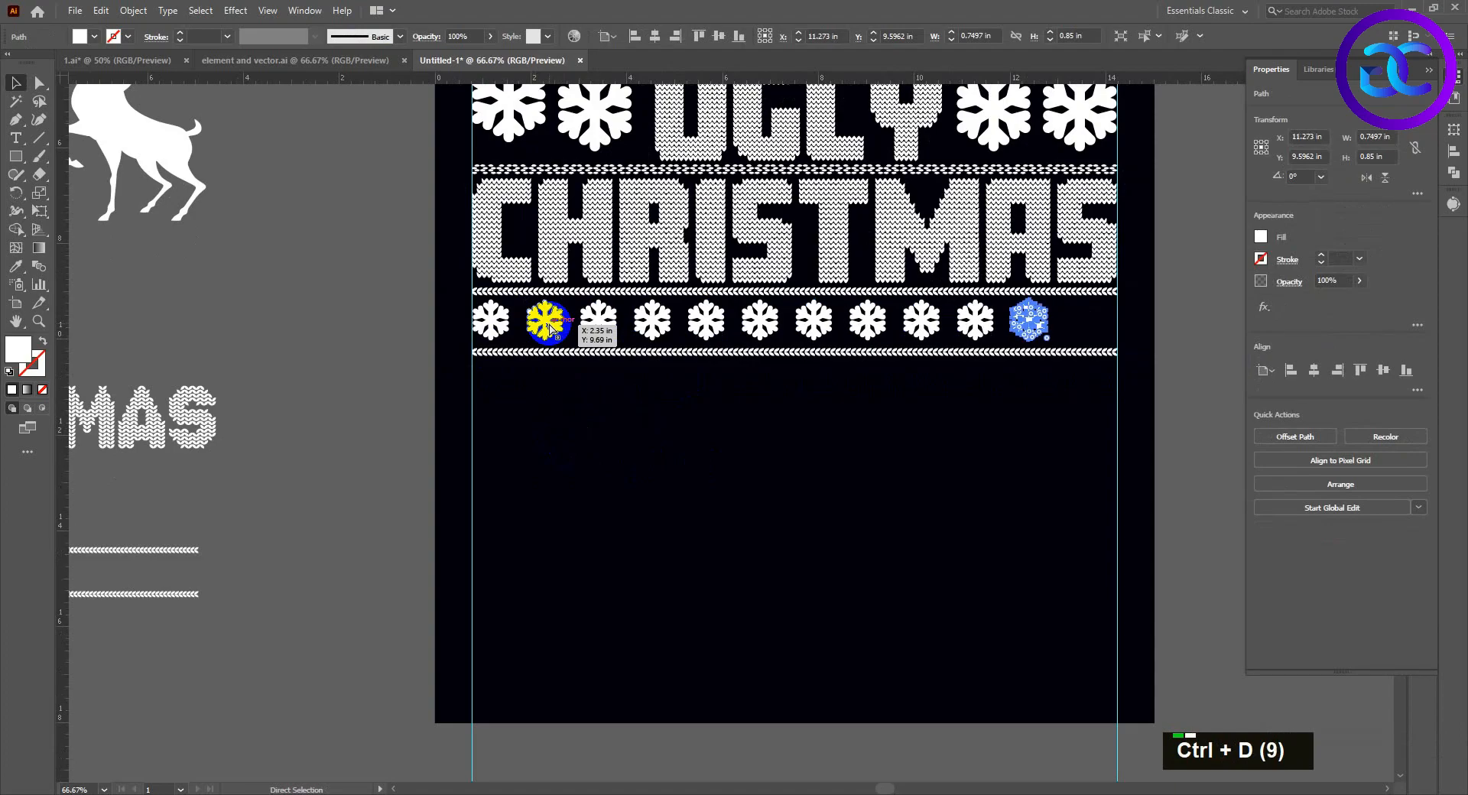
Step: Align the last small snowflake's outer edge with the end of the border at the second guide
left_click(1110, 290, "shift")
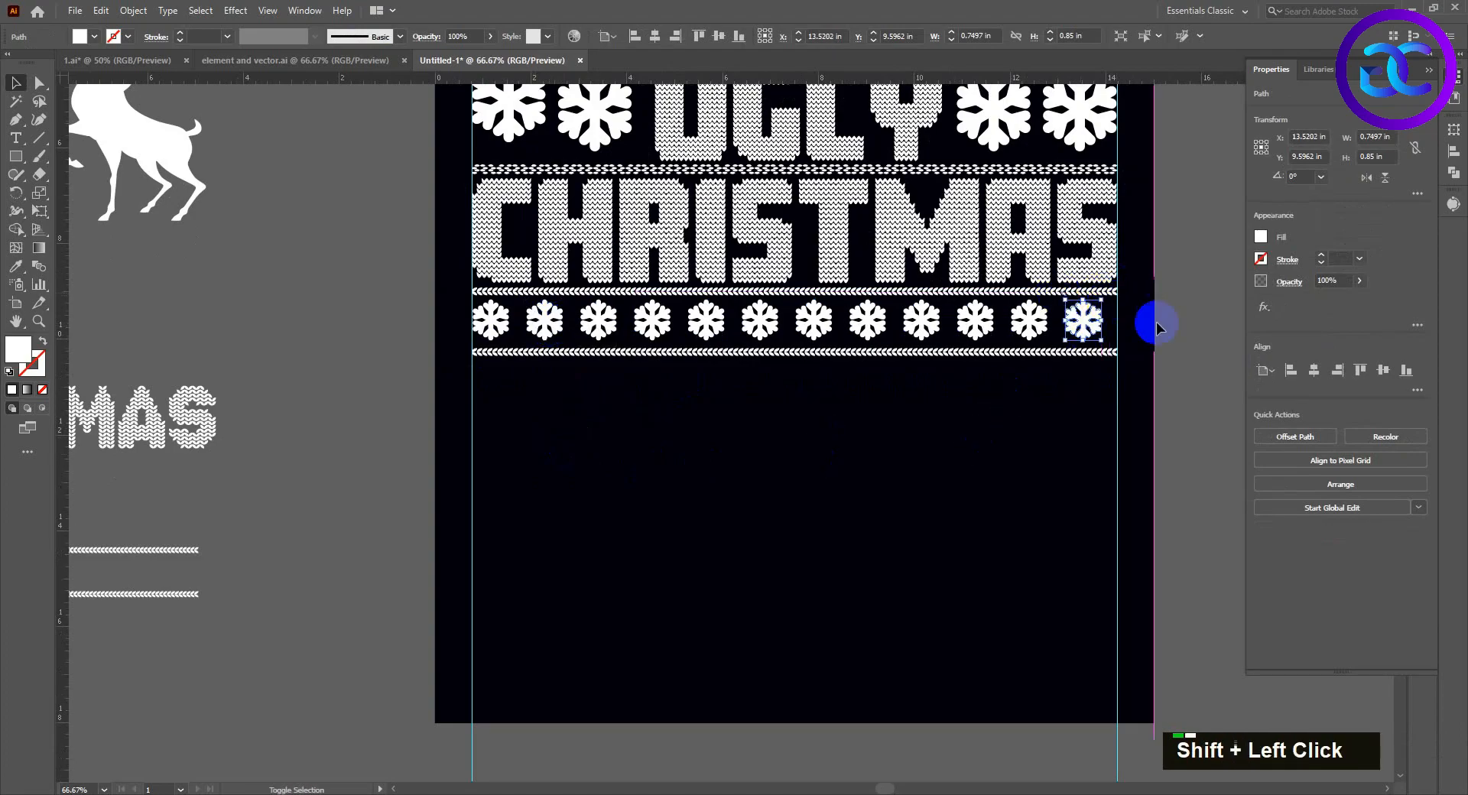
scroll(1156, 327, "up", 2)
left_click(1112, 290, "shift")
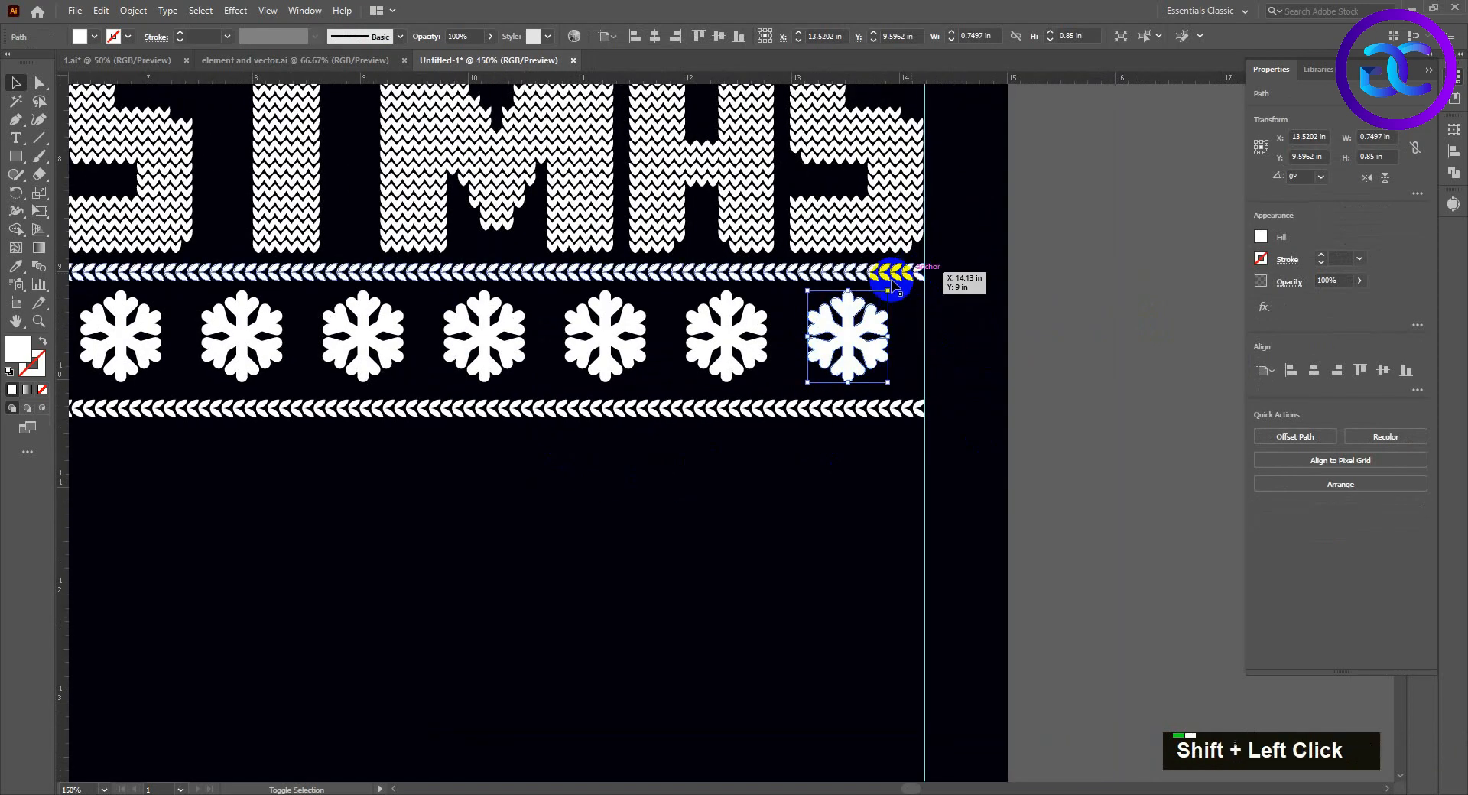
left_click(679, 36)
left_click(1046, 374)
Step: Select the whole row of small snowflakes and distribute them evenly between the two guides
scroll(1052, 370, "down", 2)
left_click_drag(1024, 364, 312, 356)
left_click(837, 36)
left_click(760, 556)
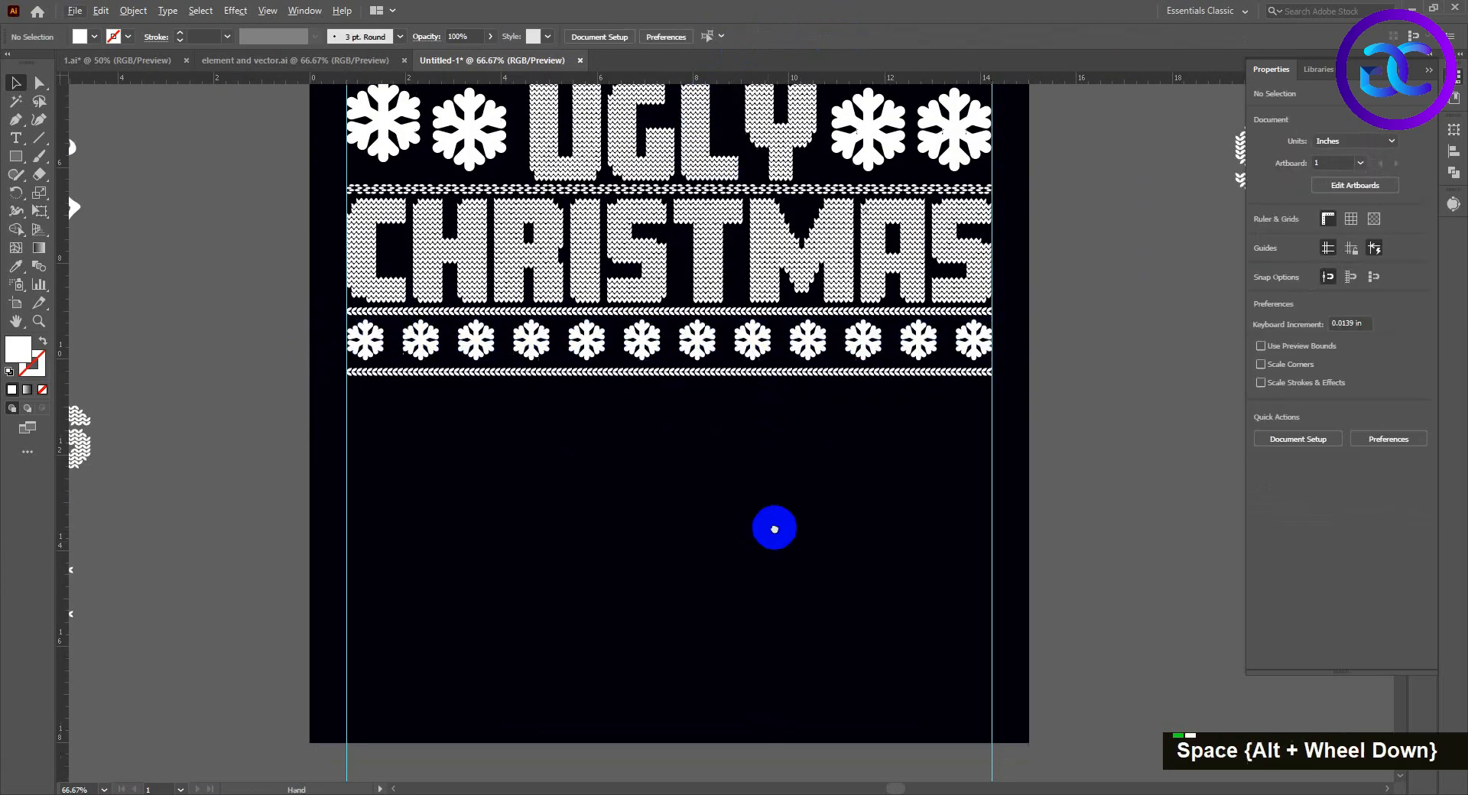
Step: Move the knitted SWEATER text below the small snowflake row and left-align it with THIS IS MY
left_click_drag(773, 527, 787, 514)
scroll(798, 526, "down", 1)
scroll(788, 504, "down", 1)
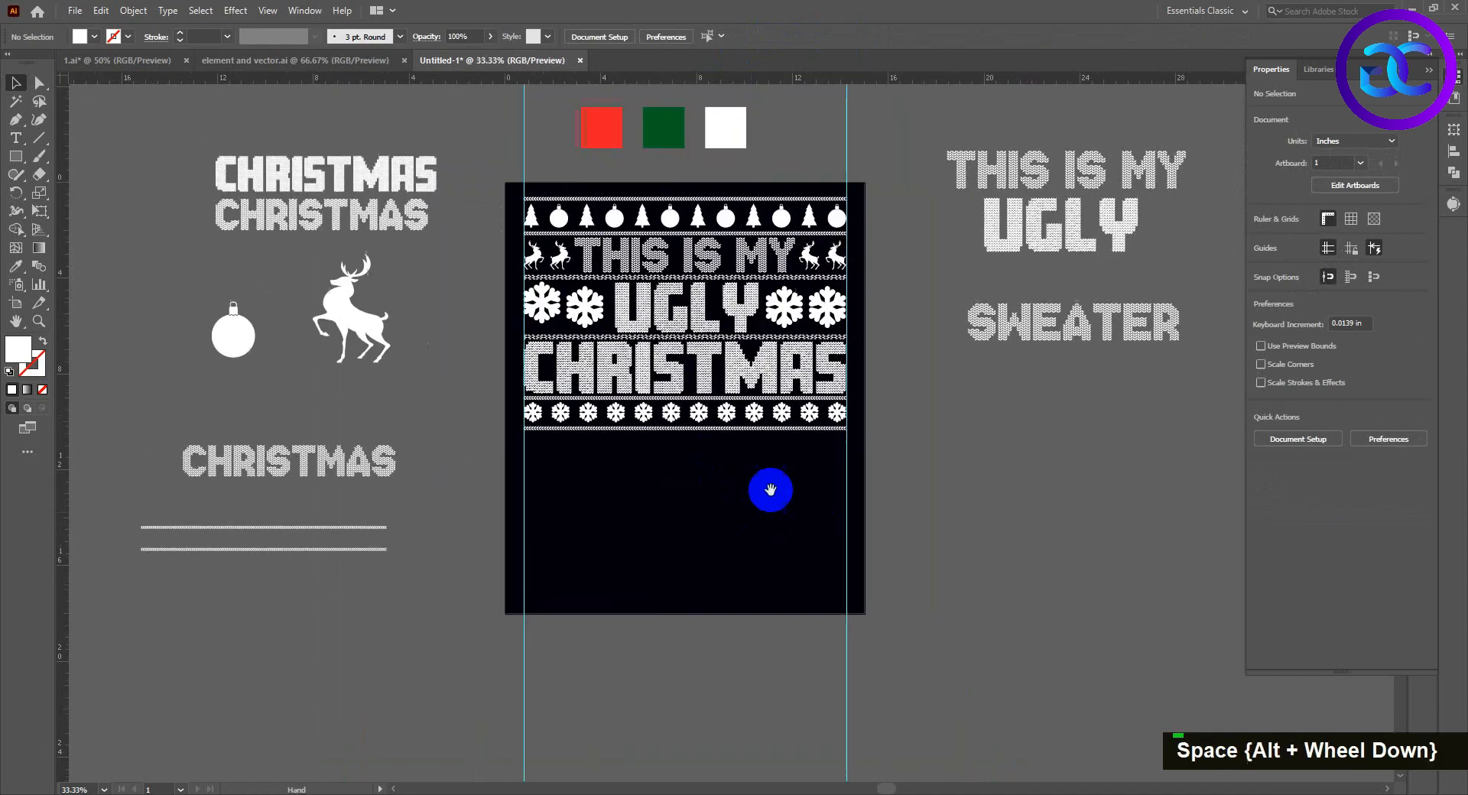
left_click_drag(1071, 325, 648, 474)
scroll(704, 288, "up", 1)
left_click(625, 253, "shift")
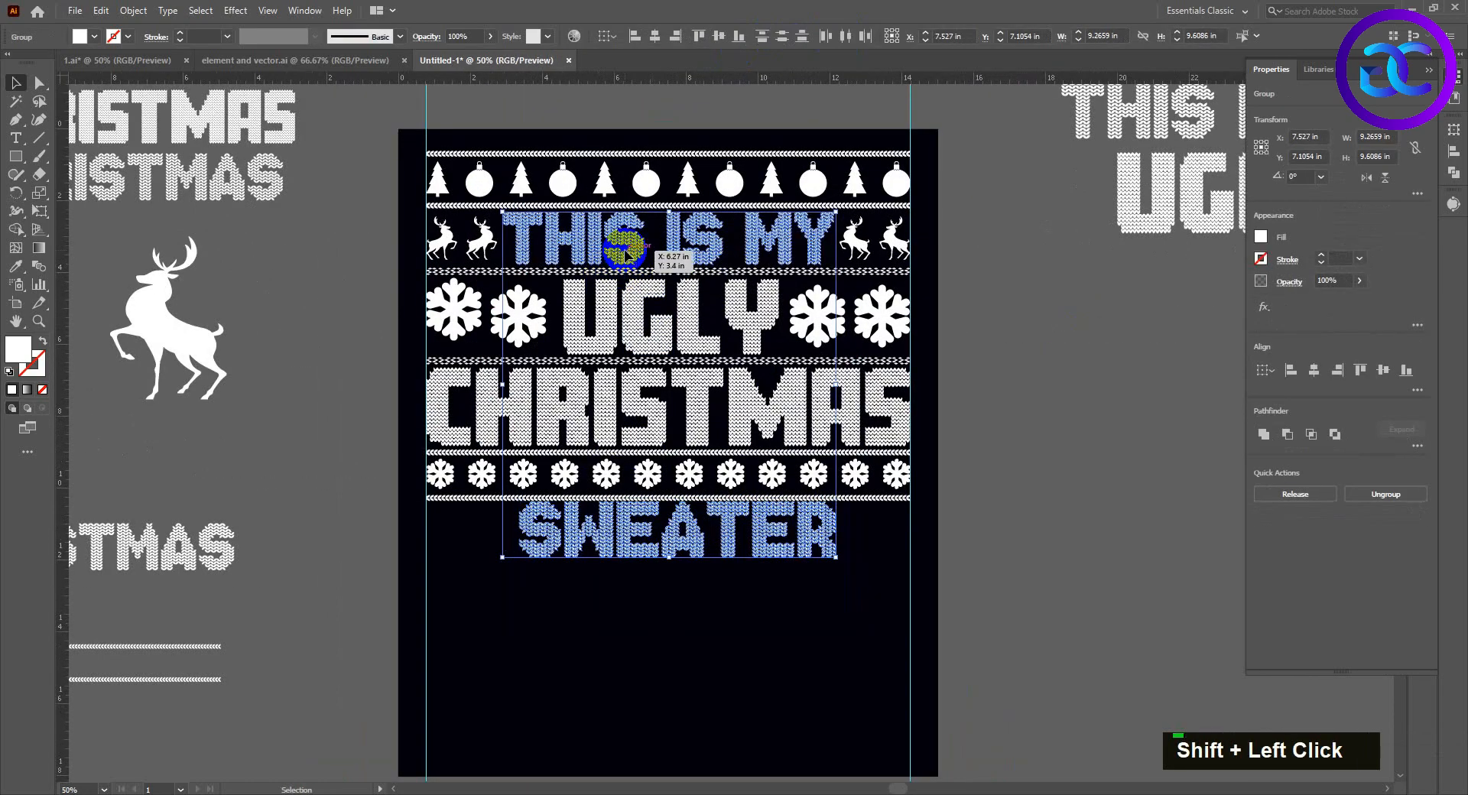
left_click(635, 36)
double_click(1101, 478)
Step: Scale SWEATER to about 9.20 by 1.62 in to match the width of THIS IS MY, and nudge it slightly down
left_click(769, 549)
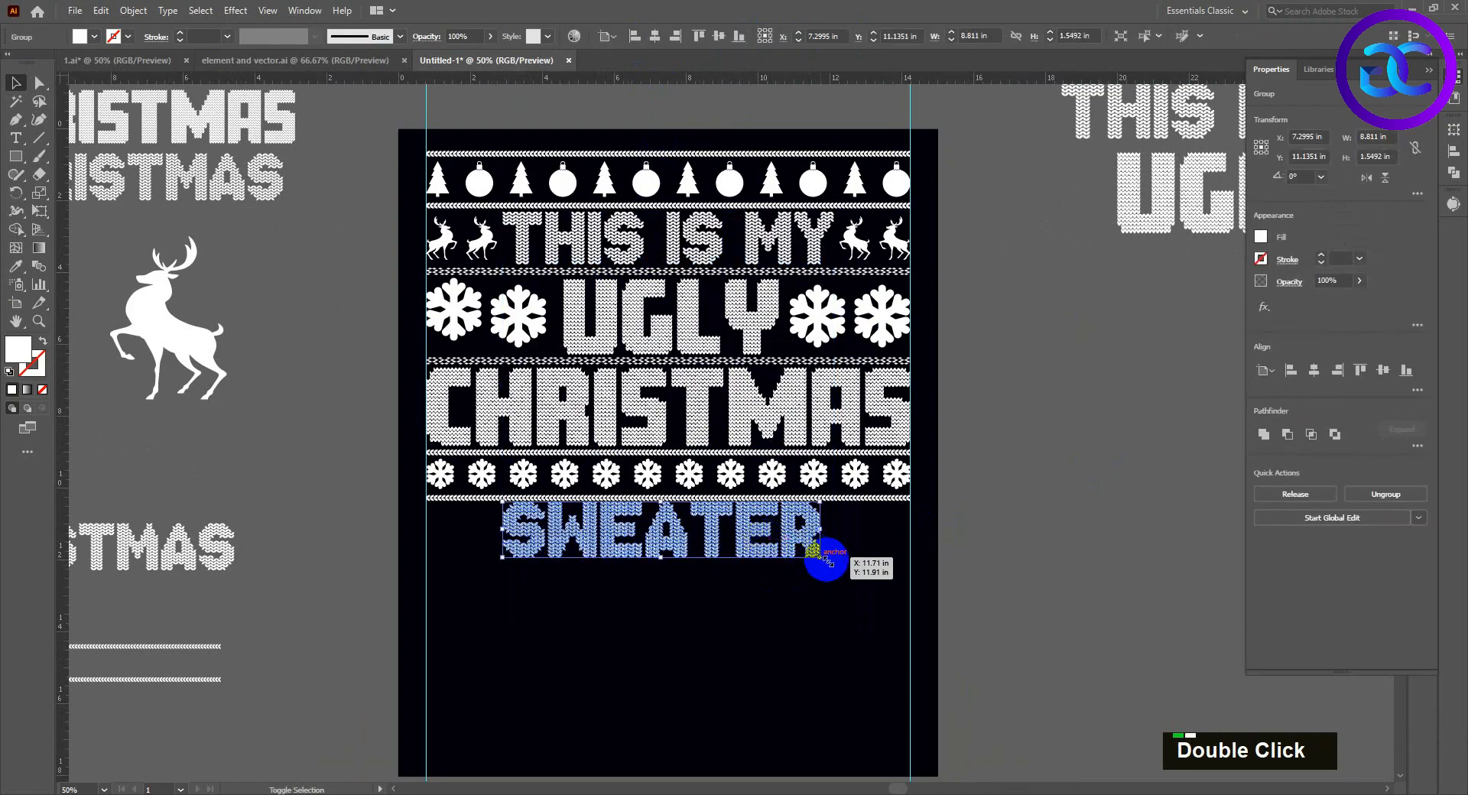
mouse_move(825, 560)
left_mouse_down()
mouse_move(846, 584)
mouse_move(835, 578)
left_mouse_up()
double_click(803, 555)
key("Down")
key("Down")
key("Down")
key("Down")
key("Down")
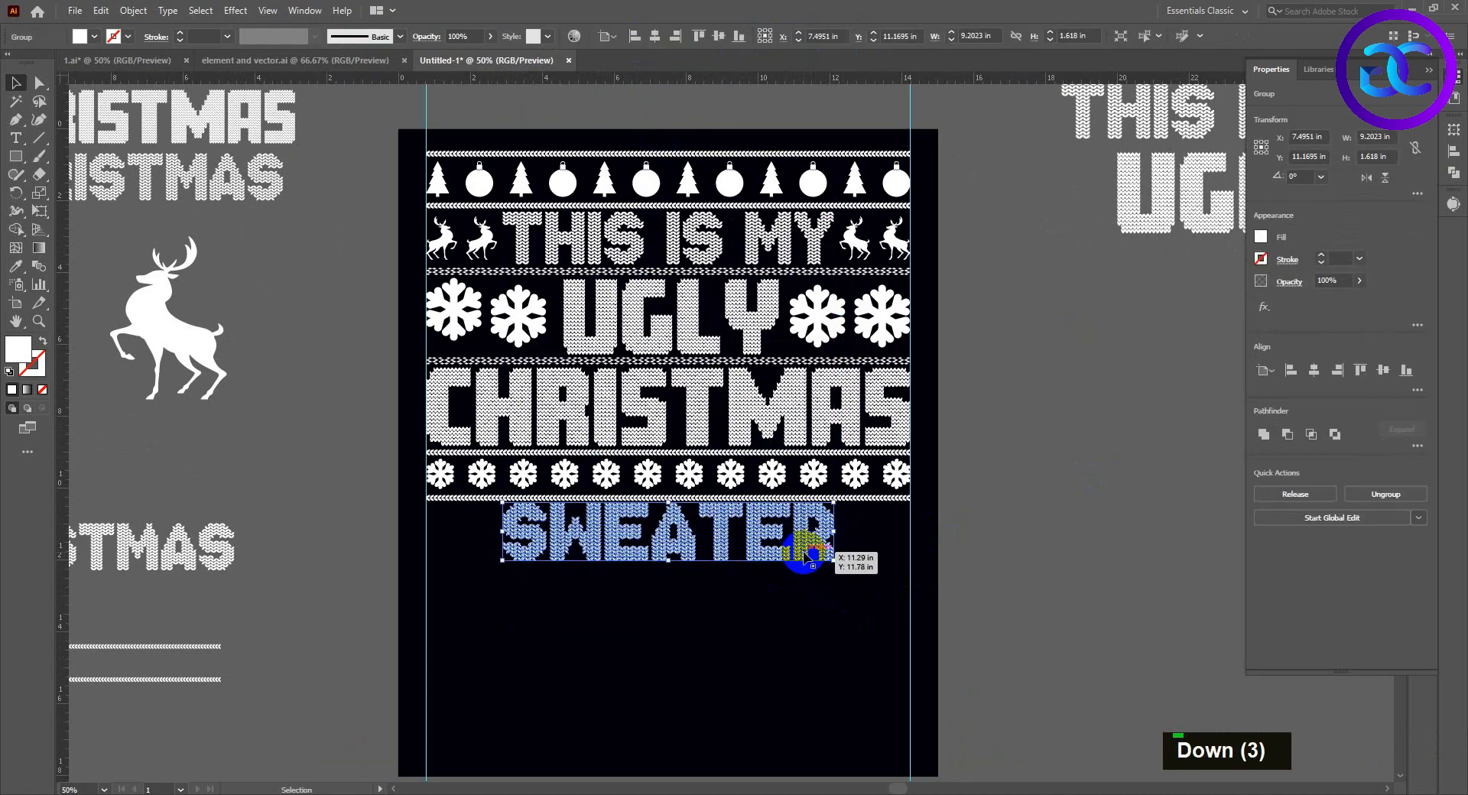
left_click(787, 647)
Step: Copy both reindeer pairs from the THIS IS MY row down to either side of SWEATER and nudge them down to Y 11.18 in
left_click_drag(769, 626, 811, 558)
left_click(896, 167)
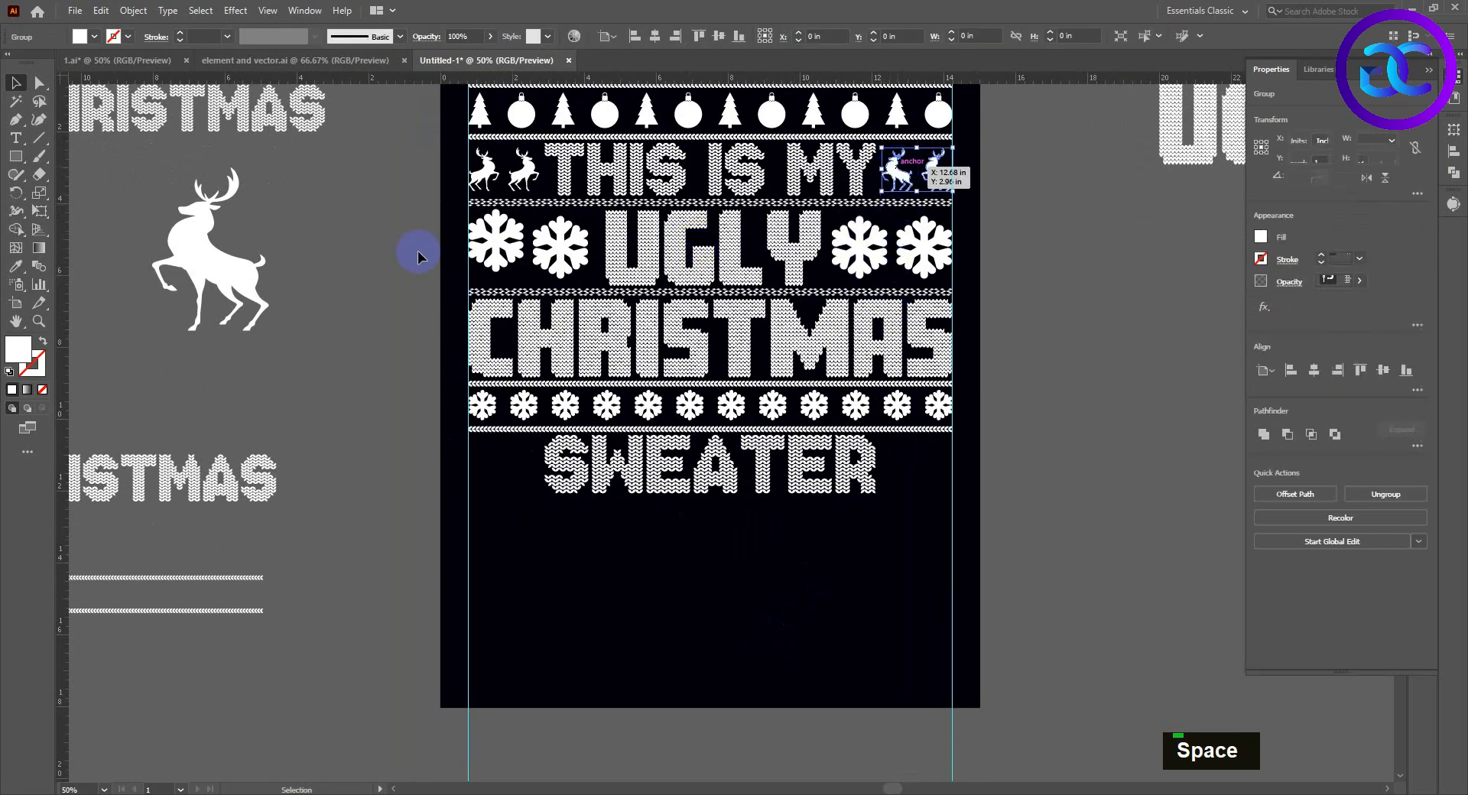
left_click(520, 172, "shift")
left_click_drag(878, 394, 872, 475)
key("space")
left_click_drag(865, 558, 869, 526)
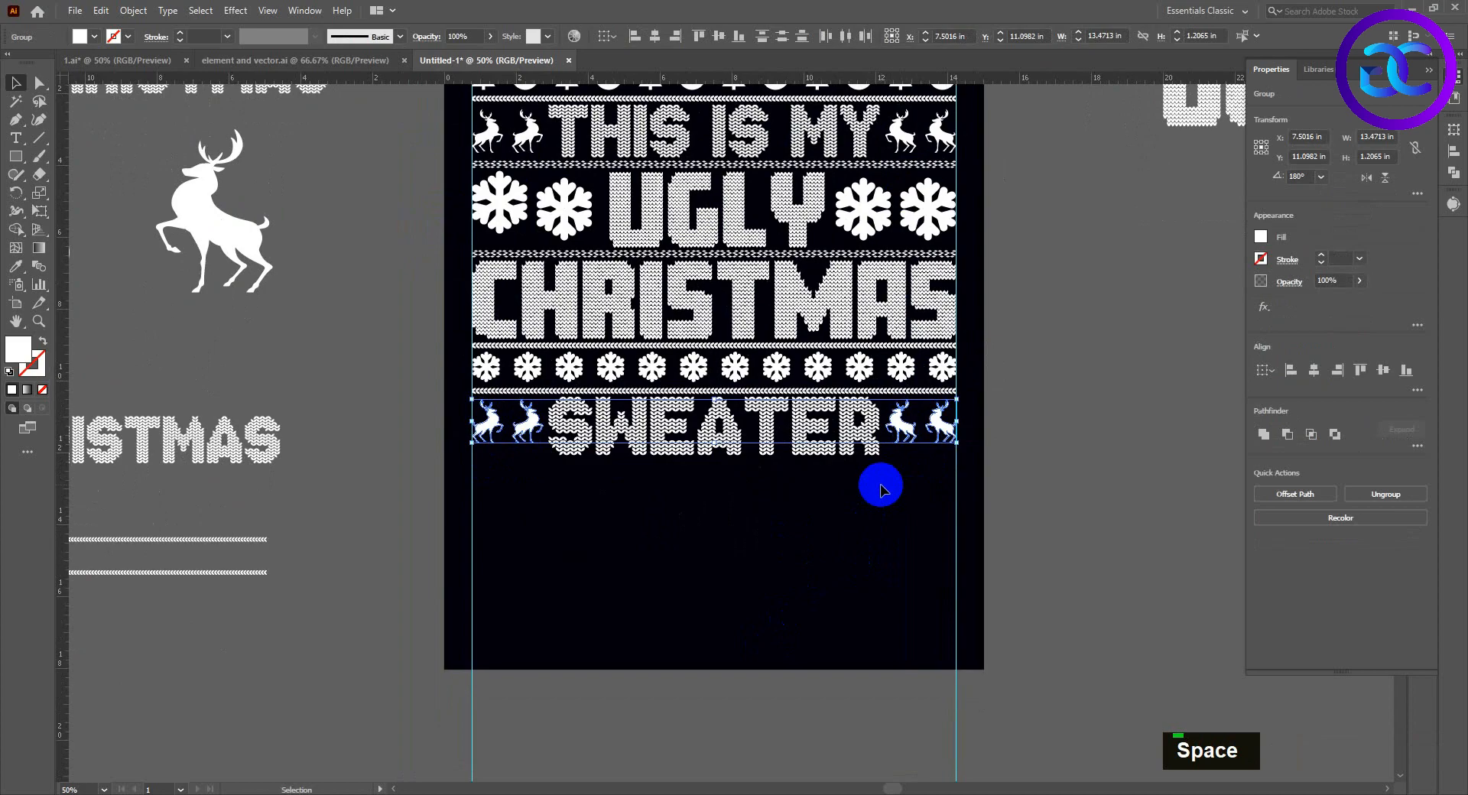
key("Down")
key("Down")
key("Down")
key("Down")
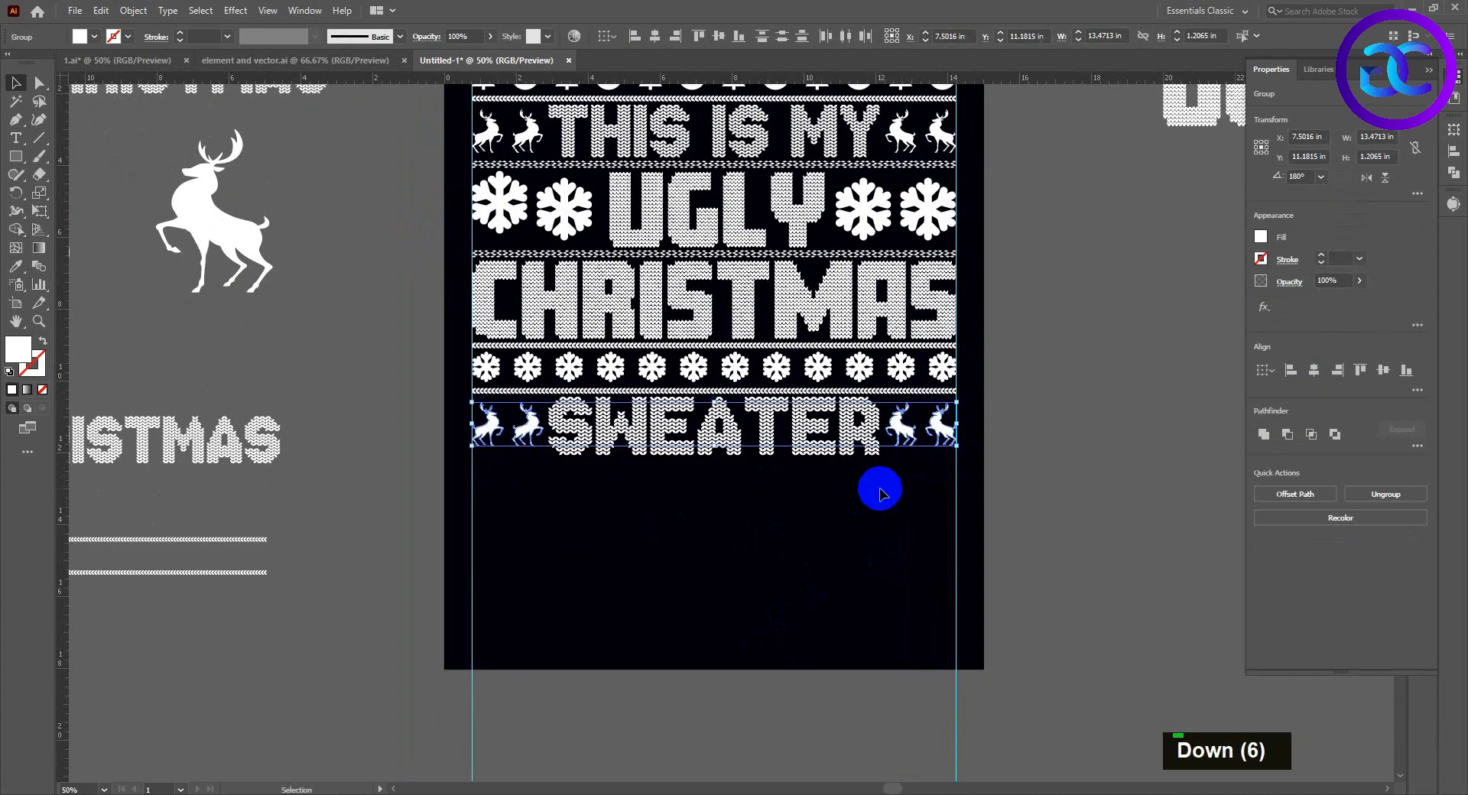
Step: Copy the top ornament and tree row with its knitted border down to directly below the SWEATER row
left_click(841, 526)
key("space")
left_click_drag(823, 530, 836, 508)
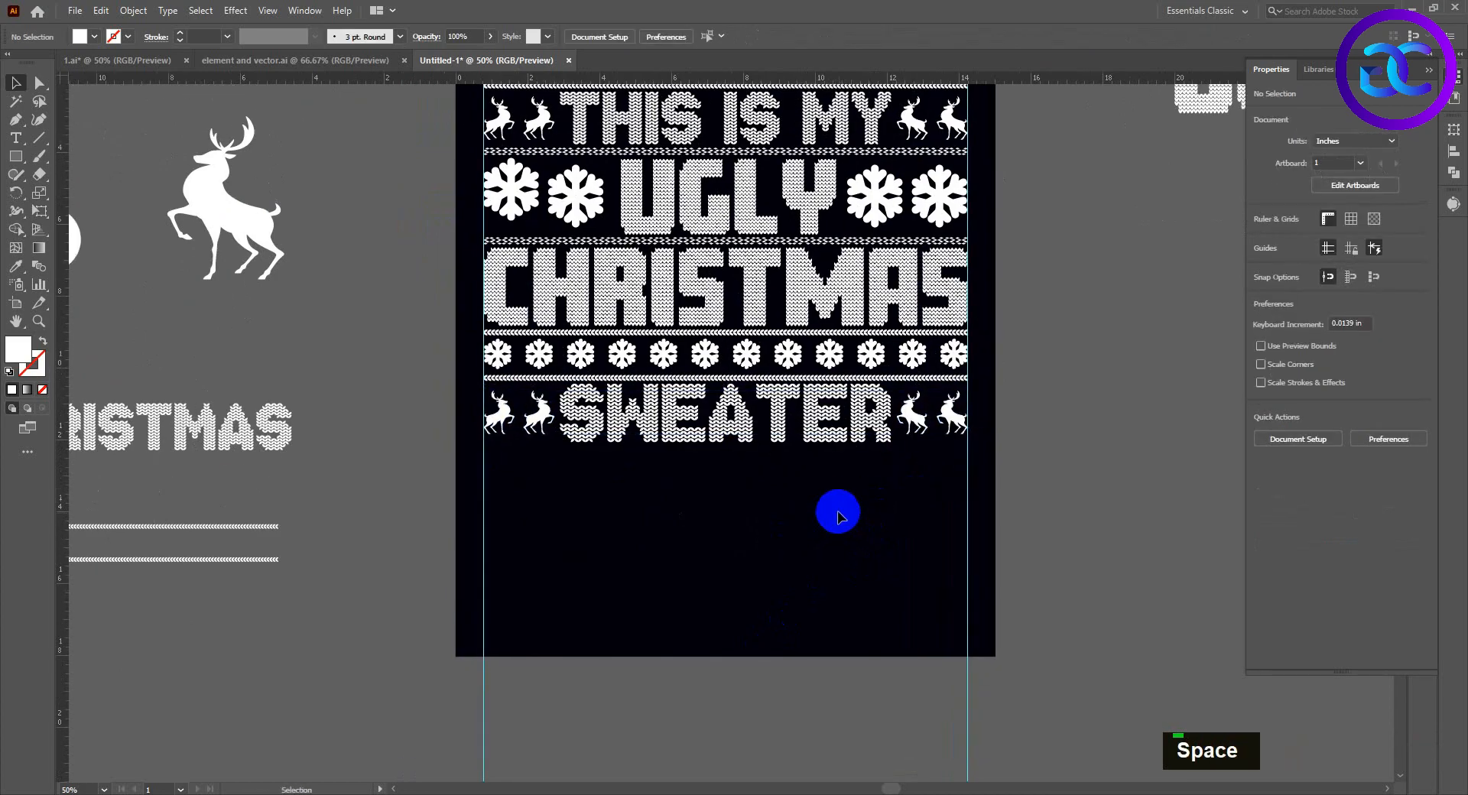
key("space")
scroll(832, 528, "down", 1, "alt")
left_click_drag(825, 557, 824, 544)
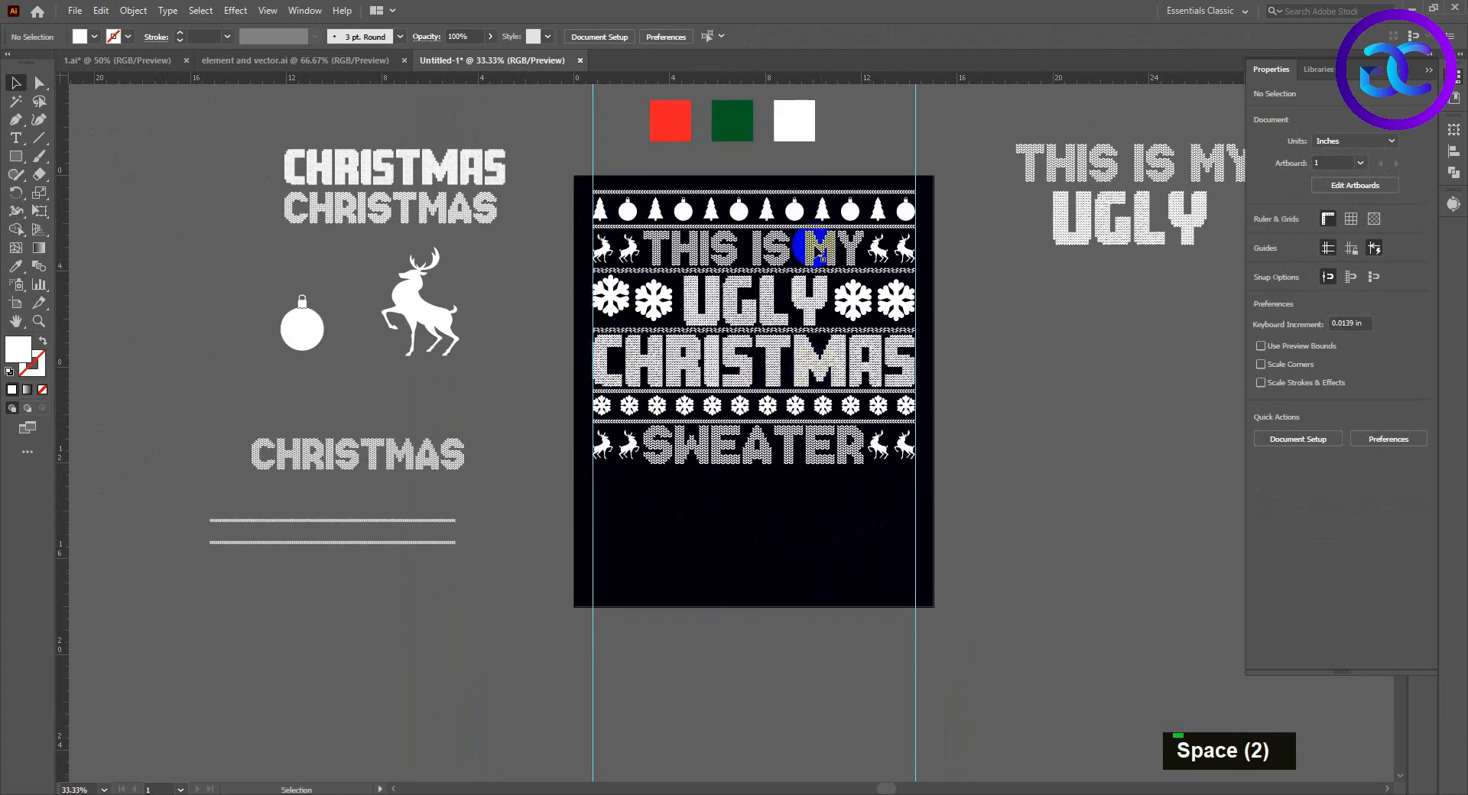
left_click(919, 228)
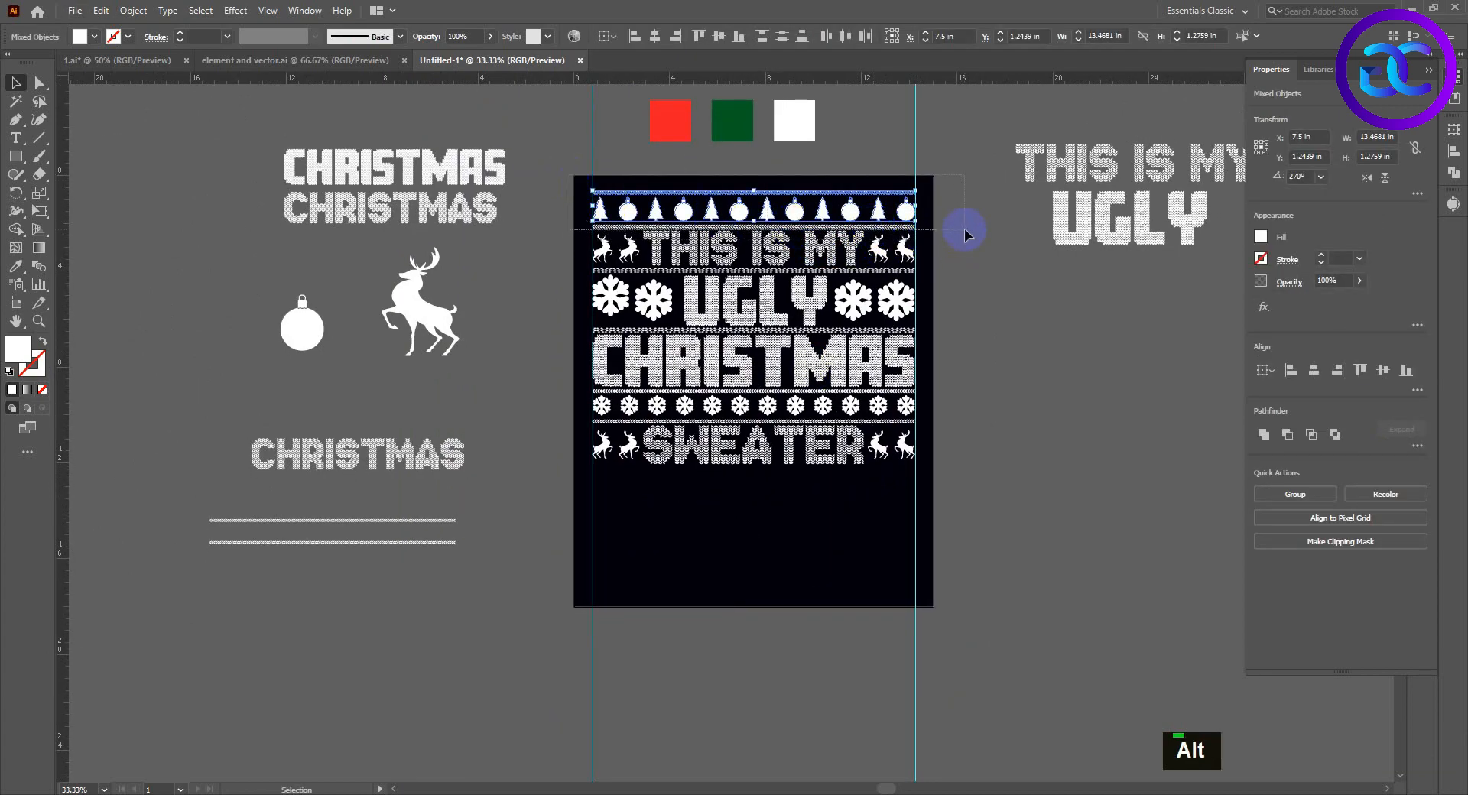
left_click_drag(896, 232, 855, 507)
left_click(859, 546)
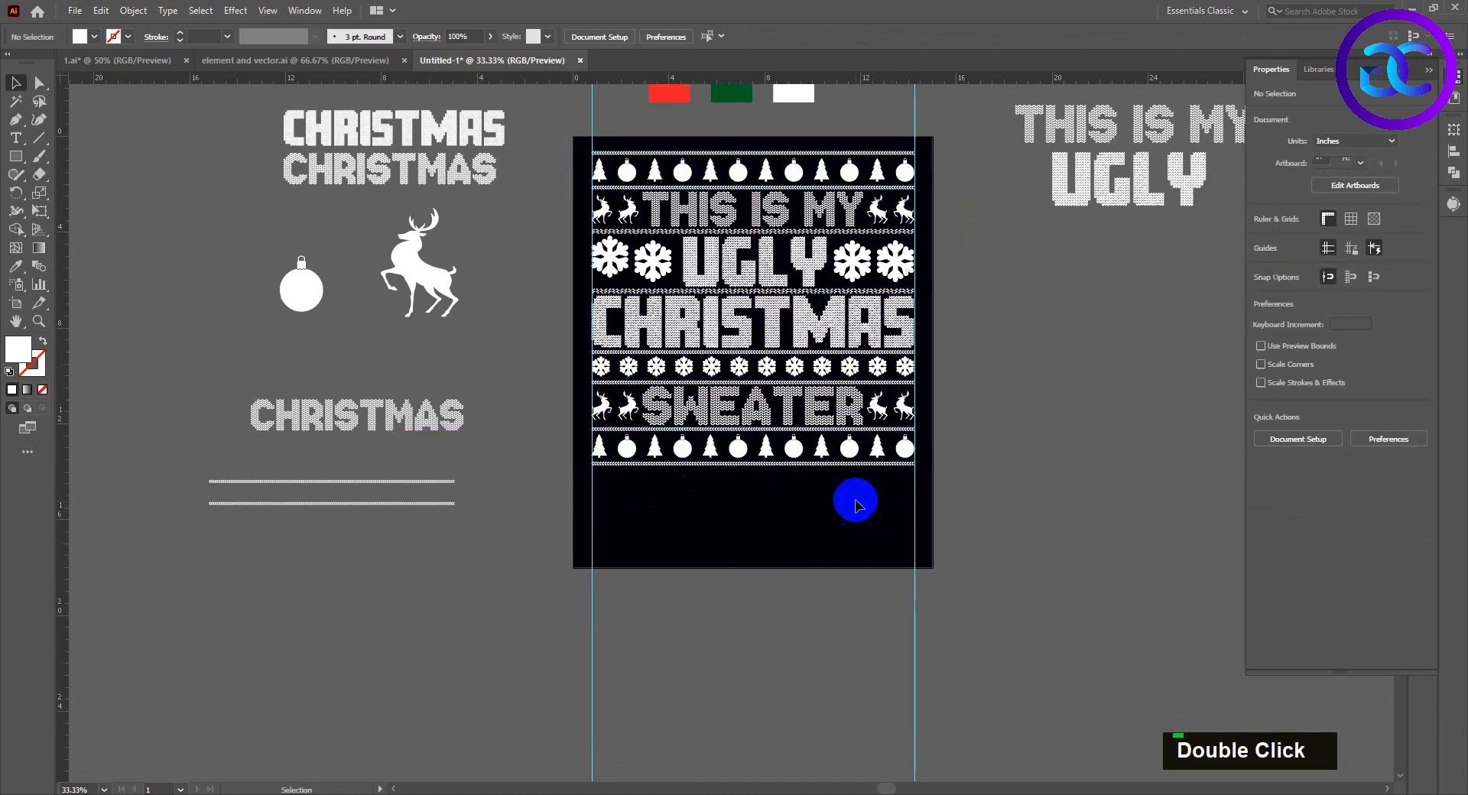
Step: Group the top ornament and tree row, and group THIS IS MY together with its reindeer
left_click_drag(767, 525, 791, 560)
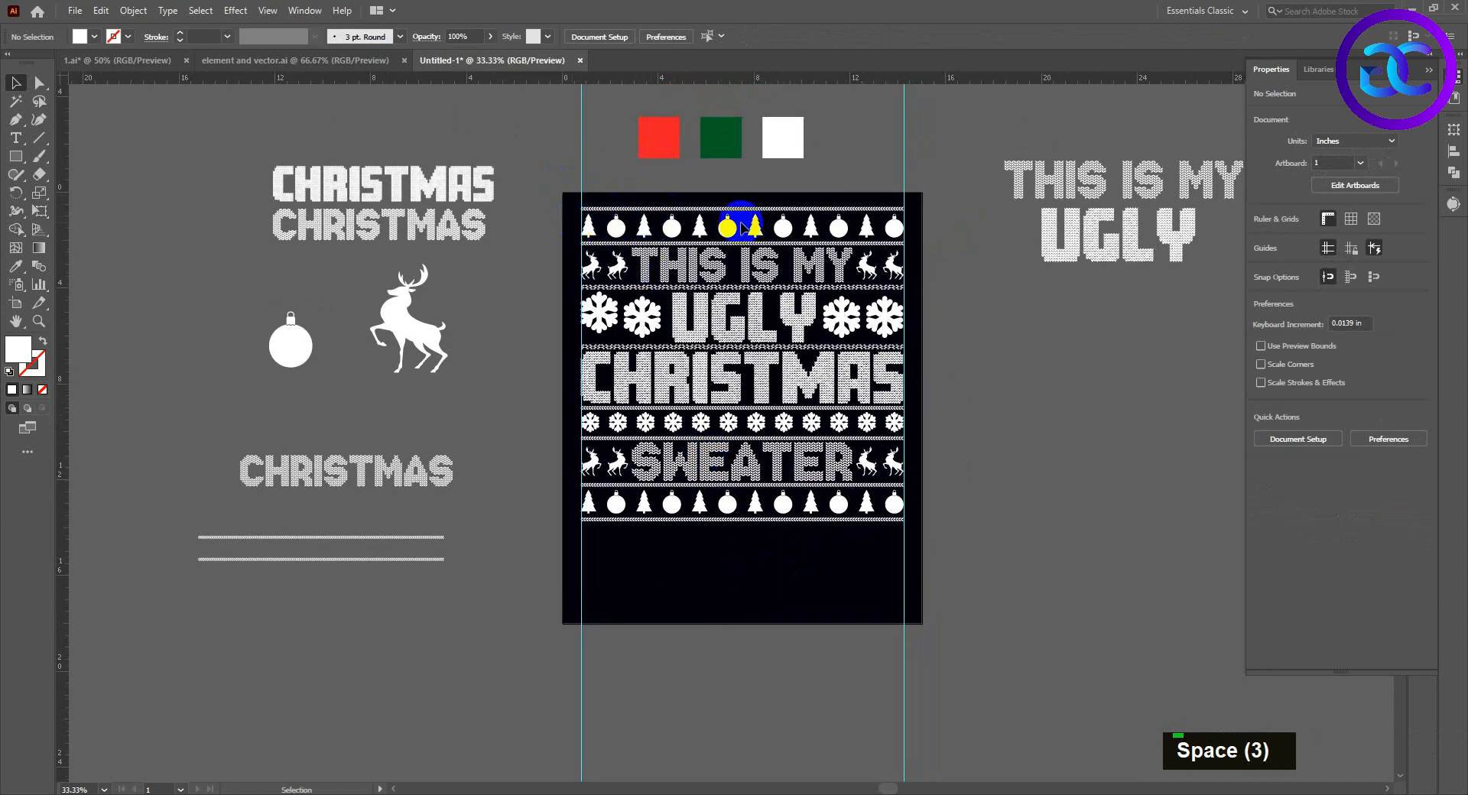
right_click(811, 228)
left_click(841, 367)
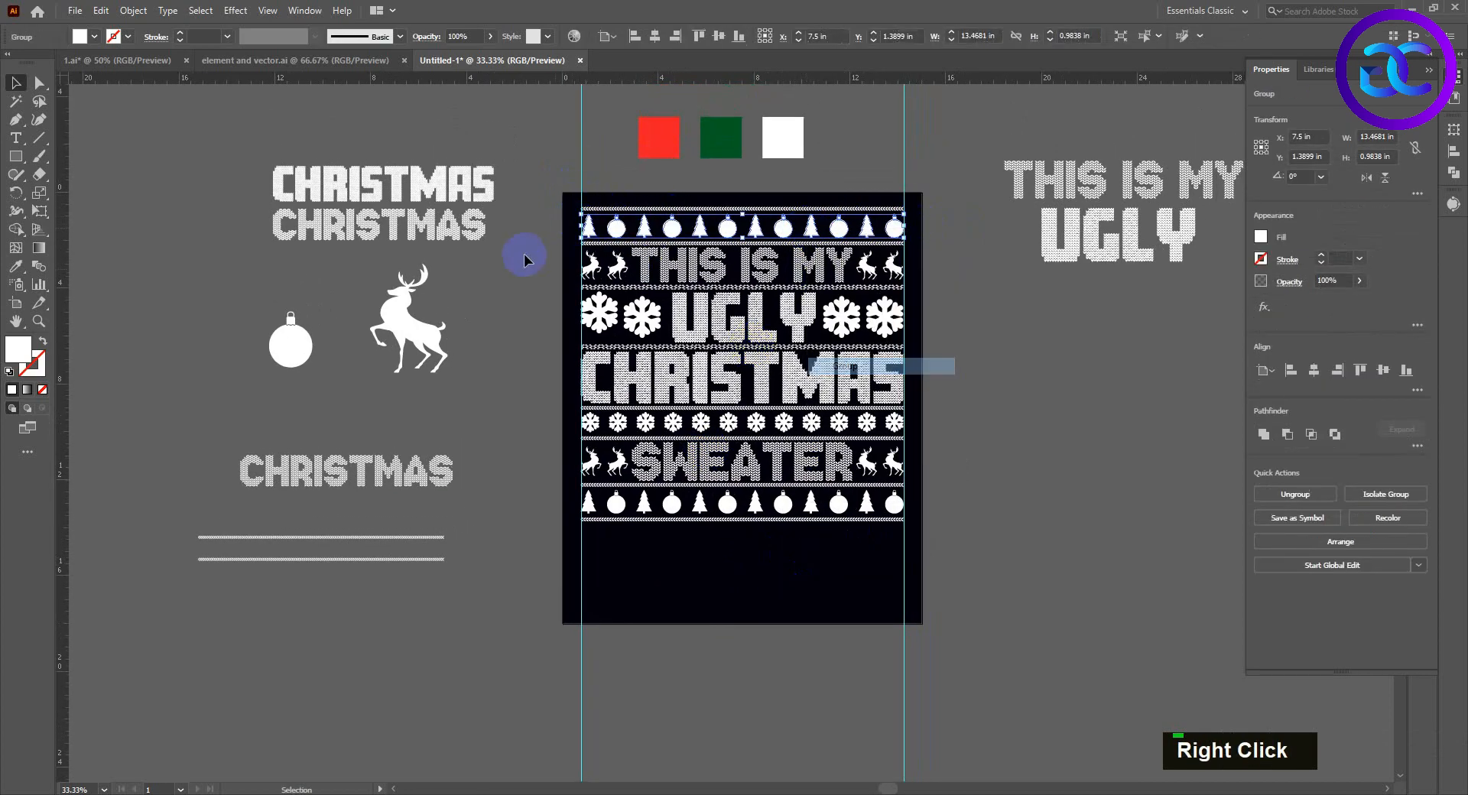
double_click(688, 267)
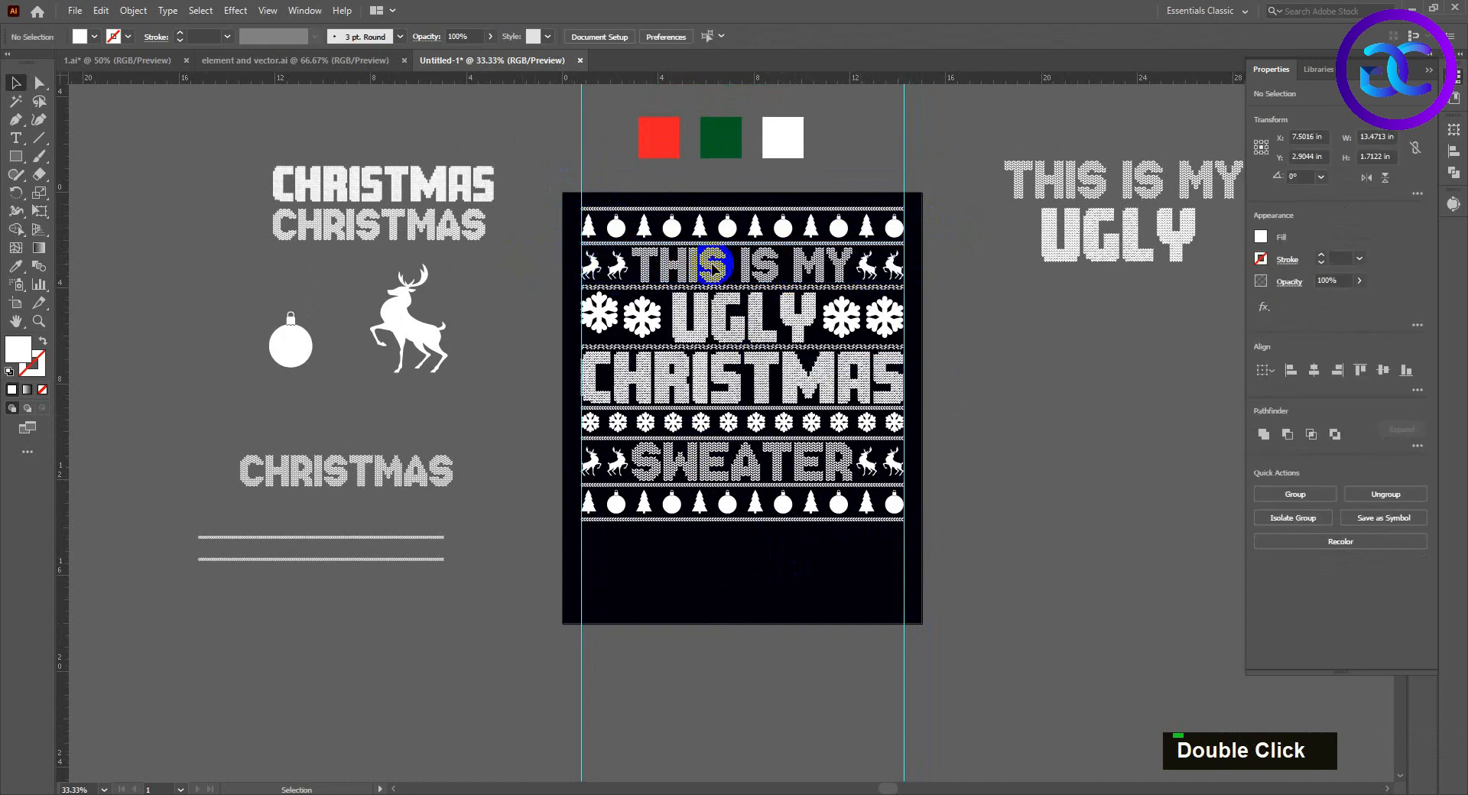
right_click(831, 271)
left_click(866, 396)
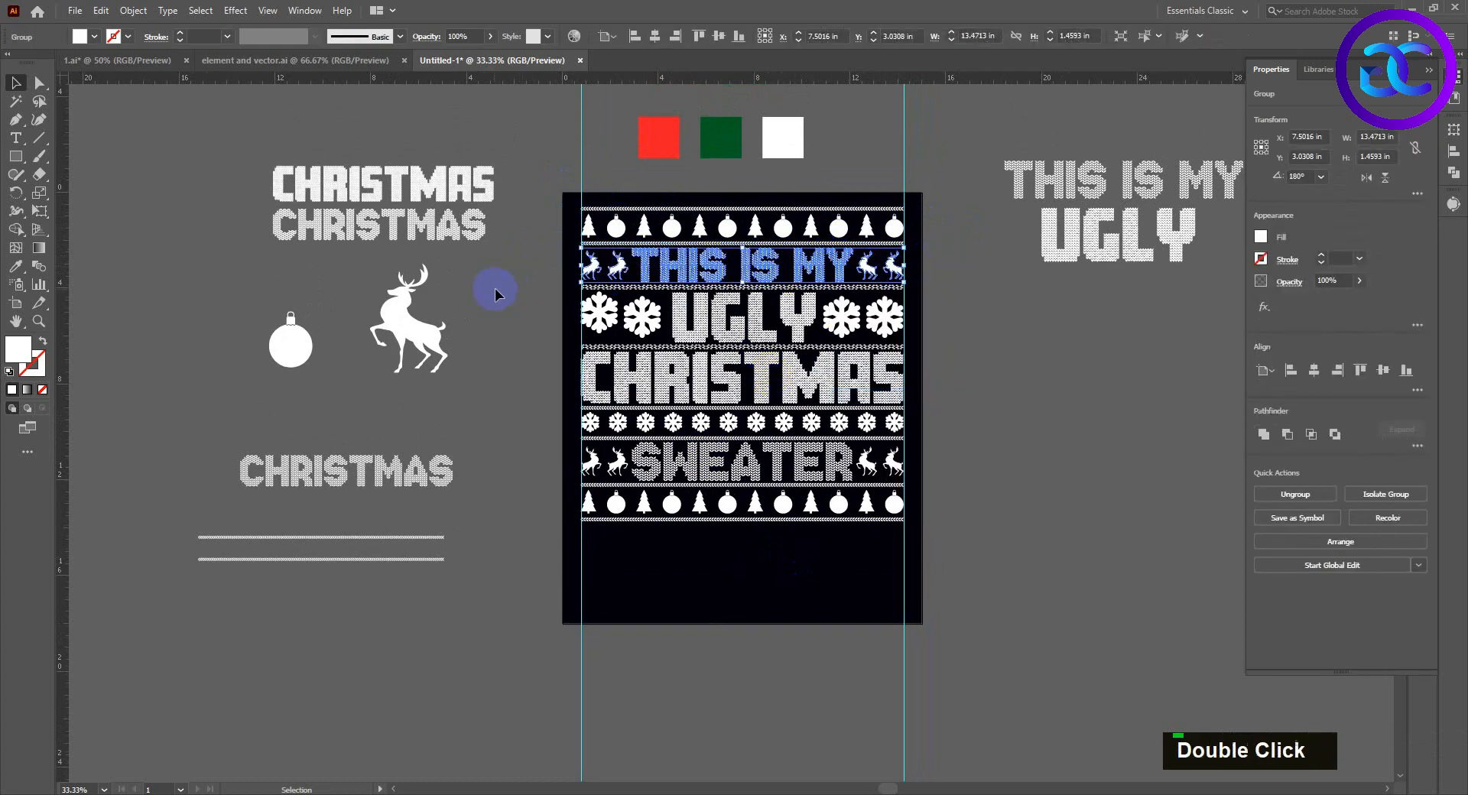
Step: Vertically centre UGLY and its four large snowflakes on each other and group them as one row
left_click_drag(505, 294, 782, 327)
left_click_drag(901, 335, 902, 334)
left_click(720, 36)
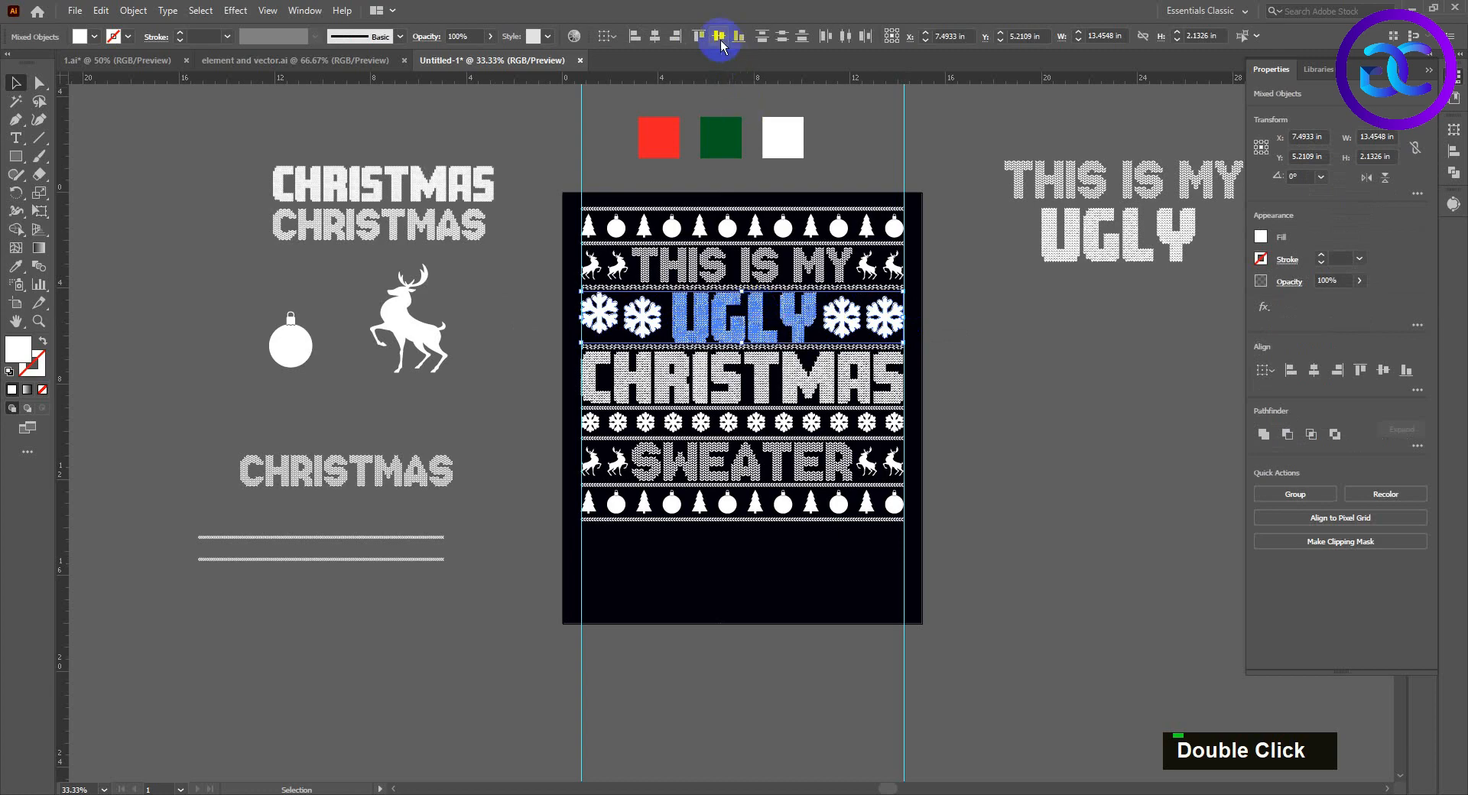
right_click(725, 306)
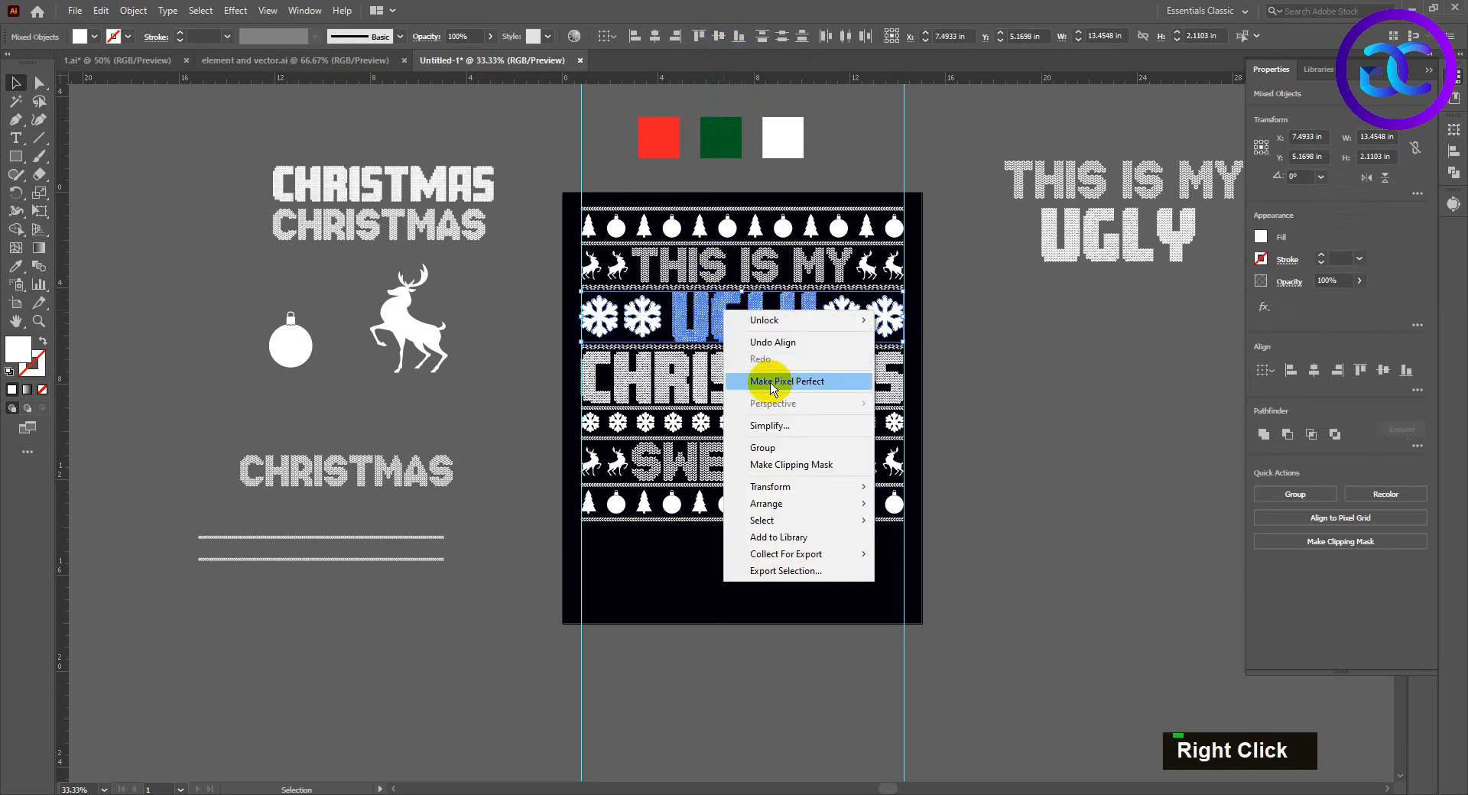
left_click(773, 380)
double_click(514, 367)
Step: Group the small snowflake row, the SWEATER row with its reindeer, and the lower ornament row separately
scroll(745, 340, "down", 1)
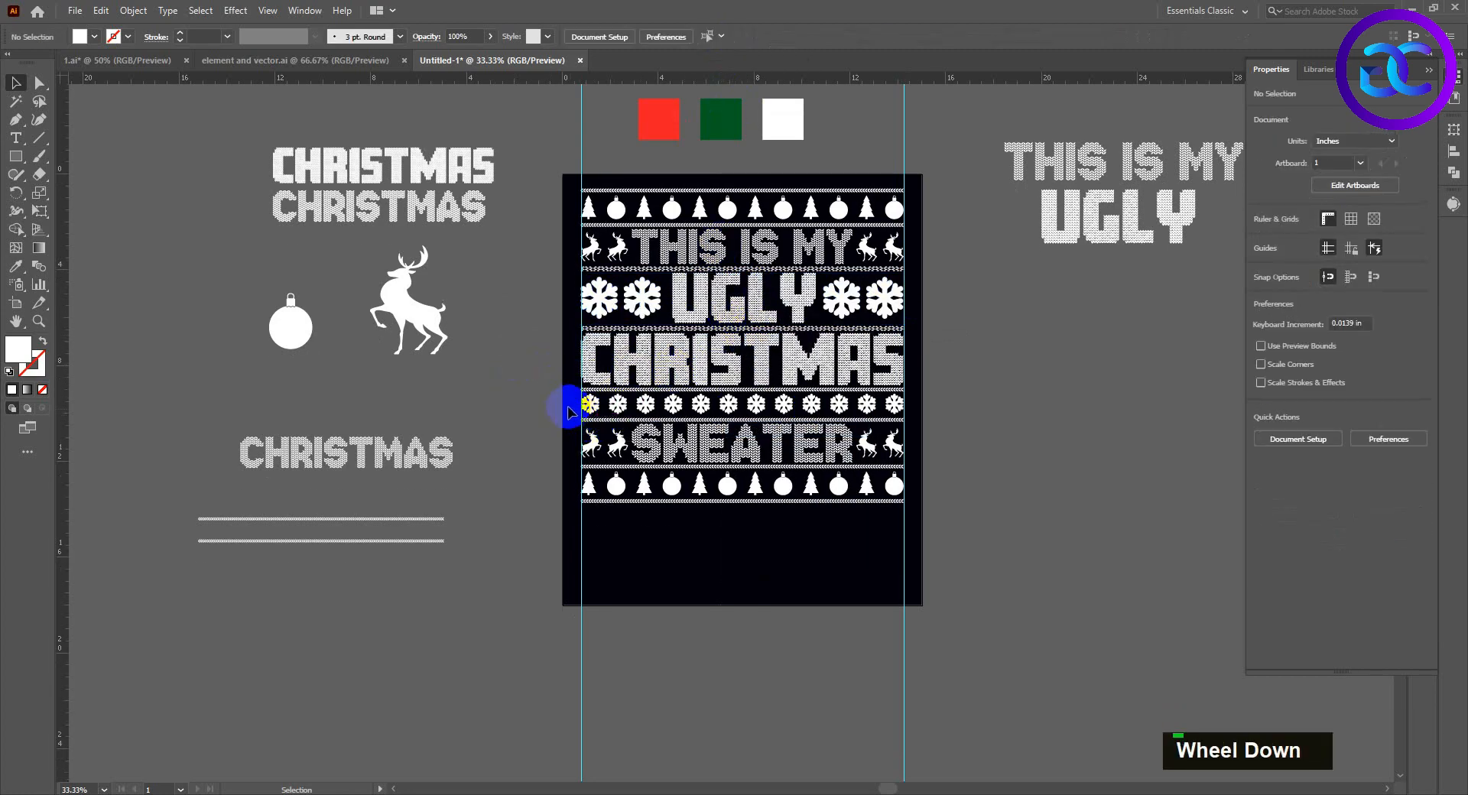
left_click_drag(884, 410, 923, 408)
right_click(875, 406)
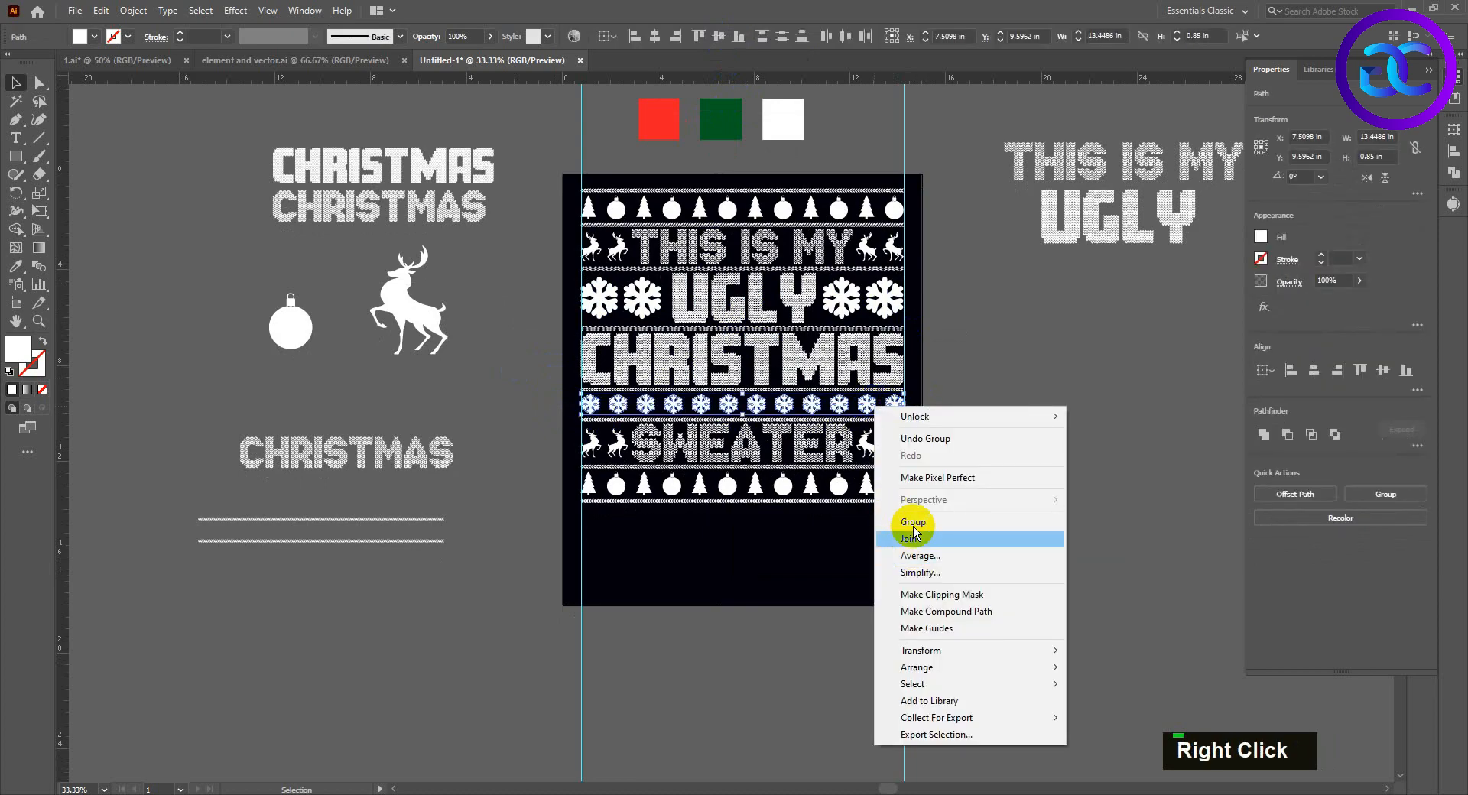
left_click(912, 522)
right_click(905, 445)
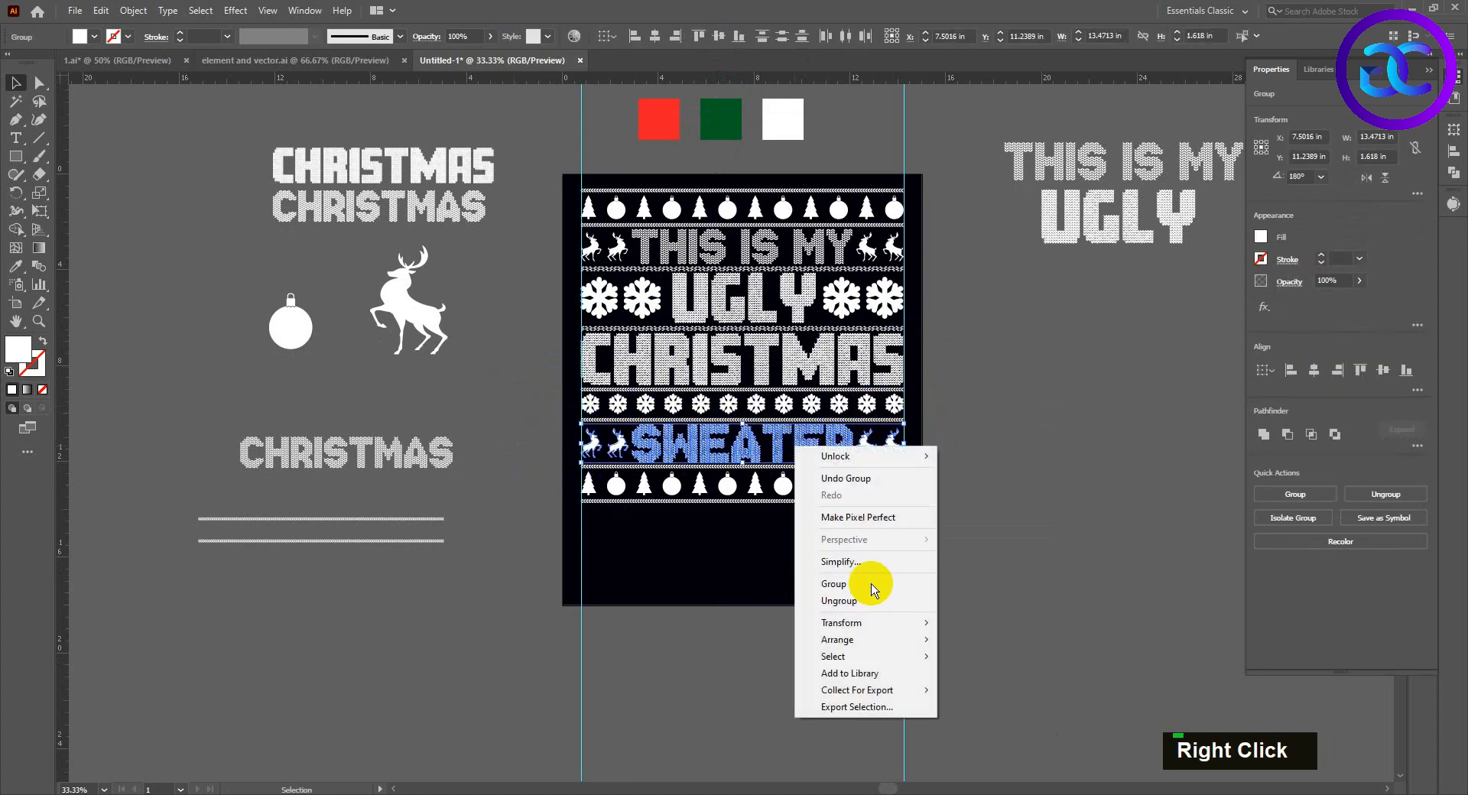
double_click(554, 490)
left_click_drag(945, 494, 946, 493)
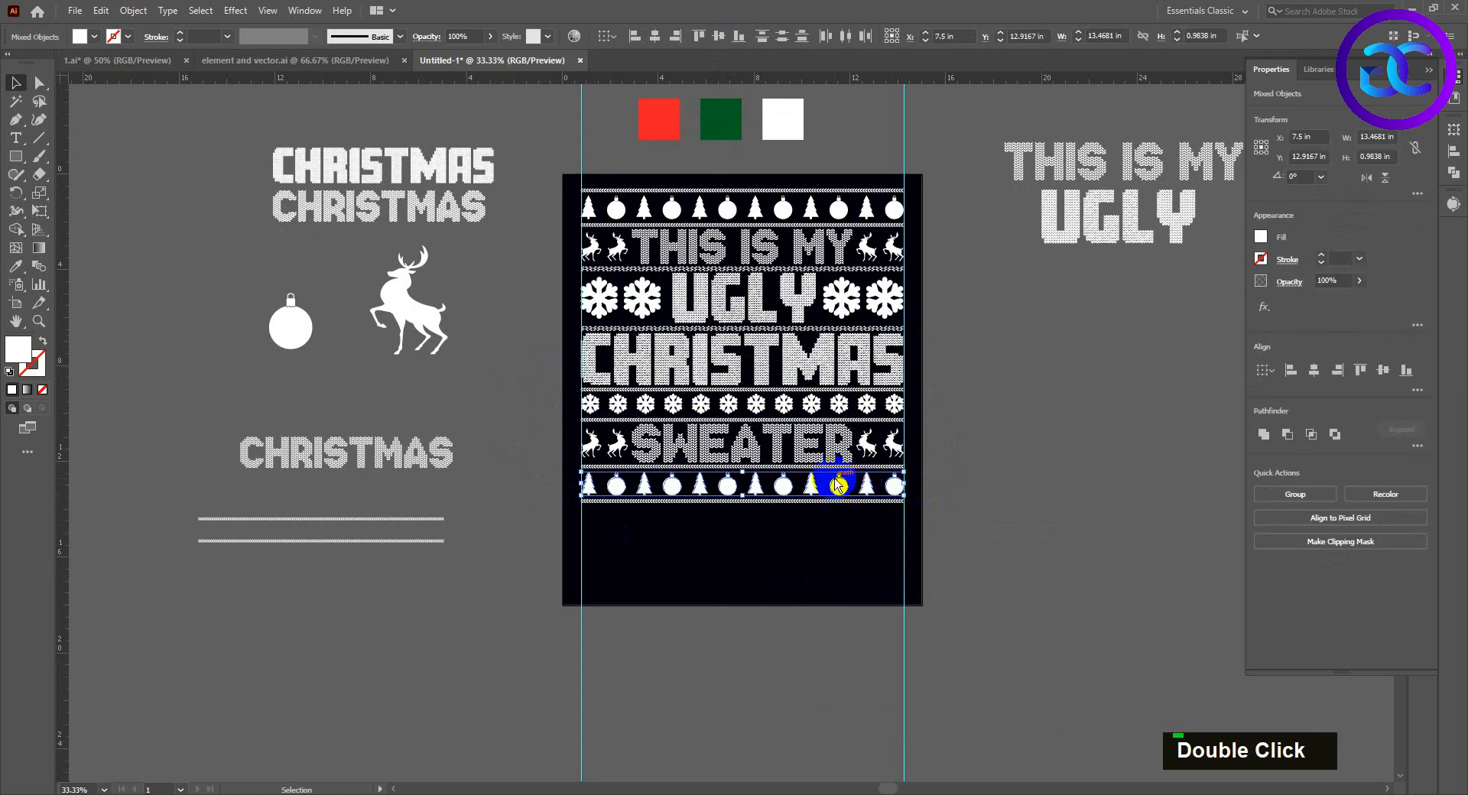
right_click(834, 479)
left_click(871, 616)
Step: Select all rows of the design and distribute the vertical spacing between them evenly, relative to the selection
left_click_drag(812, 575, 672, 162)
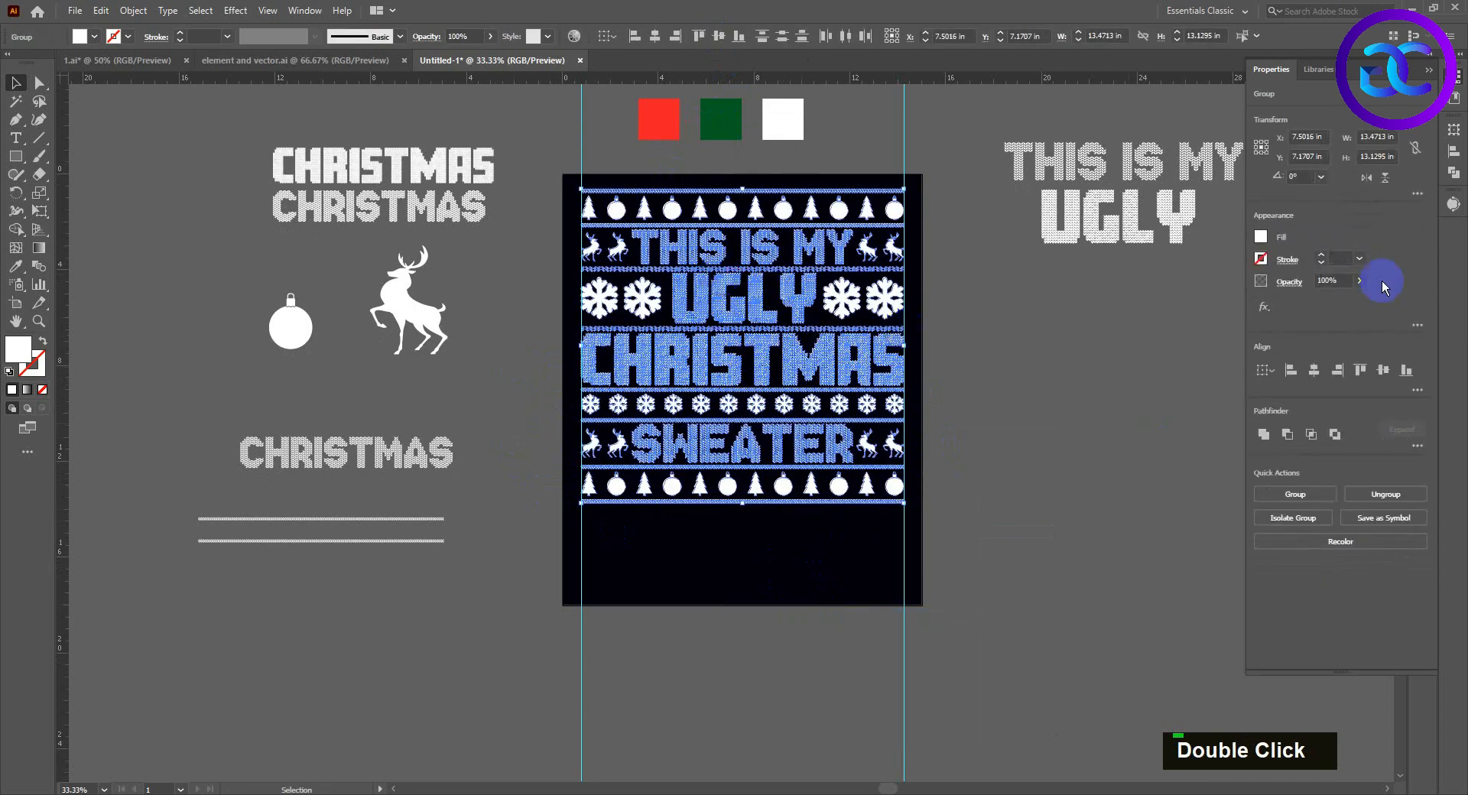
left_click(1418, 390)
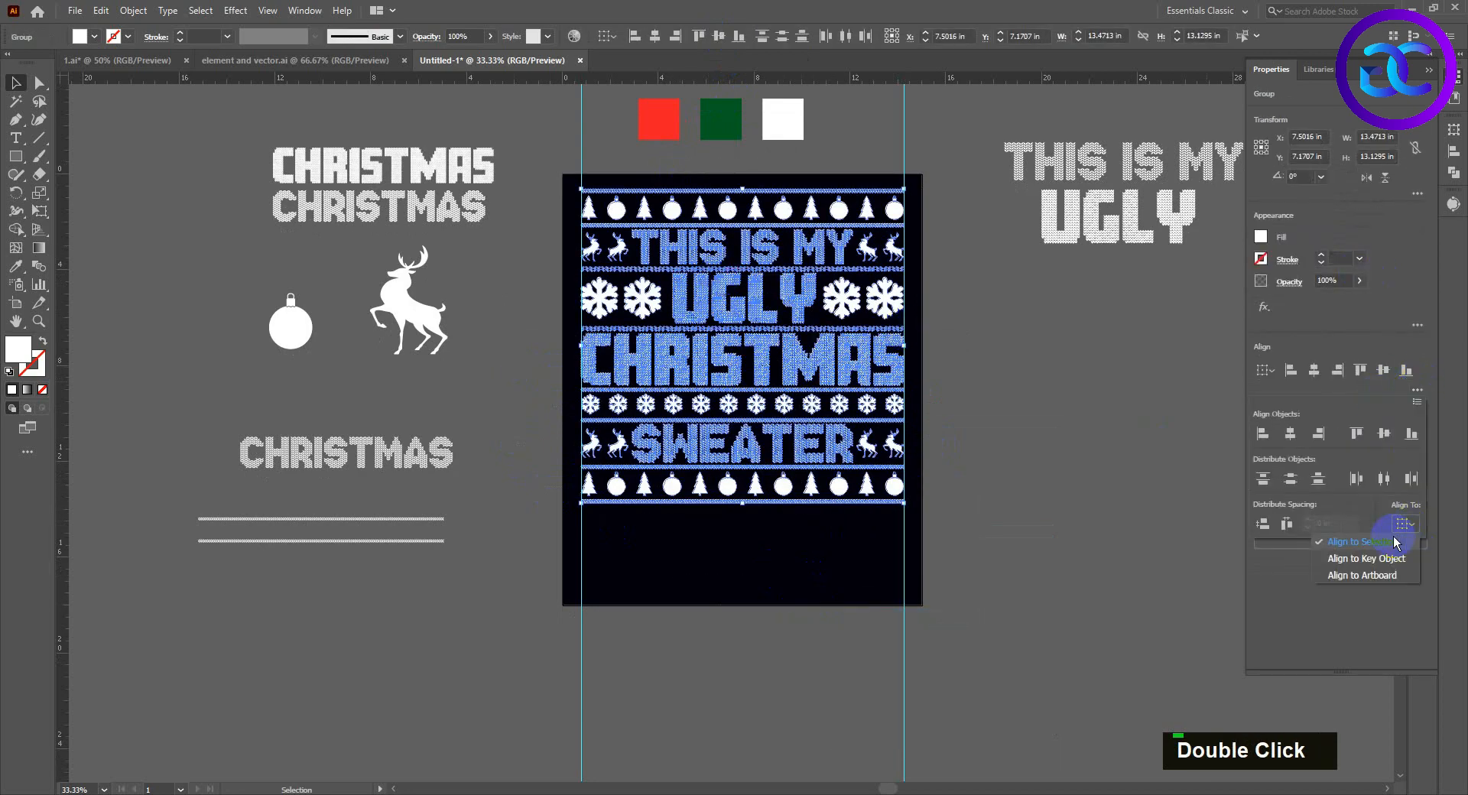
left_click(1266, 526)
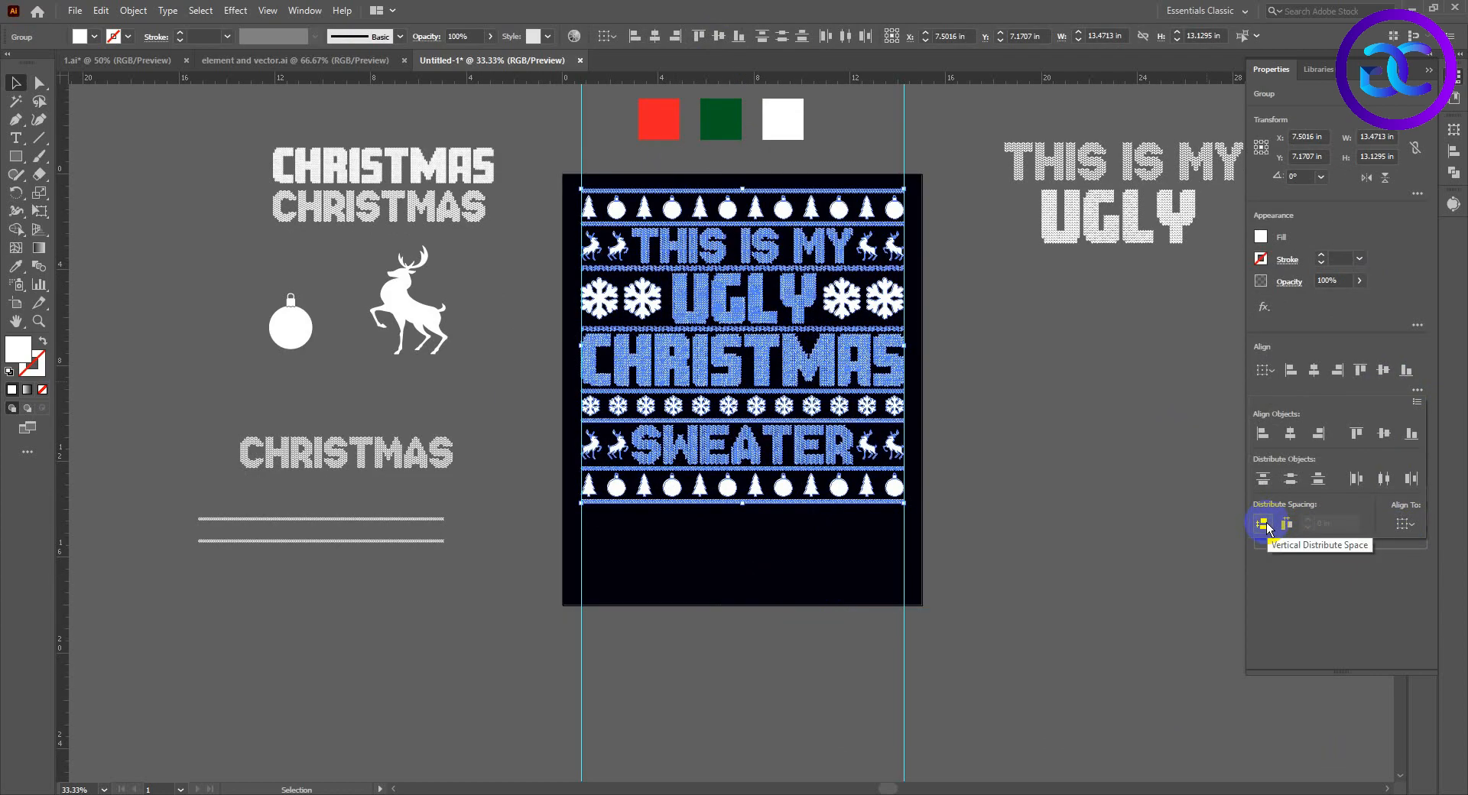
double_click(1130, 504)
key("space")
left_click_drag(1052, 429, 1029, 460)
left_click(707, 331)
right_click(708, 330)
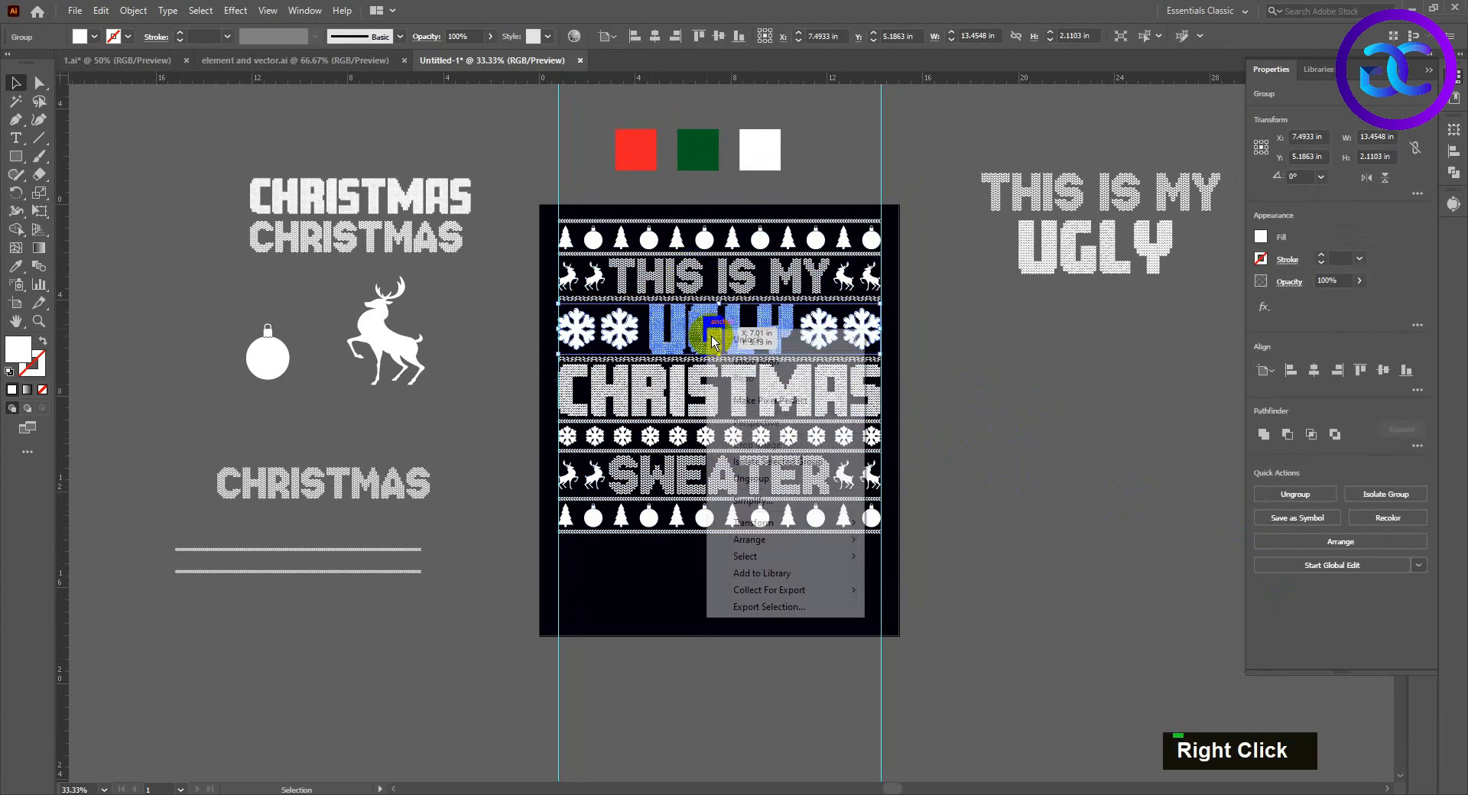
double_click(543, 220)
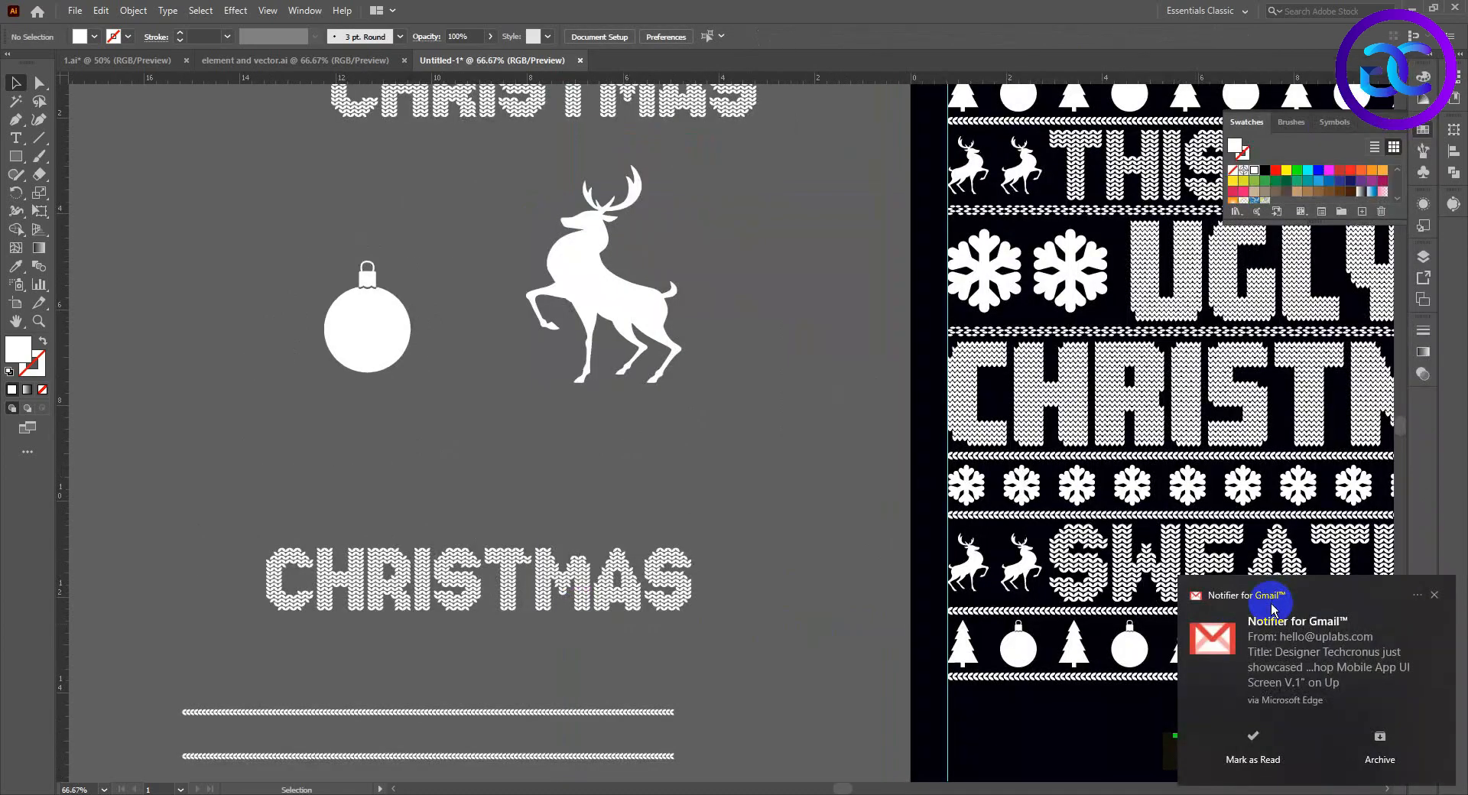
Step: Release the compound path of the letter H in the spare knitted CHRISTMAS text beside the artboard
key("space")
key("space")
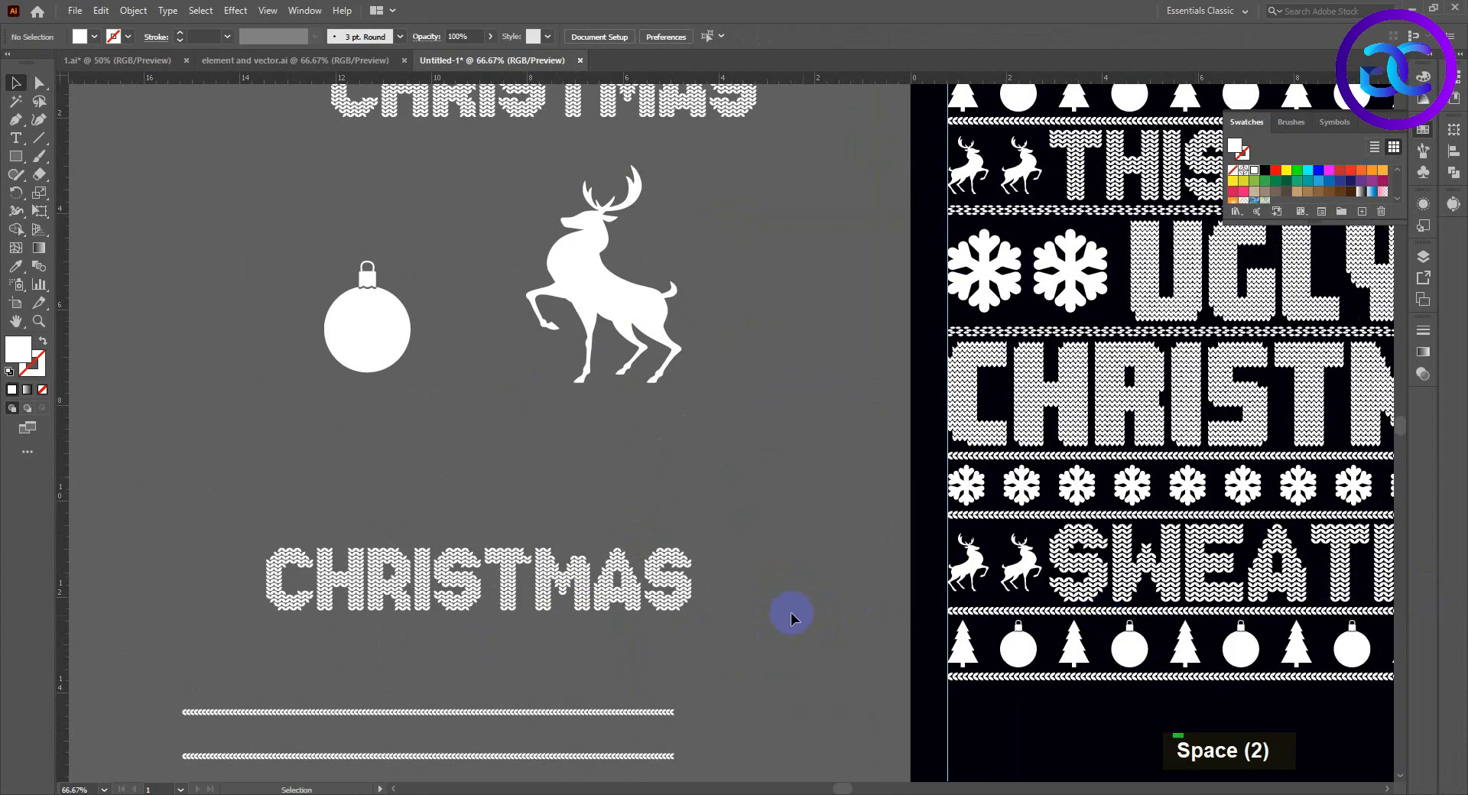
scroll(788, 612, "down", 2, "alt")
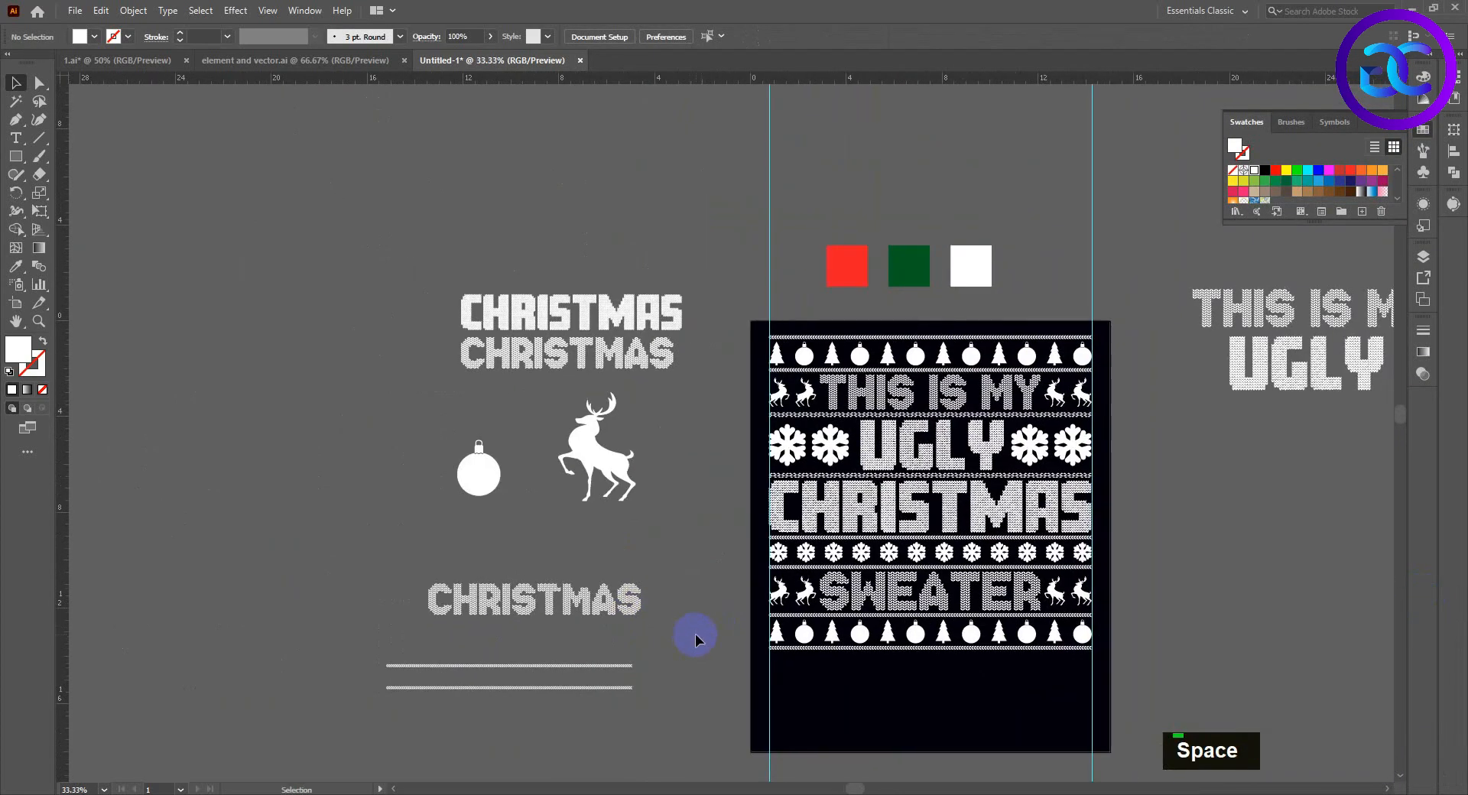
scroll(535, 604, "up", 4, "alt")
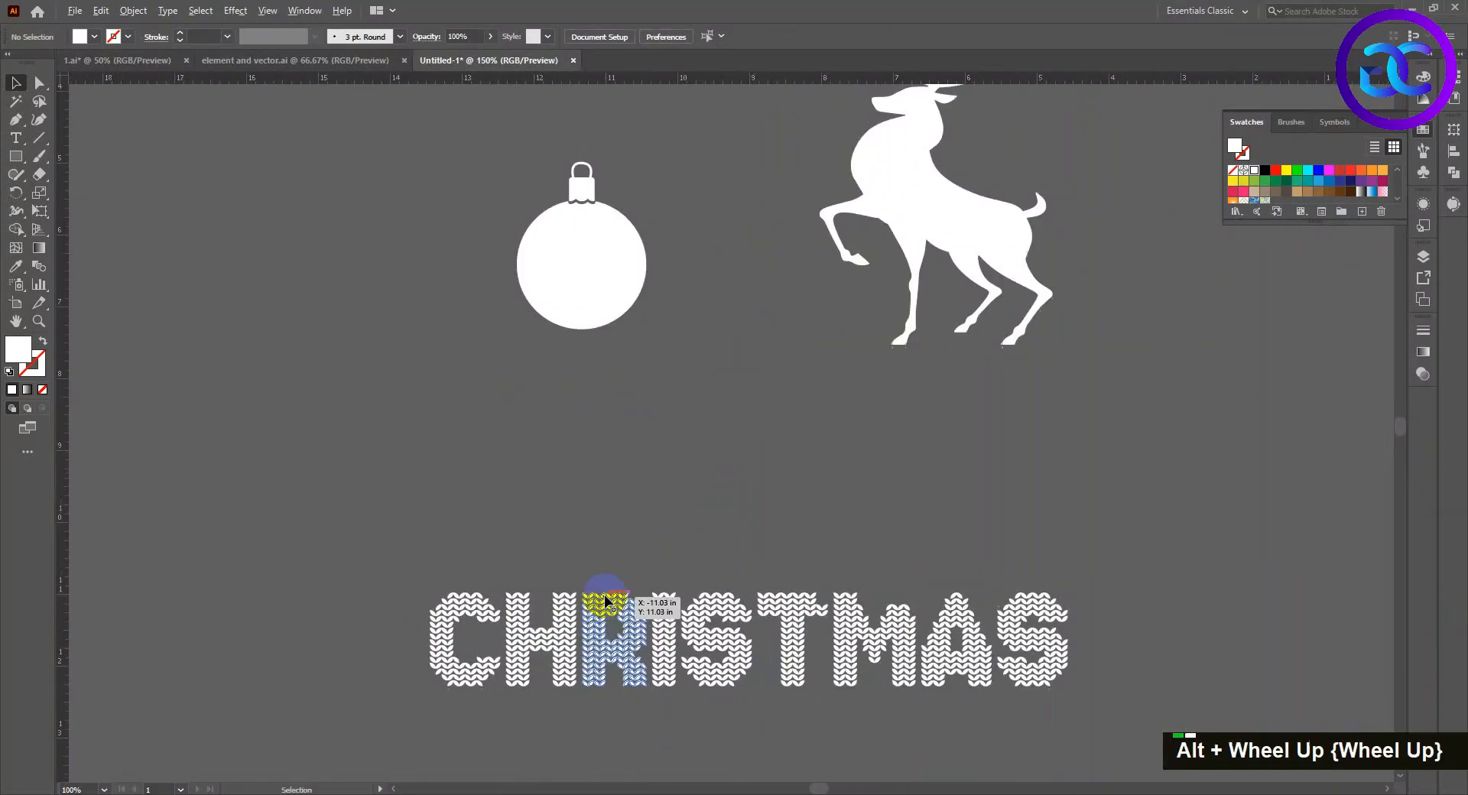
right_click(546, 602)
left_click(589, 456)
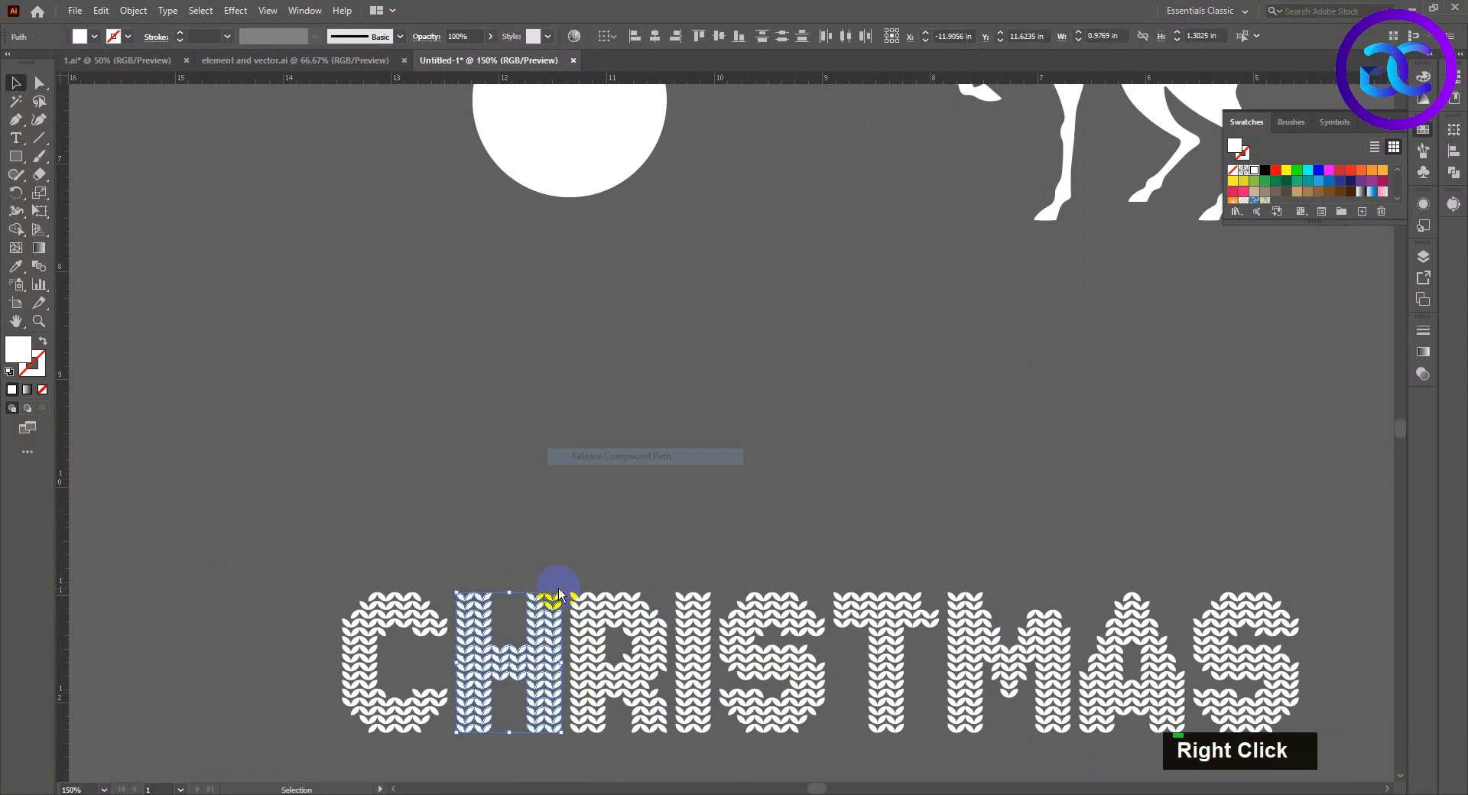
right_click(555, 591)
right_click(542, 599)
left_click(475, 498)
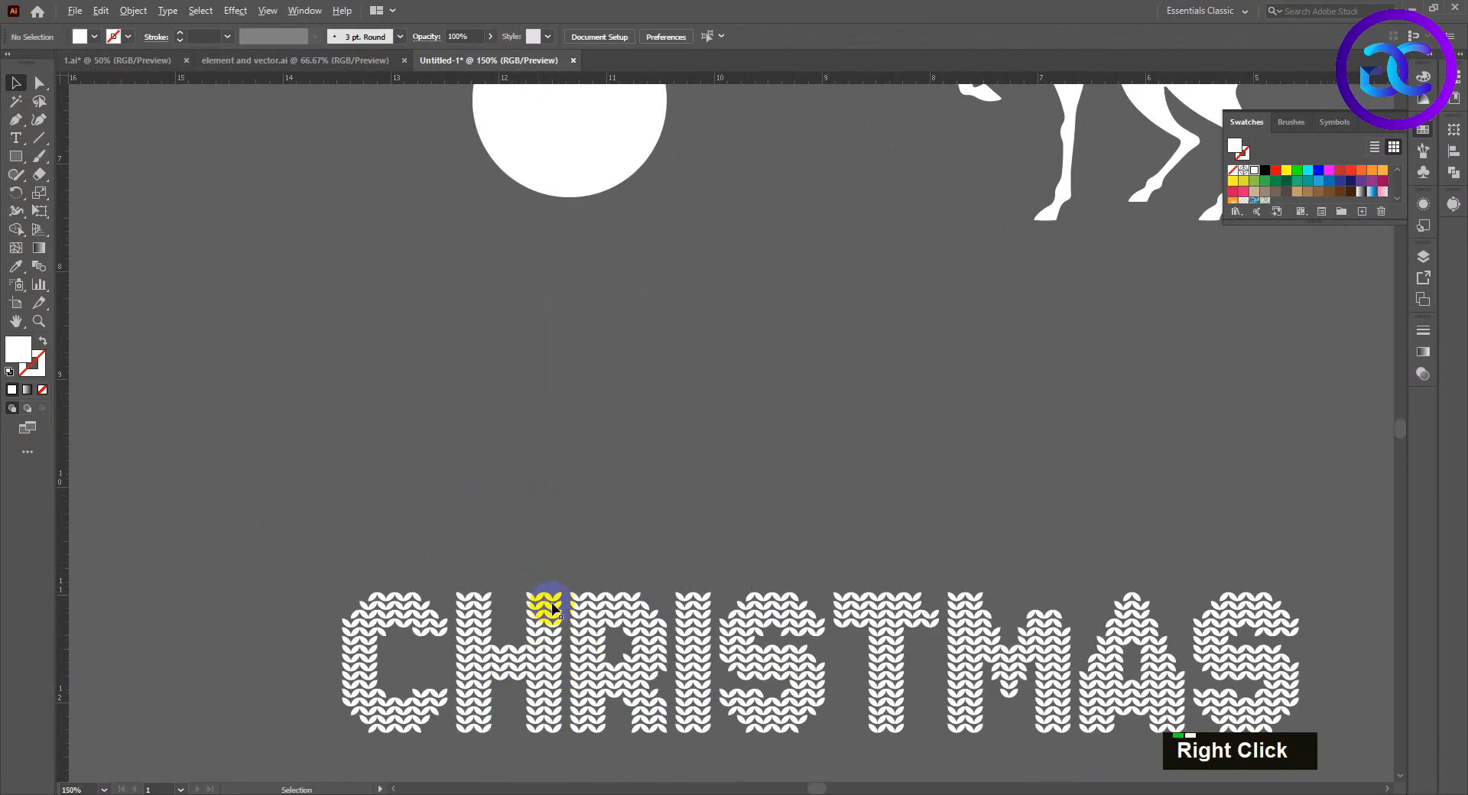
Step: Select one 0.1628 in knit stitch at the top of the H's right stem and move it into the empty space above the text
scroll(557, 554, "up", 2, "alt")
left_click(564, 621)
scroll(563, 604, "down", 3, "alt")
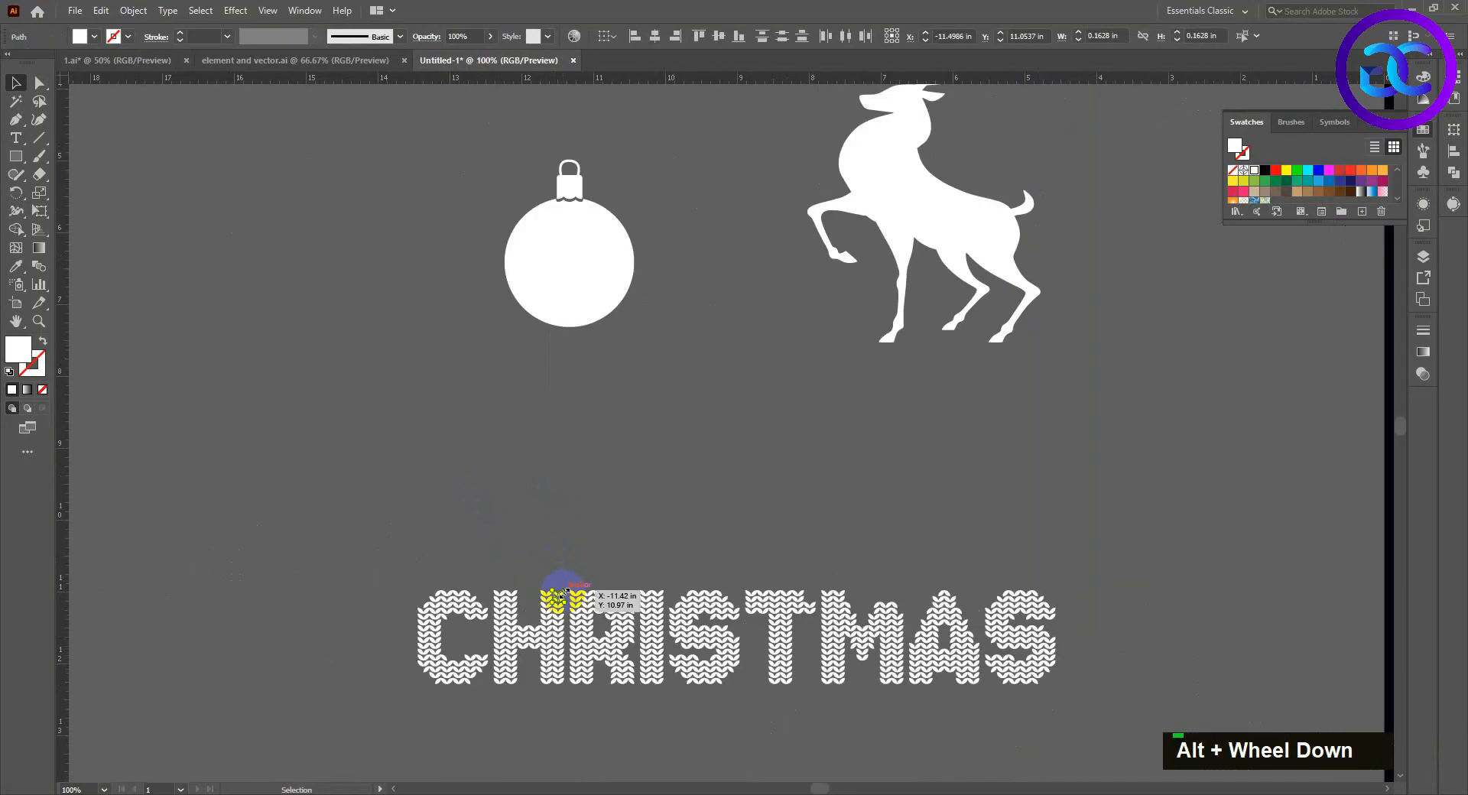
scroll(559, 602, "up", 1, "alt")
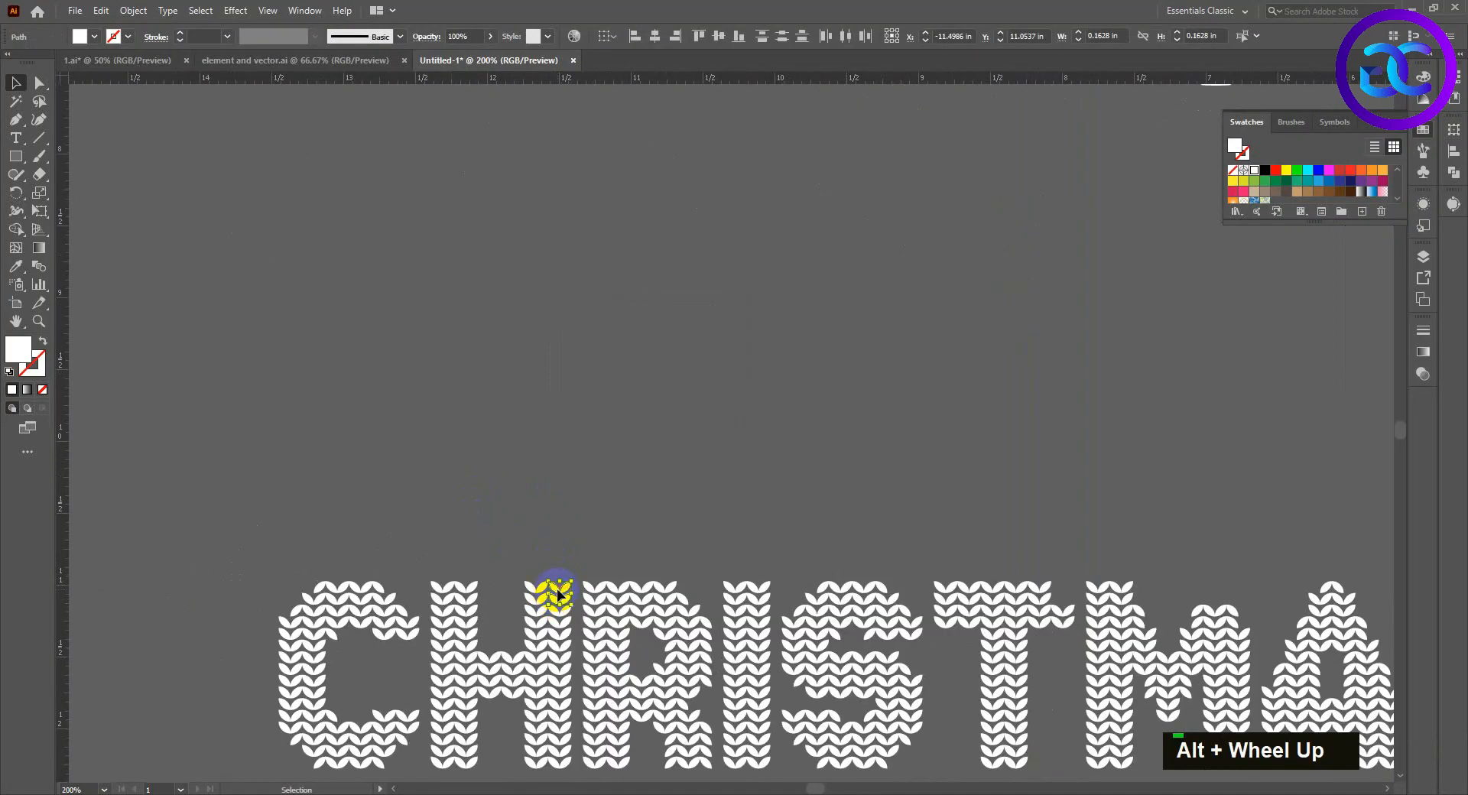
left_click_drag(924, 350, 921, 350)
Step: Move the red, green and white colour squares next to the separated knit stitch
scroll(879, 428, "down", 7, "alt")
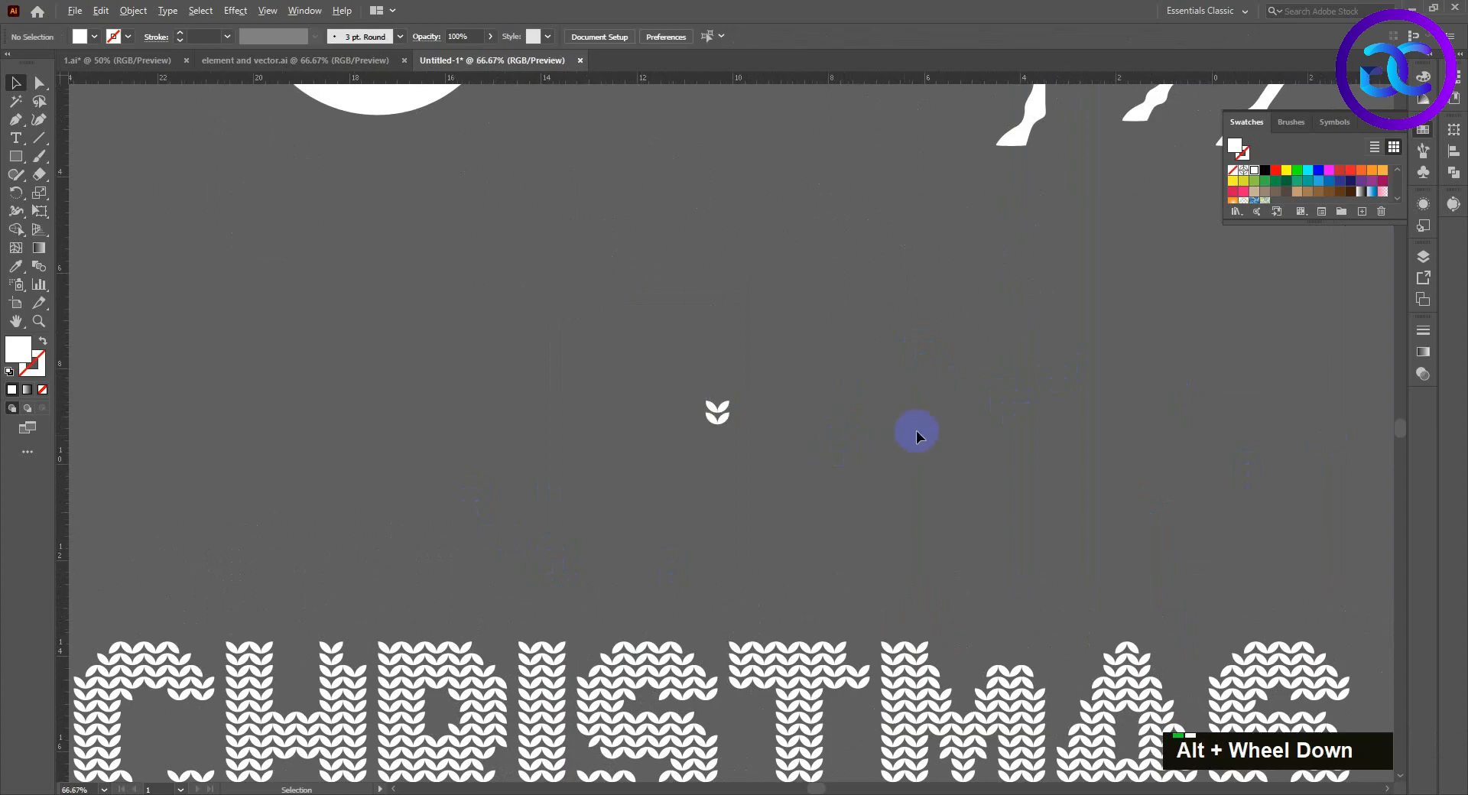
left_click_drag(775, 515, 762, 519)
left_click_drag(806, 372, 686, 535)
Step: Group the knit stitch and make two evenly spaced copies of it to its right
scroll(658, 549, "up", 5, "alt")
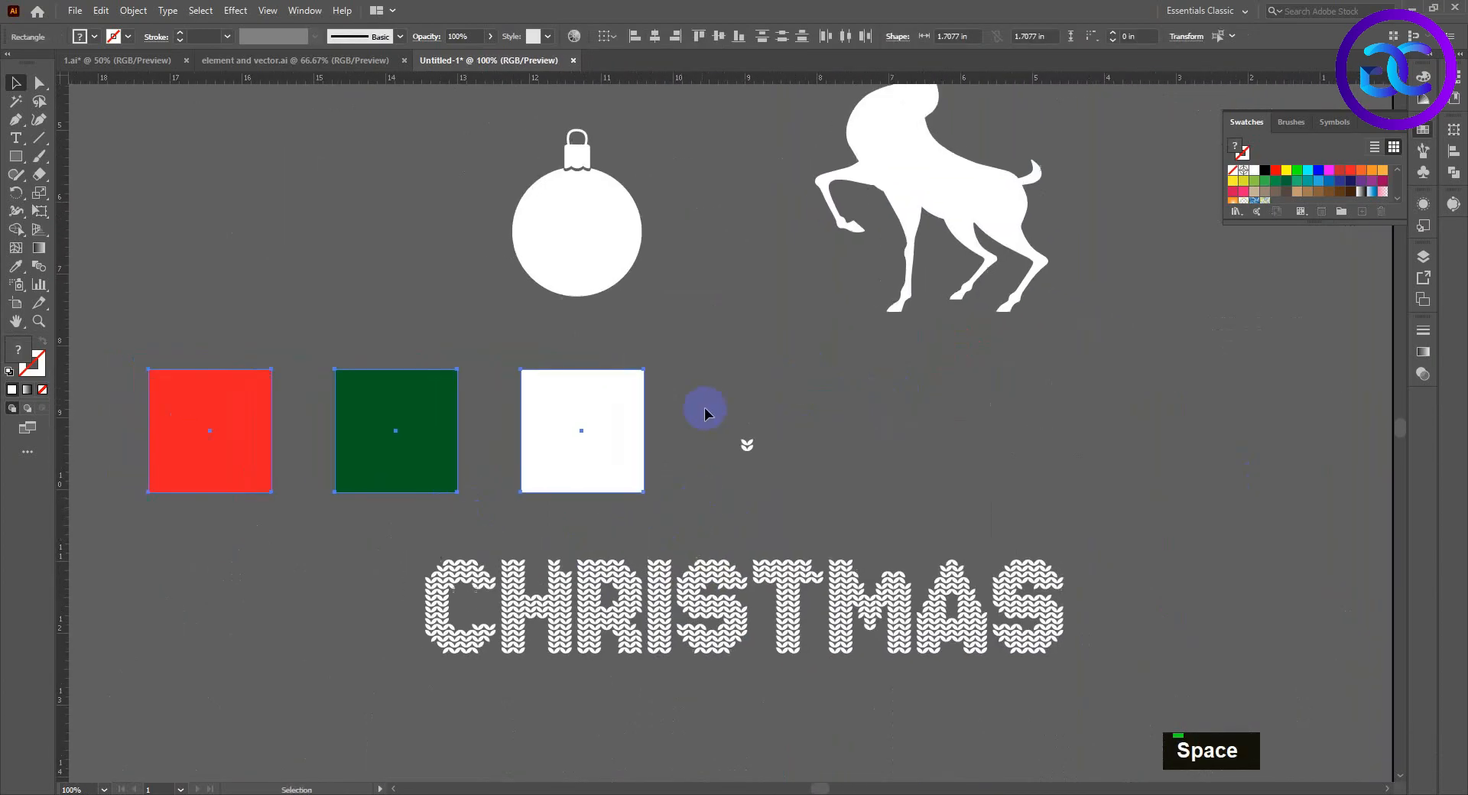
left_click(747, 445)
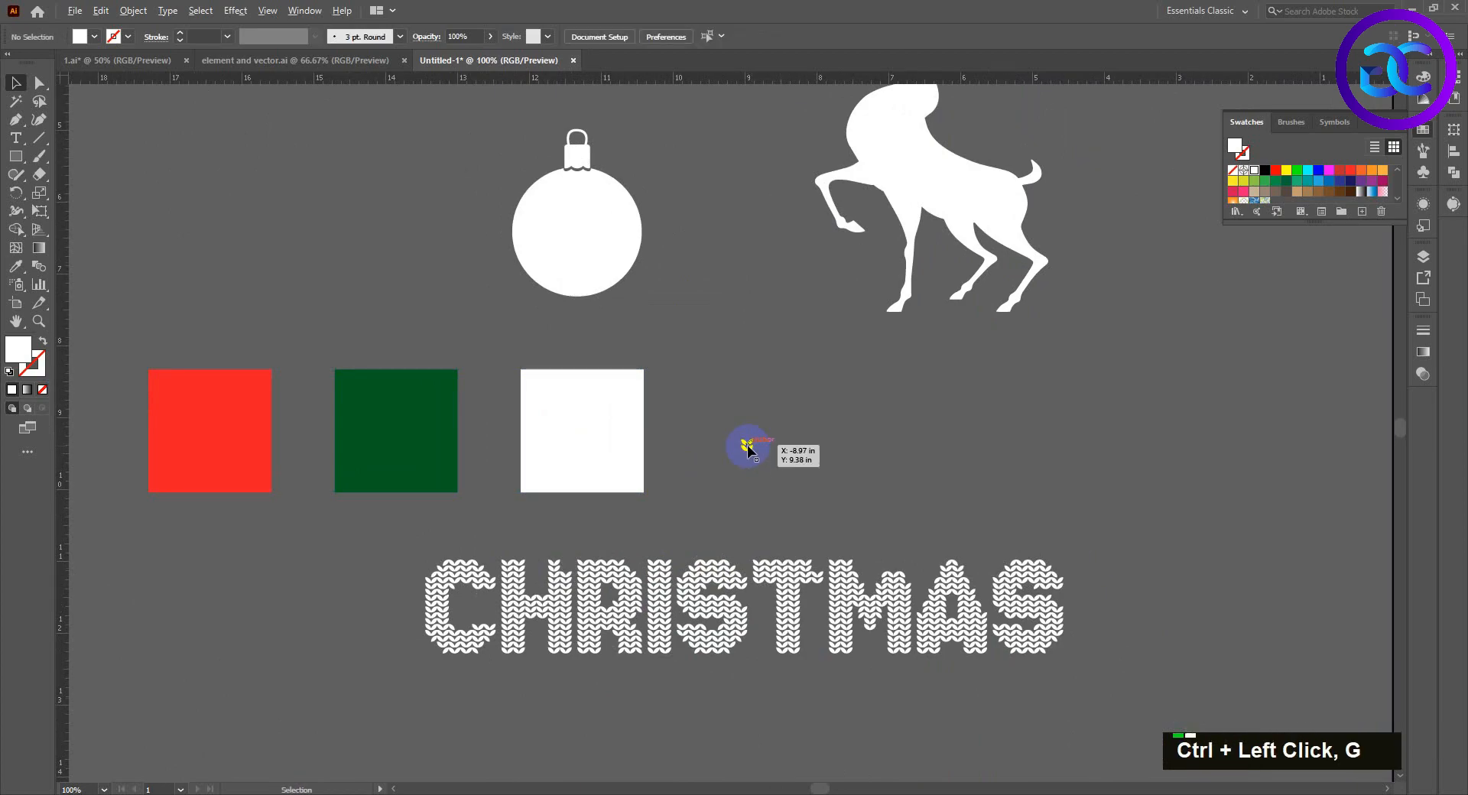
left_click_drag(747, 446, 800, 452)
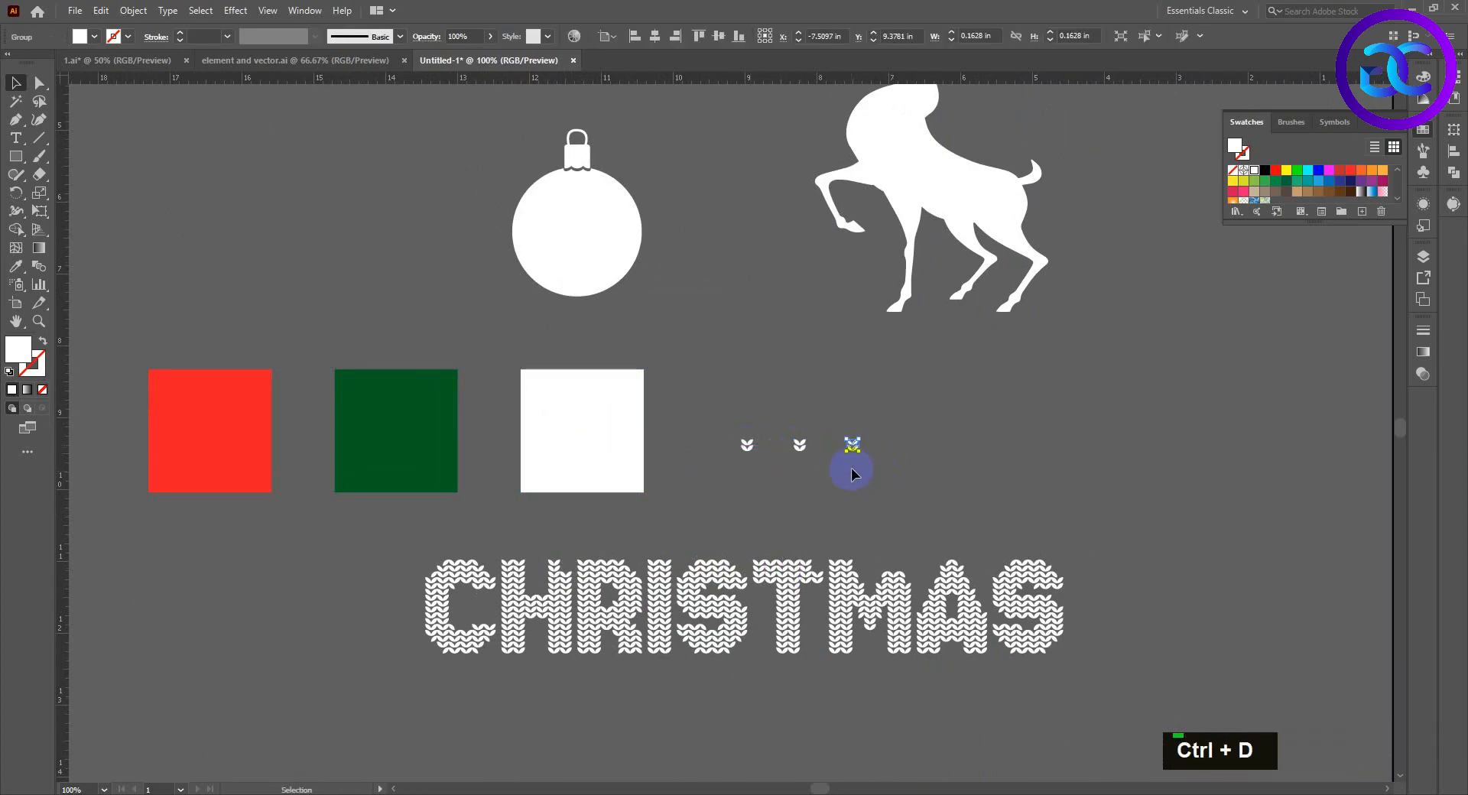
Step: Colour the first stitch red and the second stitch green by sampling the colour squares
double_click(751, 472)
key("i")
left_click(238, 433)
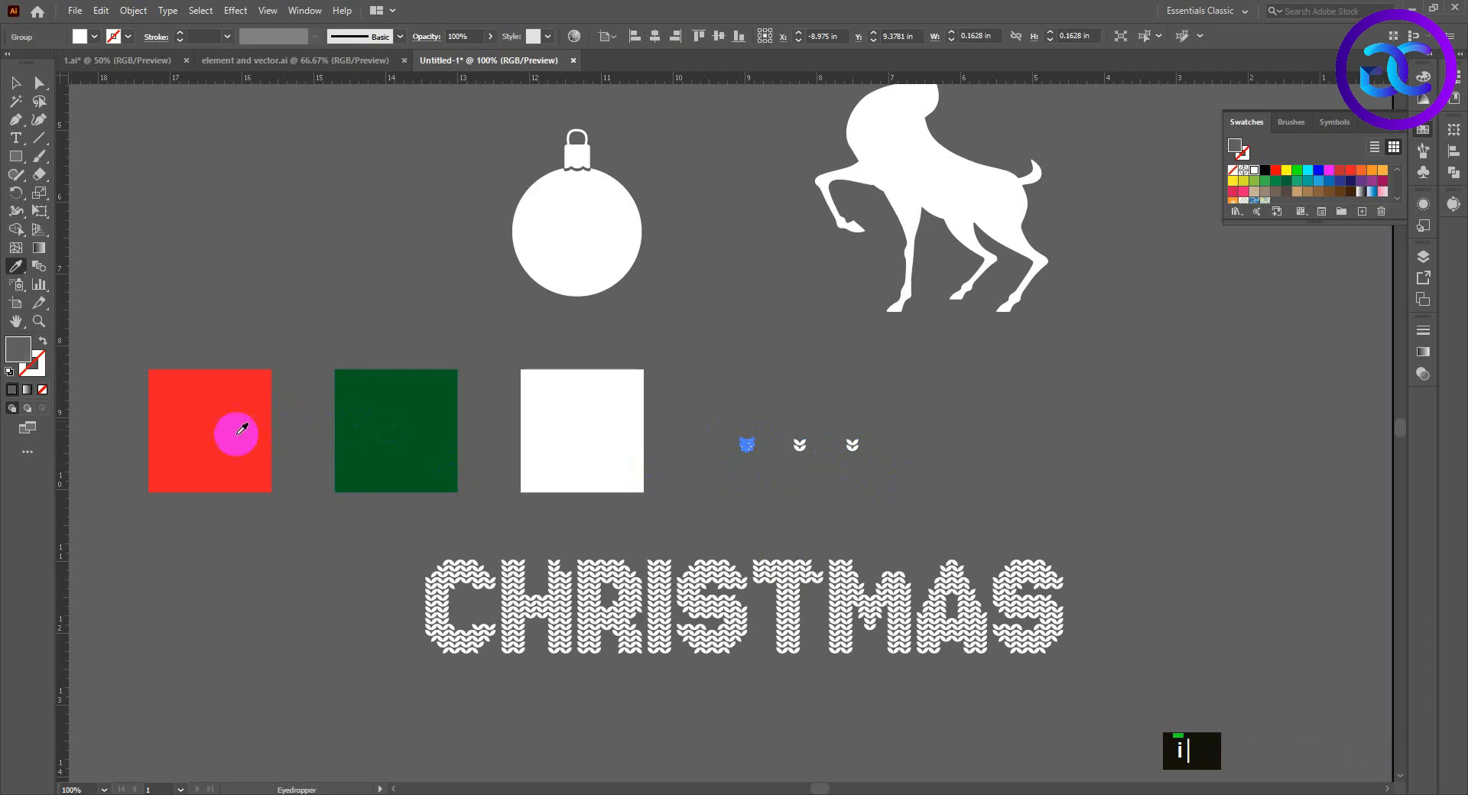
key("v")
key("i")
left_click(365, 430)
key("v")
double_click(718, 456)
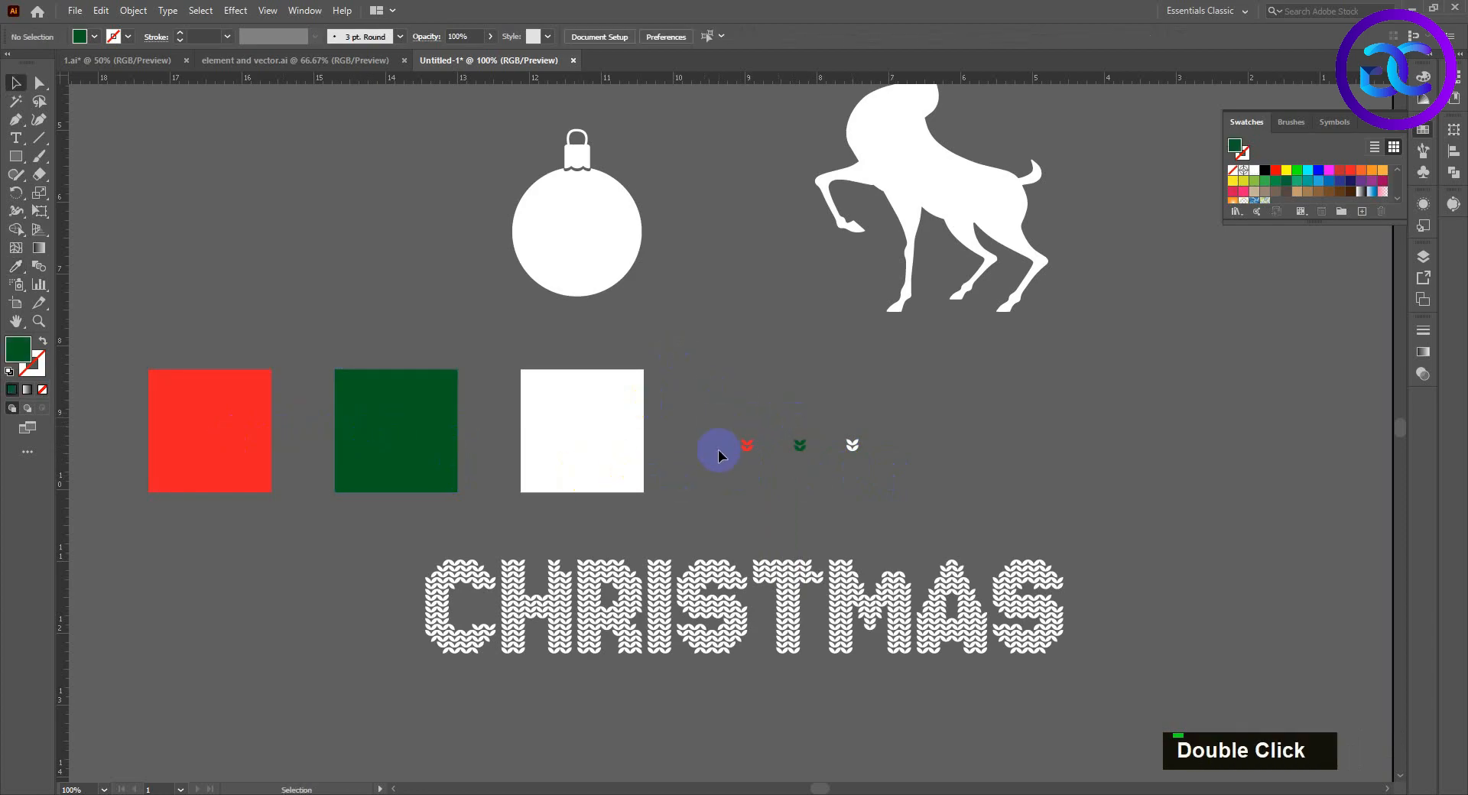
Step: Make a grid pattern swatch from the red knit stitch with the default tile settings
left_click_drag(755, 479, 755, 480)
left_click(131, 11)
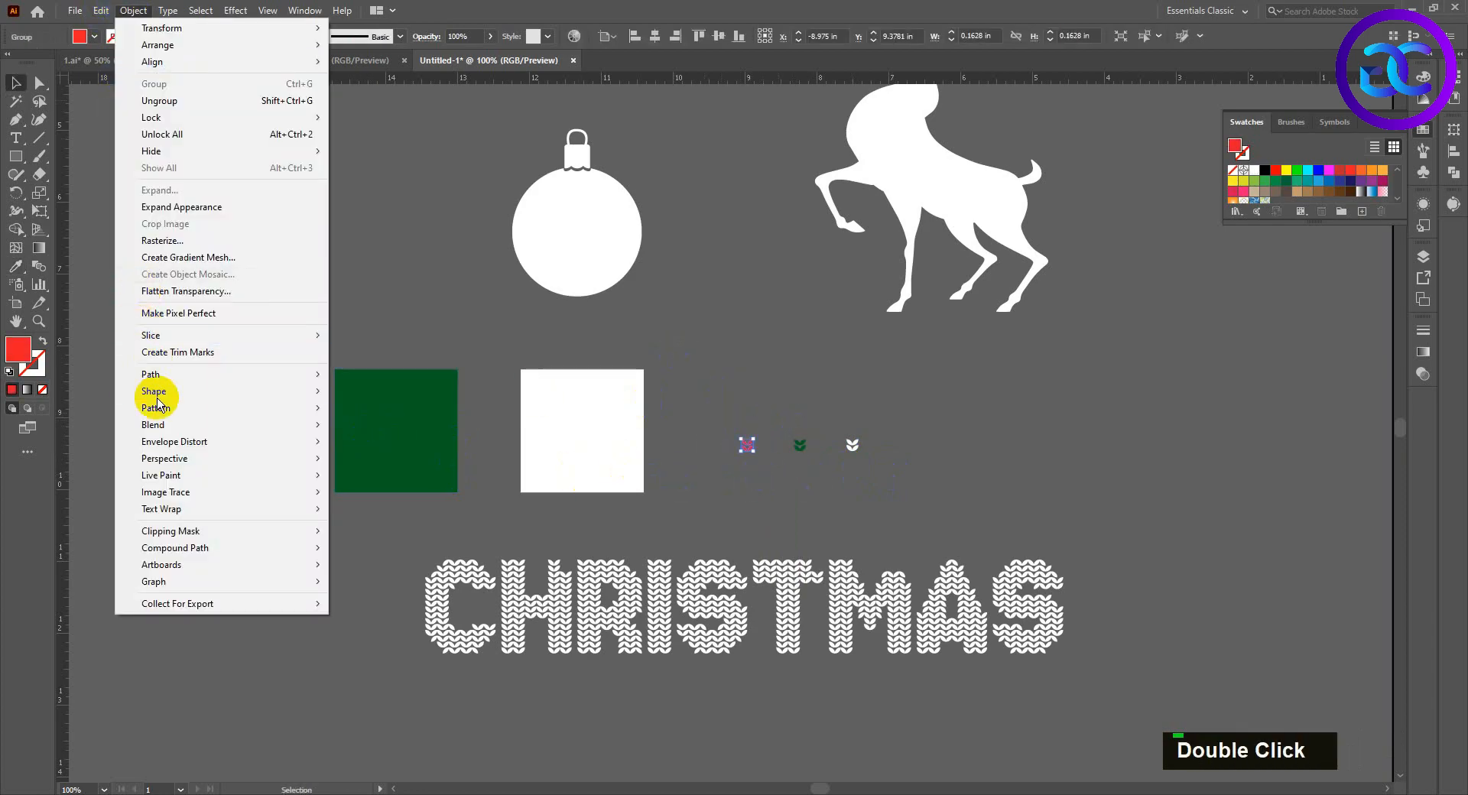
mouse_move(176, 408)
left_click(497, 421)
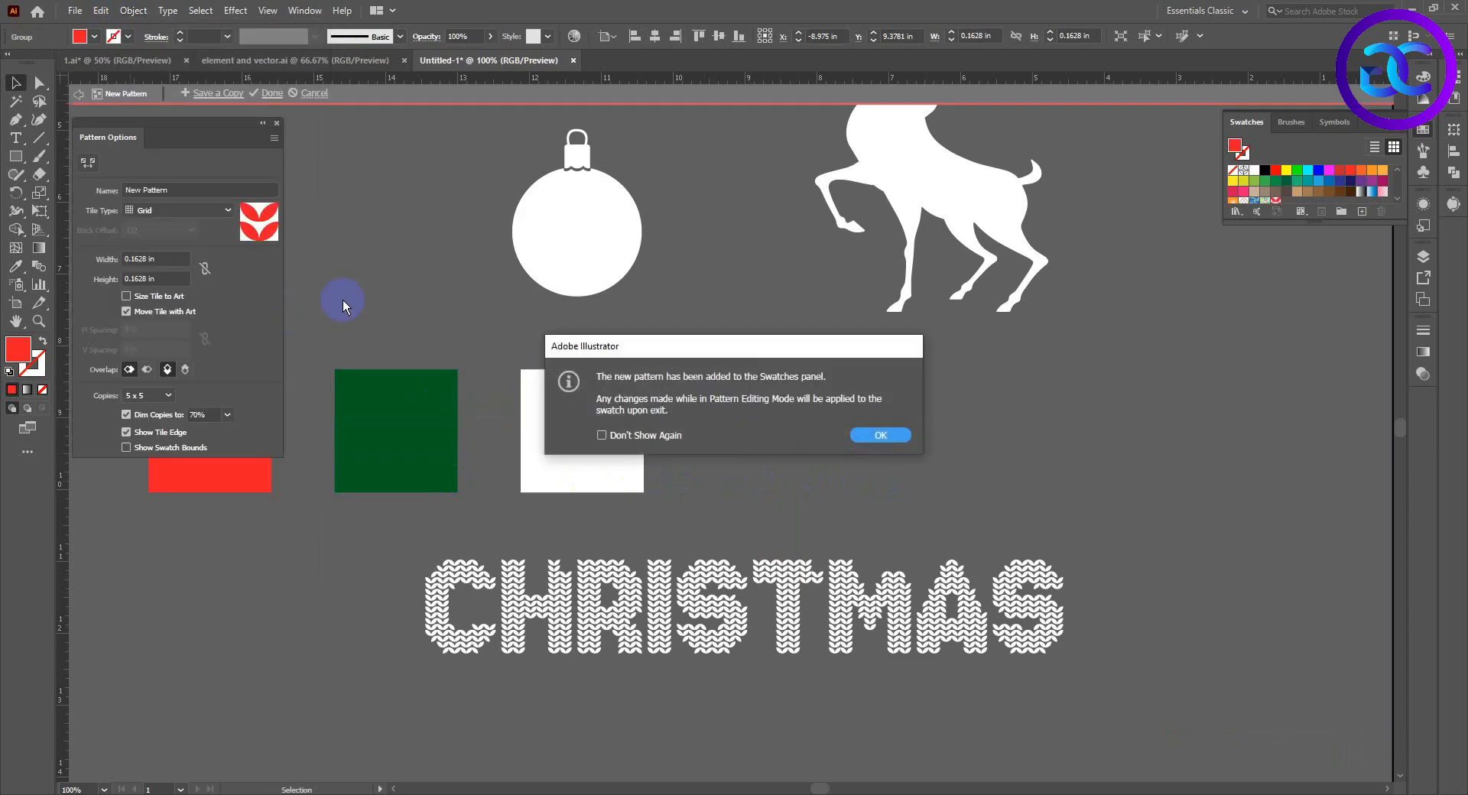
left_click(870, 436)
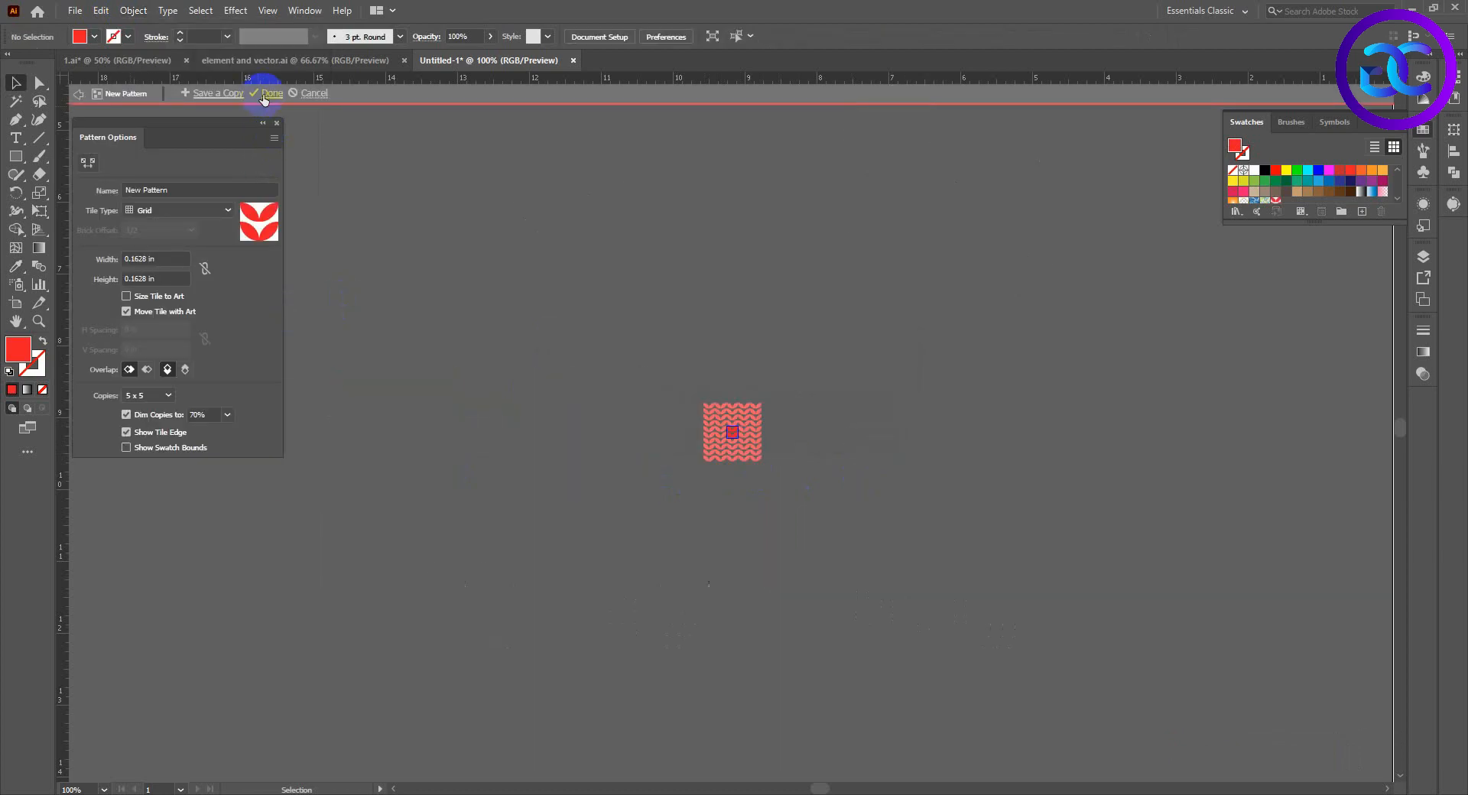
left_click(269, 93)
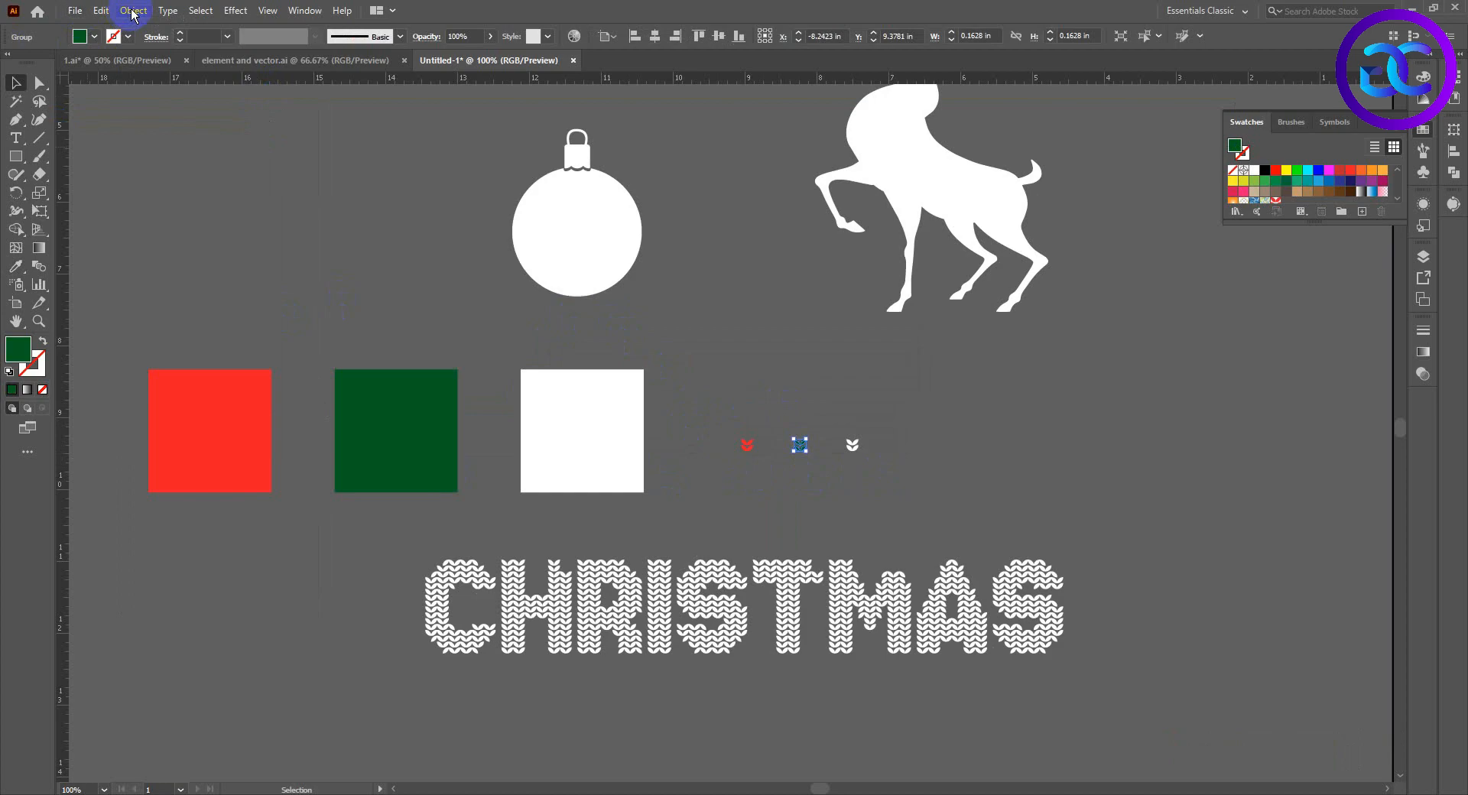
Step: Make a grid pattern swatch from the green knit stitch, keeping the default tile settings
left_click(131, 11)
mouse_move(198, 407)
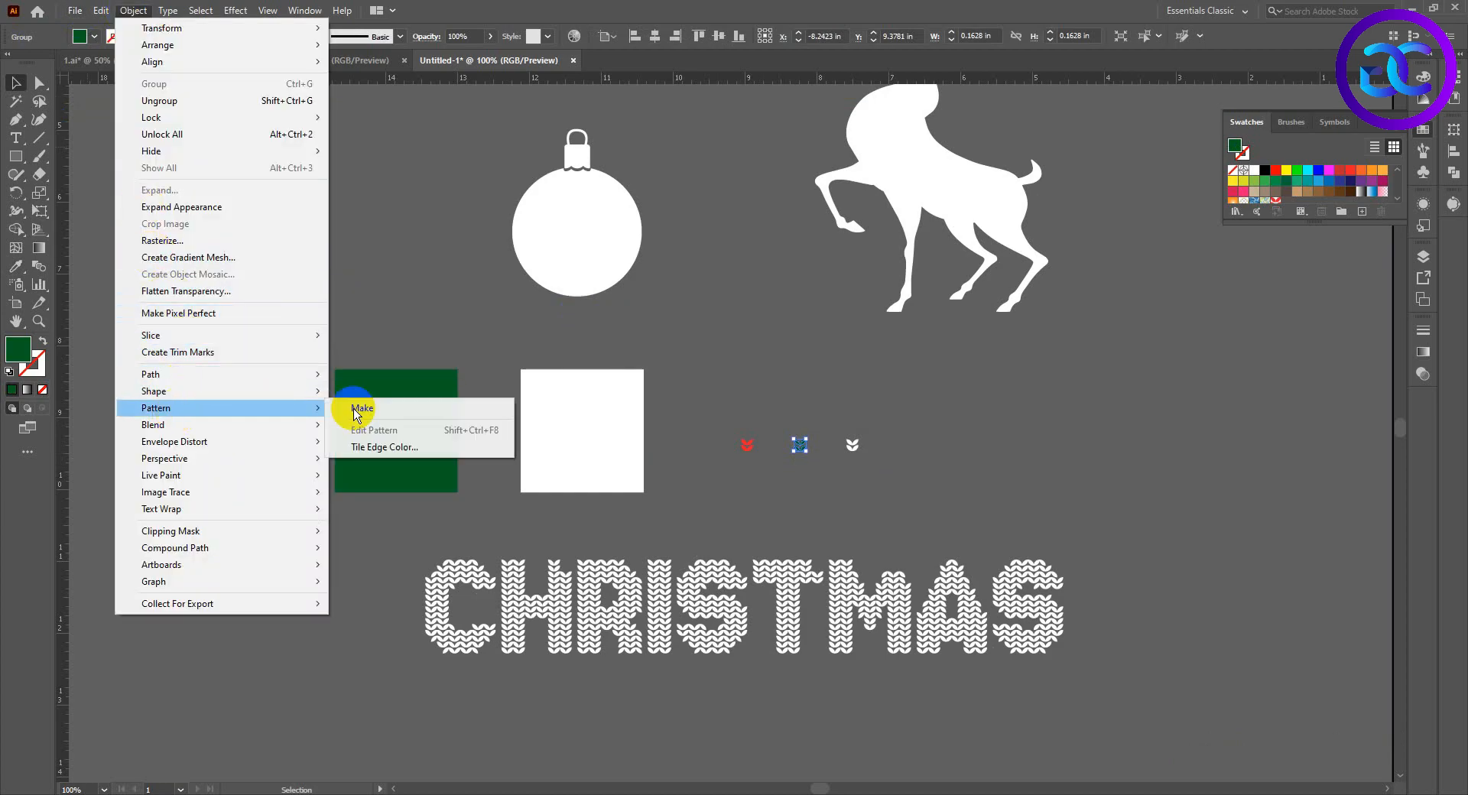
double_click(355, 412)
left_click(305, 98)
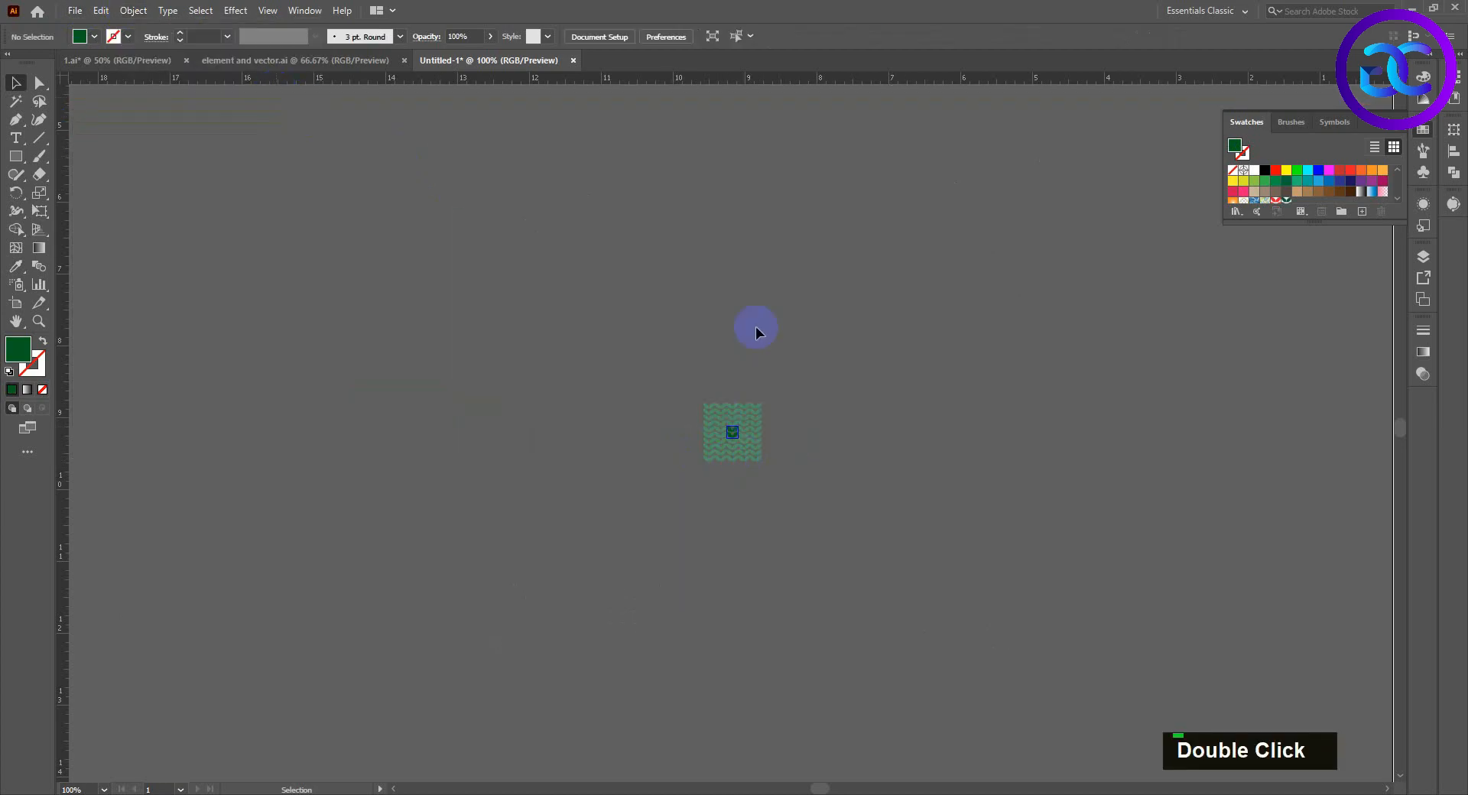
Step: Make a grid pattern swatch from the white knit stitch and dismiss the mail notification
left_click_drag(879, 485, 837, 432)
left_click(133, 11)
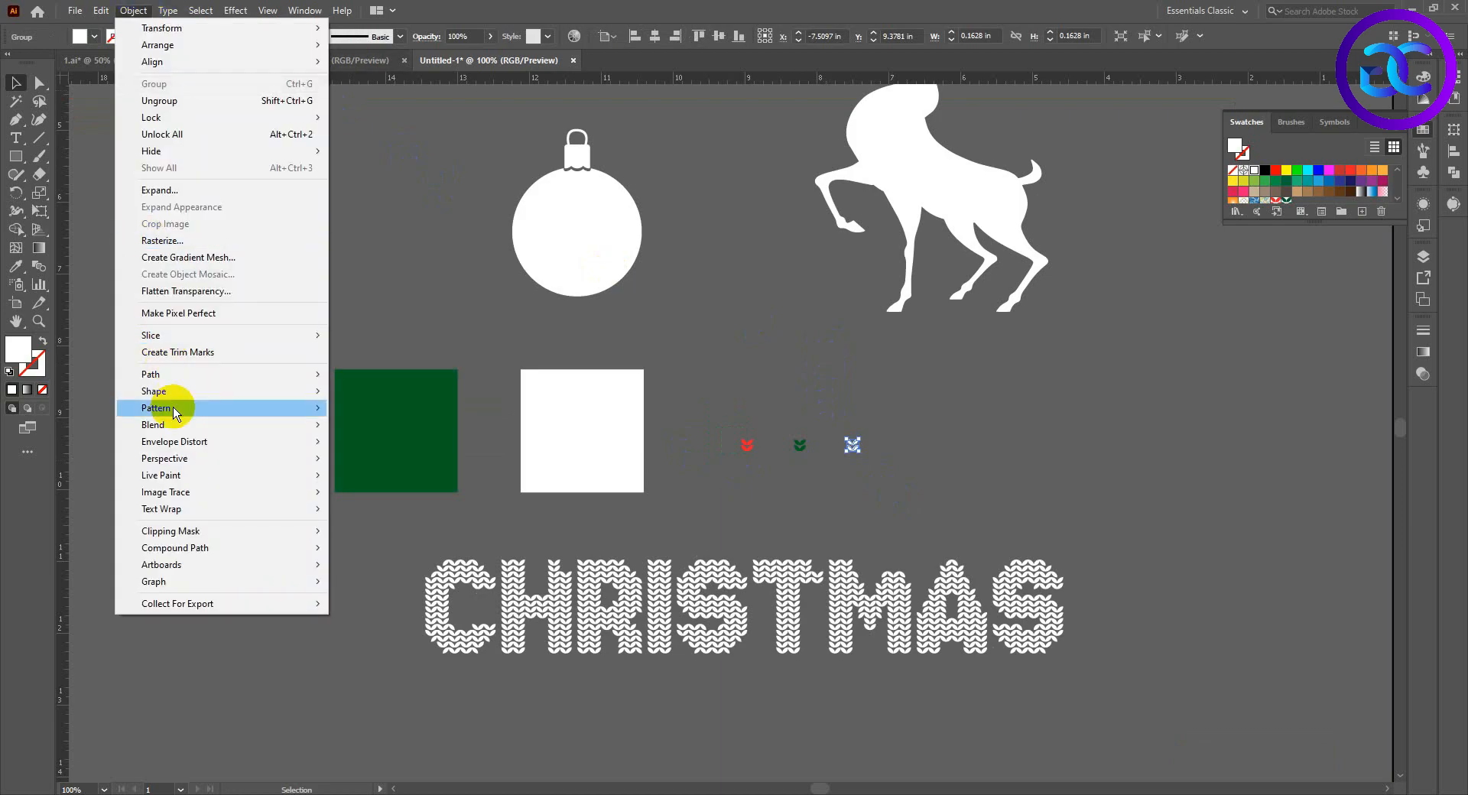
mouse_move(176, 407)
double_click(370, 409)
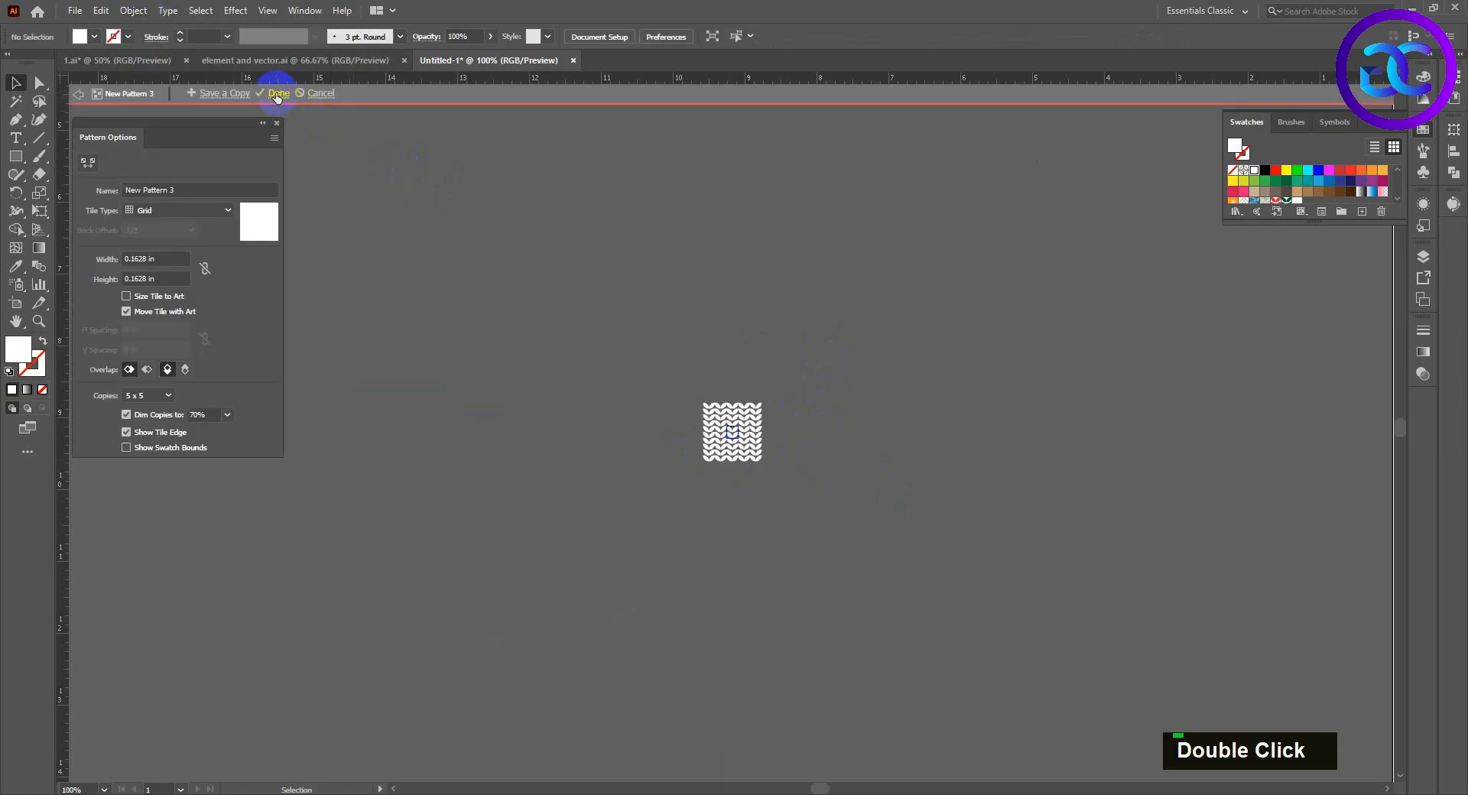
left_click(277, 94)
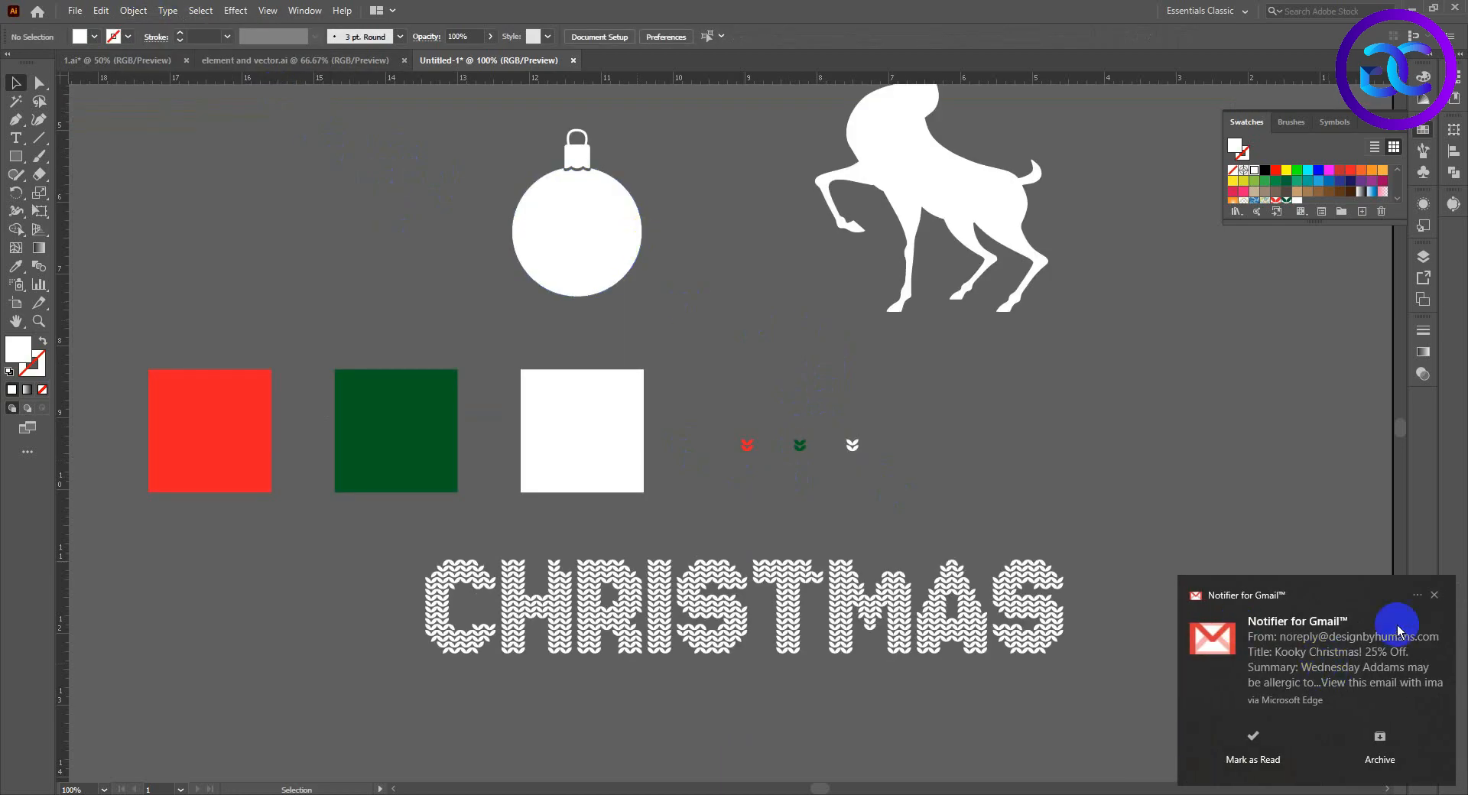
left_click(1434, 595)
Step: Select the first tree in the artboard's top row and enlarge the swatch list to show all swatches
scroll(1124, 439, "down", 1)
scroll(747, 517, "down", 1)
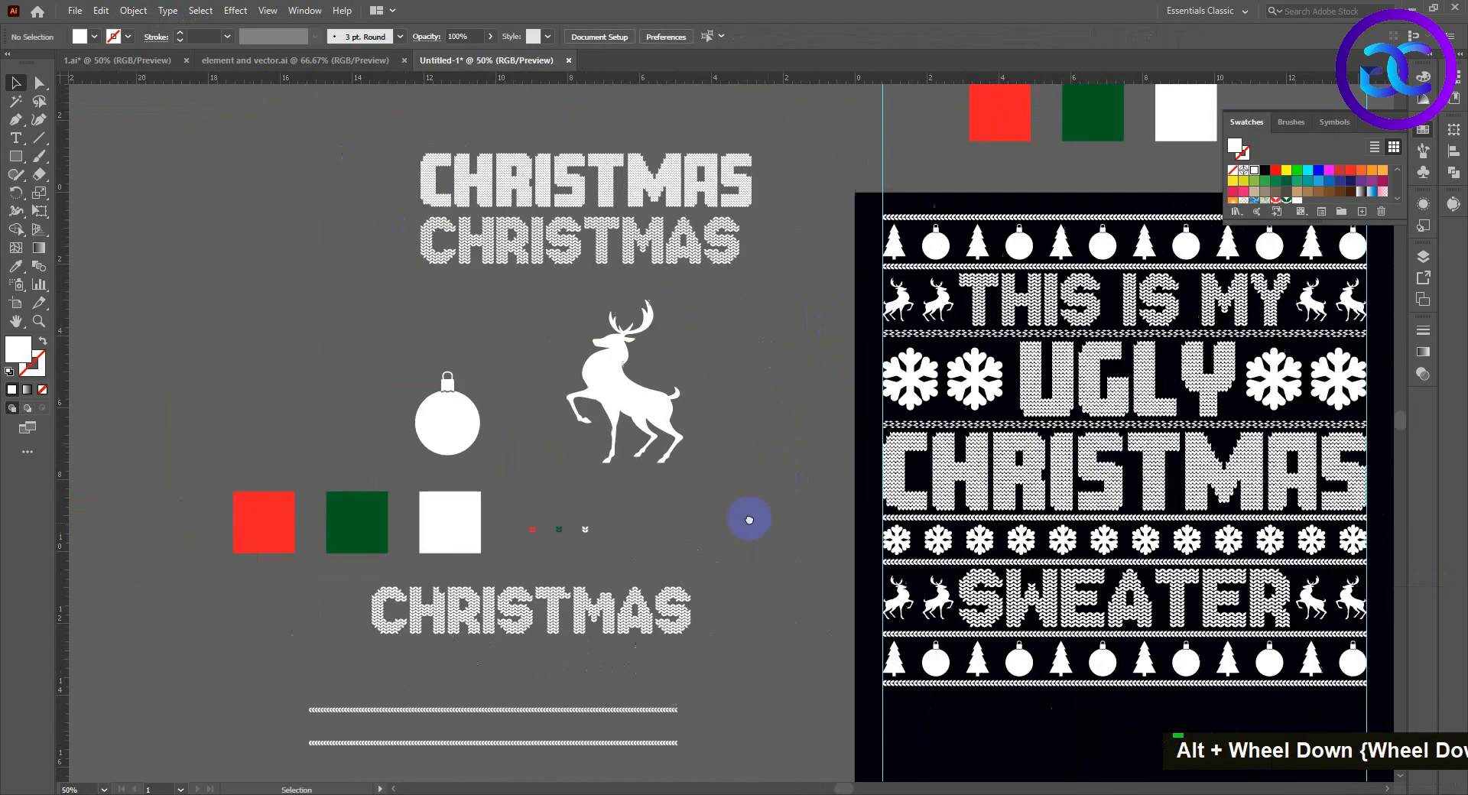
left_click_drag(747, 518, 540, 455)
left_click(671, 194)
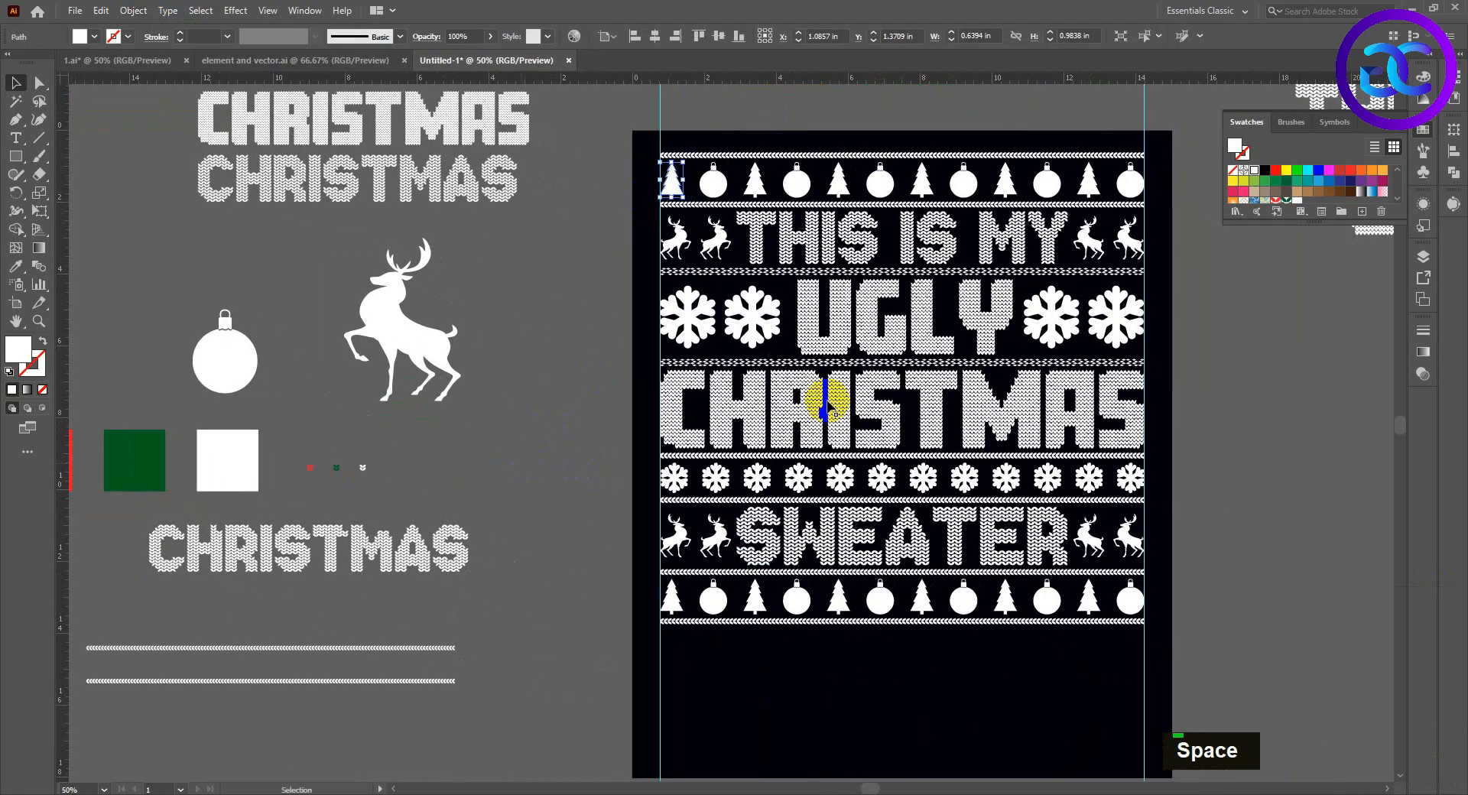
left_click_drag(1341, 221, 1332, 368)
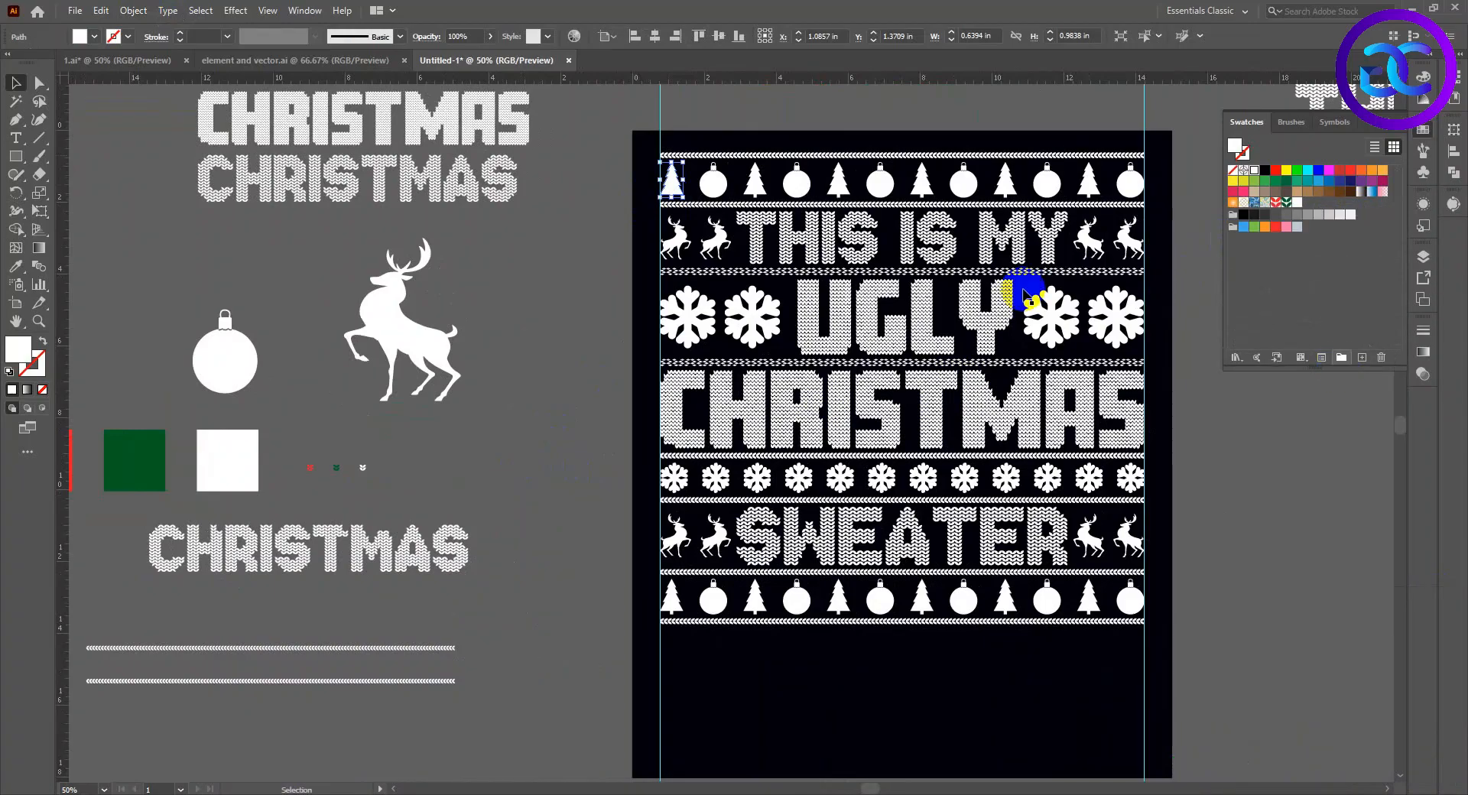
Step: Try the red knit pattern as the fill of the first tree in the top row
left_click_drag(1273, 205, 690, 178)
scroll(691, 179, "up", 3)
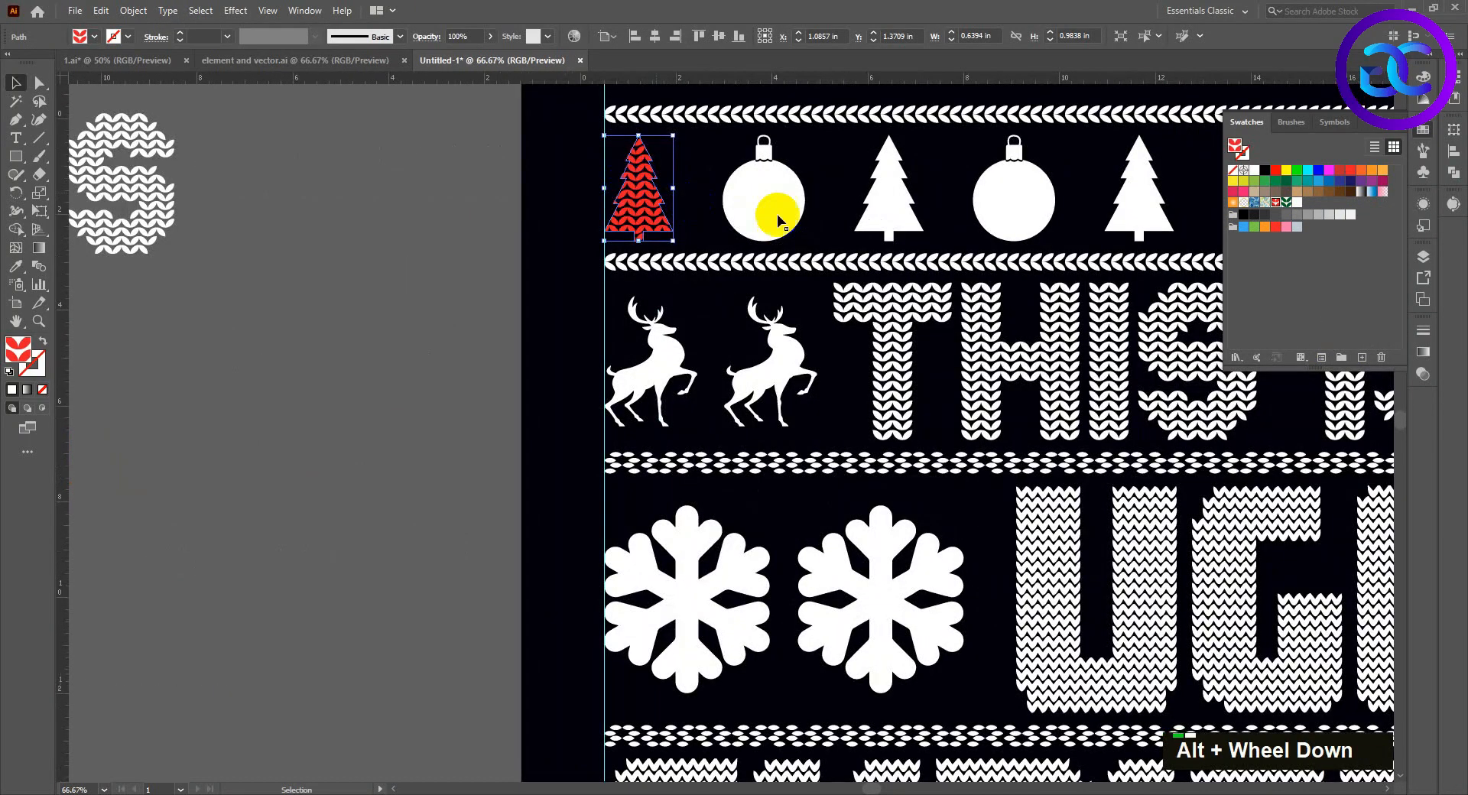
scroll(633, 184, "down", 2)
scroll(635, 223, "up", 2)
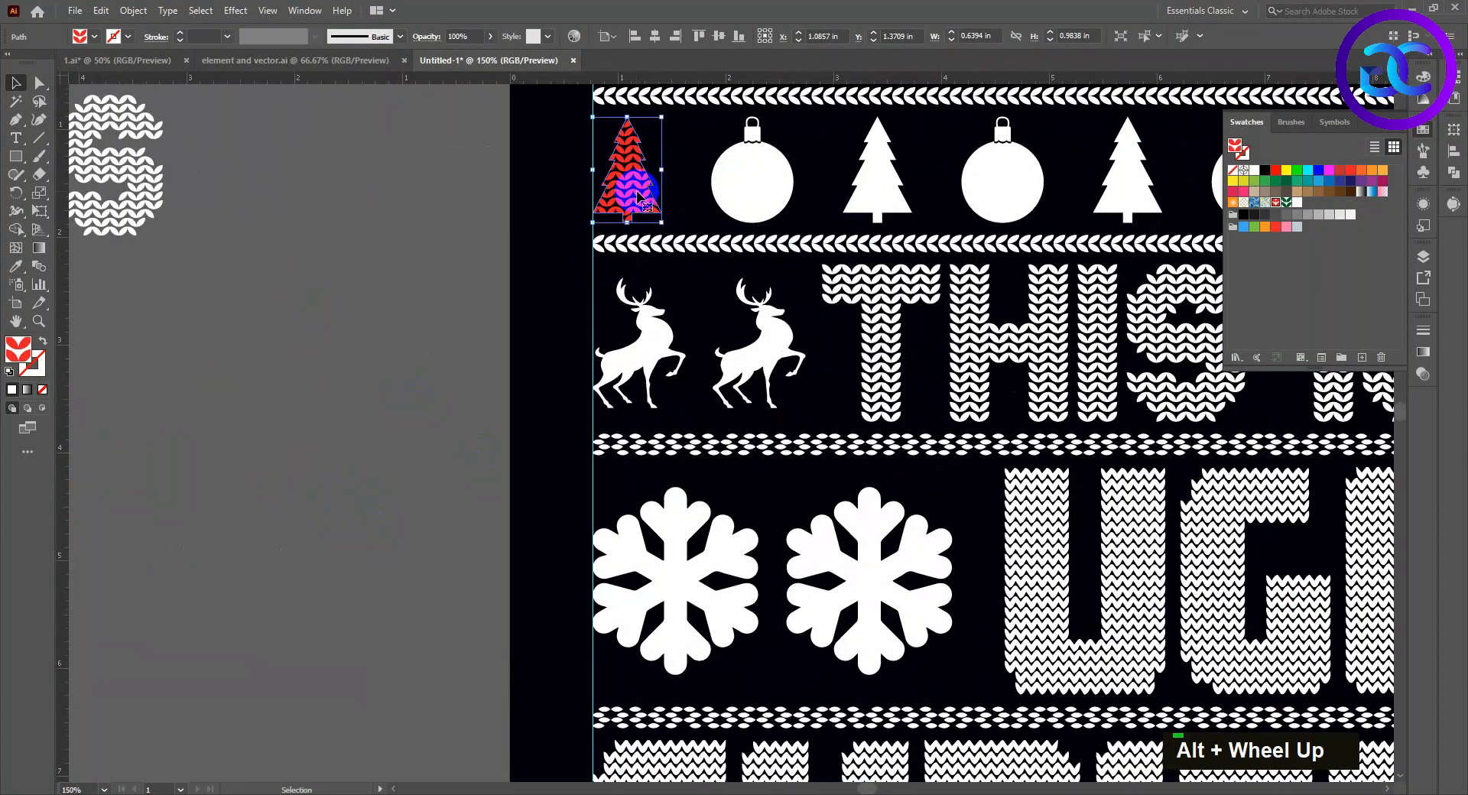
scroll(819, 222, "down", 1)
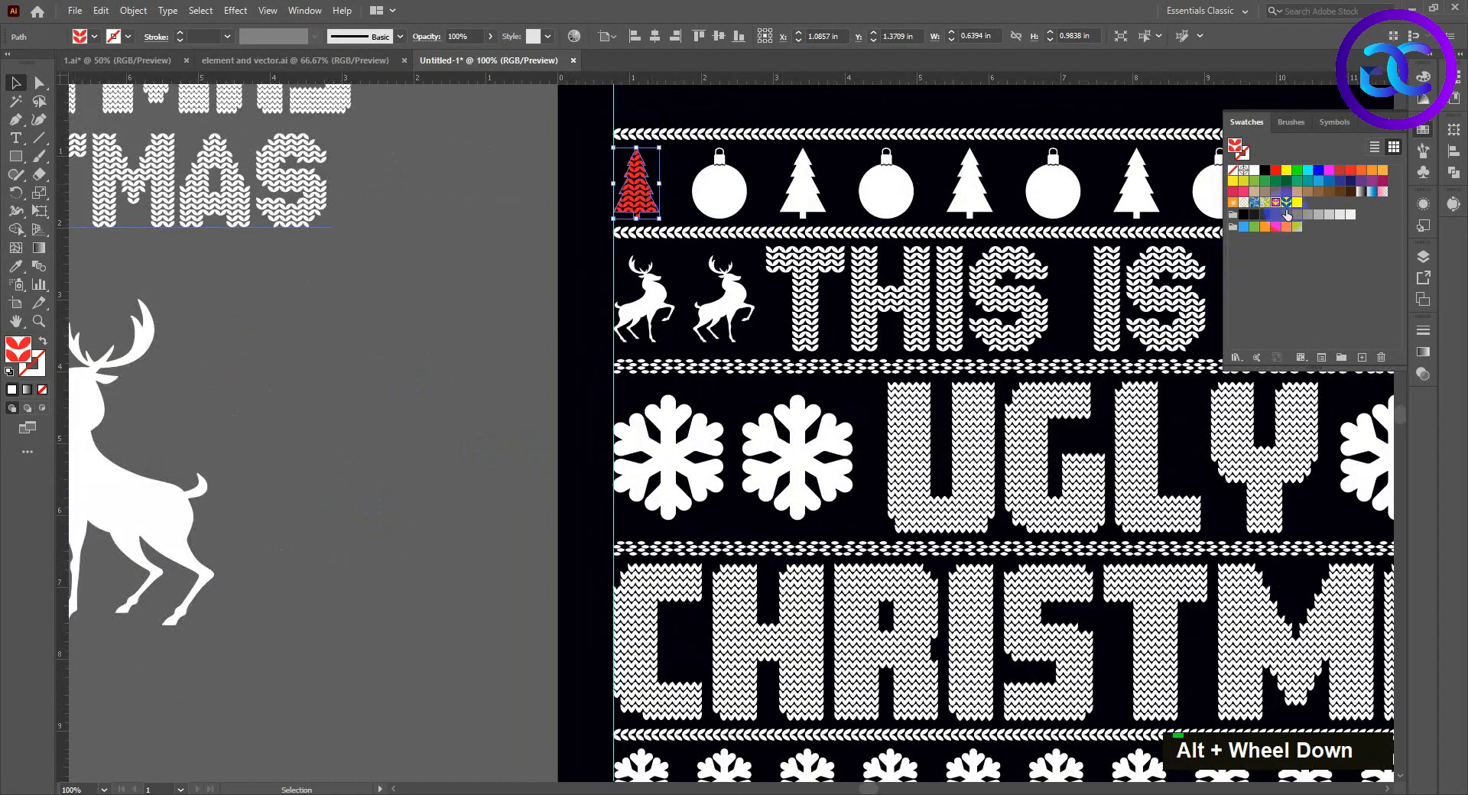
Step: Fill the first and second trees of the top row with the green knit pattern
key("ctrl+z")
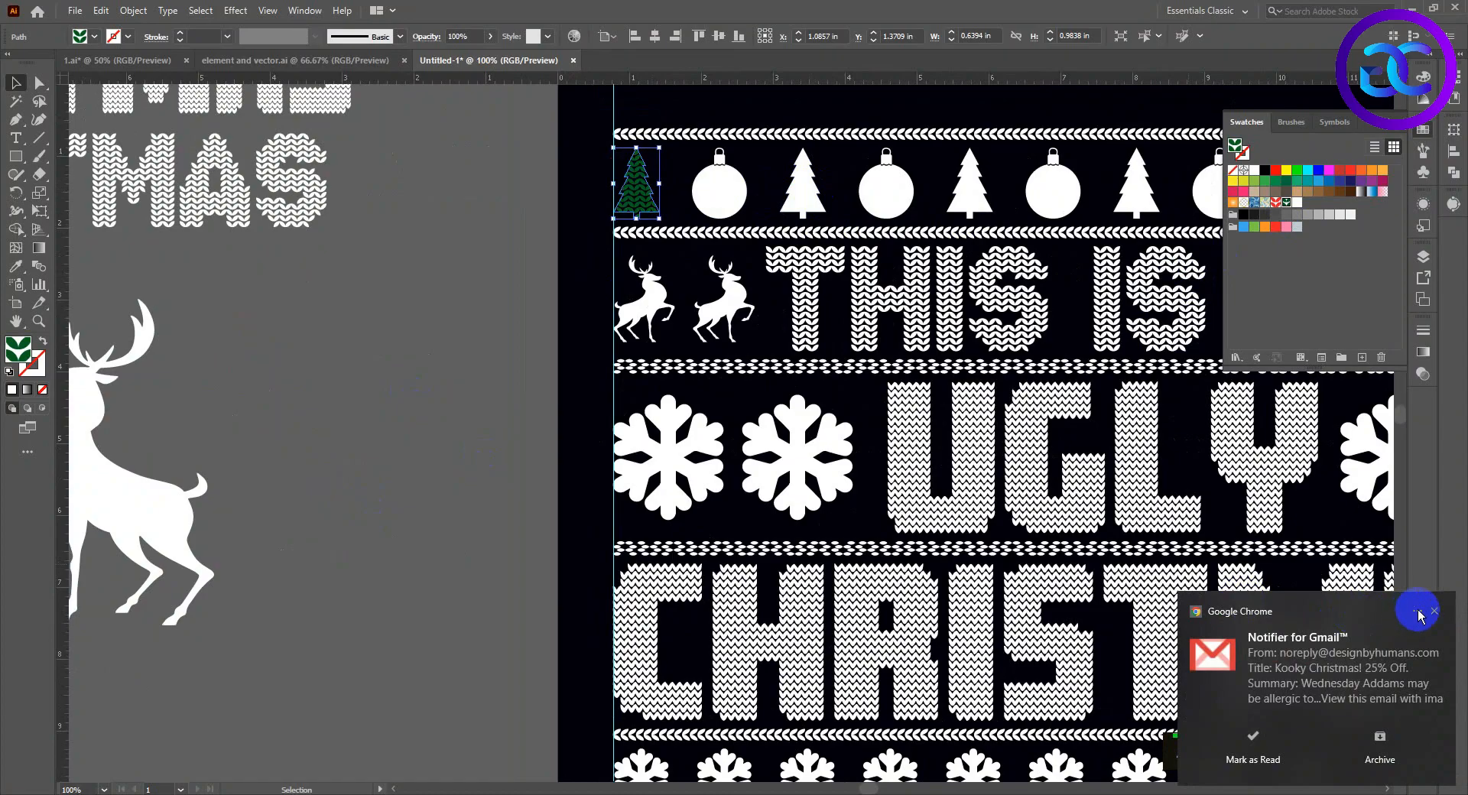
left_click(1433, 611)
scroll(827, 398, "down", 2)
left_click_drag(761, 420, 558, 445)
left_click(619, 318)
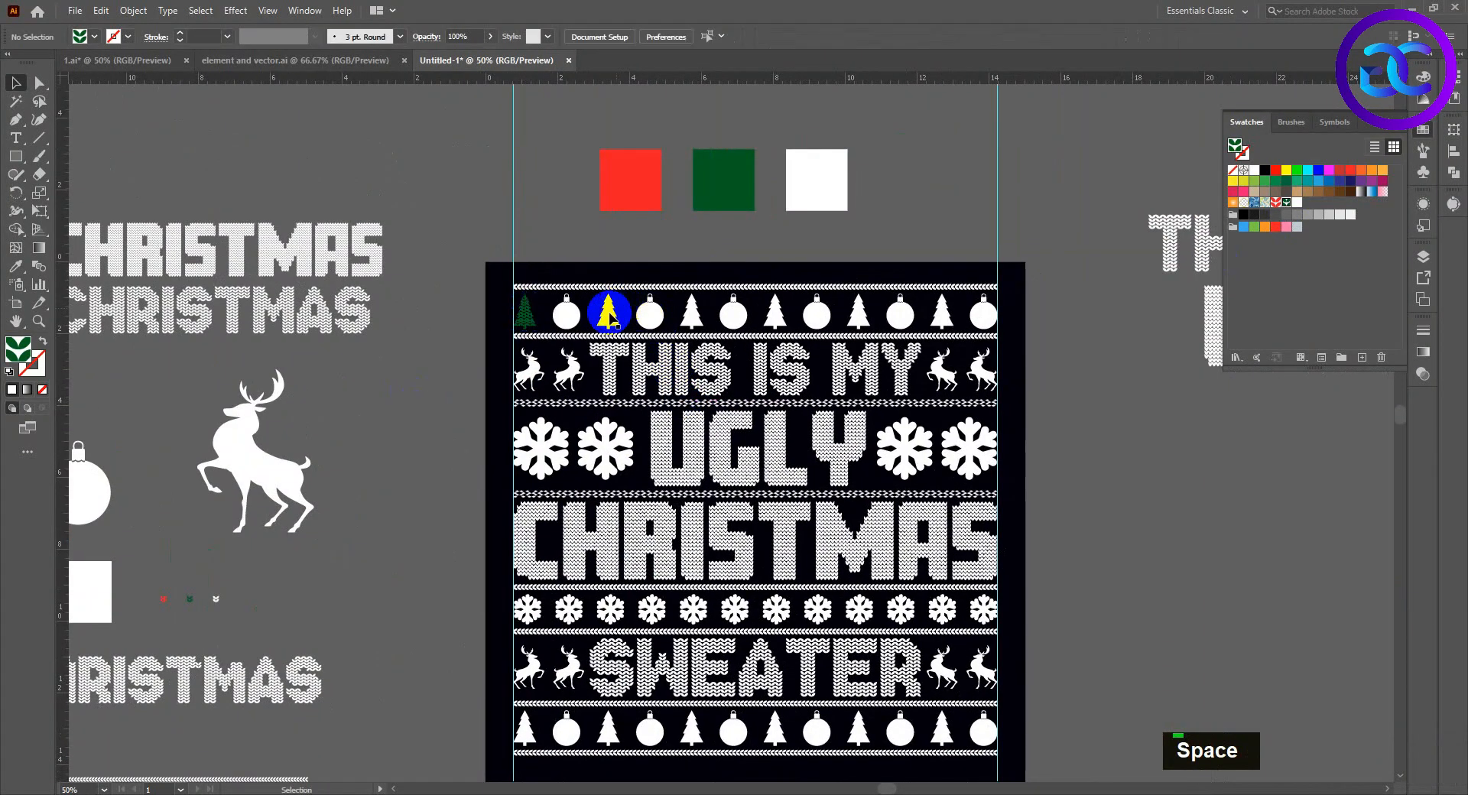
double_click(609, 312)
key("i")
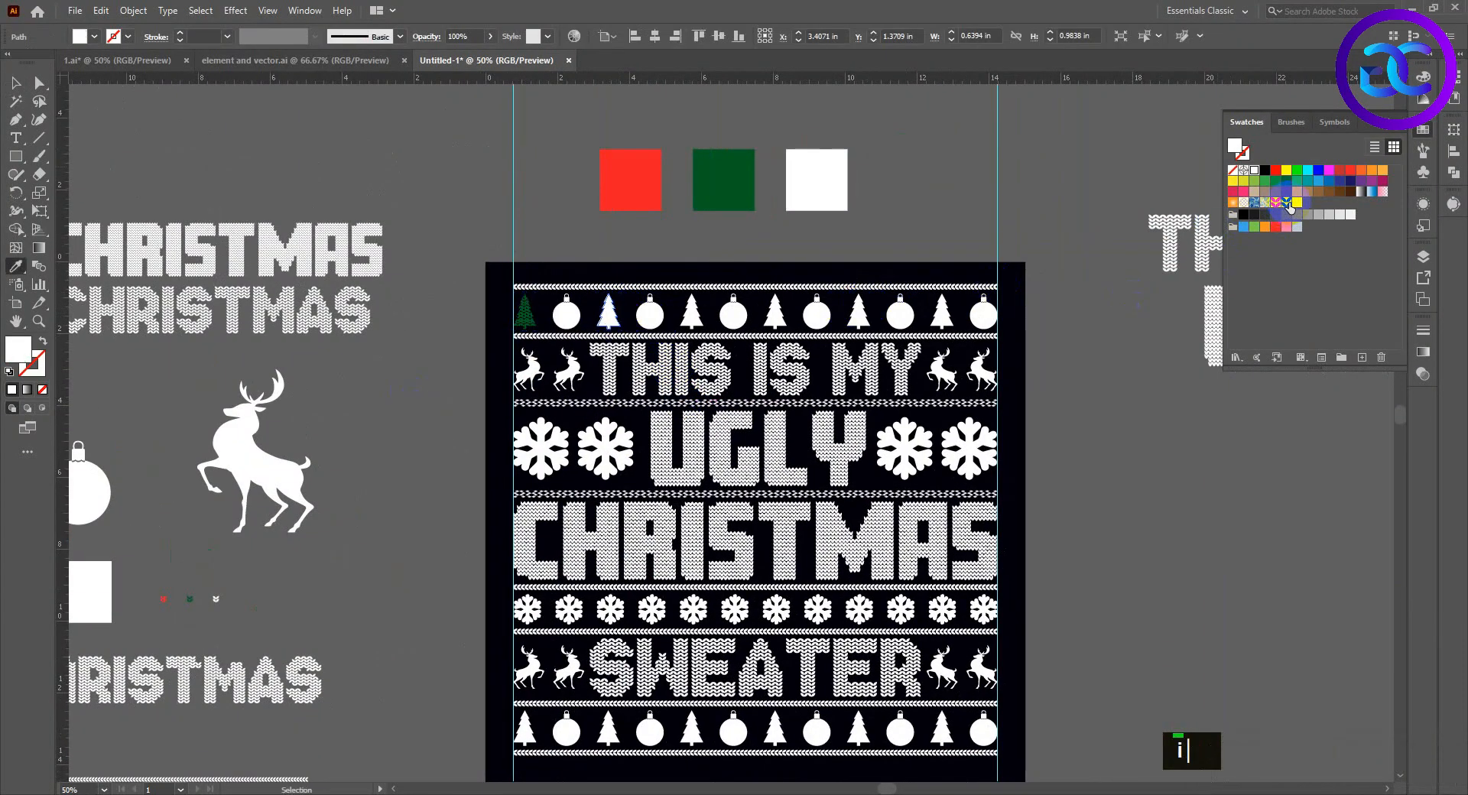
key("v")
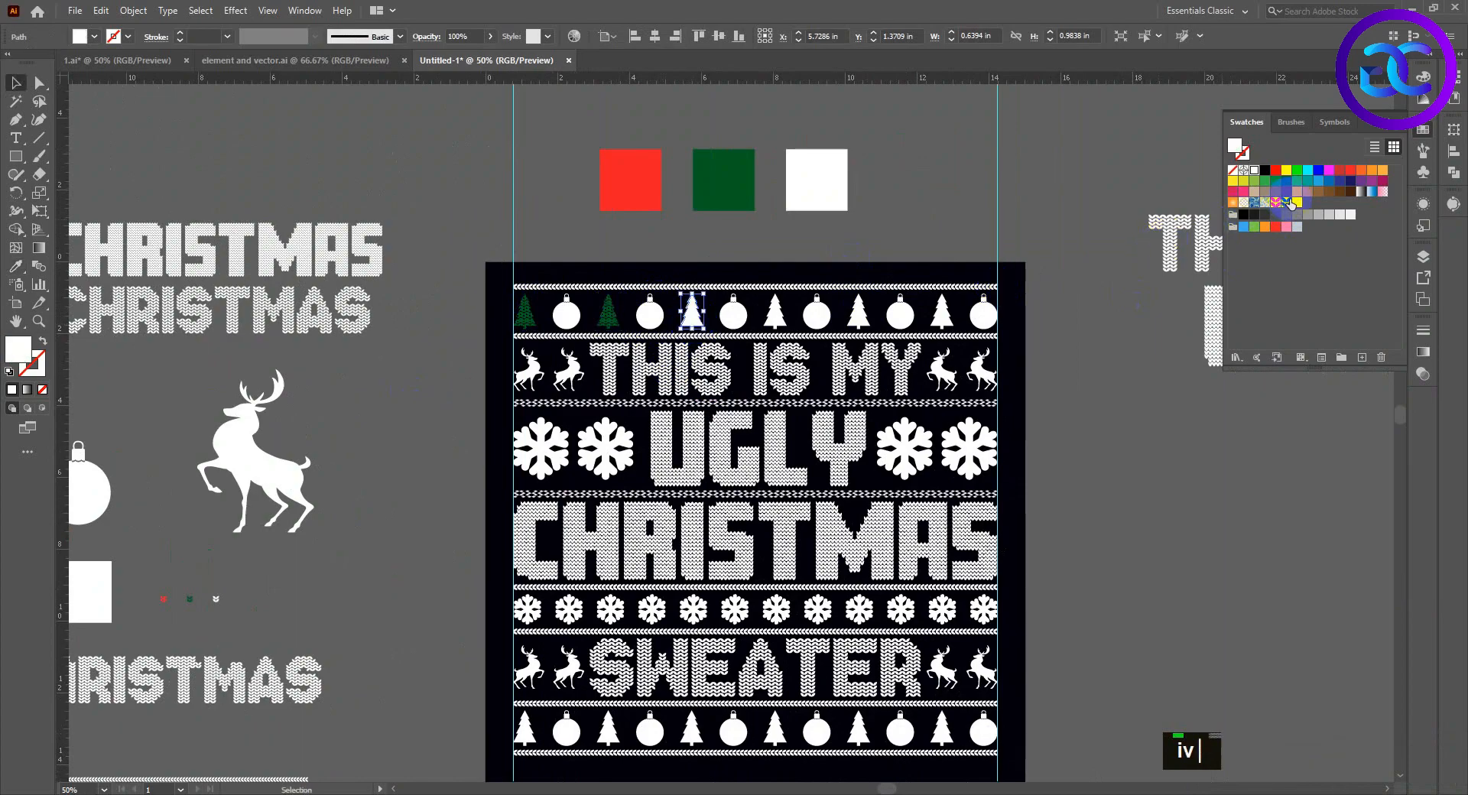
Step: Fill the remaining four trees of the top row with the green knit pattern
left_click(1288, 202)
key("v")
left_click(776, 314)
key("i")
left_click(1288, 202)
key("v")
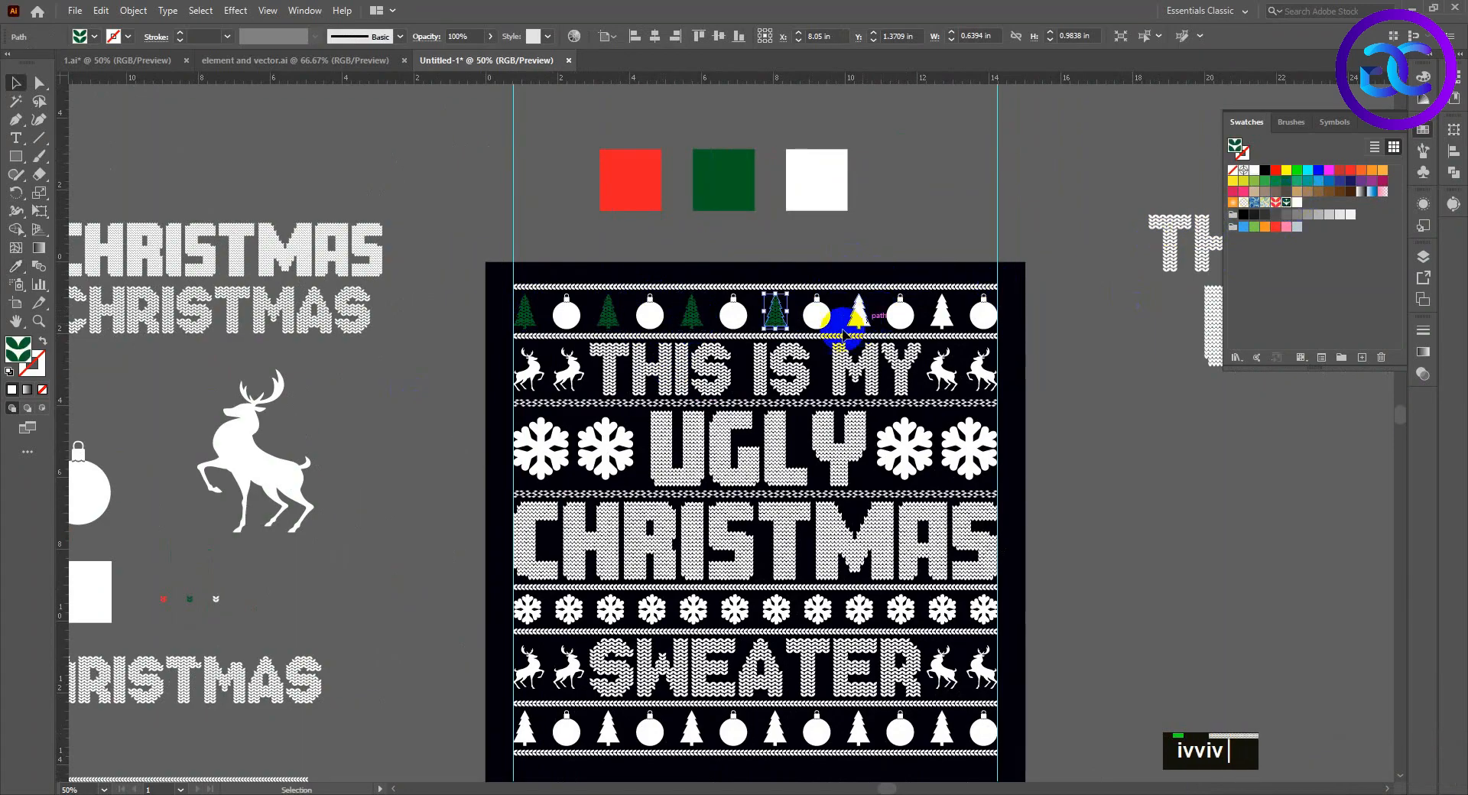
key("i")
left_click(1287, 202)
key("v")
left_click(942, 312)
key("i")
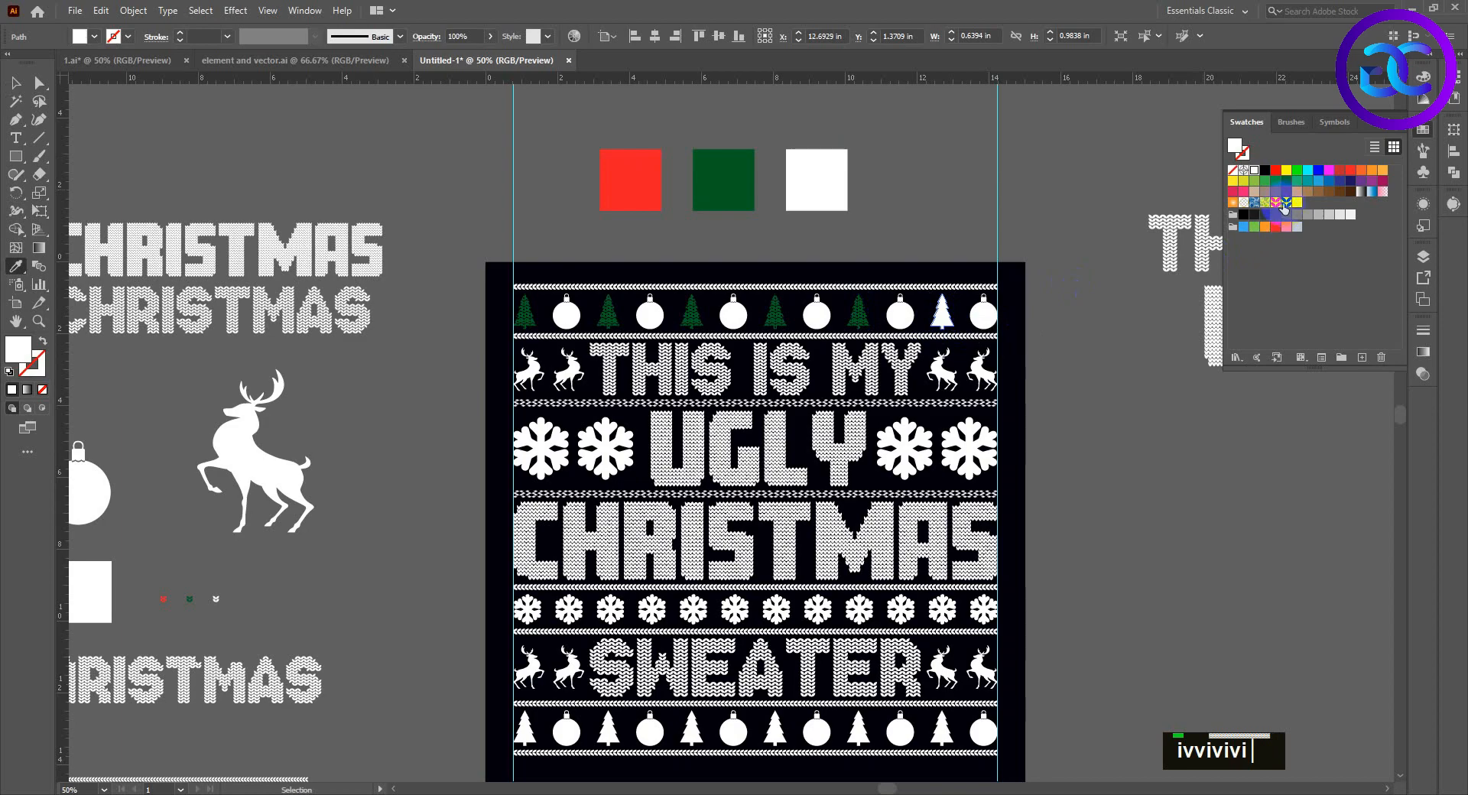
left_click(1287, 203)
key("v")
Step: Fill the first two ornaments of the top row with the red knit pattern
left_click(567, 315)
key("i")
left_click(1275, 202)
key("v")
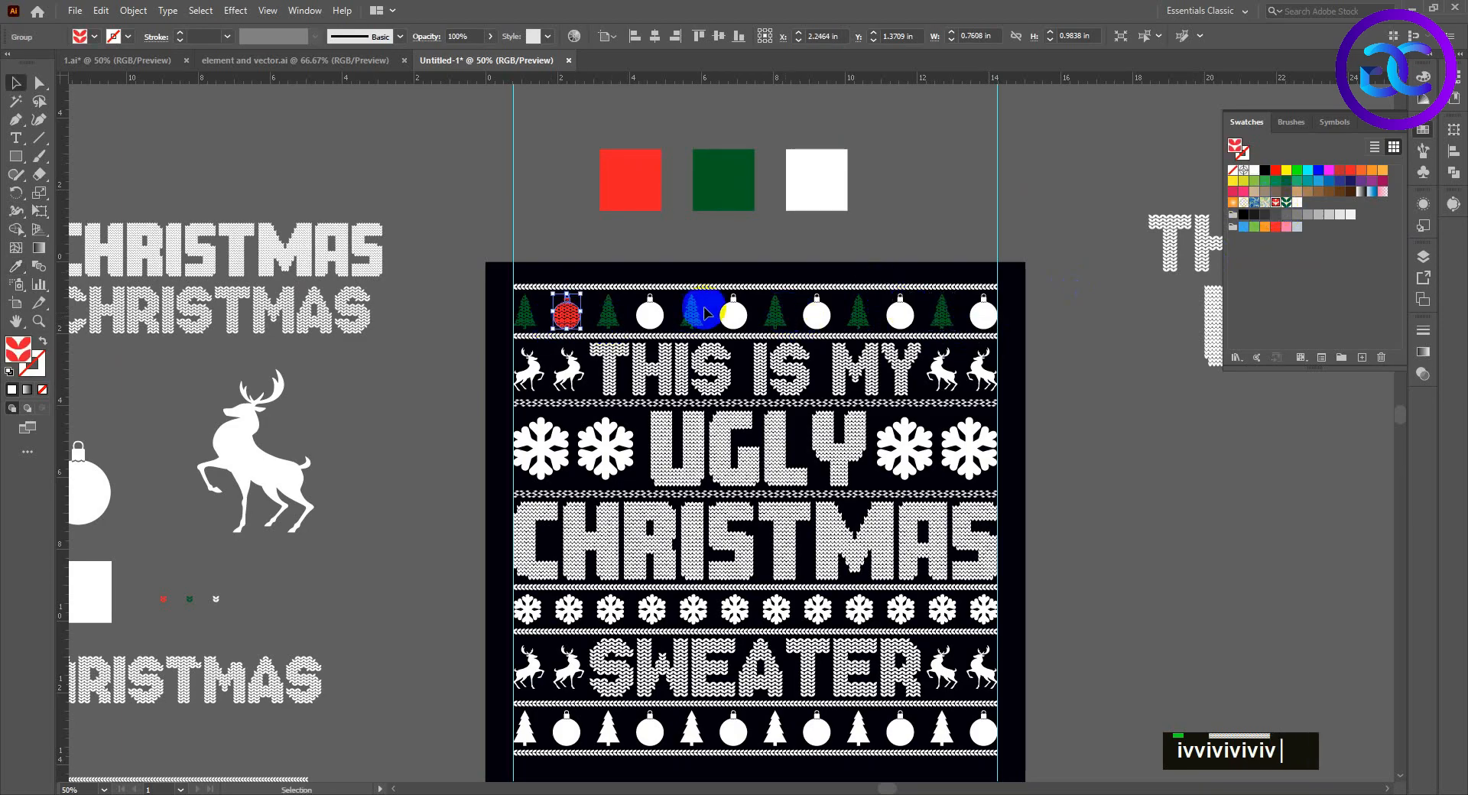
left_click(570, 315)
key("v")
Step: Apply the red knit pattern to the last four ornaments of the top row by sampling the finished ones
left_click(735, 318)
key("i")
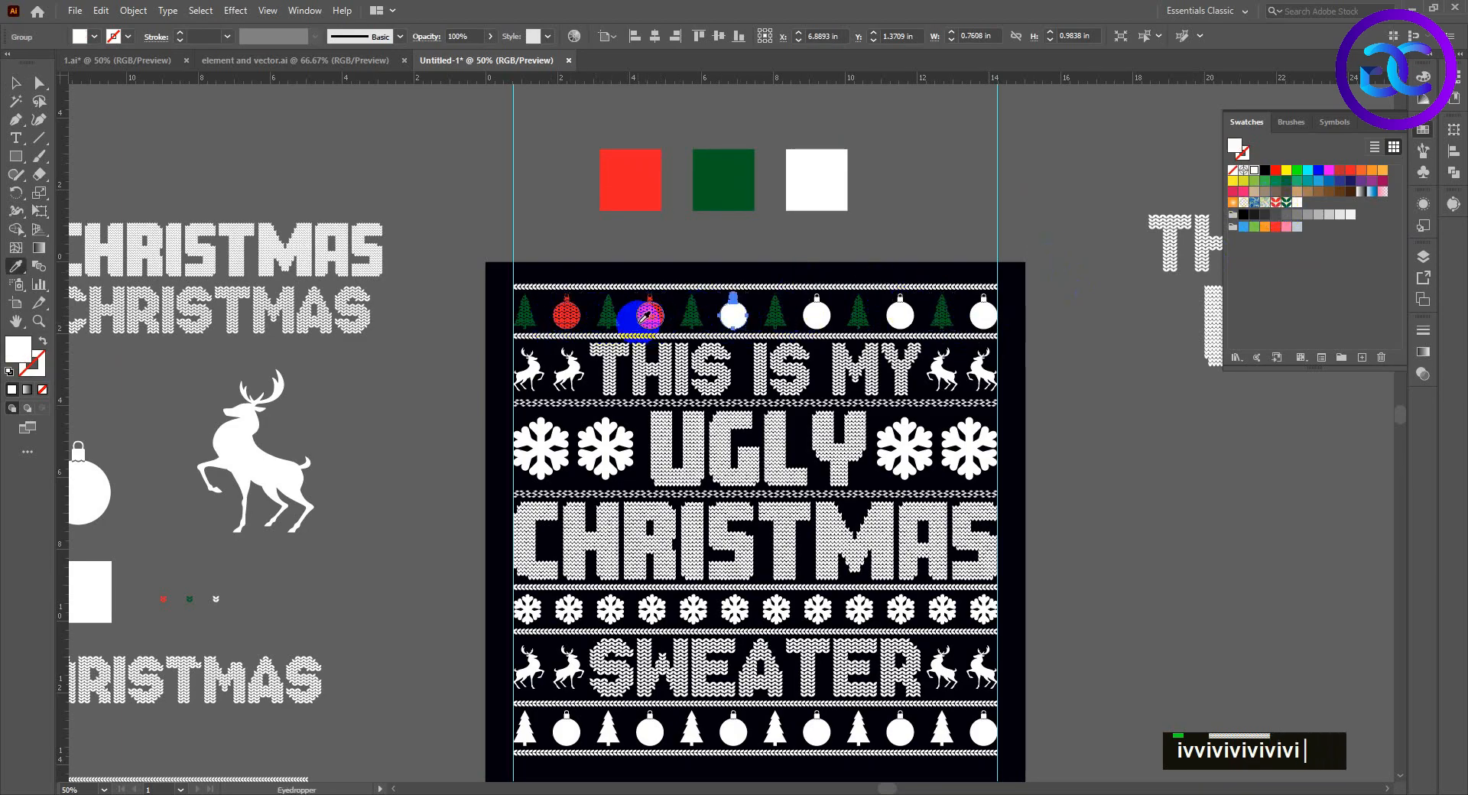
left_click(642, 318)
key("v")
left_click(808, 316)
key("i")
left_click(728, 317)
key("v")
left_click(902, 314)
key("i")
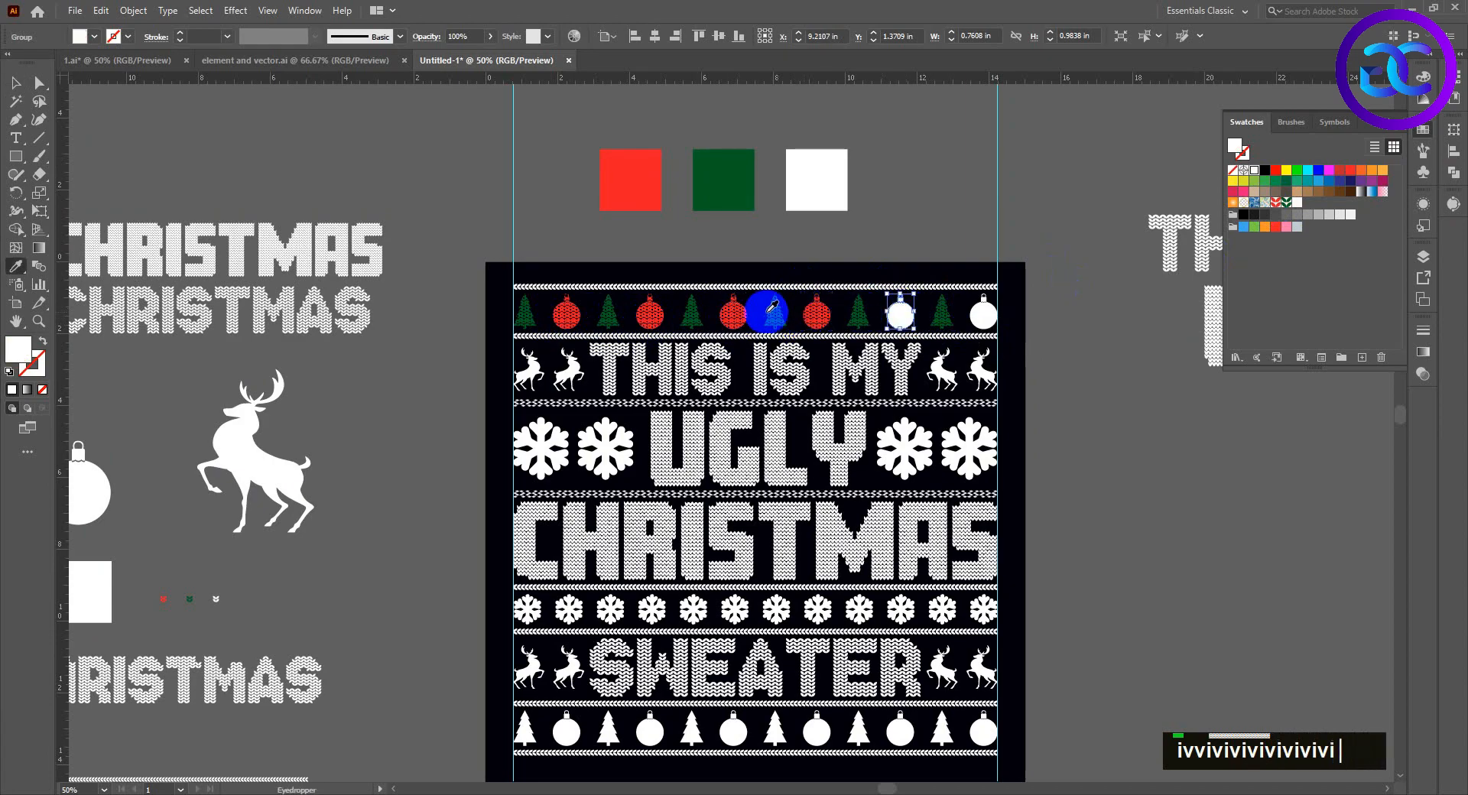
left_click(737, 315)
key("v")
left_click(981, 315)
key("i")
left_click(839, 315)
key("v")
left_click(928, 367)
key("i")
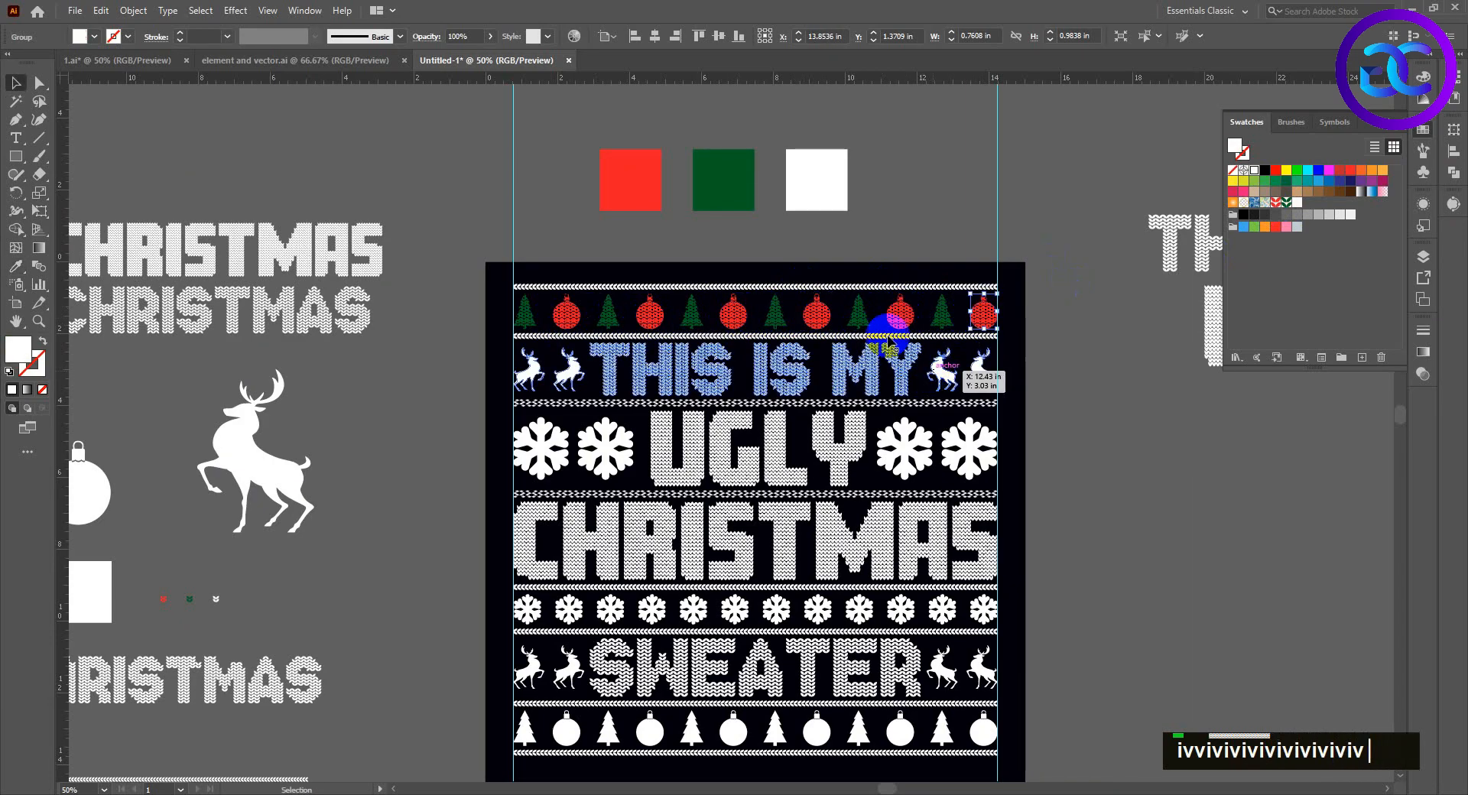
left_click(900, 315)
key("ctrl+z")
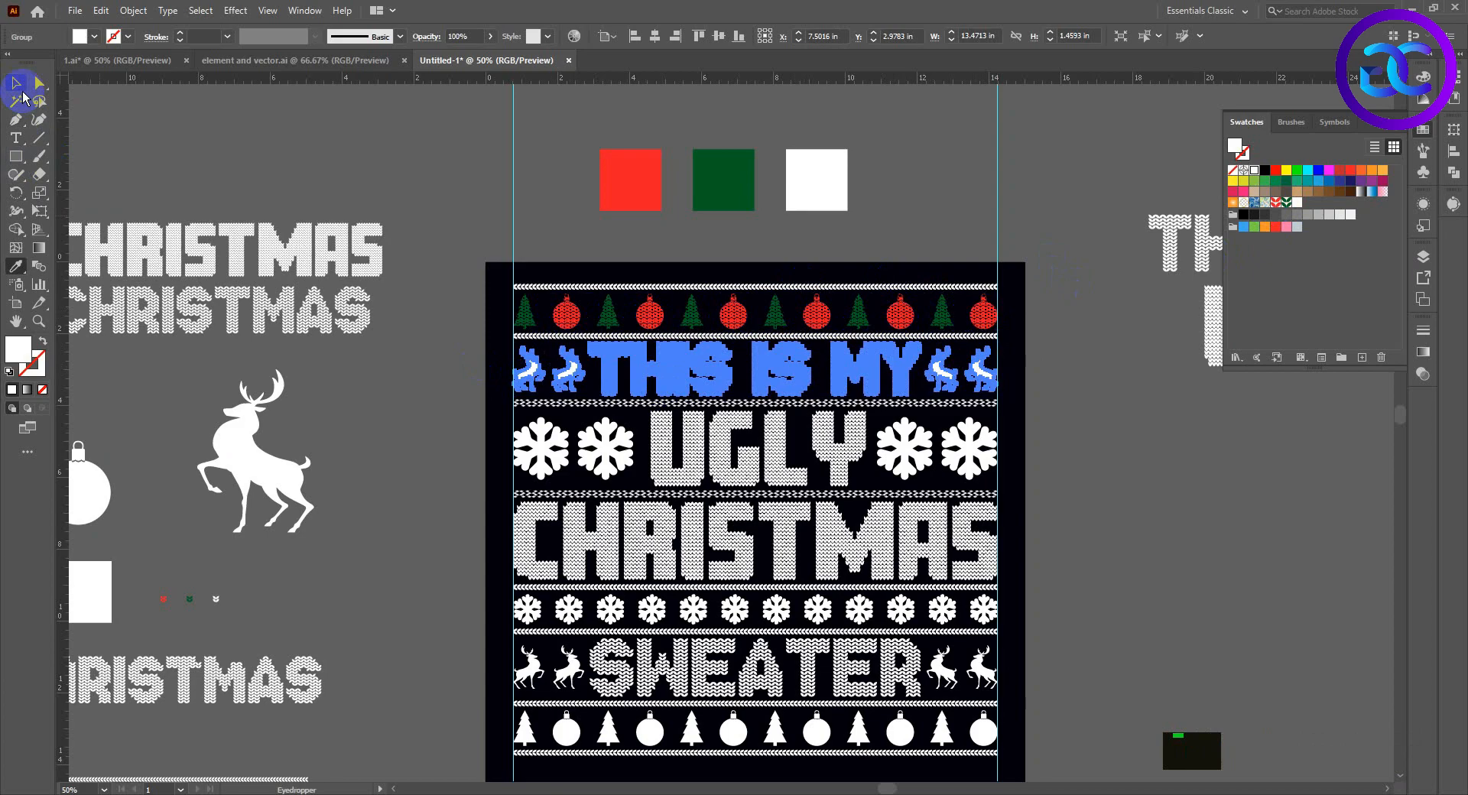
Step: Ungroup the THIS IS MY row to separate the reindeer pairs from the text
left_click(16, 83)
left_click(590, 369)
right_click(614, 374)
left_click(660, 523)
left_click(543, 388)
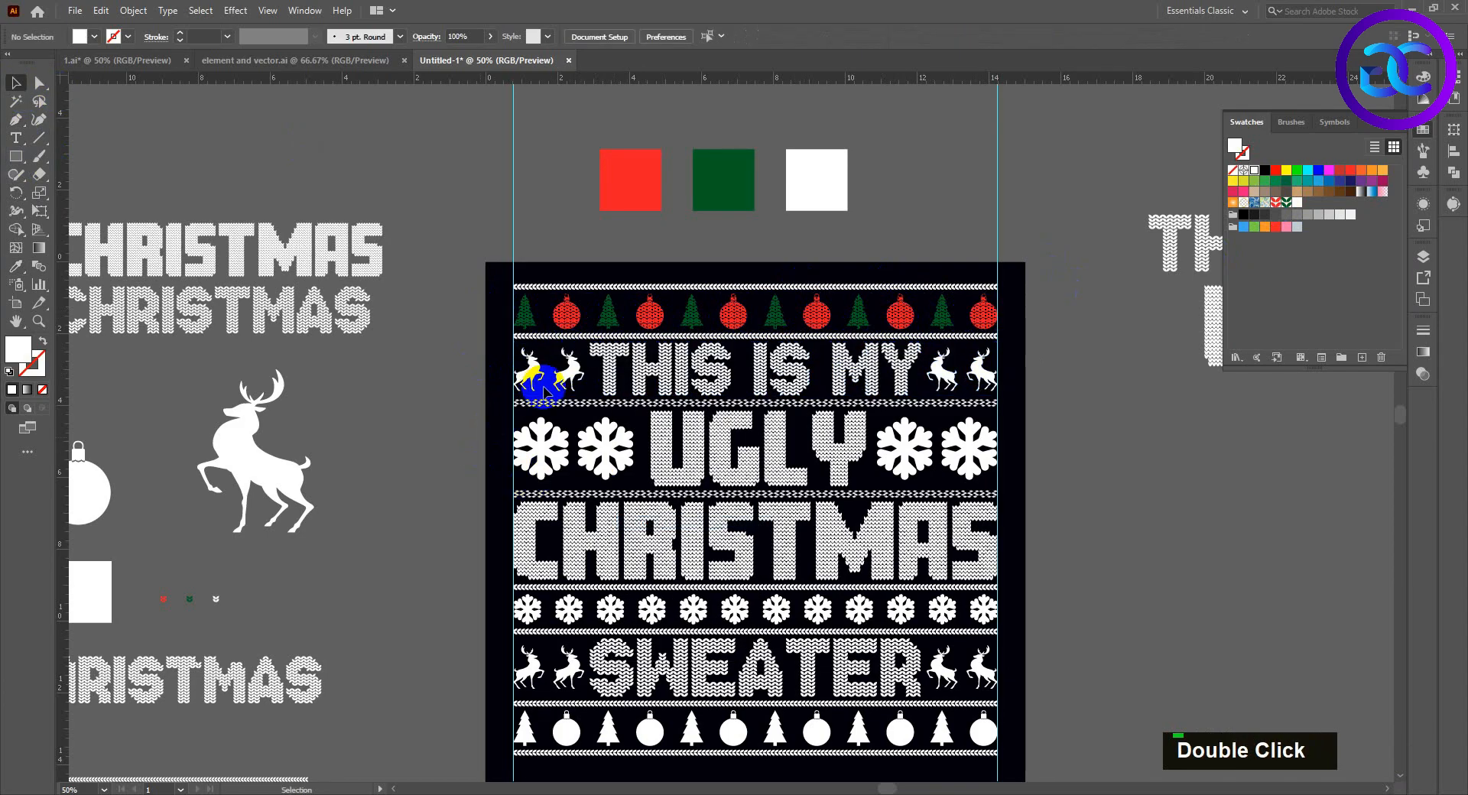
Step: Give the reindeer pairs on both sides of THIS IS MY the red knit pattern sampled from the ornaments
left_click(563, 382)
key("i")
left_click(526, 285)
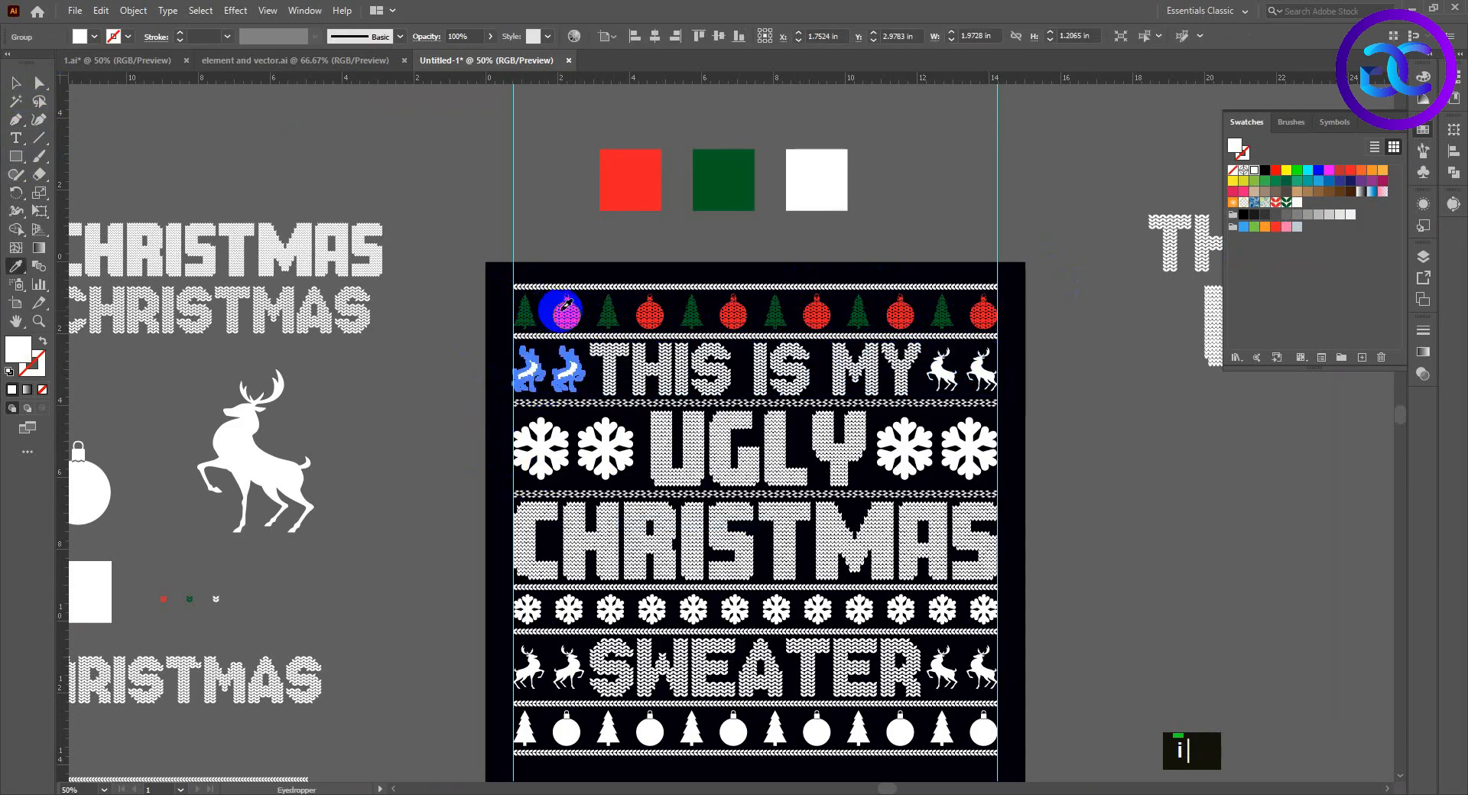
left_click(566, 309)
left_click(952, 368, "ctrl")
left_click(895, 312)
Step: Ungroup the UGLY row to separate its large snowflakes from the text
scroll(904, 398, "down", 2)
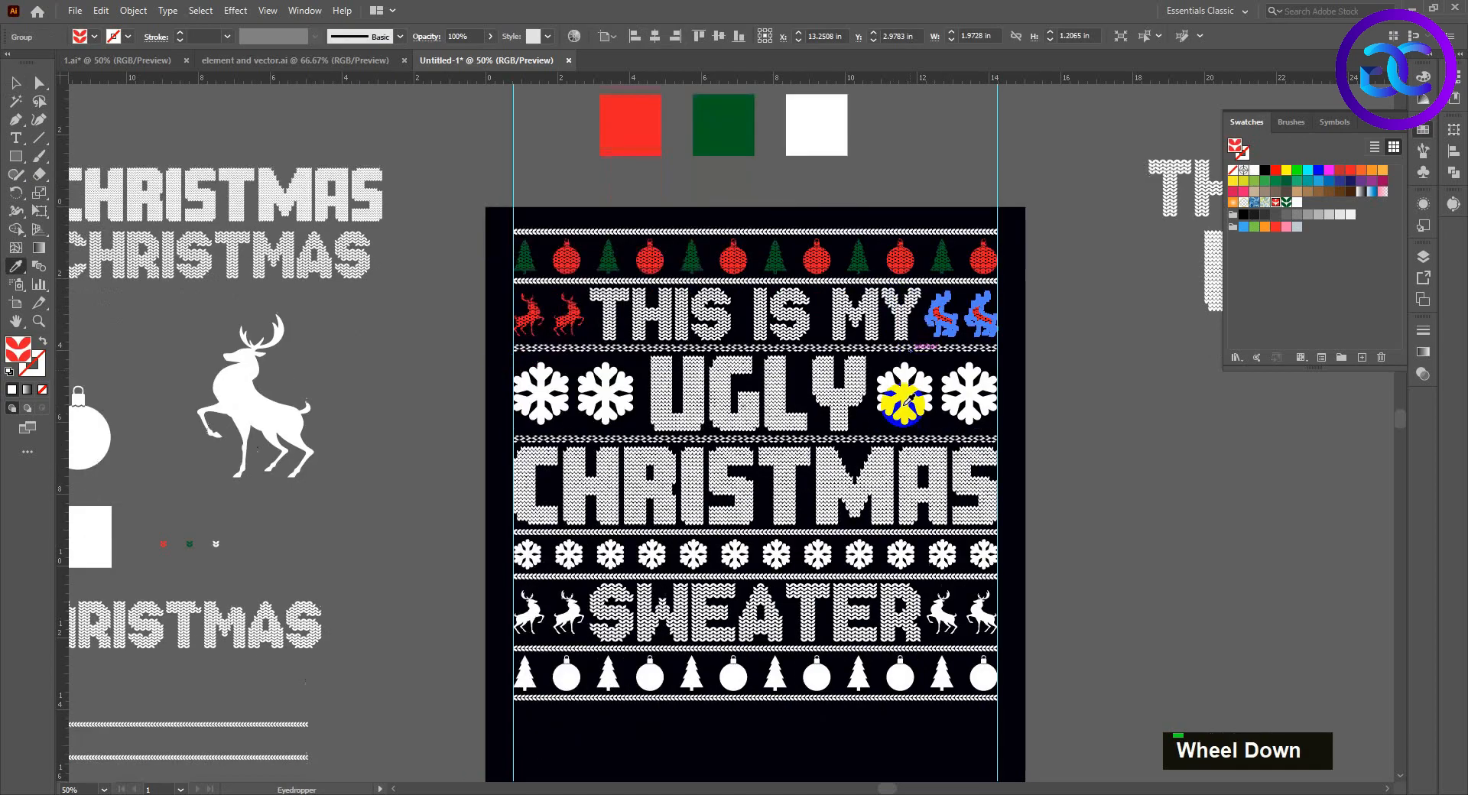
key("v")
left_click(894, 386)
right_click(889, 369)
left_click(956, 543)
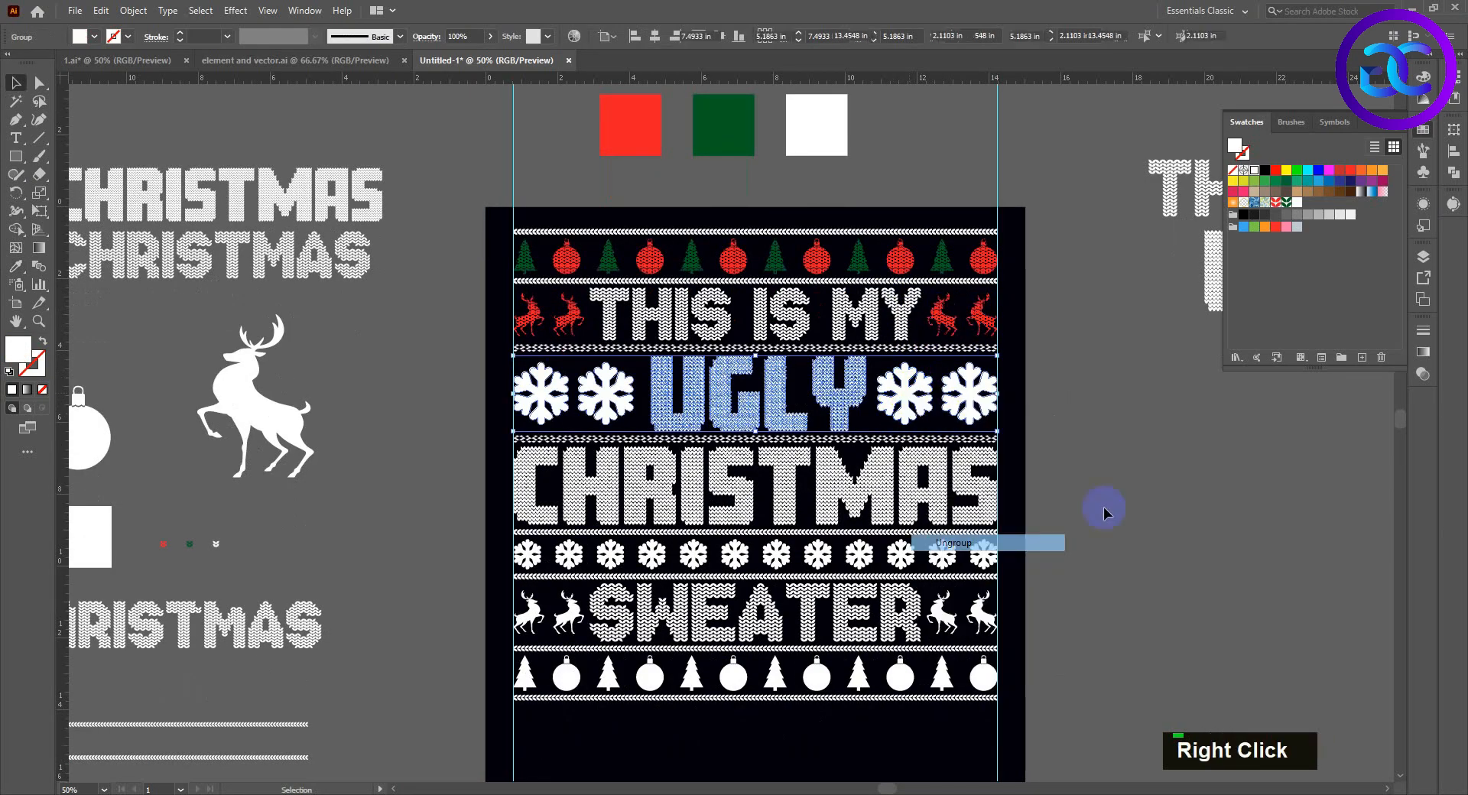
left_click(1104, 513)
Step: Fill the two large snowflakes to the right of UGLY with the white knit pattern
left_click(910, 393)
left_click(1297, 203)
key("i")
key("v")
left_click(971, 394)
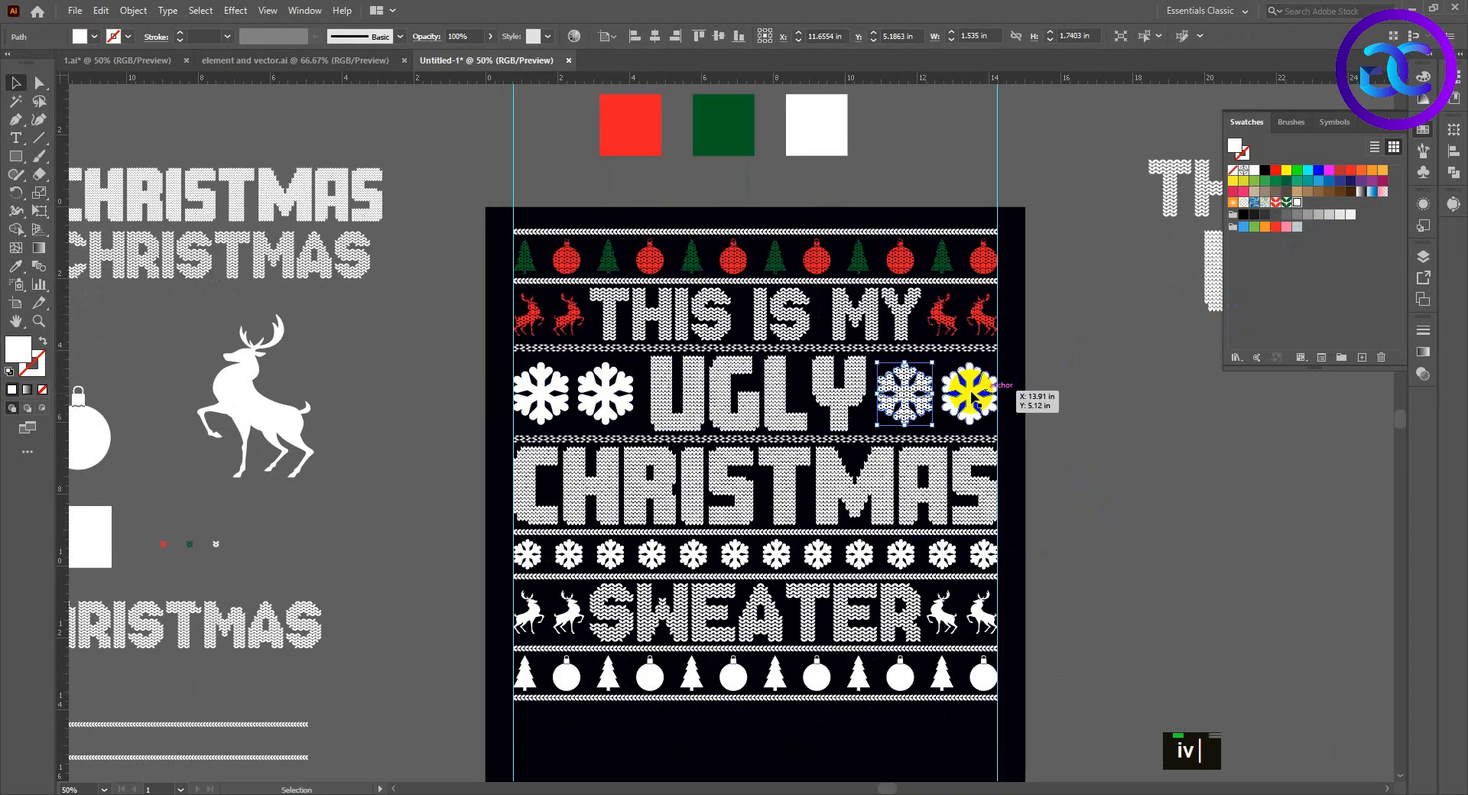
key("i")
left_click(905, 393)
key("v")
Step: Apply the white knit pattern to the two large snowflakes left of UGLY by sampling the finished ones
left_click(605, 393)
key("i")
left_click(970, 394)
key("v")
left_click(522, 392)
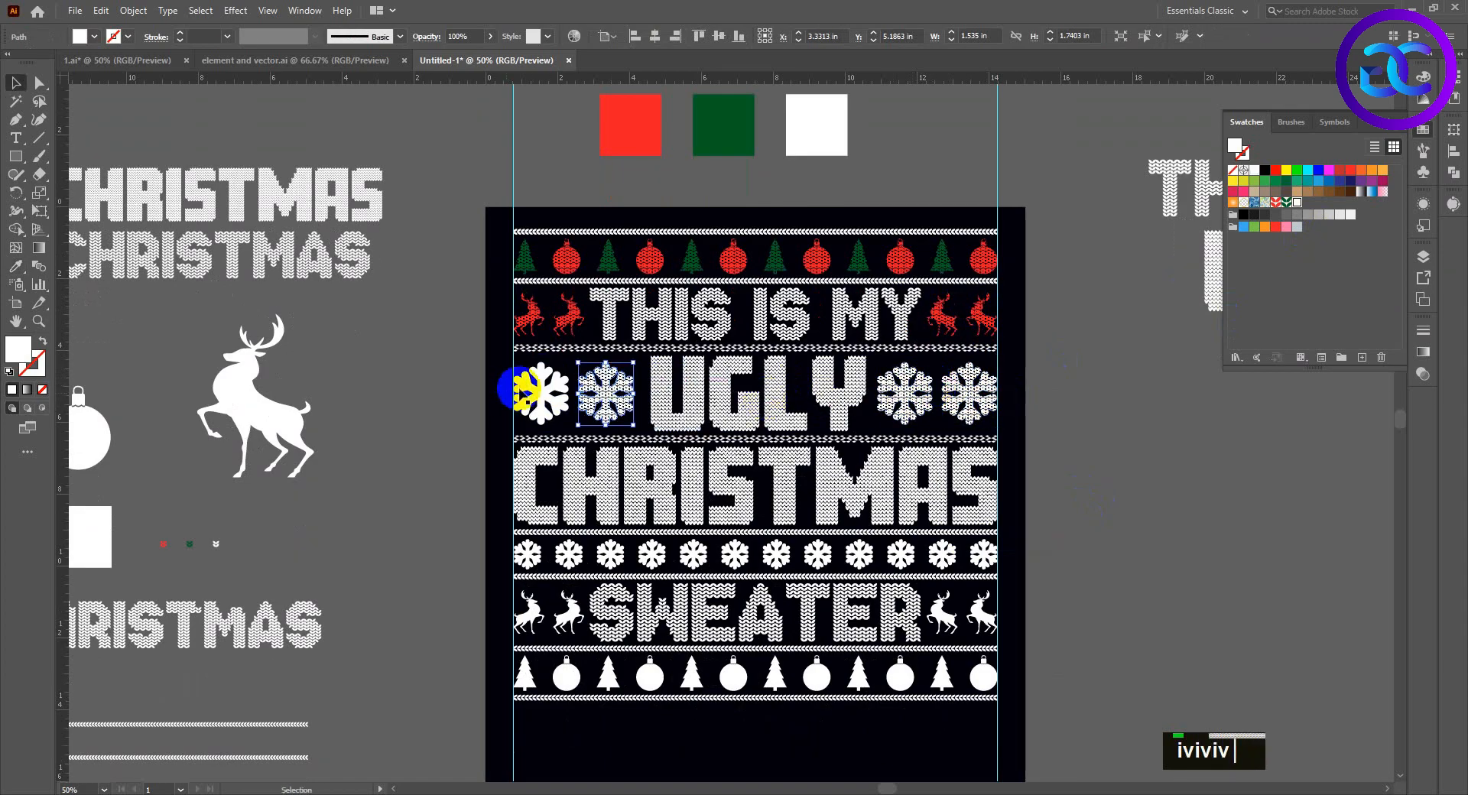
key("i")
left_click(905, 393)
Step: Try to apply the white knit pattern to the grouped row of small snowflakes by sampling a large snowflake
scroll(764, 402, "down", 3)
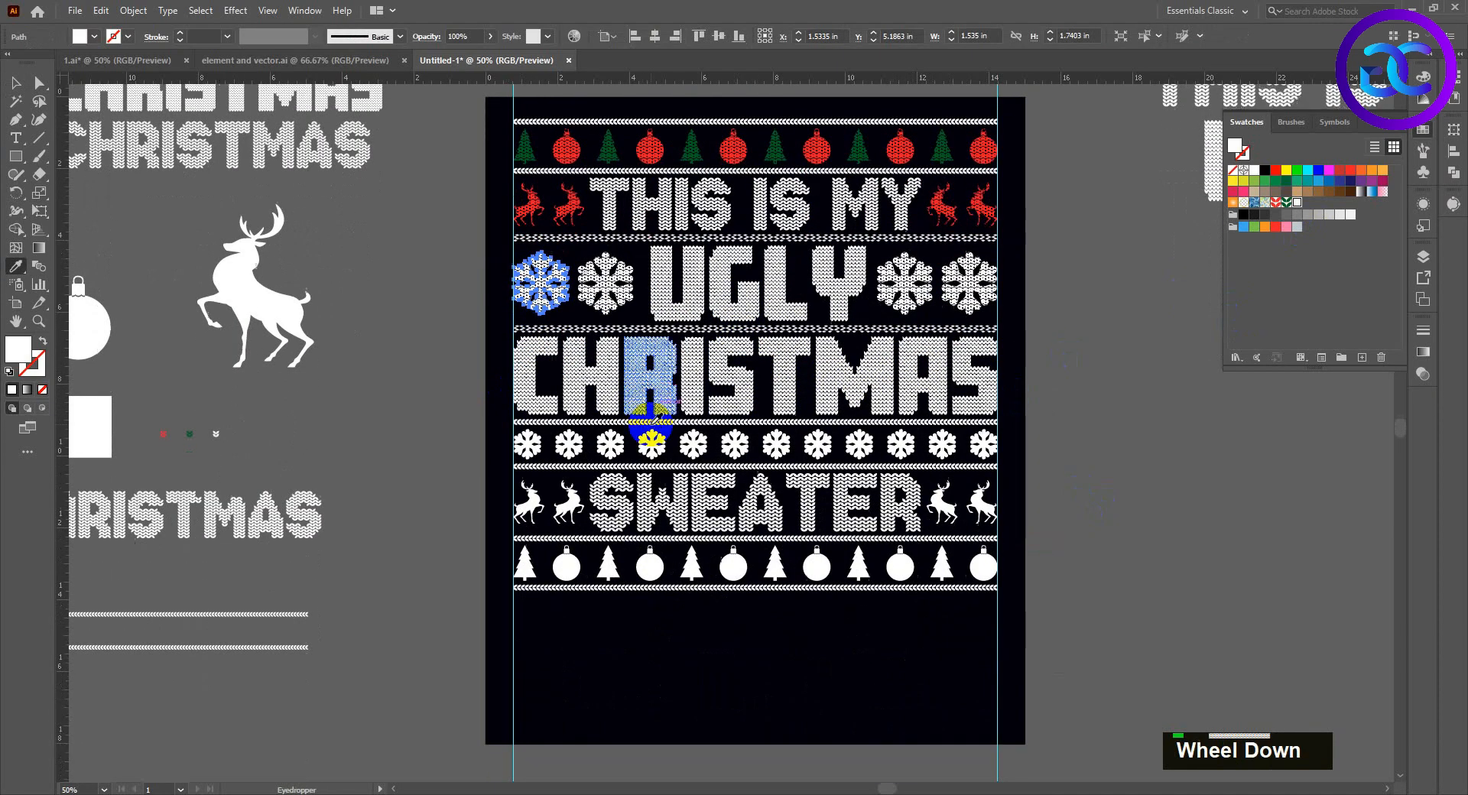
key("v")
left_click(524, 443)
key("i")
left_click(543, 287)
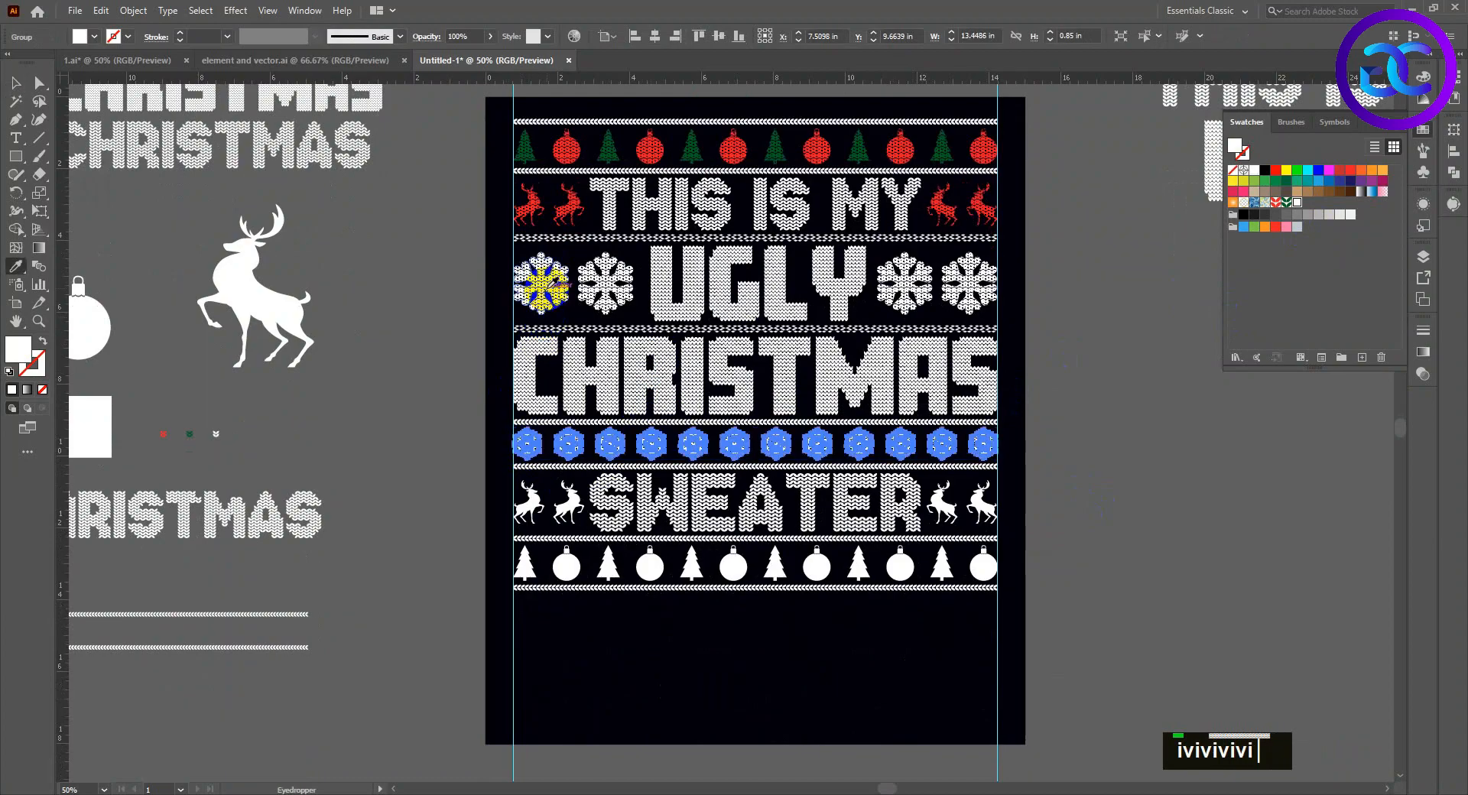
Step: Ungroup the row of small snowflakes and fill its first snowflake with the white knit pattern from a large snowflake
key("v")
right_click(569, 536)
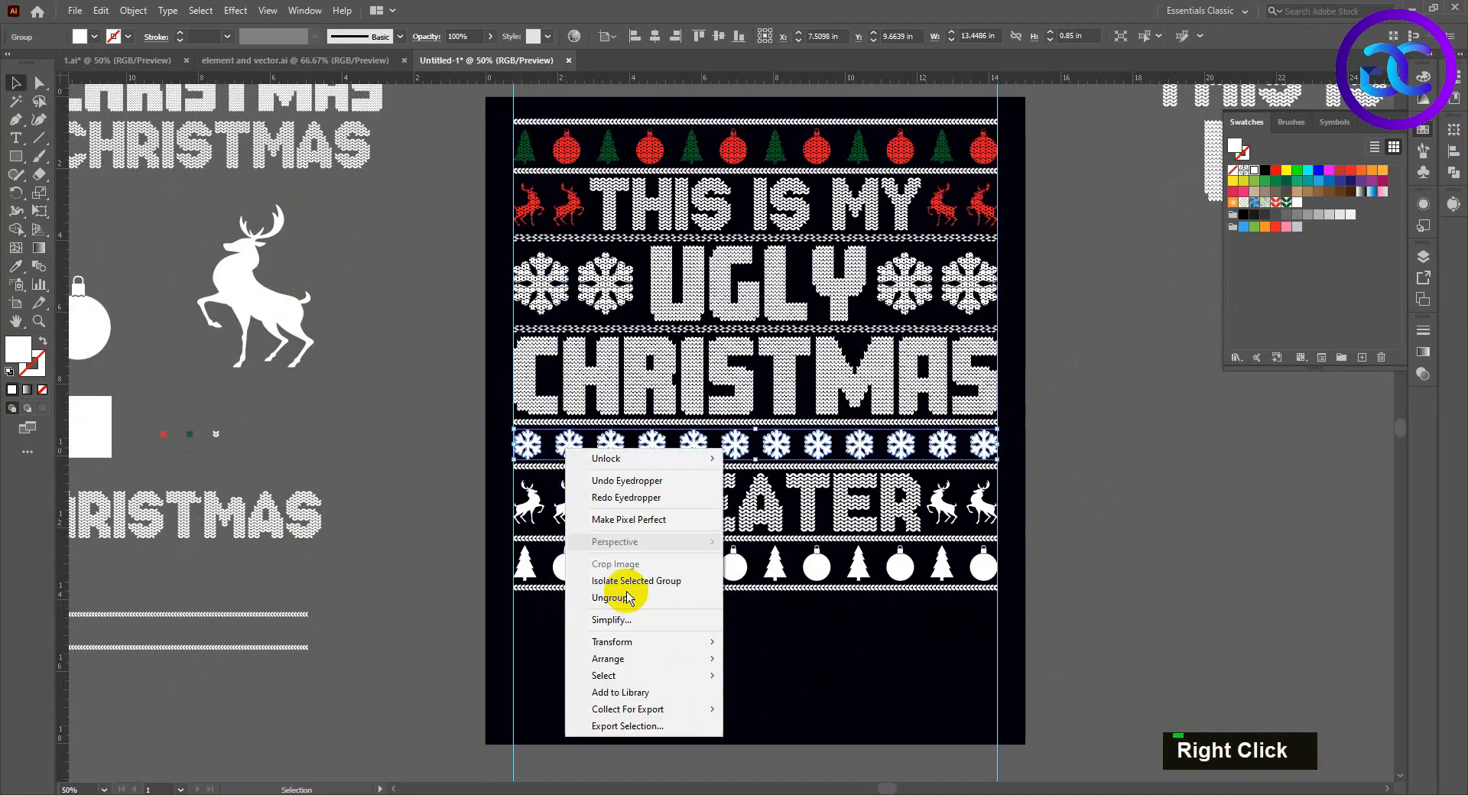
double_click(524, 443)
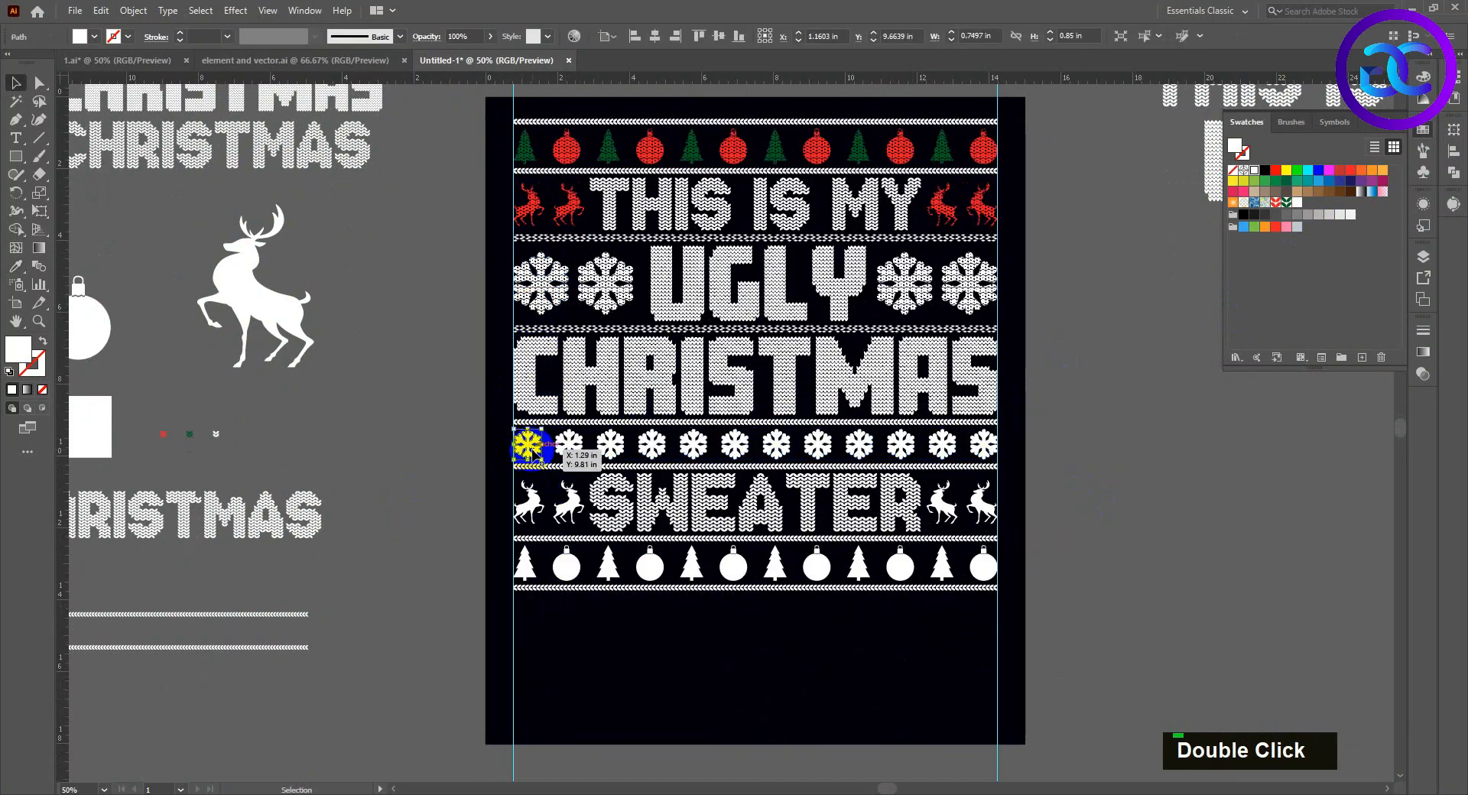
key("v")
key("i")
left_click(536, 288)
key("v")
Step: Fill the second small snowflake with the red knit pattern and the third with the white knit pattern
left_click(569, 443)
key("i")
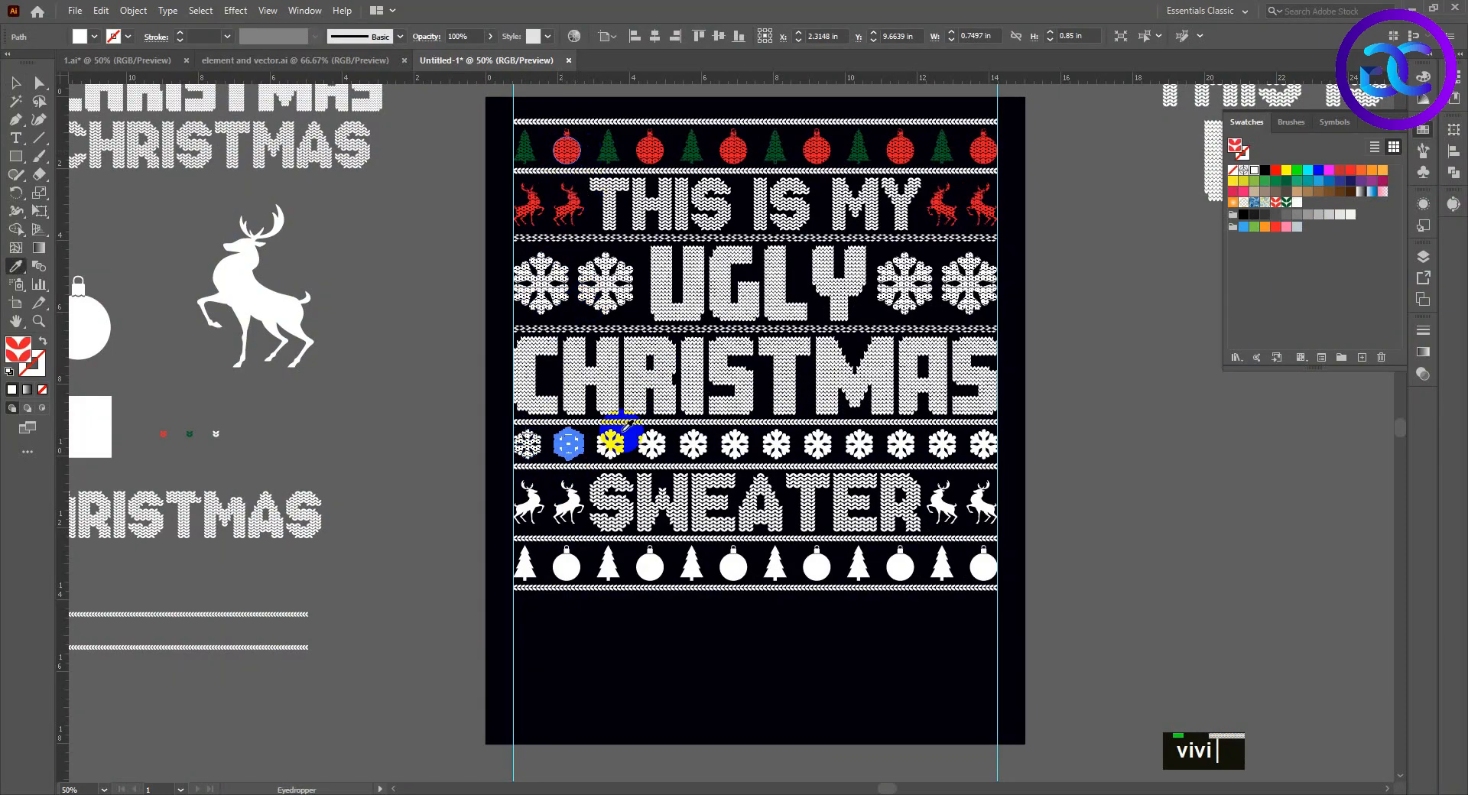
left_click(625, 443)
key("v")
left_click(619, 450)
key("i")
left_click(526, 445)
key("v")
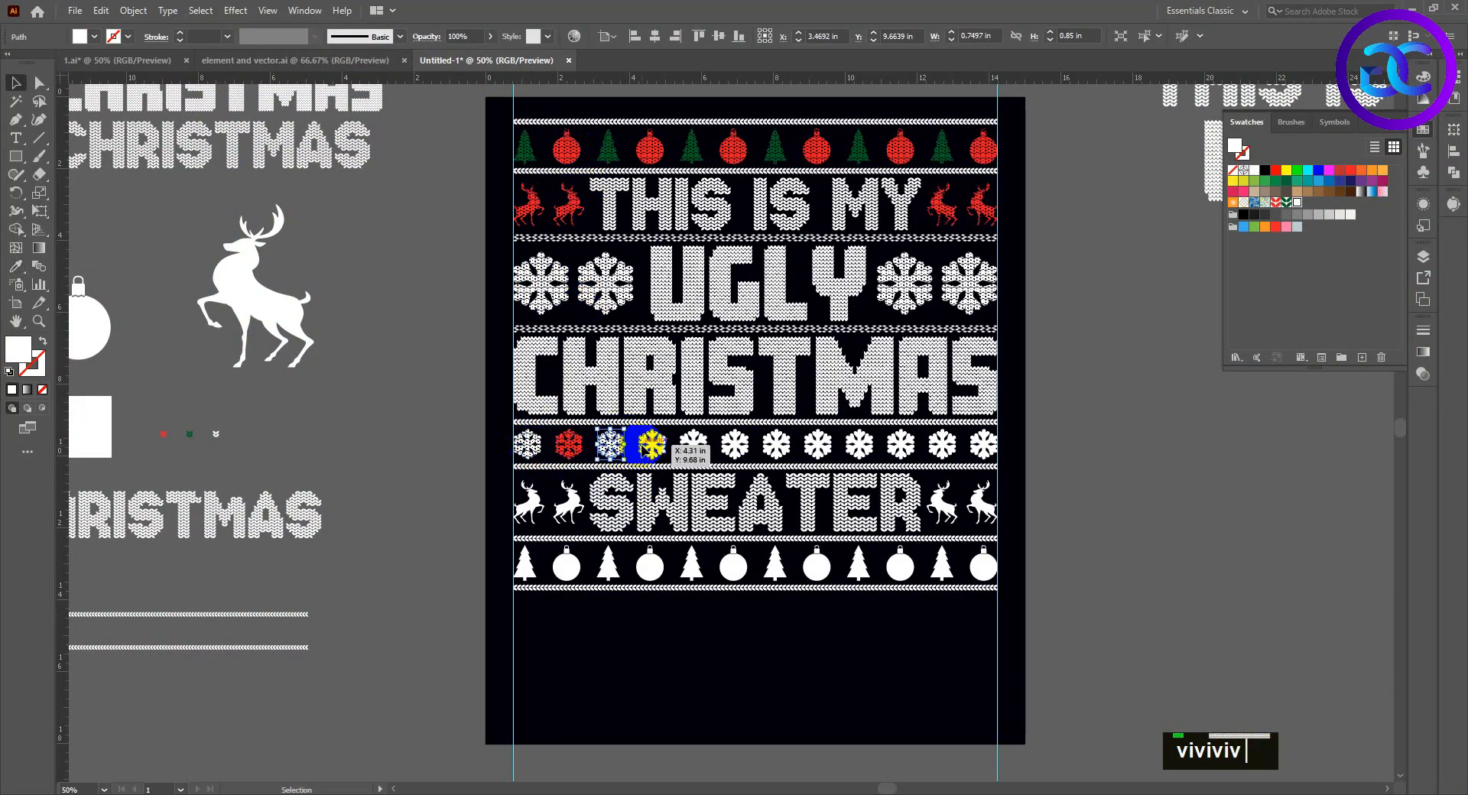
Step: Fill the fourth small snowflake with the red knit pattern and the fifth with the white one by sampling finished snowflakes
left_click(646, 449)
key("i")
left_click(569, 445)
key("v")
left_click(625, 443)
key("v")
Step: Apply the red knit pattern to the sixth small snowflake and the white knit pattern to the seventh
left_click(725, 446)
key("i")
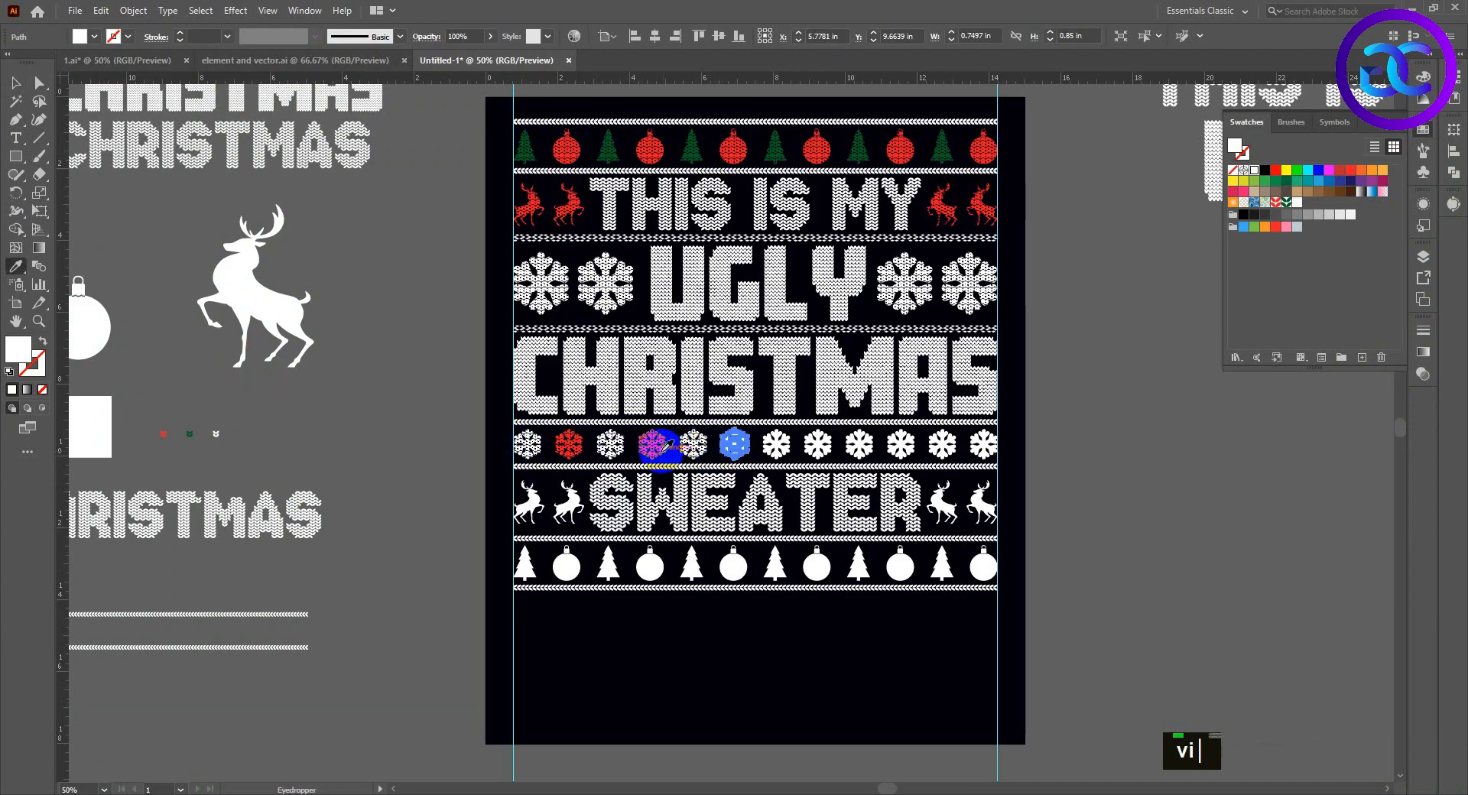
left_click(654, 446)
key("v")
left_click(773, 445)
key("i")
left_click(693, 443)
key("v")
Step: Apply the red knit pattern to the eighth small snowflake and the white knit pattern to the ninth
left_click(817, 445)
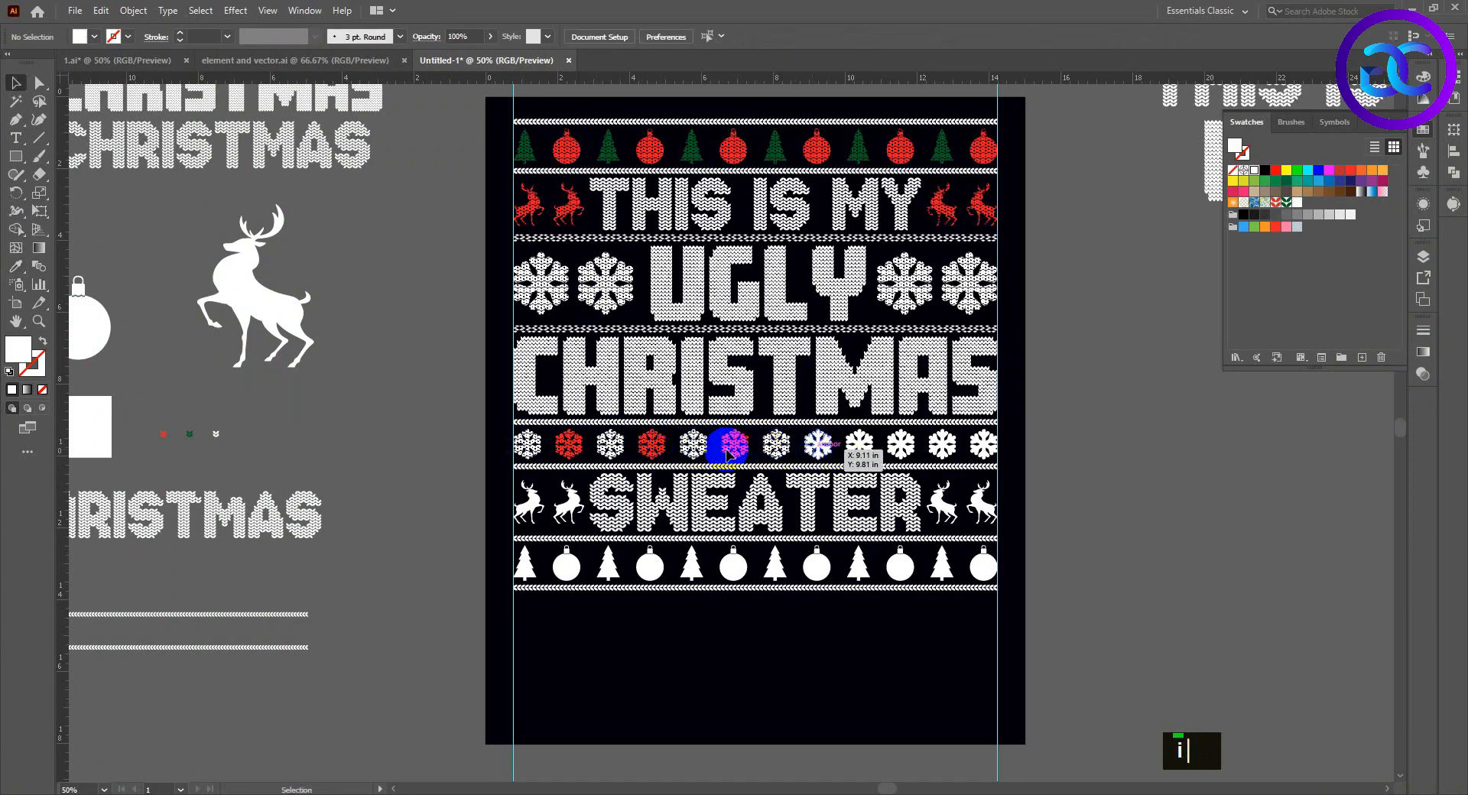
key("i")
left_click(735, 445)
key("v")
left_click(856, 447)
key("i")
left_click(778, 445)
key("v")
Step: Finish the small snowflake row with the red knit pattern on the tenth and twelfth and white on the eleventh
left_click(900, 445)
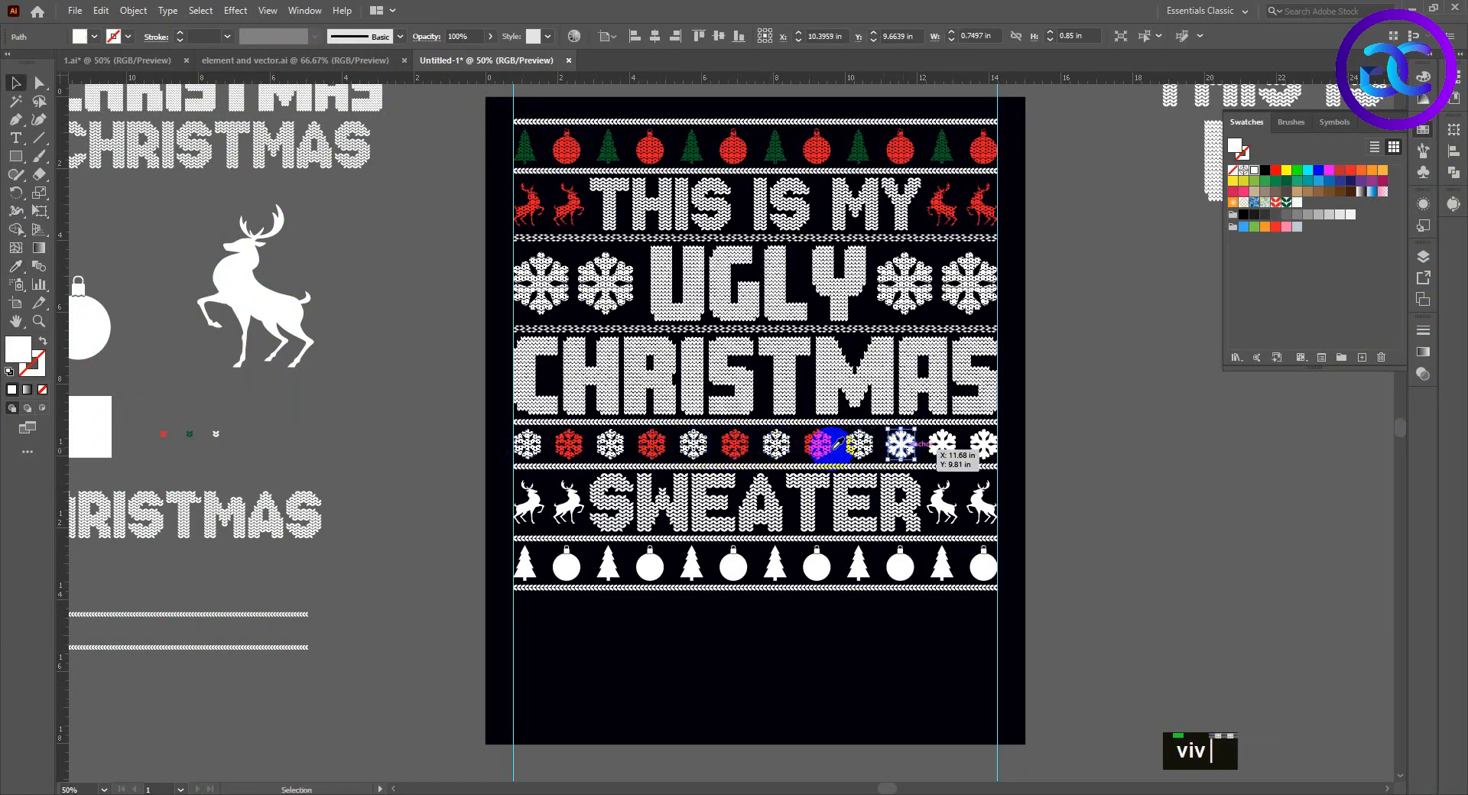
key("i")
left_click(817, 445)
key("v")
key("i")
left_click(854, 446)
key("v")
left_click(980, 445)
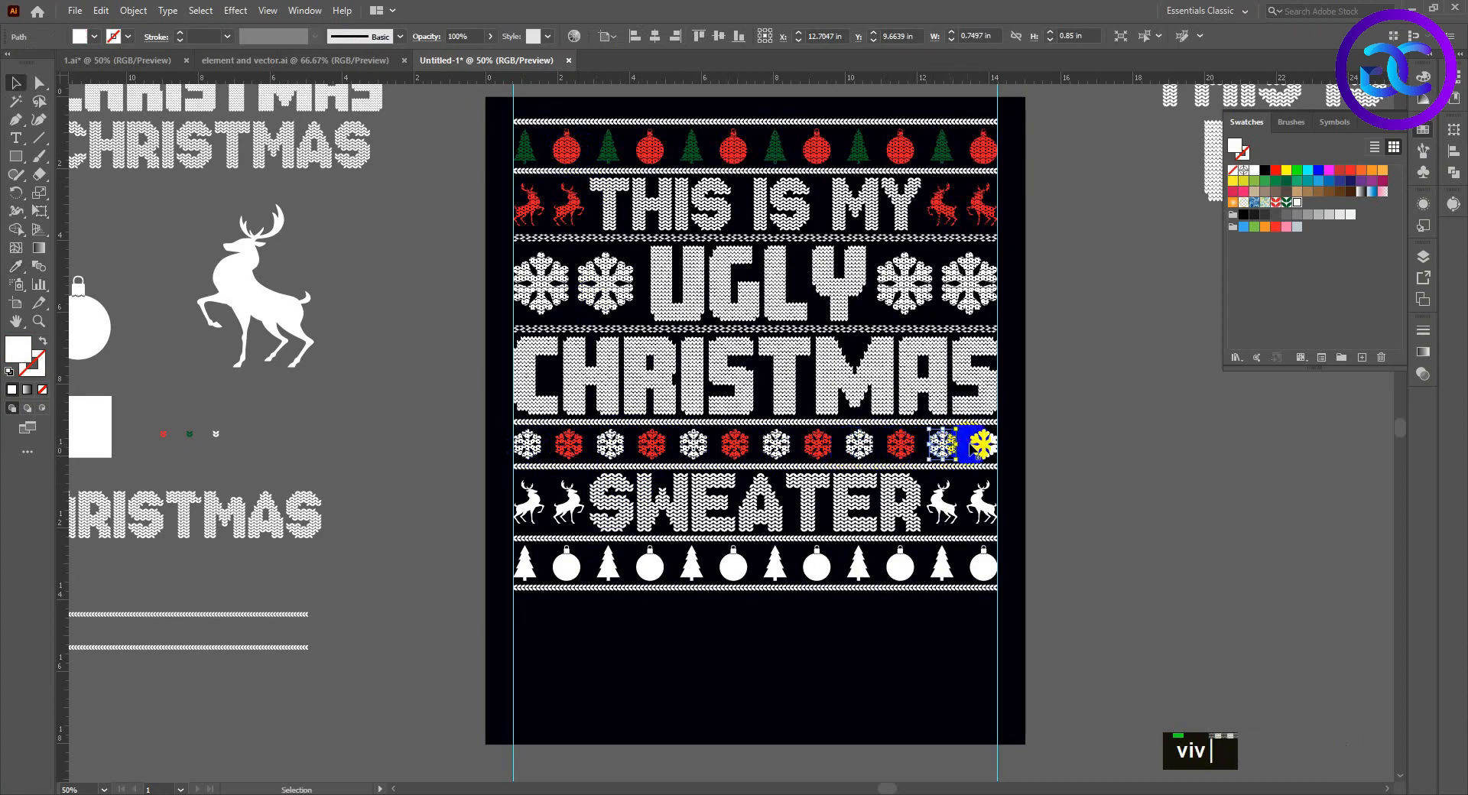
key("i")
left_click(903, 445)
key("v")
Step: Ungroup the SWEATER row to separate its reindeer from the text
left_click(952, 528)
key("i")
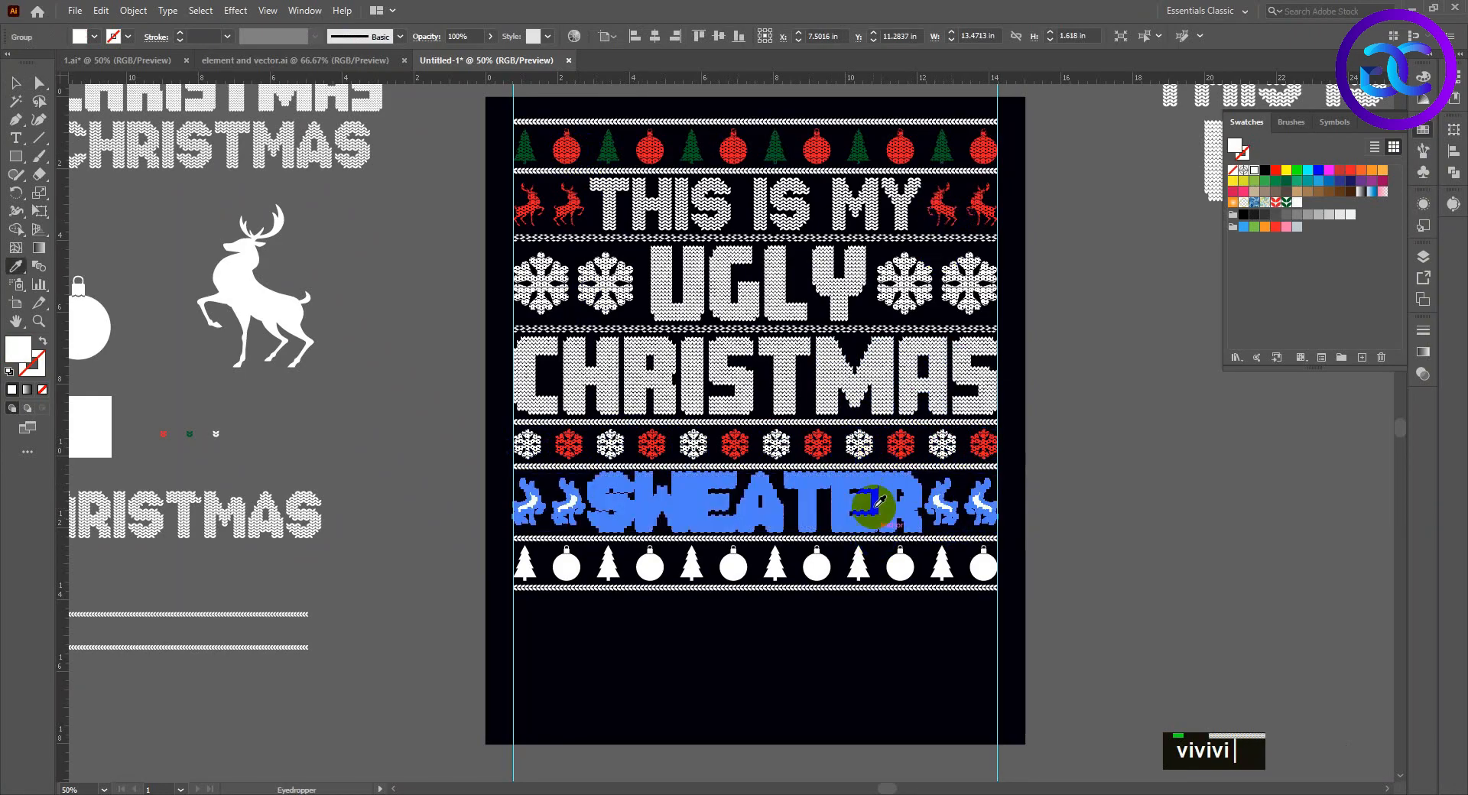
right_click(893, 508)
left_click(932, 656)
Step: Fill the reindeer pairs on both sides of SWEATER with the red knit pattern by sampling finished reindeer
left_click(944, 501)
key("i")
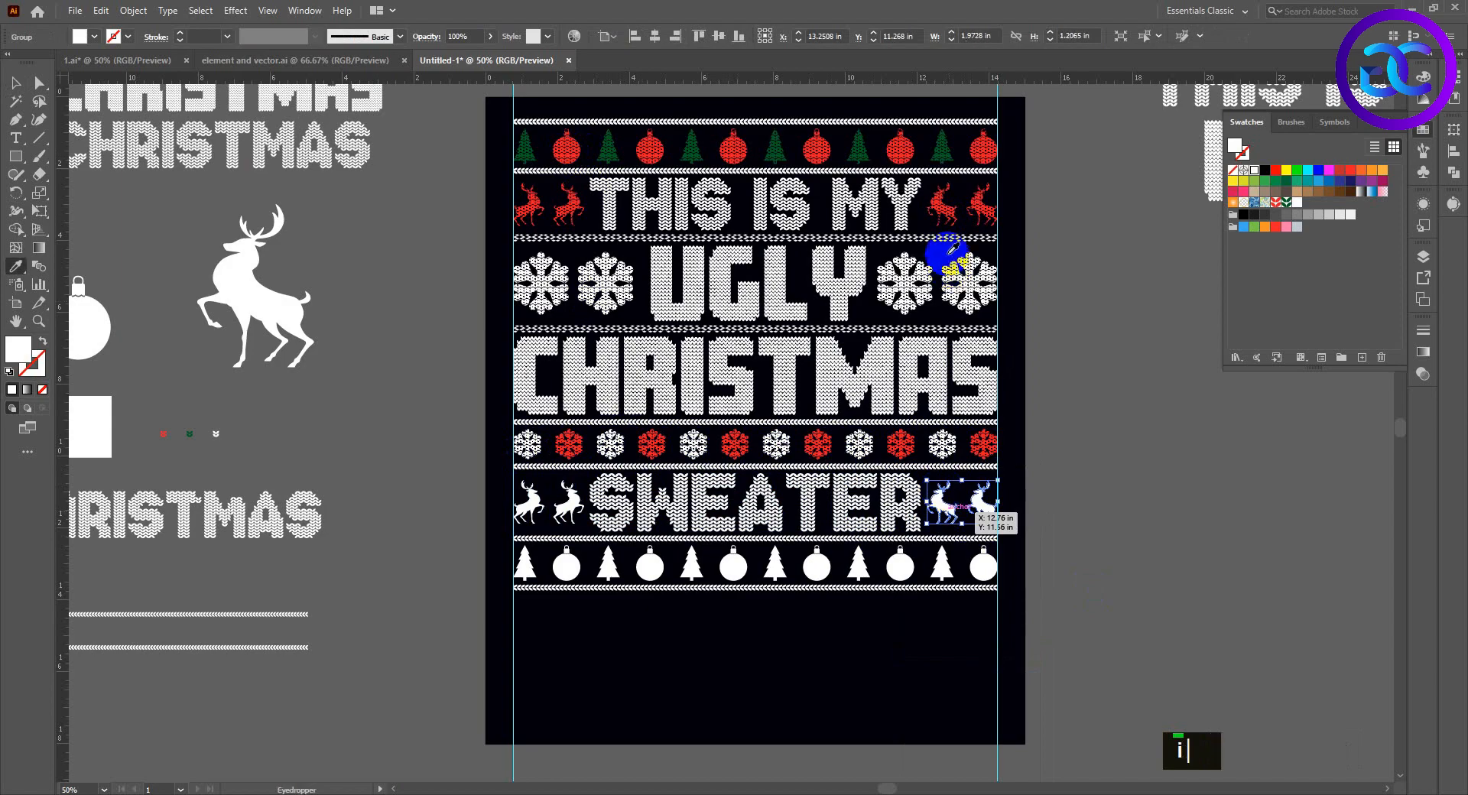
left_click(948, 203)
key("v")
left_click(570, 512)
key("i")
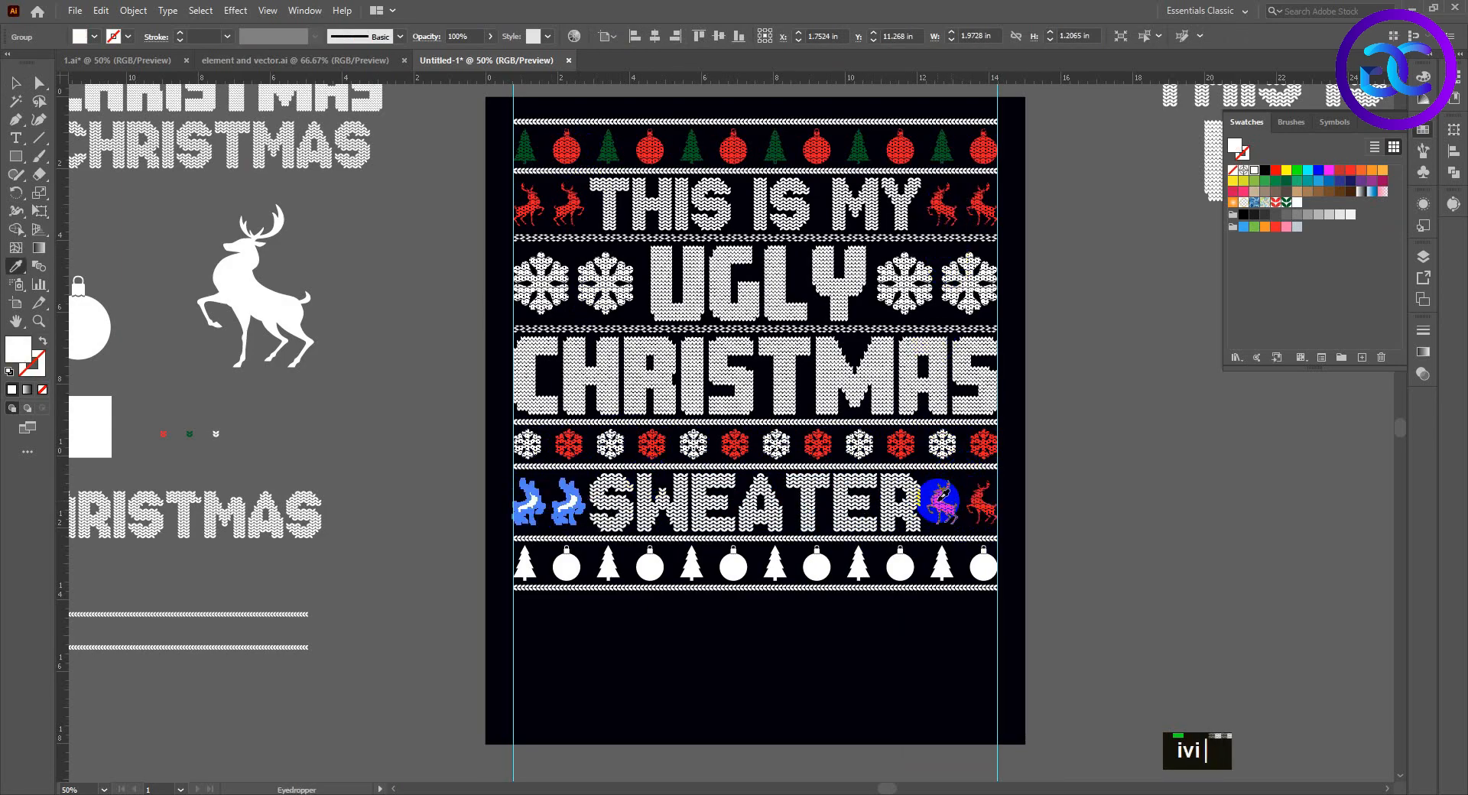
left_click(935, 501)
key("v")
Step: Ungroup the bottom row of trees and ornaments, undoing the accidental black fill on it
left_click(537, 571)
key("i")
left_click(572, 153)
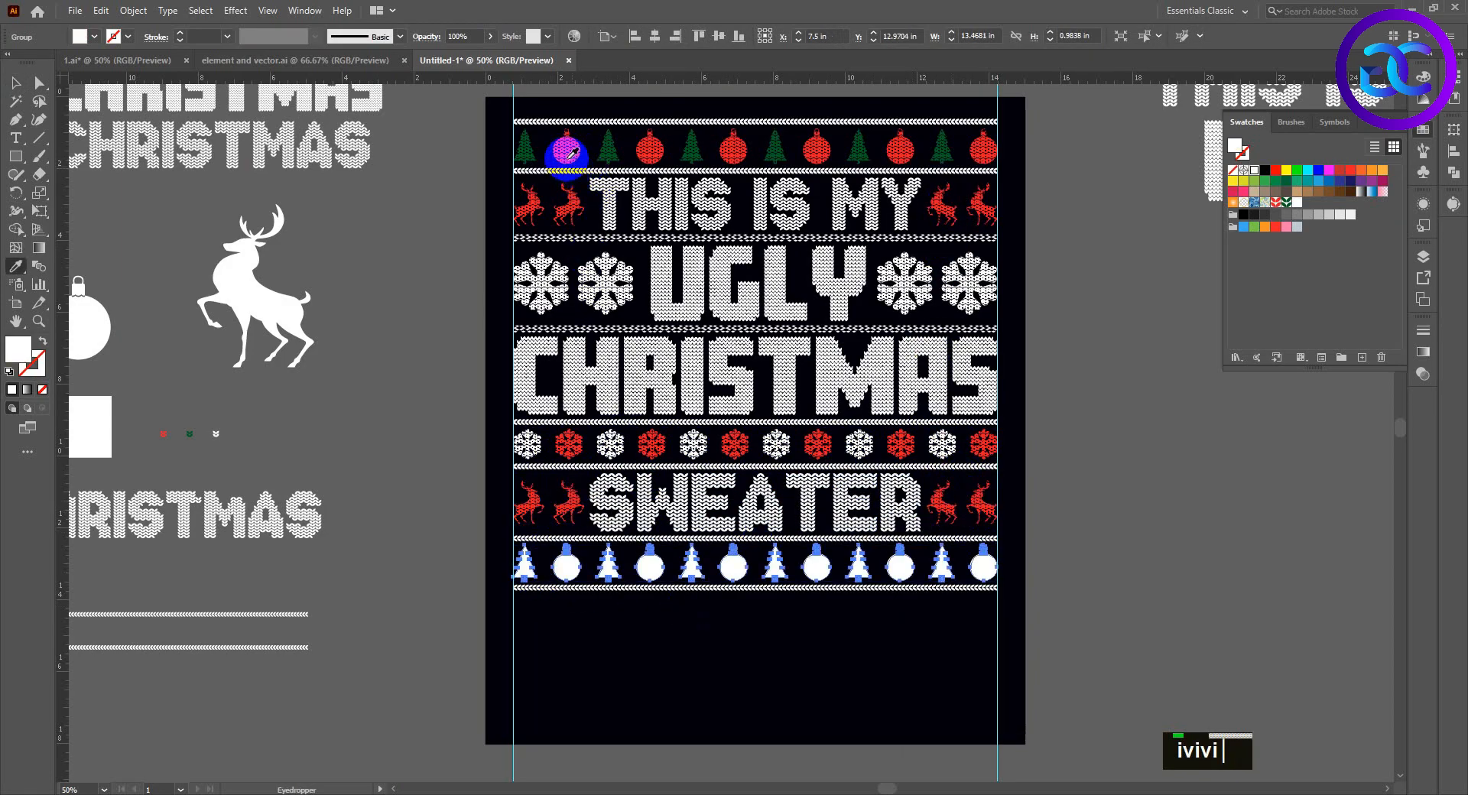
right_click(609, 570)
double_click(535, 583)
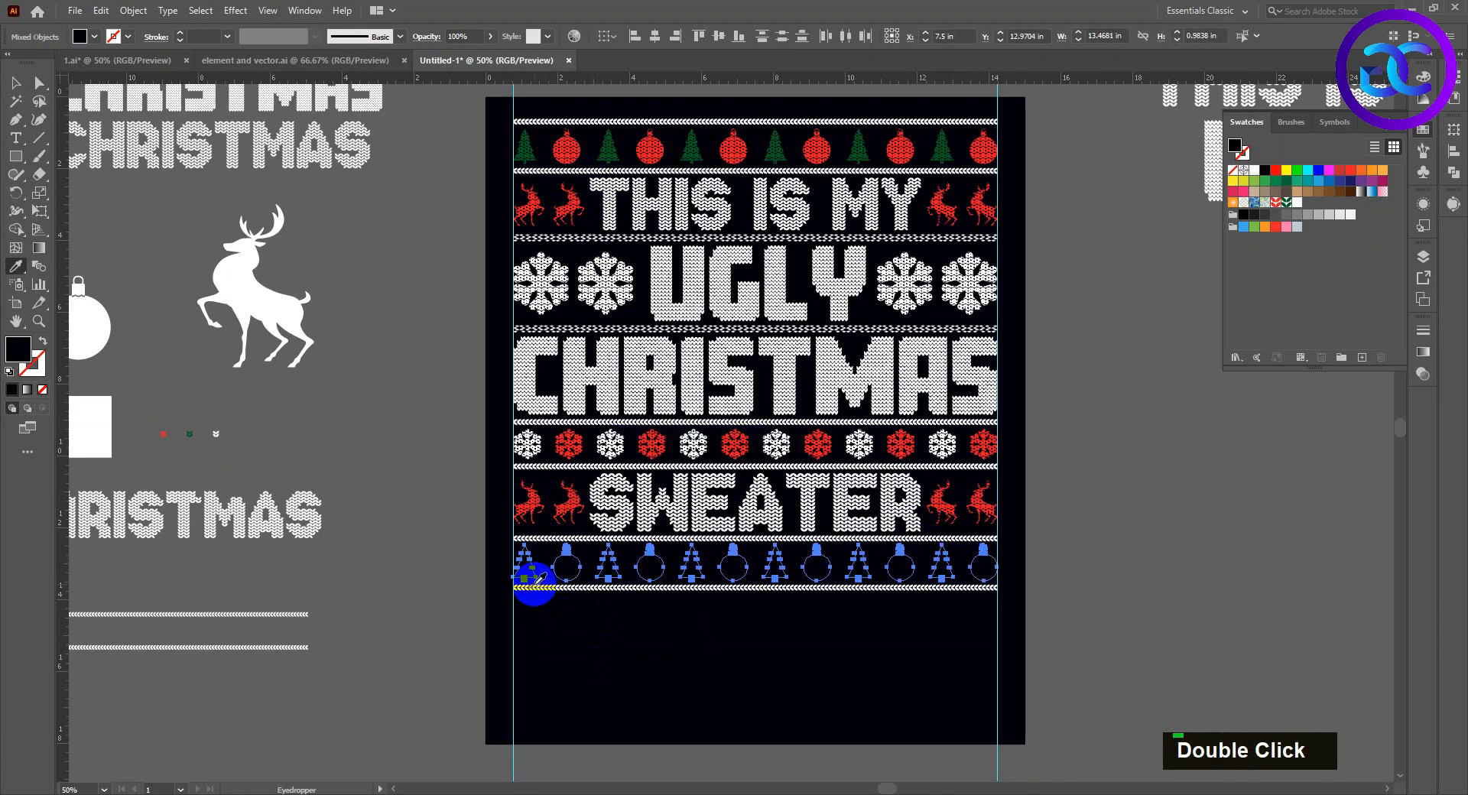
key("ctrl+z")
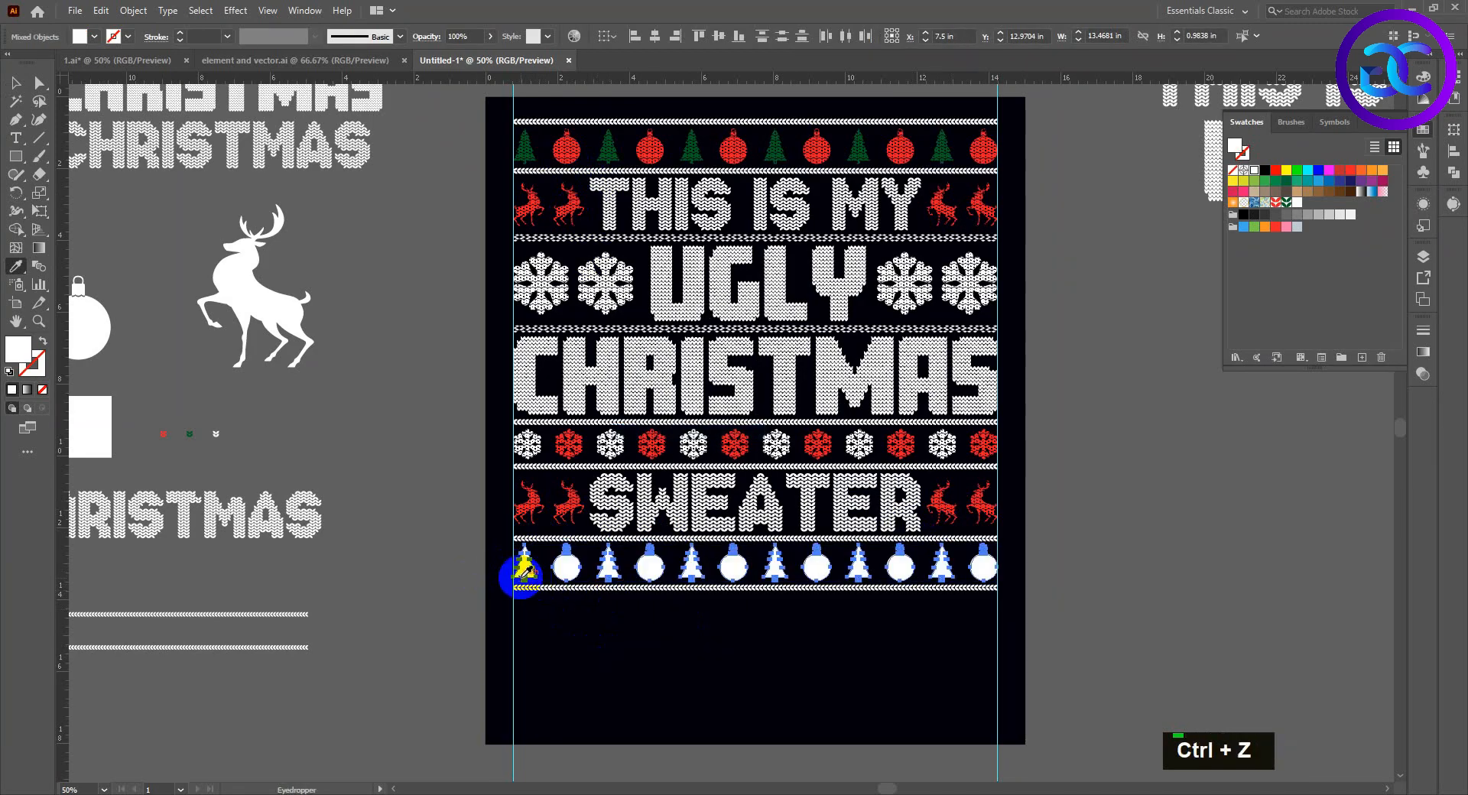
Step: Fill the bottom row's first tree with the green knit pattern and its first ornament with the red one
key("v")
left_click(537, 572)
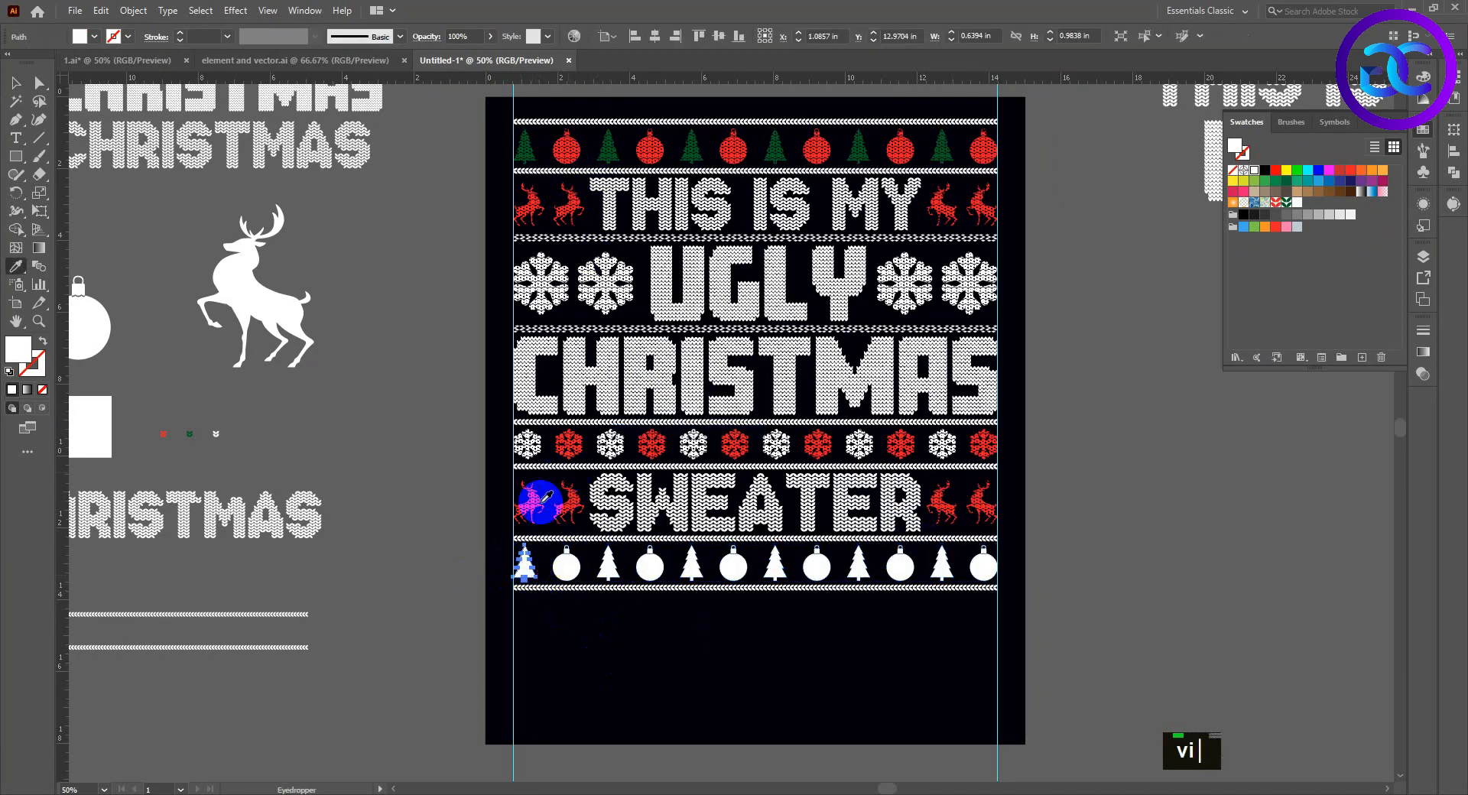
left_click(526, 158)
key("v")
left_click(567, 564)
key("i")
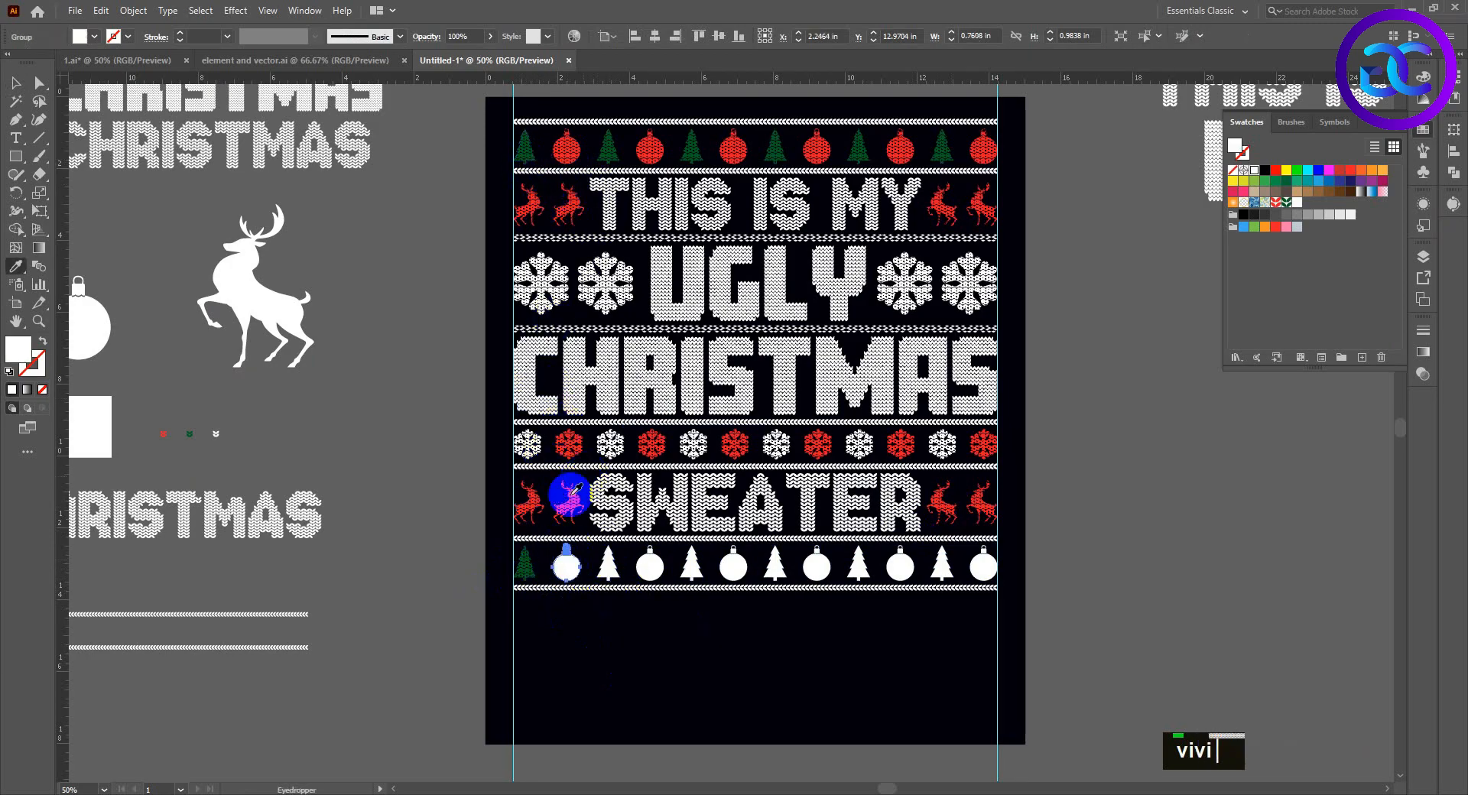
left_click(568, 501)
key("v")
Step: Apply the green knit pattern to the bottom row's second tree and the red knit pattern to its second ornament
left_click(608, 565)
key("i")
left_click(536, 566)
key("v")
left_click(646, 566)
key("i")
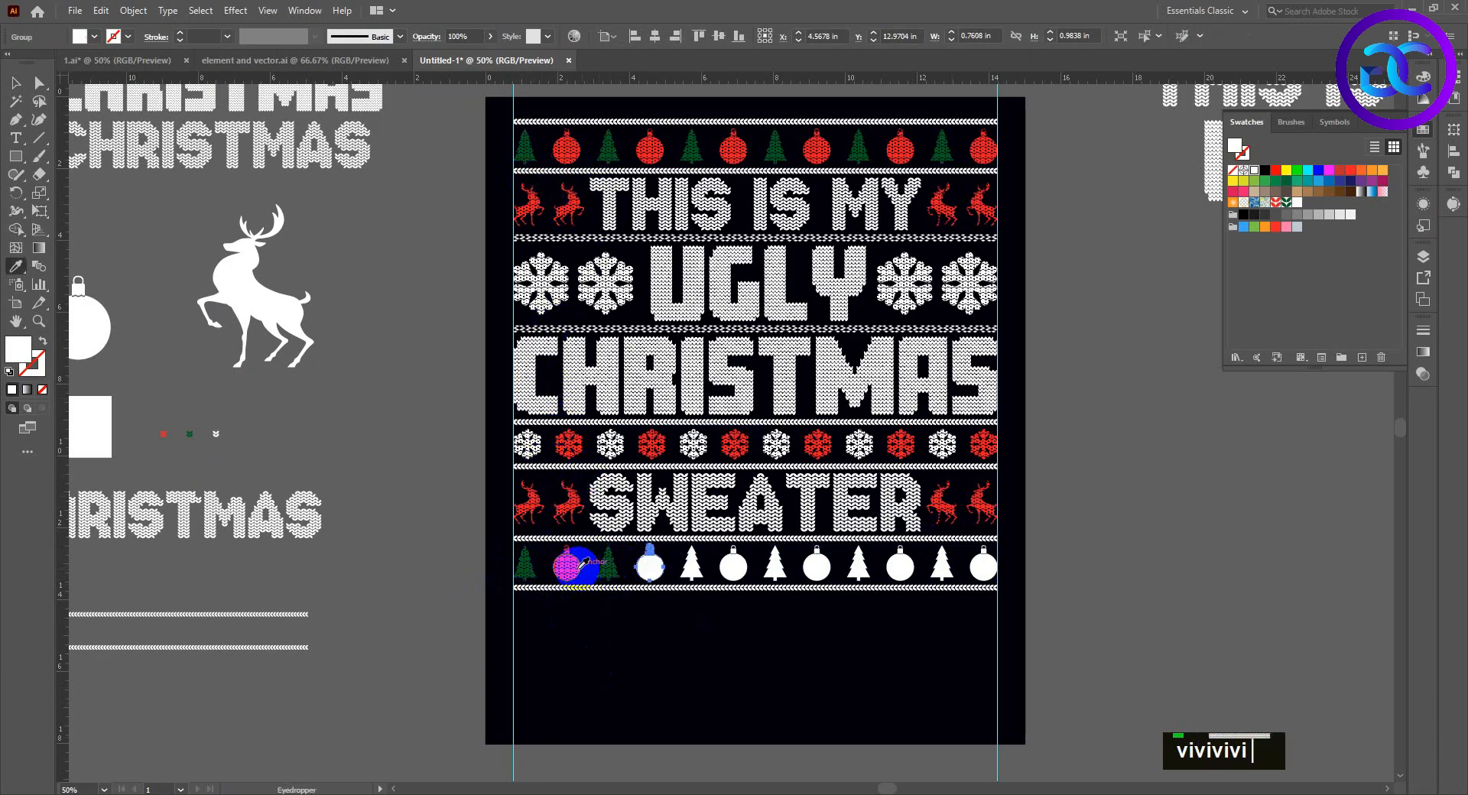
left_click(575, 566)
key("v")
Step: Apply the green knit pattern to the bottom row's third tree and the red knit pattern to its third ornament
left_click(686, 566)
key("i")
left_click(610, 568)
key("v")
left_click(734, 566)
key("i")
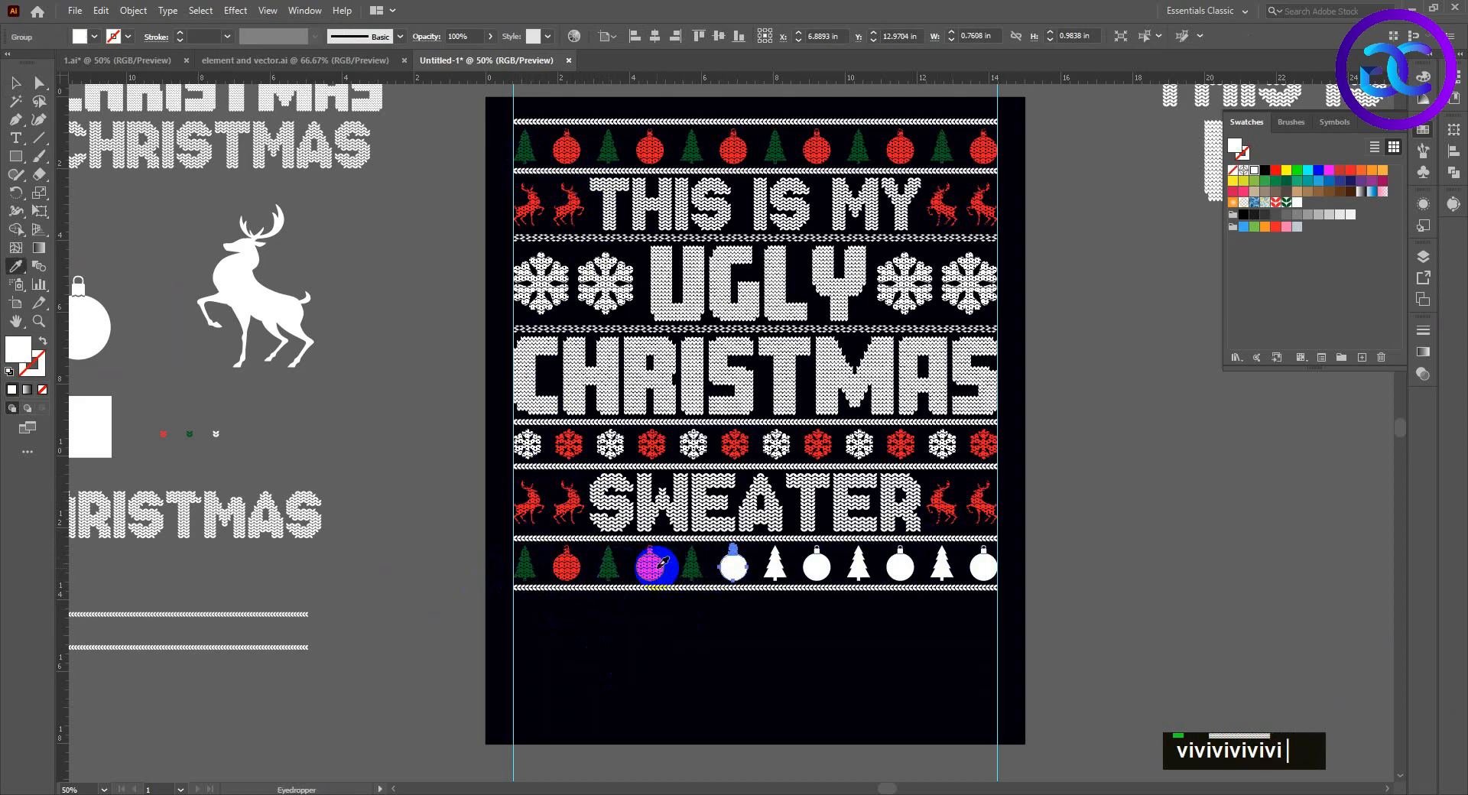
left_click(652, 566)
key("v")
Step: Apply the green knit pattern to the bottom row's fourth tree and the red knit pattern to its fourth ornament
left_click(772, 566)
key("i")
left_click(817, 566)
key("i")
left_click(733, 567)
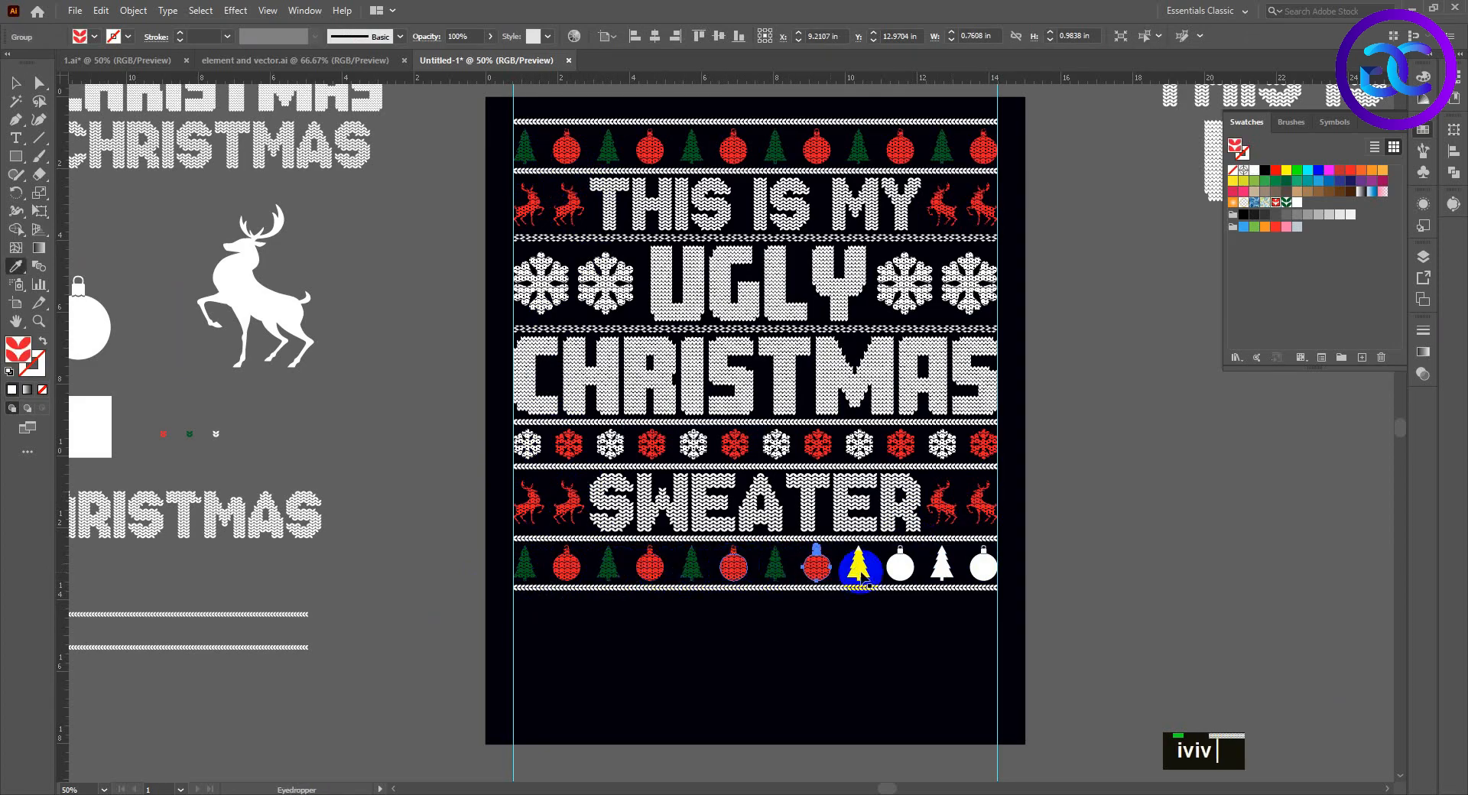
Step: Apply the green knit pattern to the bottom row's fifth tree and the red knit pattern to its fifth ornament
left_click(862, 570)
key("i")
left_click(777, 568)
key("v")
left_click(896, 567)
key("i")
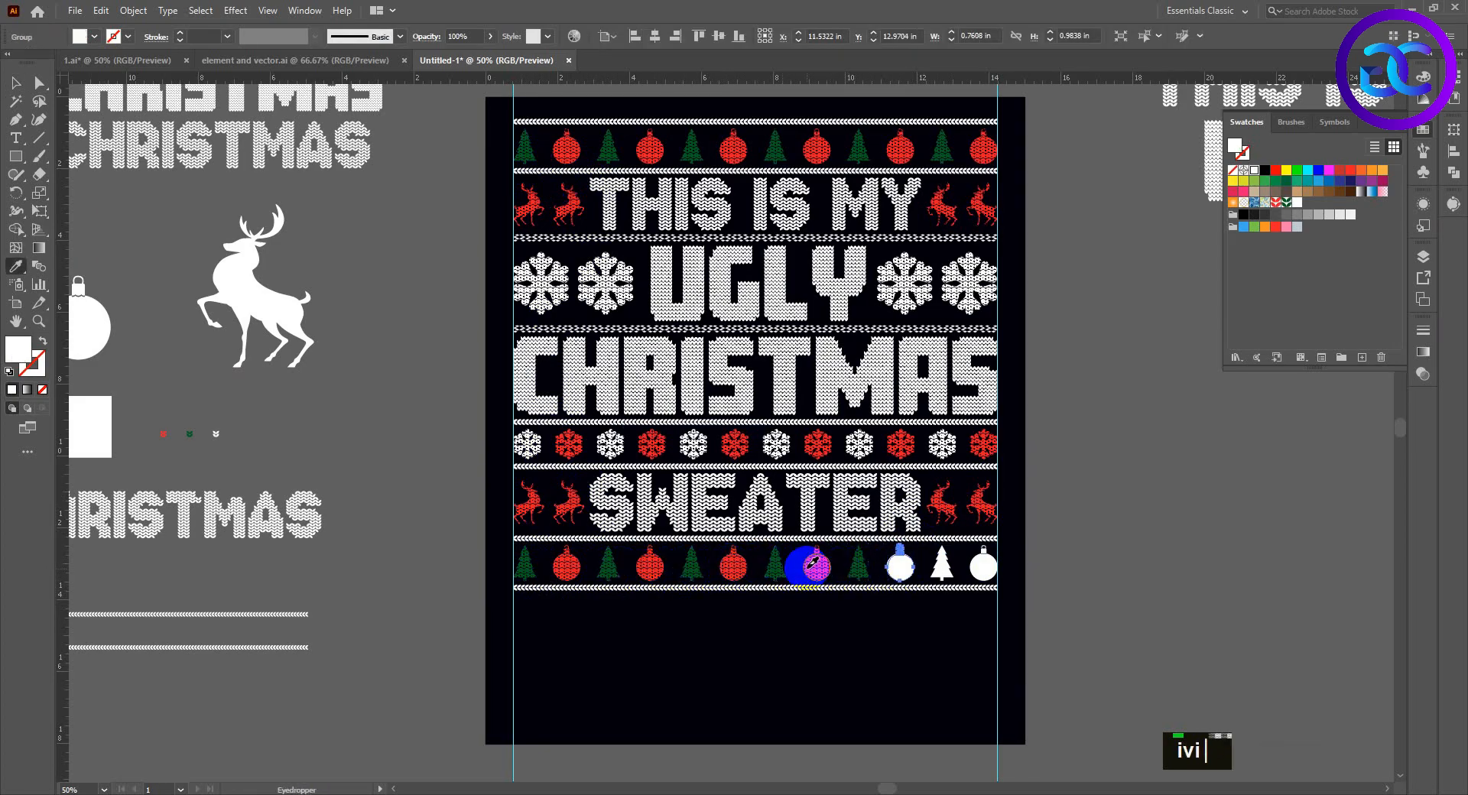
left_click(812, 566)
key("v")
Step: Complete the bottom row with the green knit pattern on the last tree and red on the last ornament
left_click(935, 569)
key("i")
left_click(859, 567)
key("v")
left_click(972, 568)
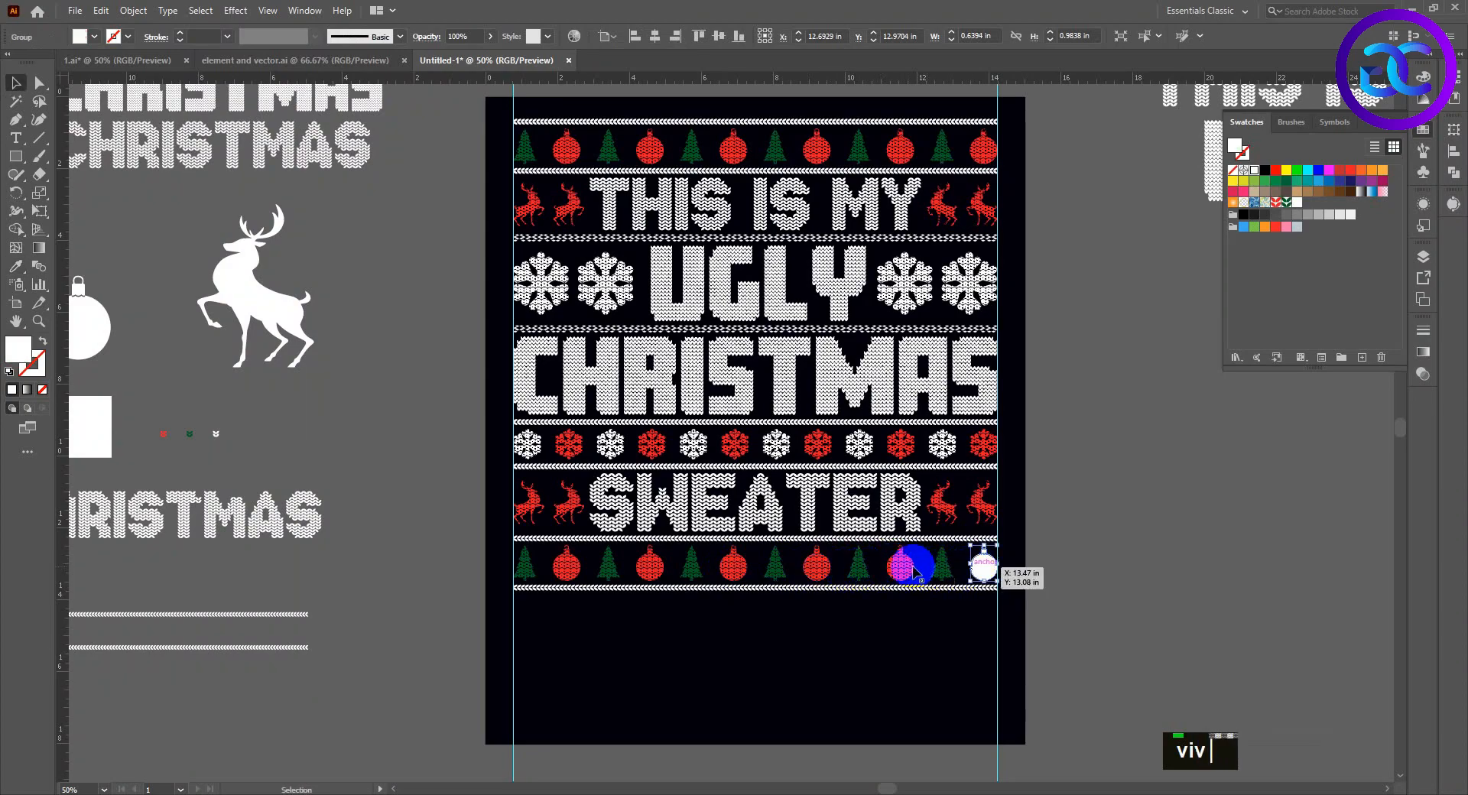
key("i")
left_click(905, 567)
key("v")
left_click(1042, 568)
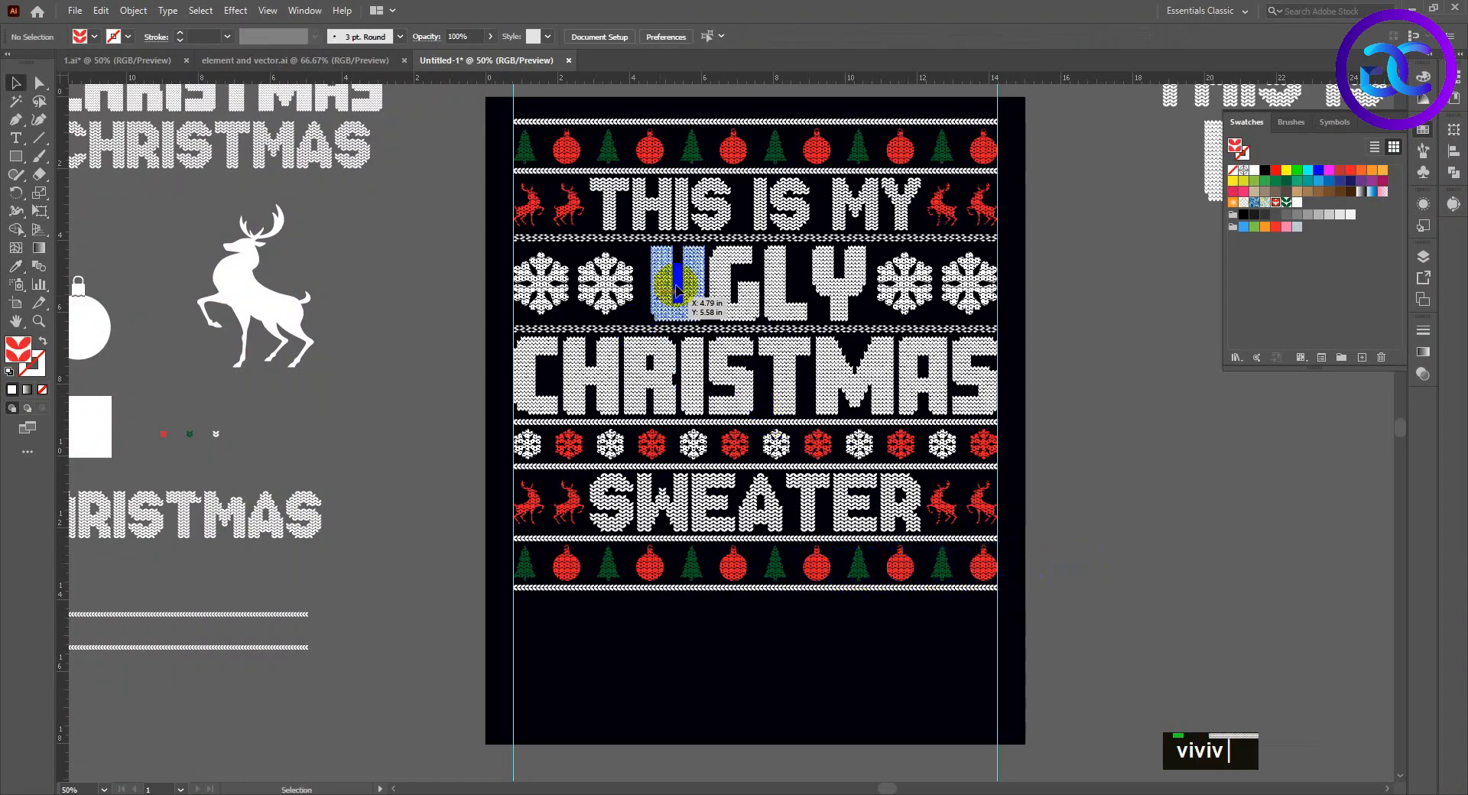
Step: Color the word UGLY on the artboard red by sampling the red square beside it
left_click(737, 382)
key("space")
scroll(737, 382, "down", 1)
left_click_drag(820, 419, 823, 466)
left_click(765, 365)
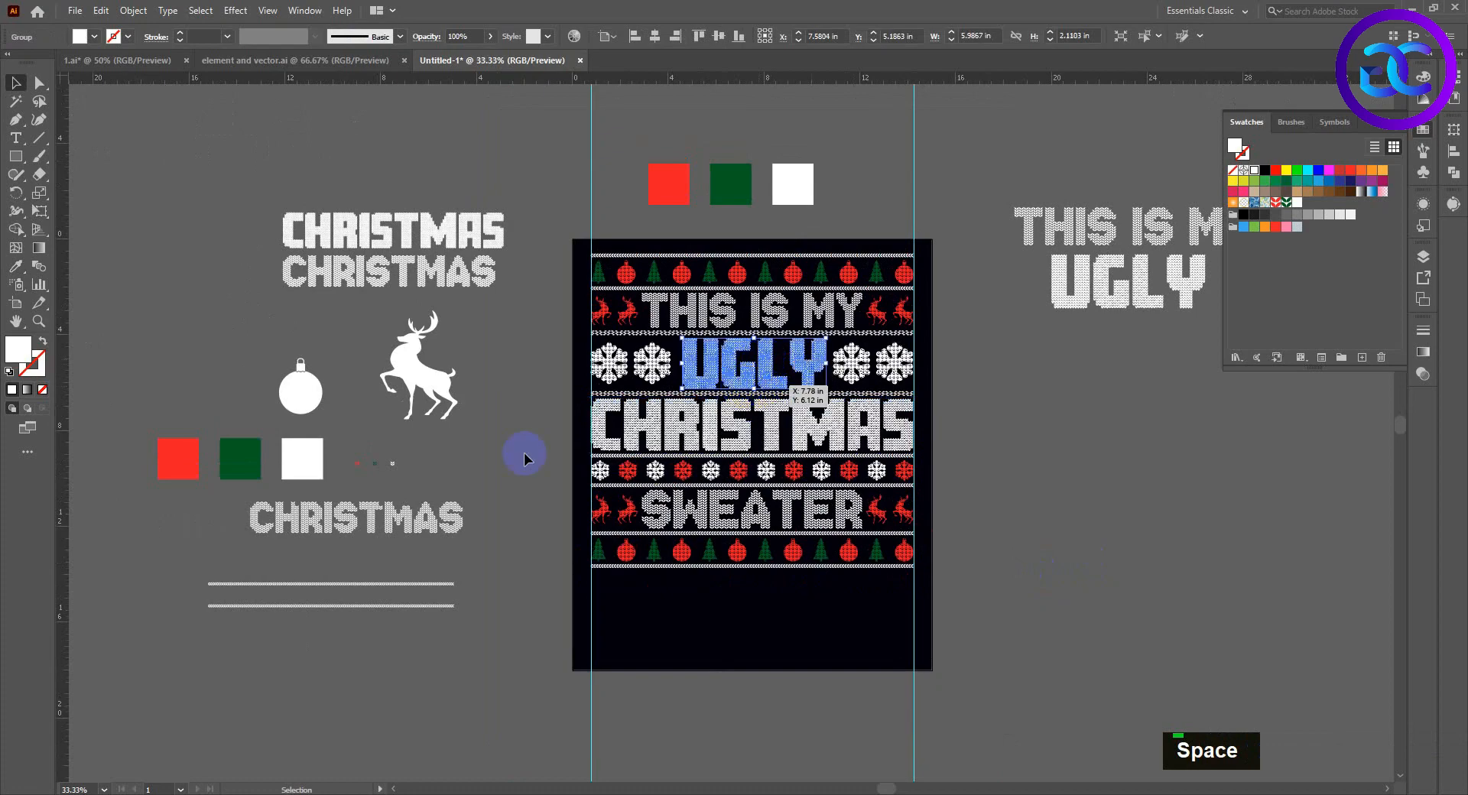
left_click(16, 267)
left_click(193, 459)
left_click(16, 82)
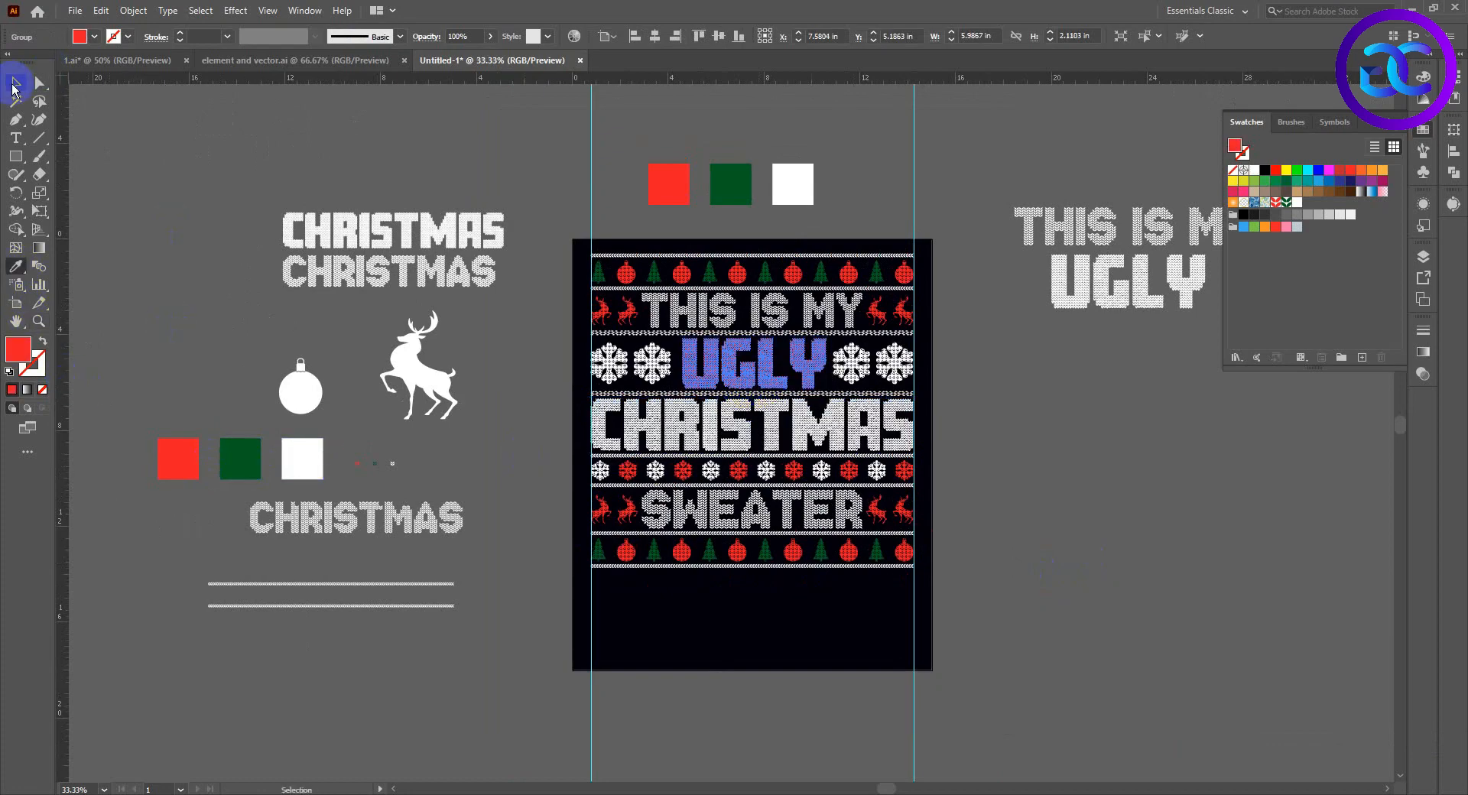
double_click(676, 378)
double_click(649, 369)
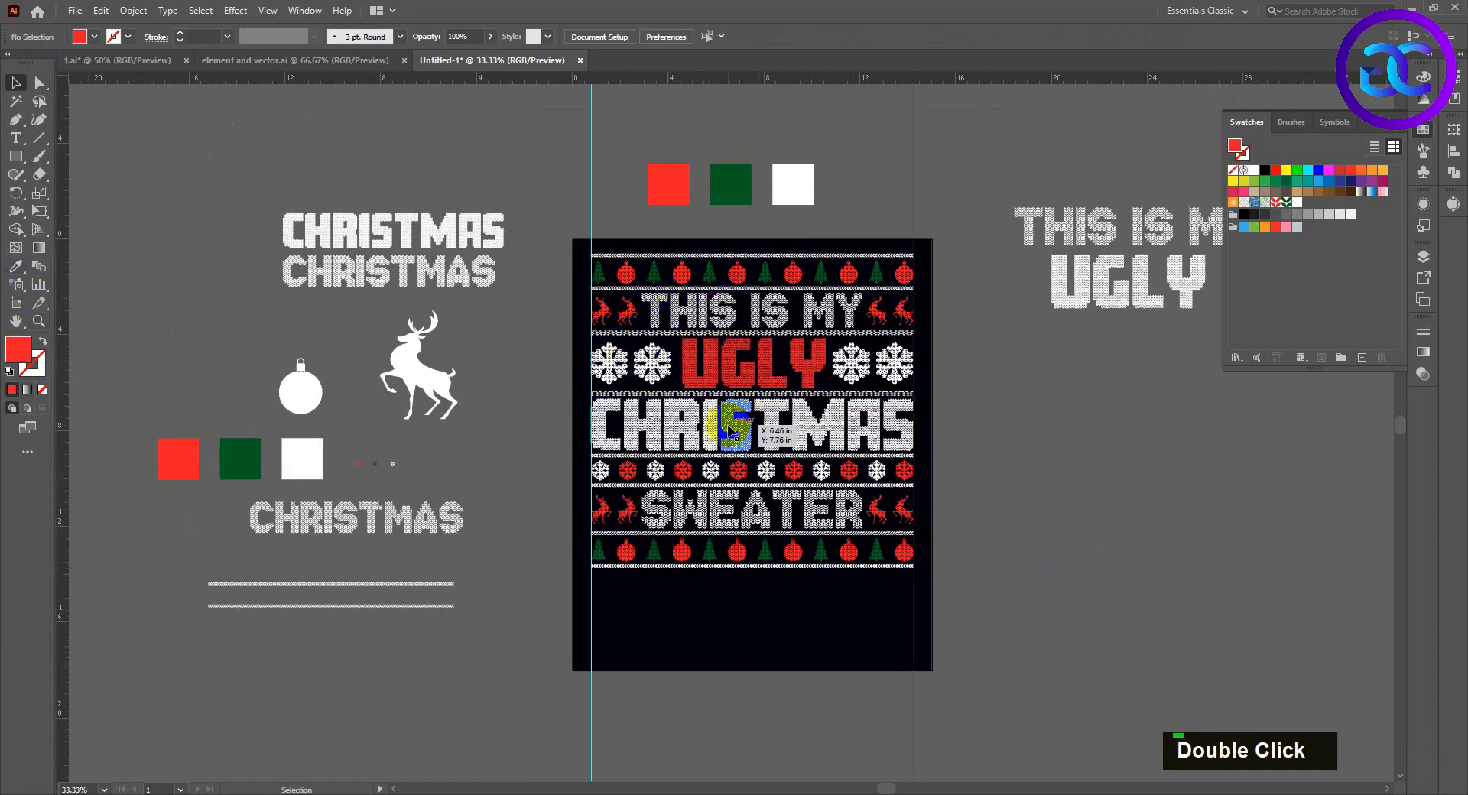
Step: Color the word SWEATER red by sampling a red color, and deselect it
double_click(747, 511)
left_click(16, 268)
left_click(621, 505)
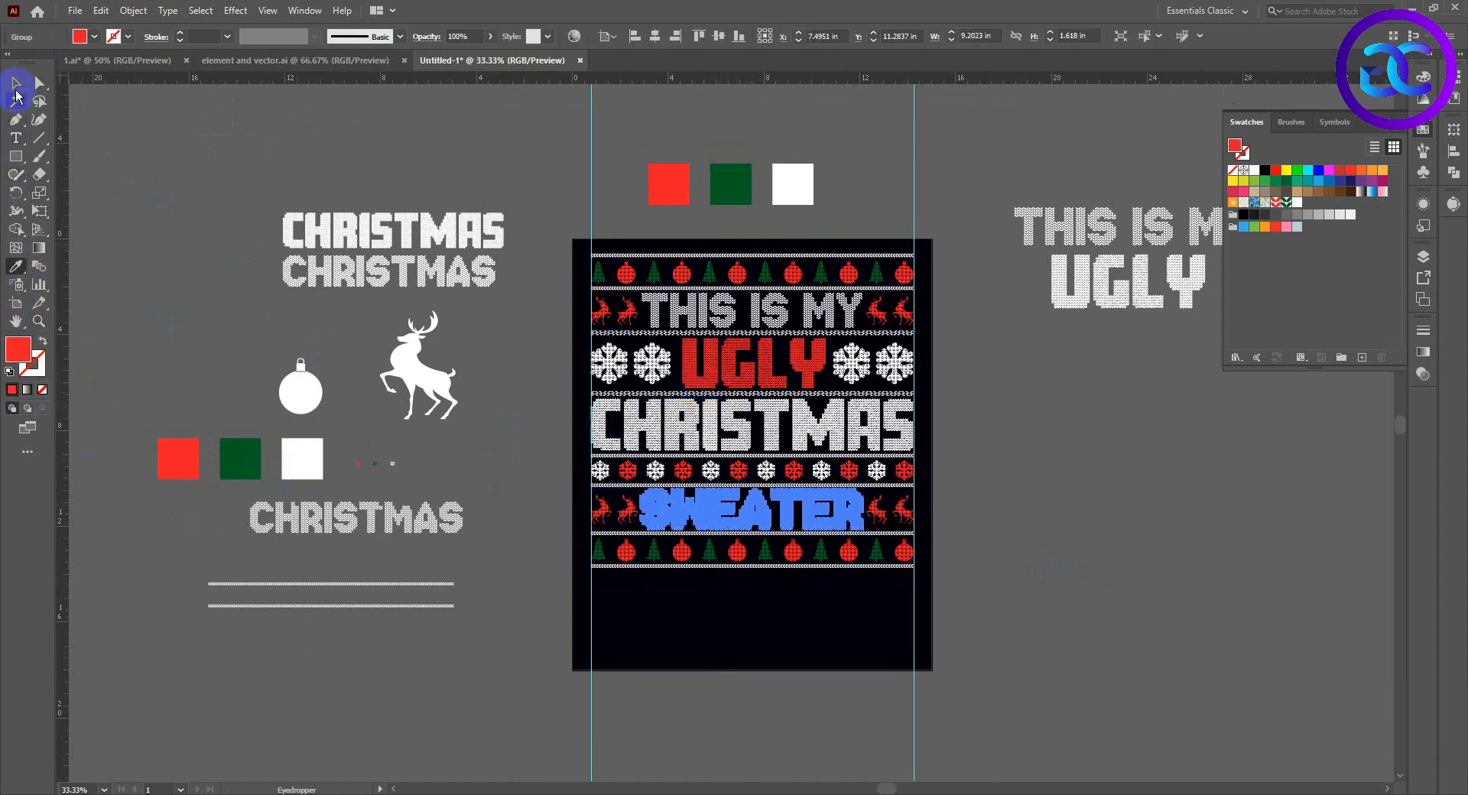
left_click(16, 84)
left_click(233, 288)
left_click_drag(233, 289, 207, 297)
Step: Try the red knit pattern on the stripes above and below the top row of trees and ornaments
left_click(778, 266)
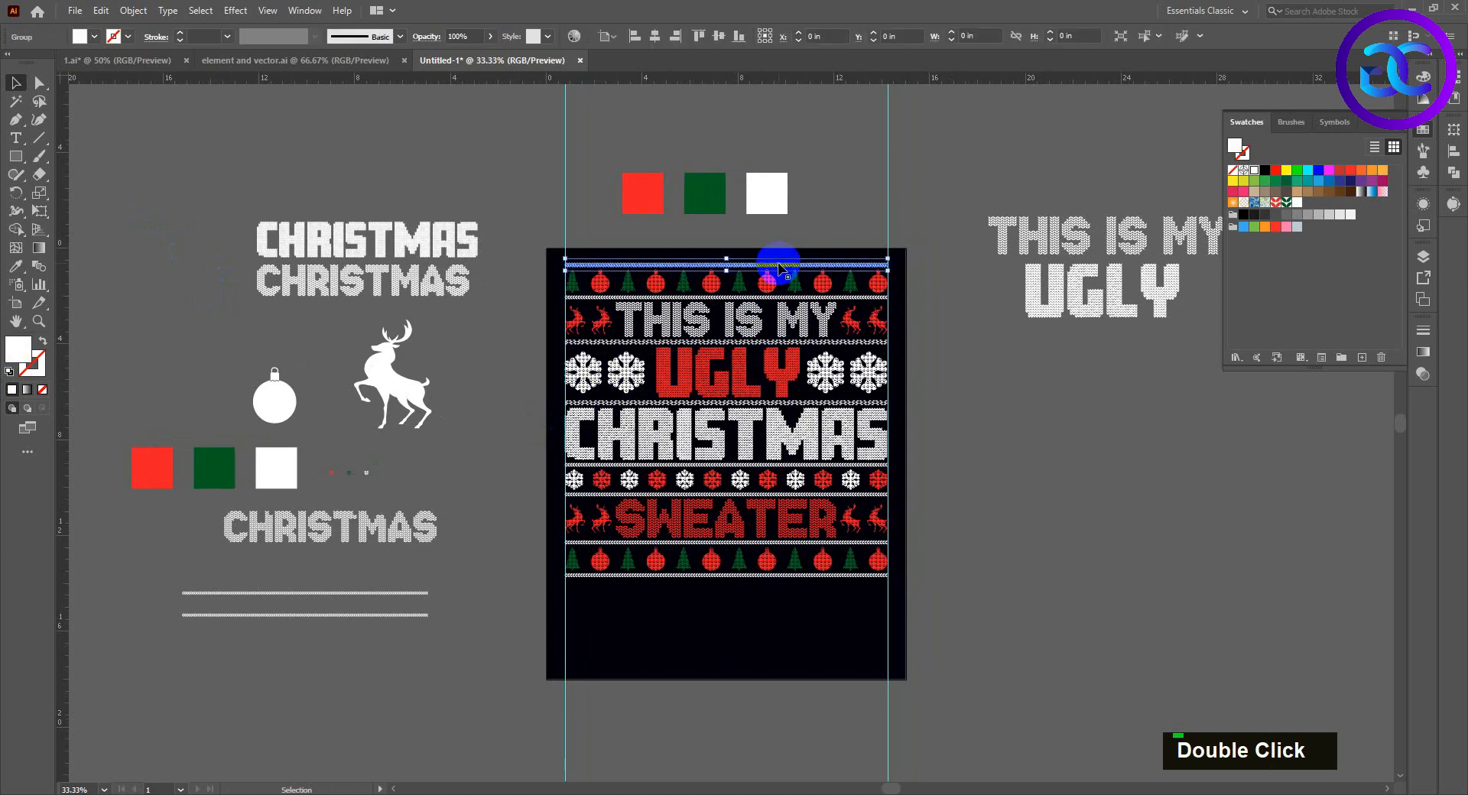
key("v")
key("i")
left_click(625, 336)
left_click(650, 281)
key("v")
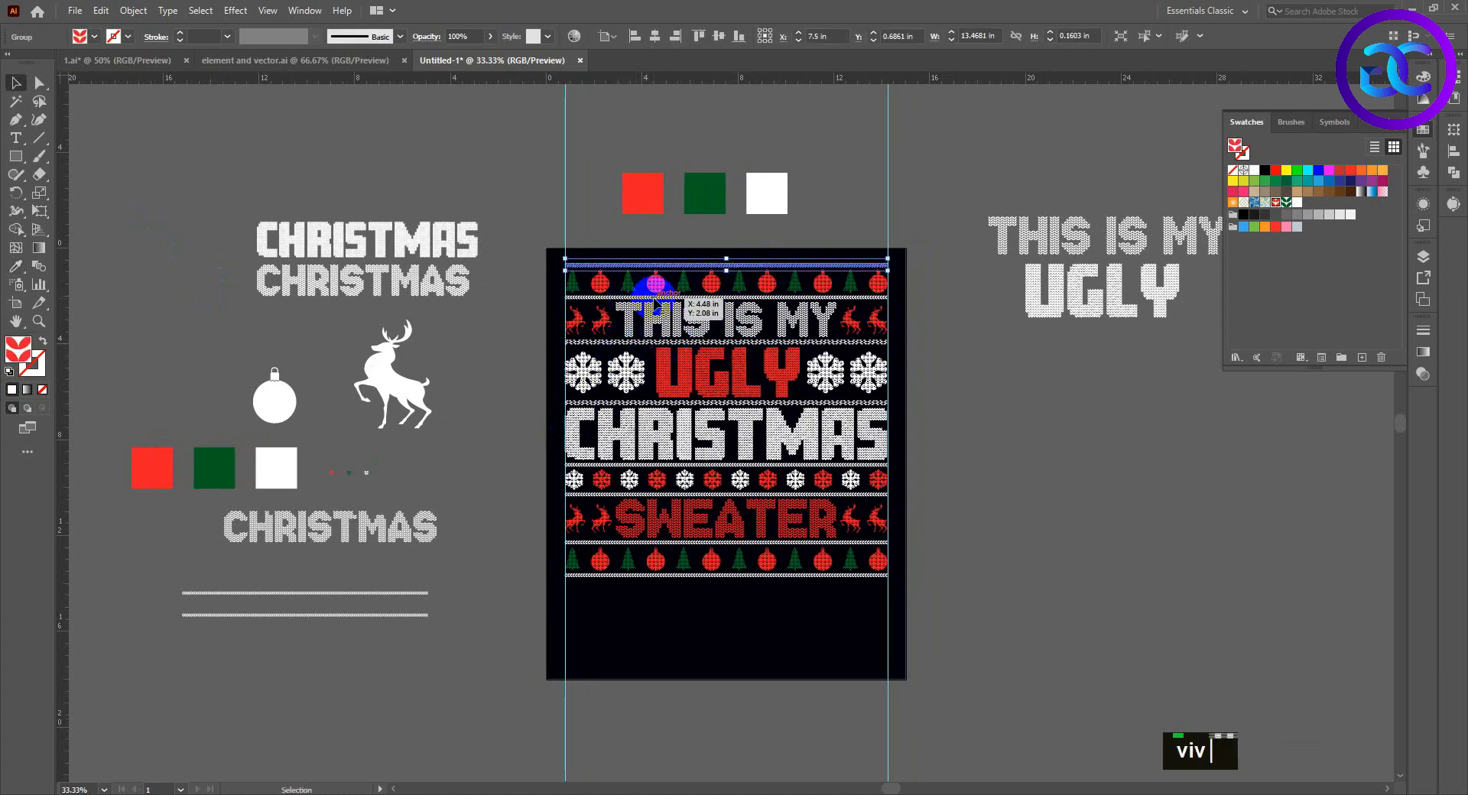
left_click(656, 297)
key("i")
left_click(662, 265)
key("v")
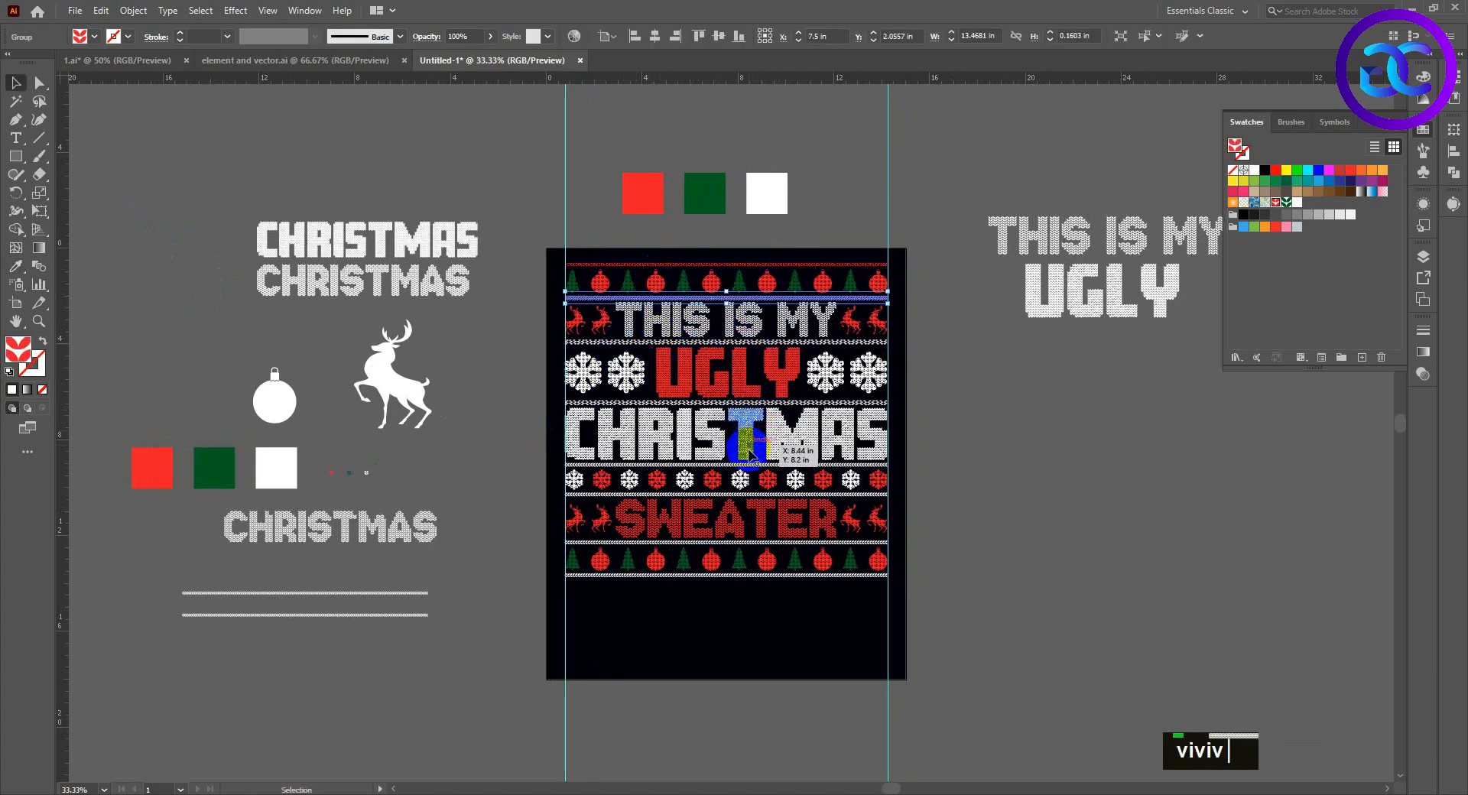
Step: Return the stripes above and below the top tree row to white by sampling the THIS IS MY lettering
key("v")
left_click(747, 266)
key("i")
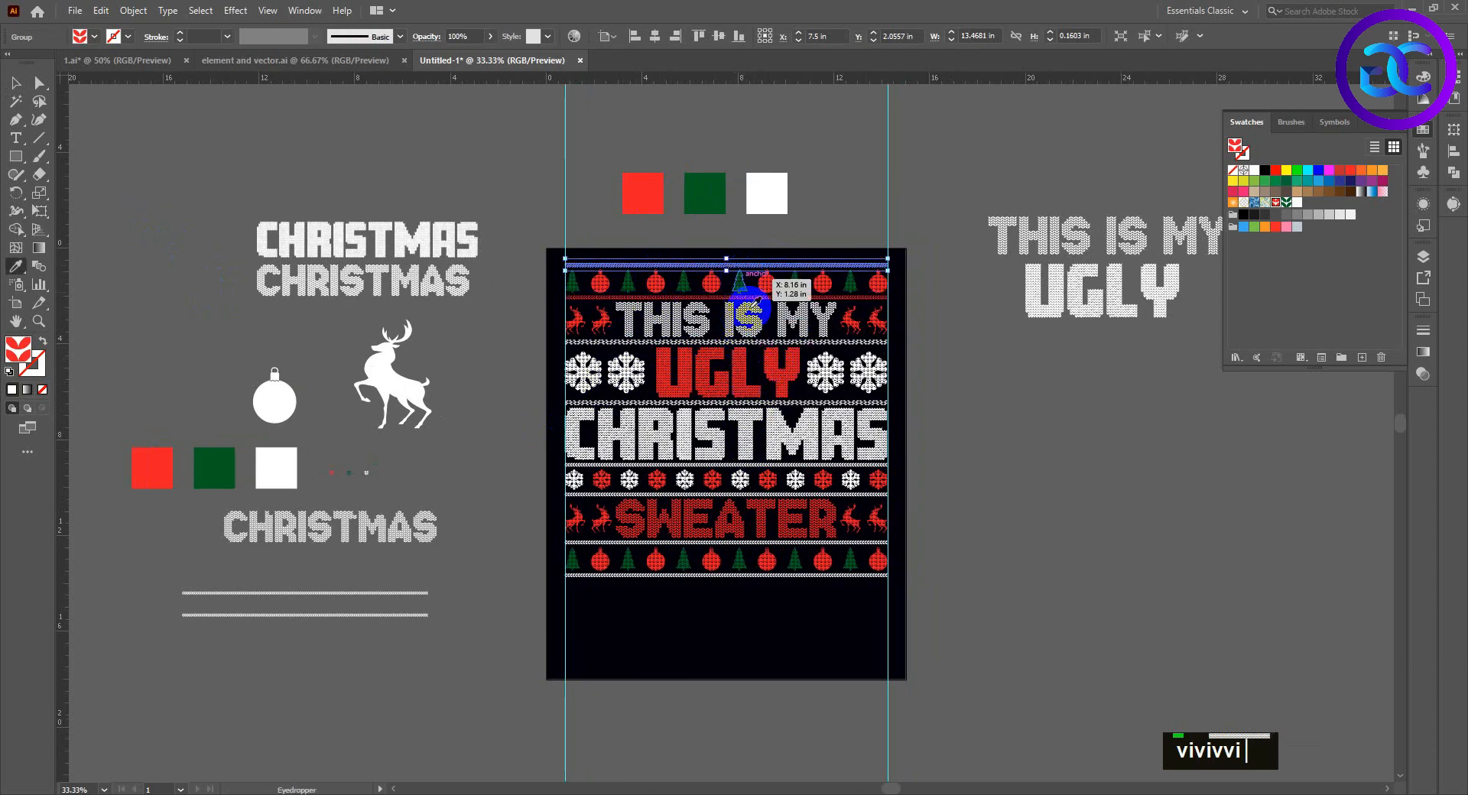
left_click(753, 313)
key("v")
left_click(752, 297)
key("i")
left_click(753, 265)
key("v")
Step: Color the zigzag stripes above and below UGLY red by sampling the red lettering
left_click(757, 342)
key("i")
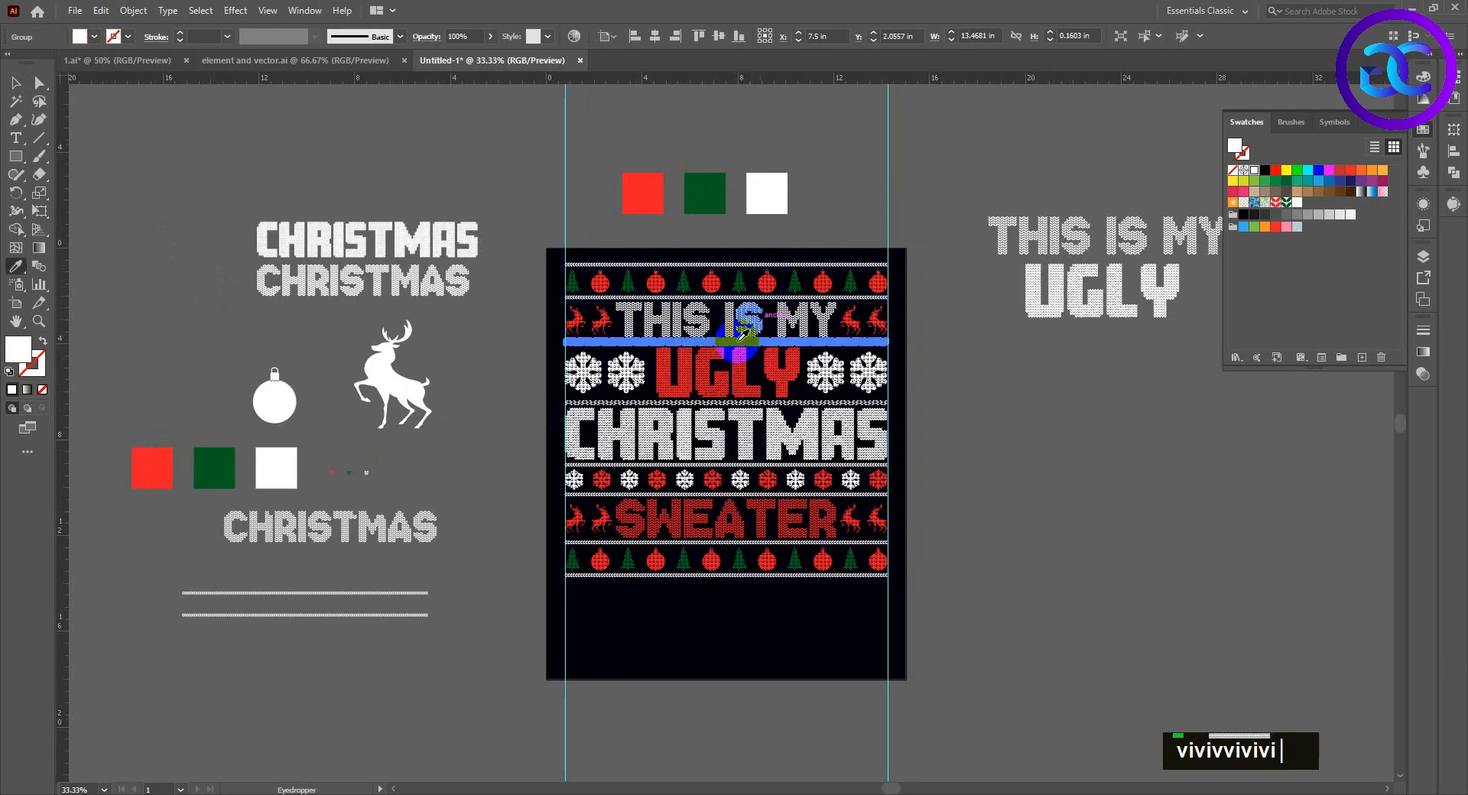
left_click(755, 416)
key("v")
double_click(753, 399)
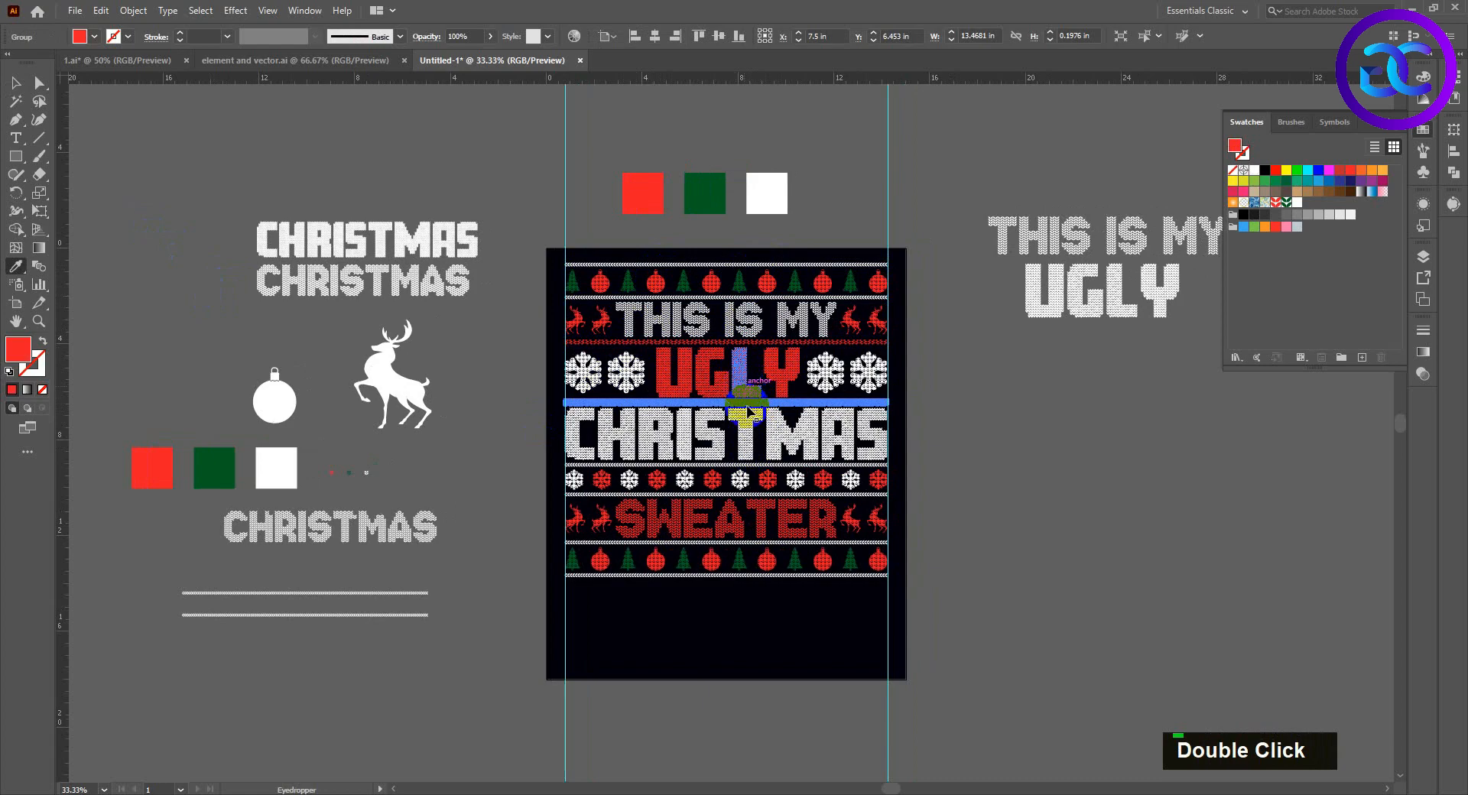
key("v")
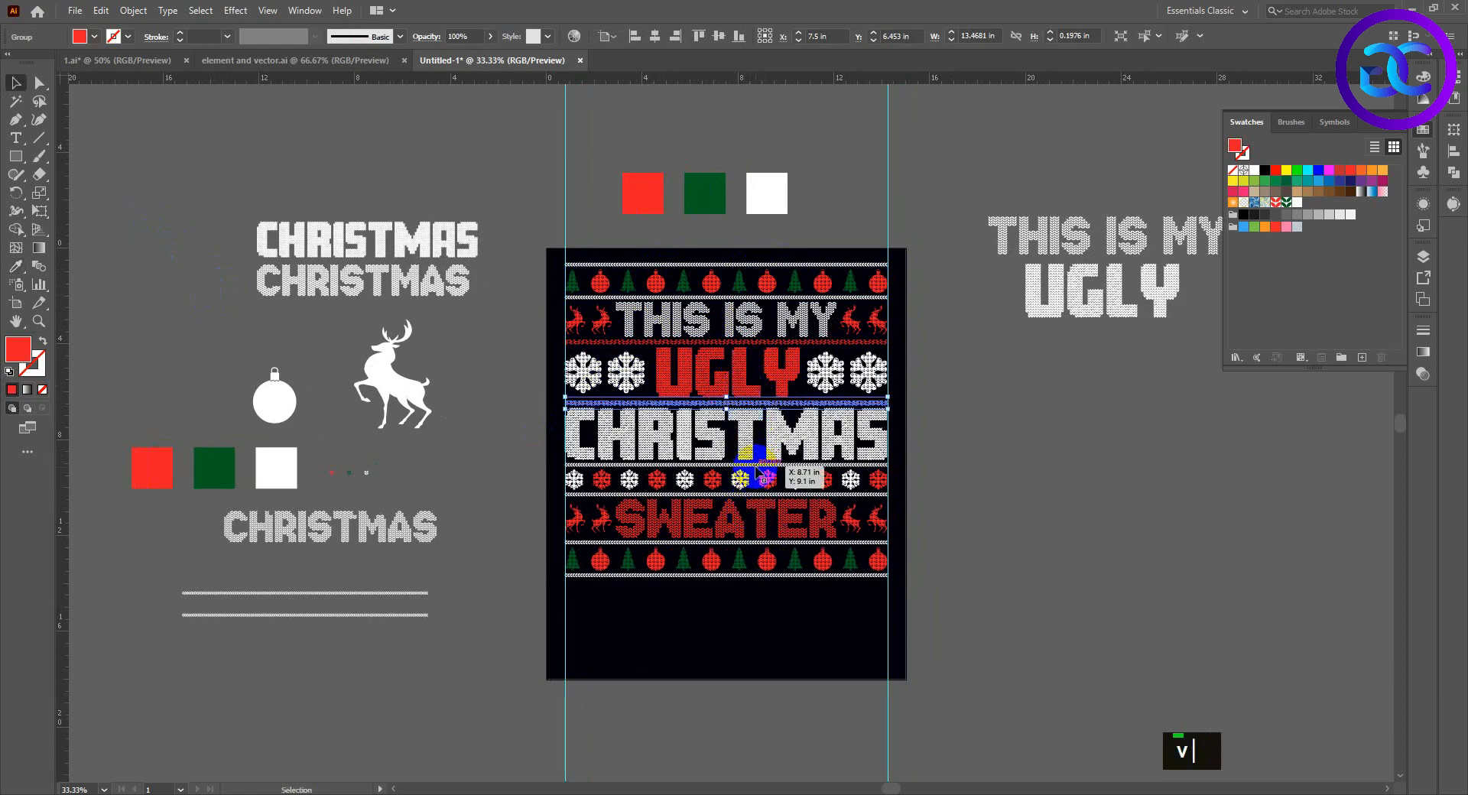
Step: Color the stripes above and below the small snowflake row red by sampling existing red artwork, and deselect
left_click(757, 466)
key("i")
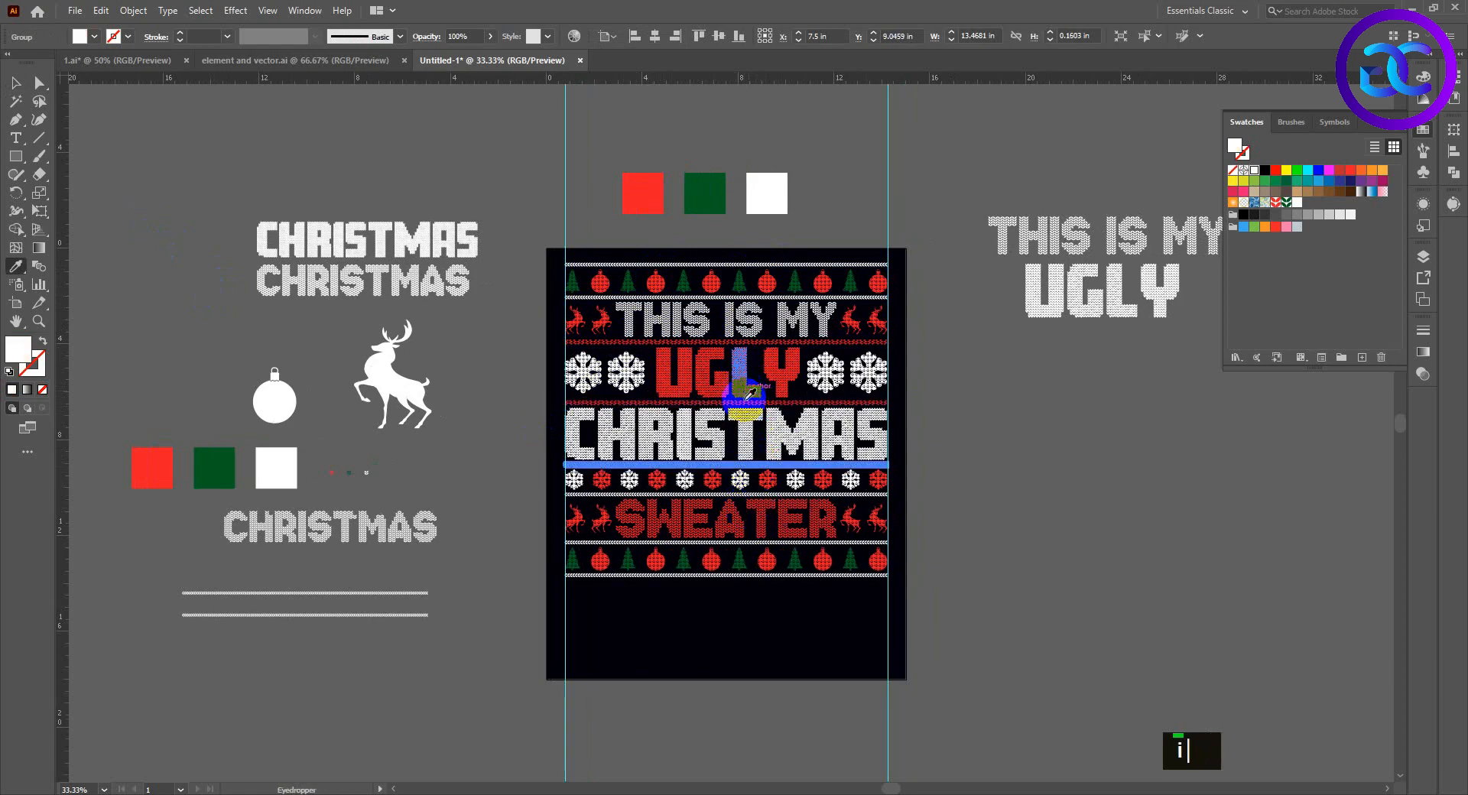
left_click(753, 398)
key("v")
left_click(757, 494)
key("i")
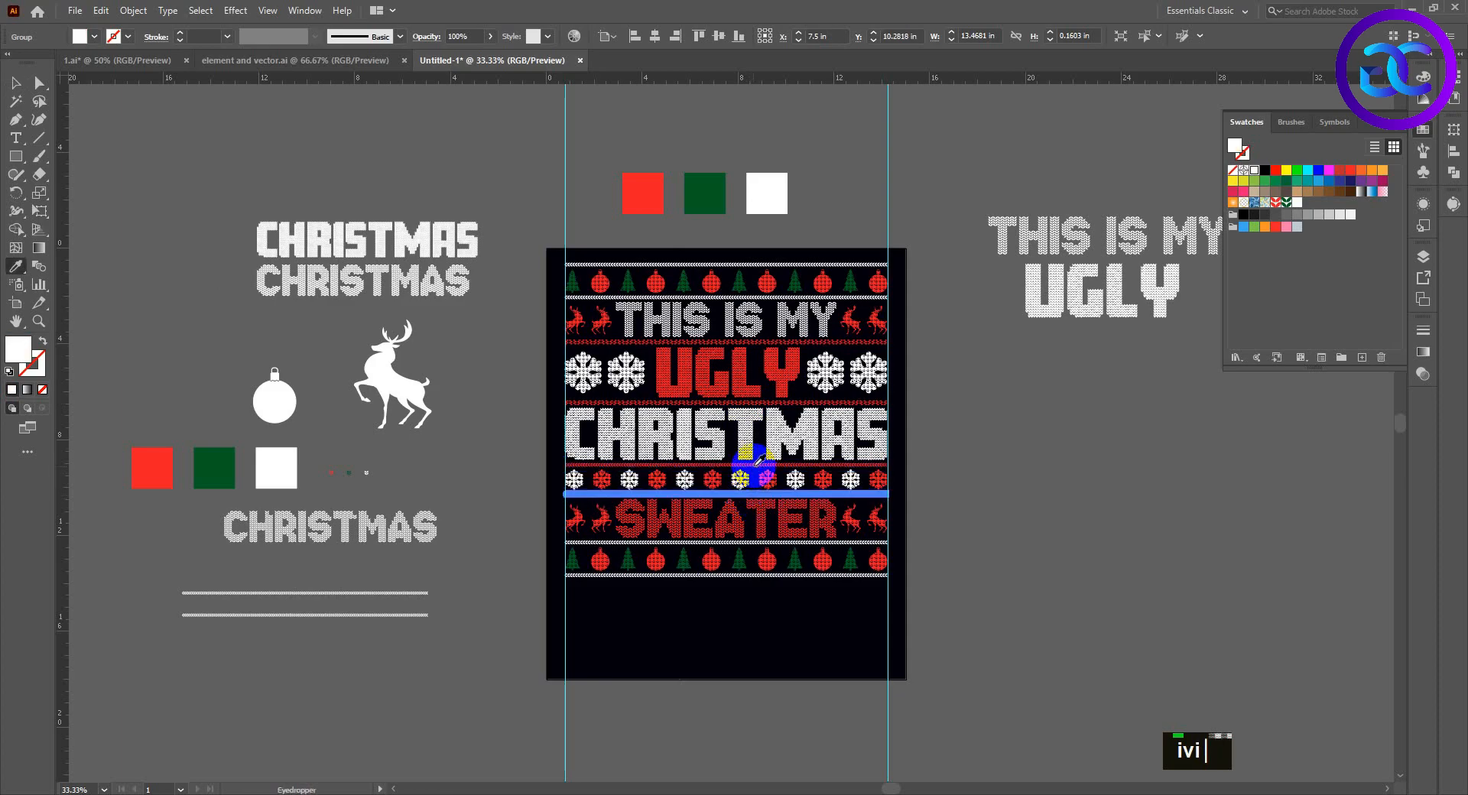
left_click(765, 462)
key("v")
left_click(773, 625)
Step: Delete the spare THIS IS MY UGLY lettering beside the artboard, and unlock all objects to remove the vertical guides
scroll(774, 623, "down", 1)
scroll(754, 616, "up", 1)
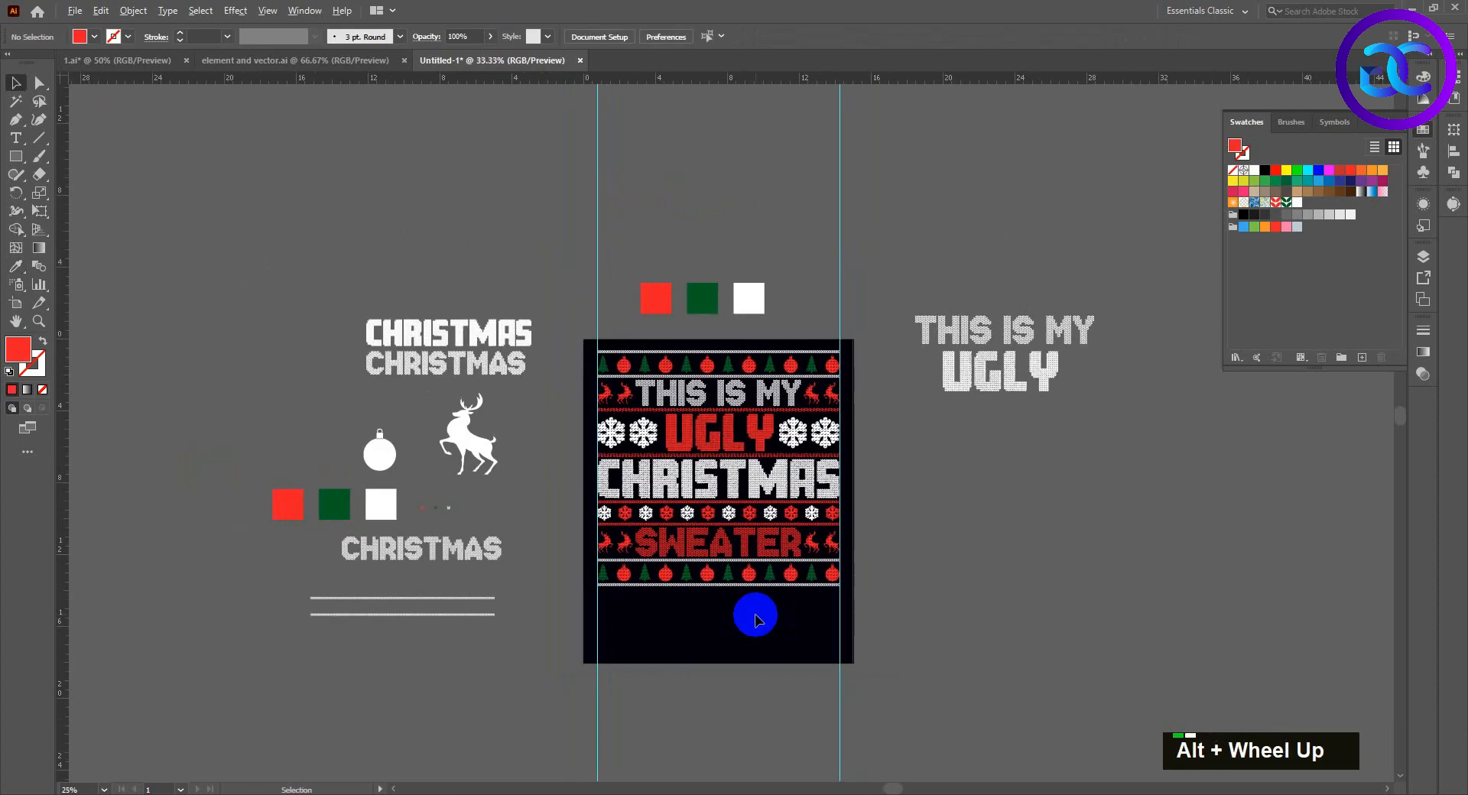
scroll(753, 618, "down", 2)
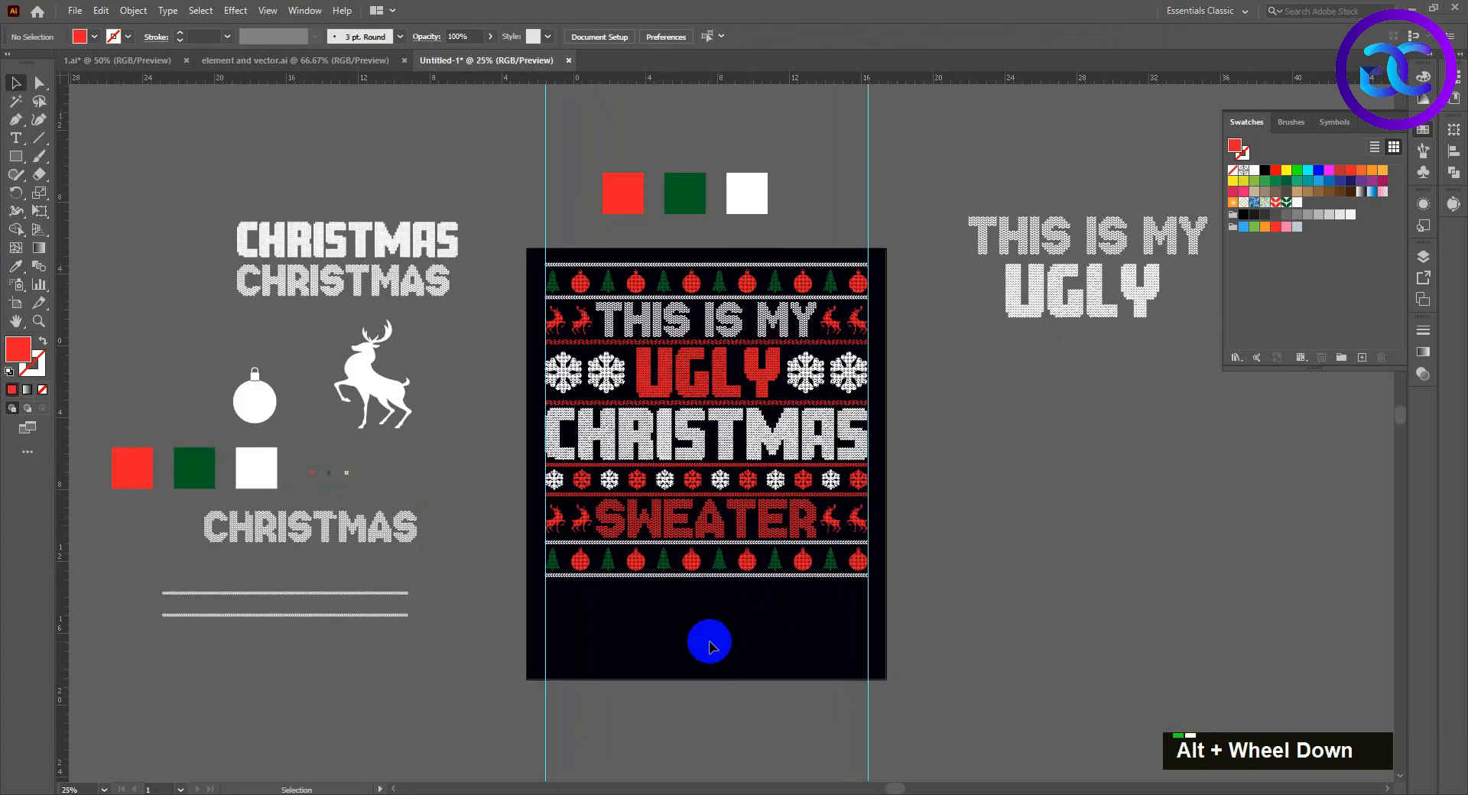
double_click(848, 334)
key("Delete")
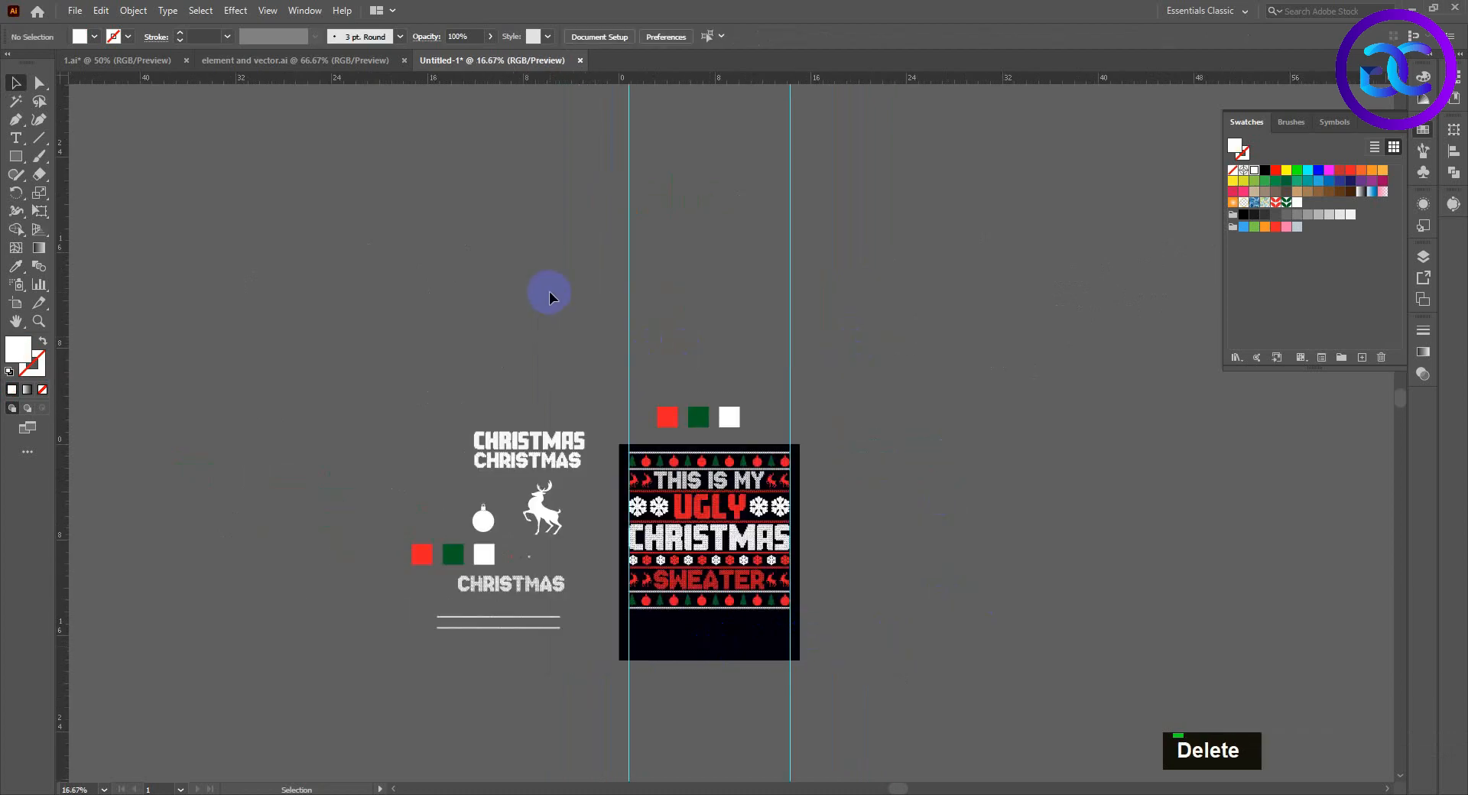
key("ctrl+alt+2")
key("Delete")
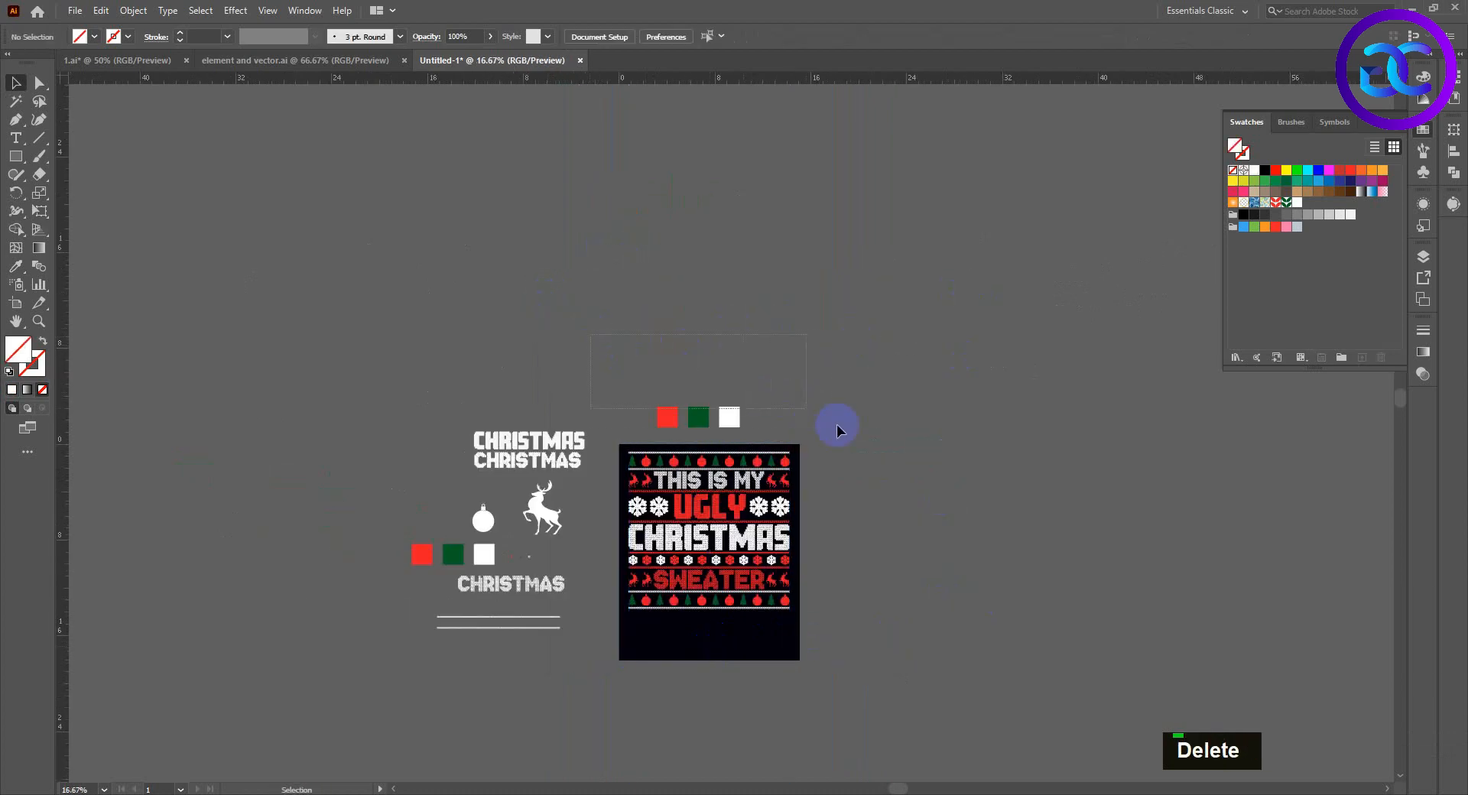
Step: Delete the color squares above the artboard and the leftover lettering, icons, color squares and lines beside it
left_click_drag(837, 425, 841, 430)
key("Delete")
left_click_drag(370, 321, 586, 694)
key("Delete")
Step: Lock the black background rectangle and group all the lettering, icons and stripes of the design
left_click(708, 647)
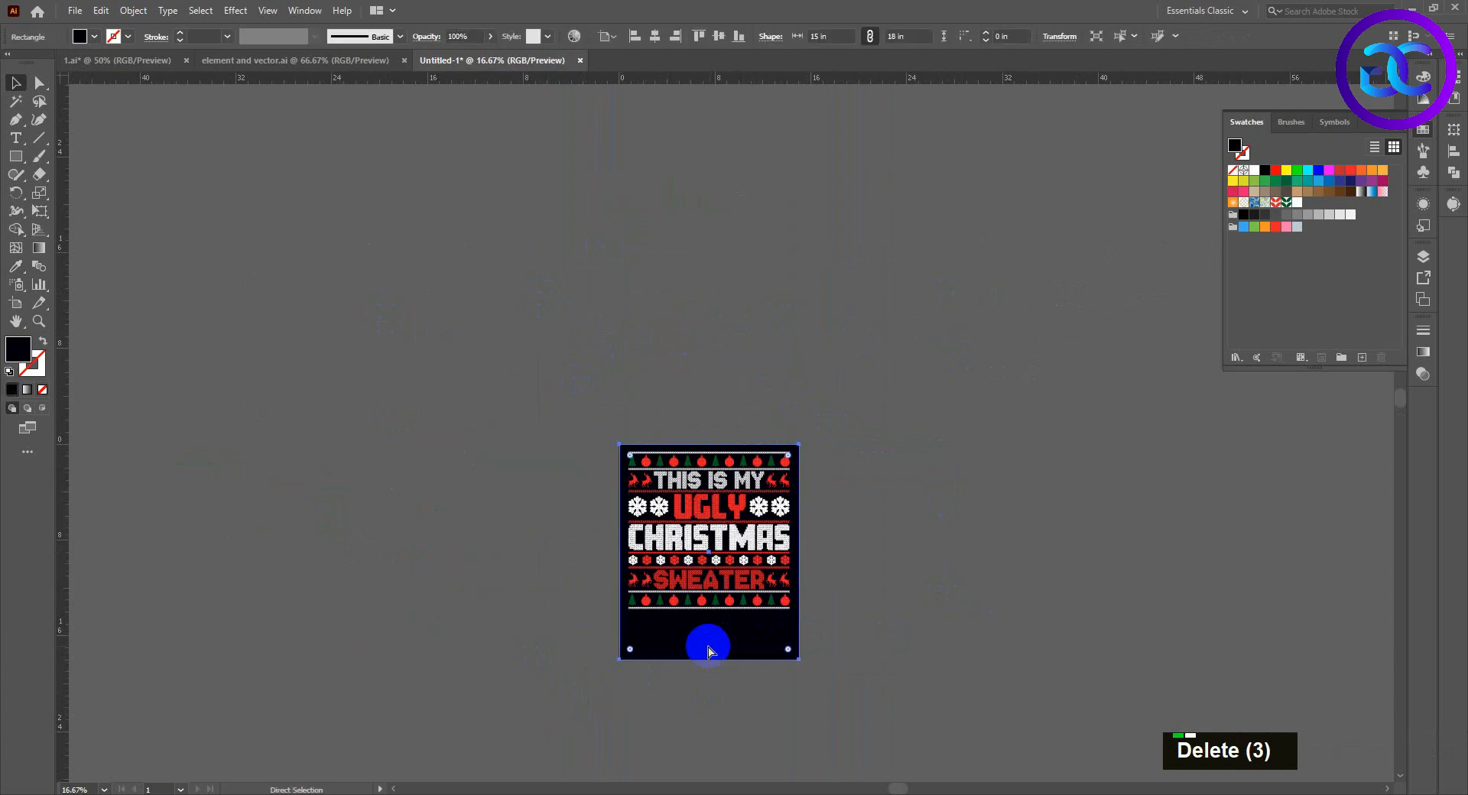
key("ctrl+2")
double_click(561, 410)
left_click(133, 12)
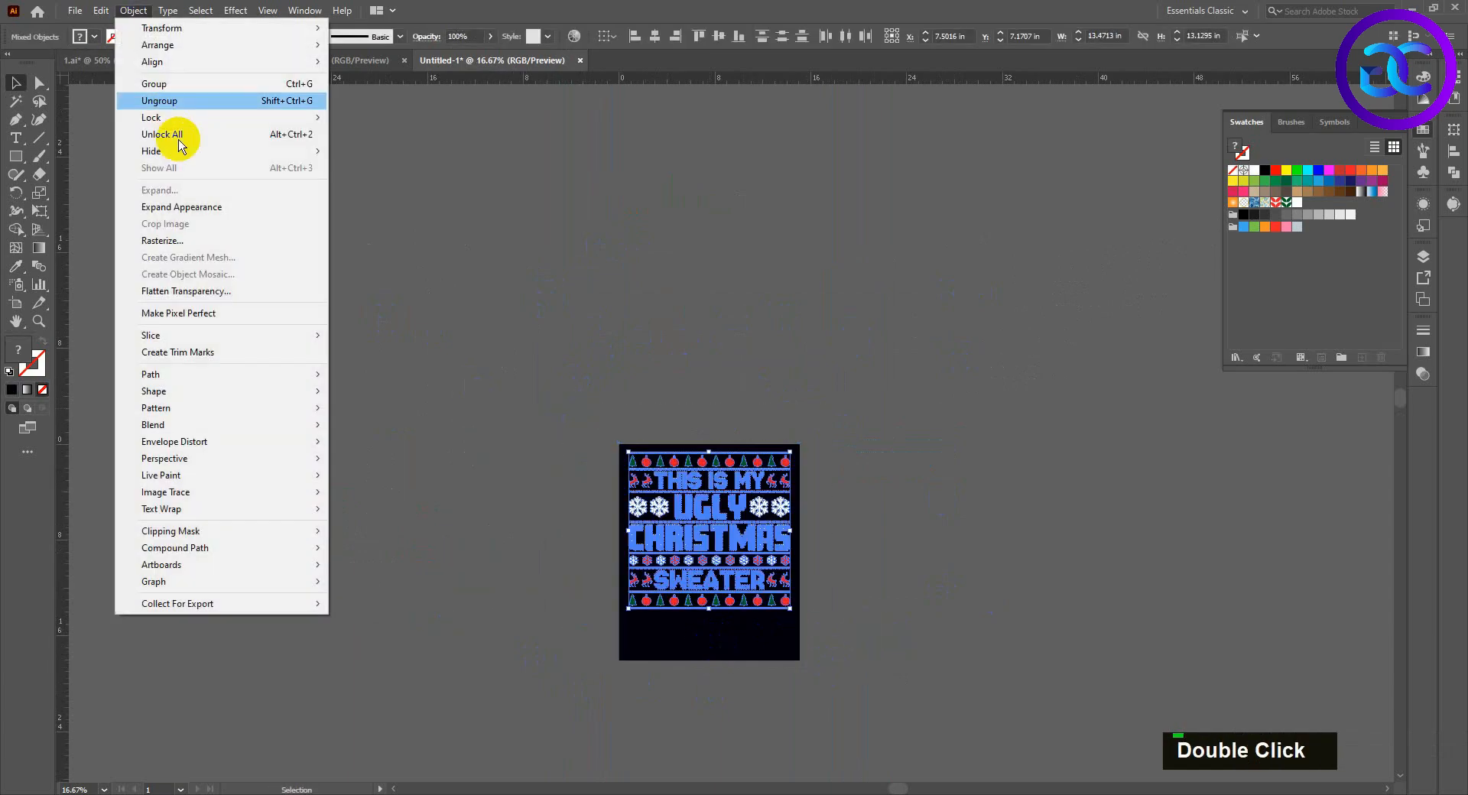
left_click(180, 83)
left_click(608, 376)
Step: Center the grouped design vertically on the artboard and deselect it
left_click_drag(714, 568, 628, 464)
scroll(629, 464, "up", 2, "alt")
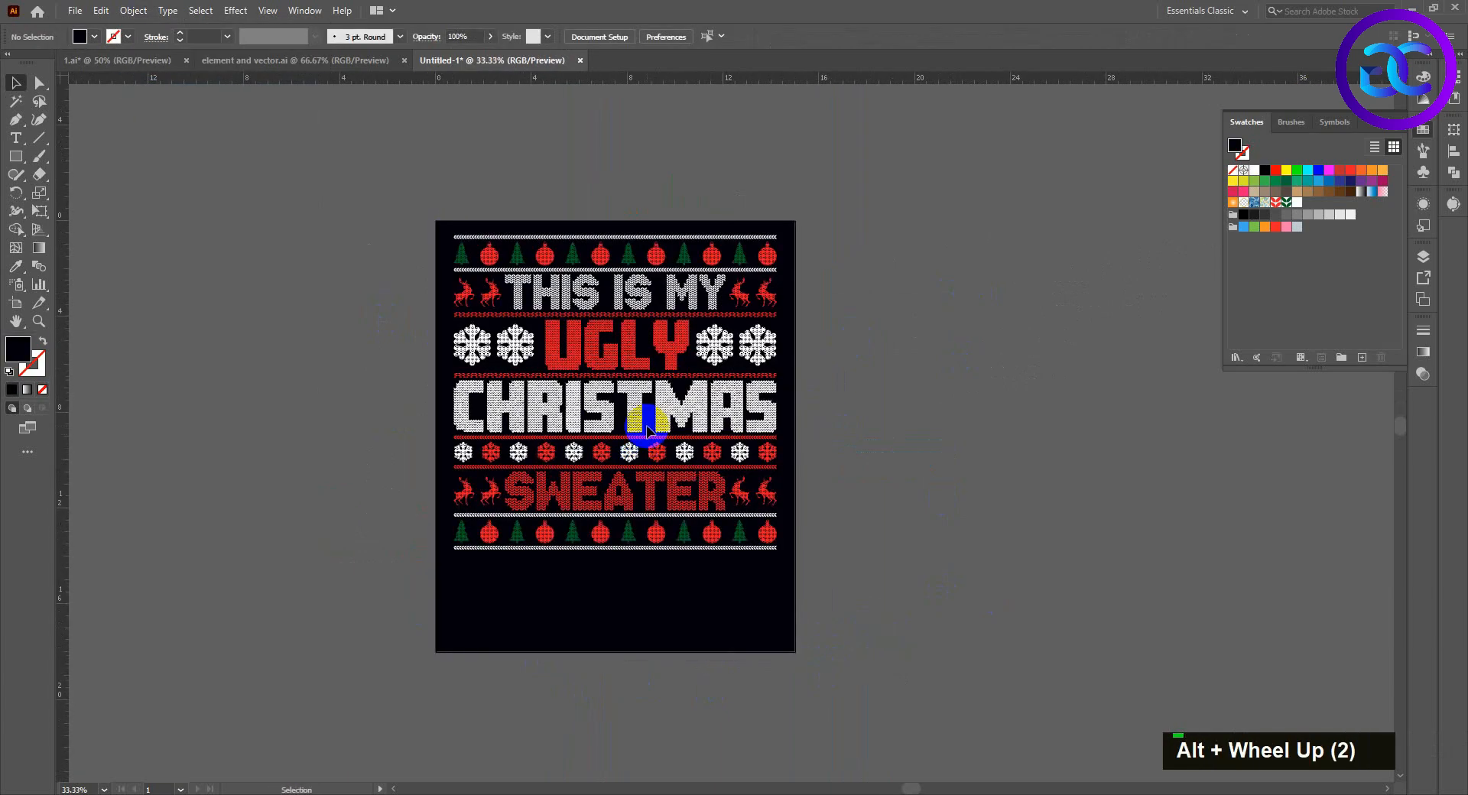
left_click(641, 410)
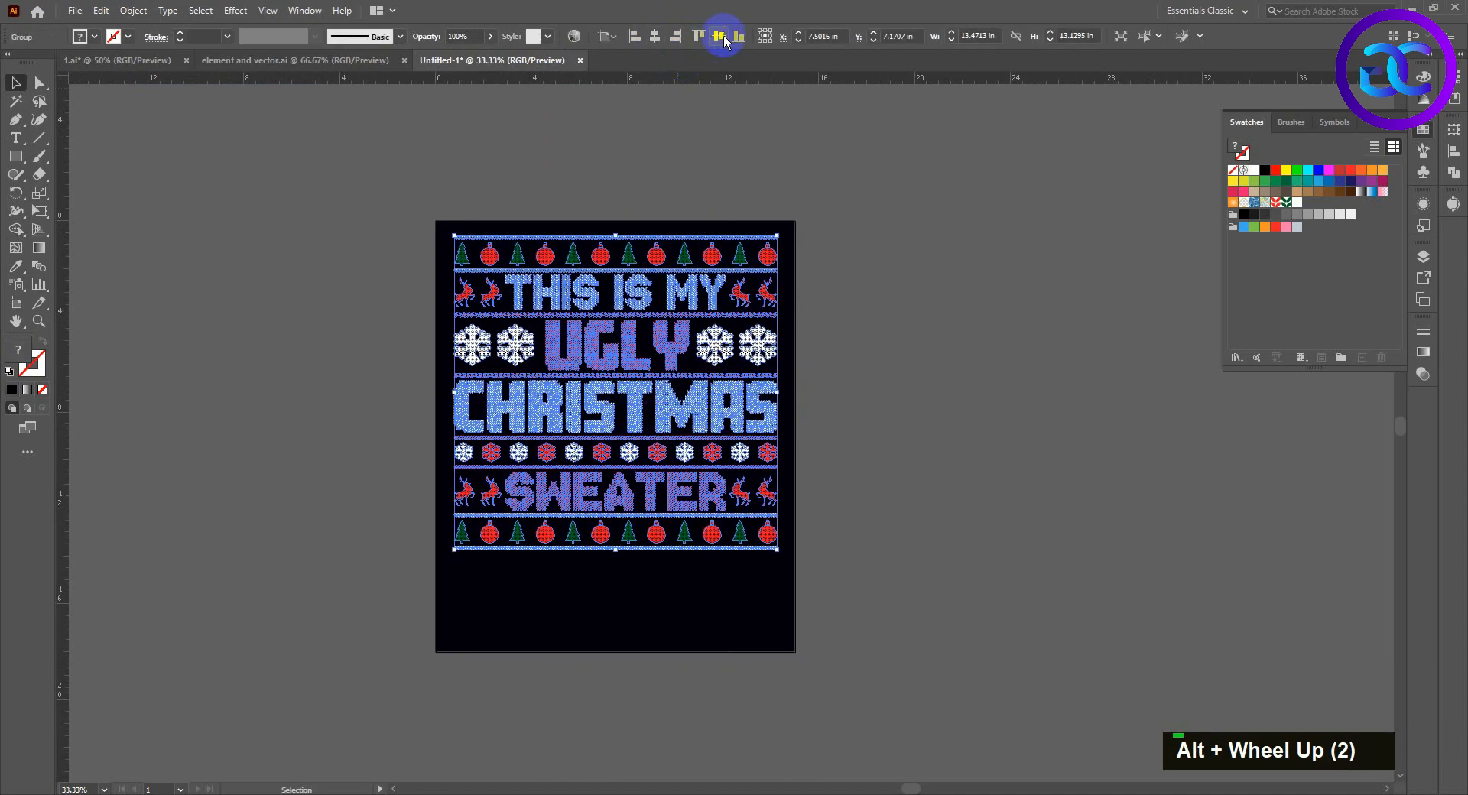
left_click(724, 42)
left_click(845, 383)
scroll(748, 387, "up", 1, "alt")
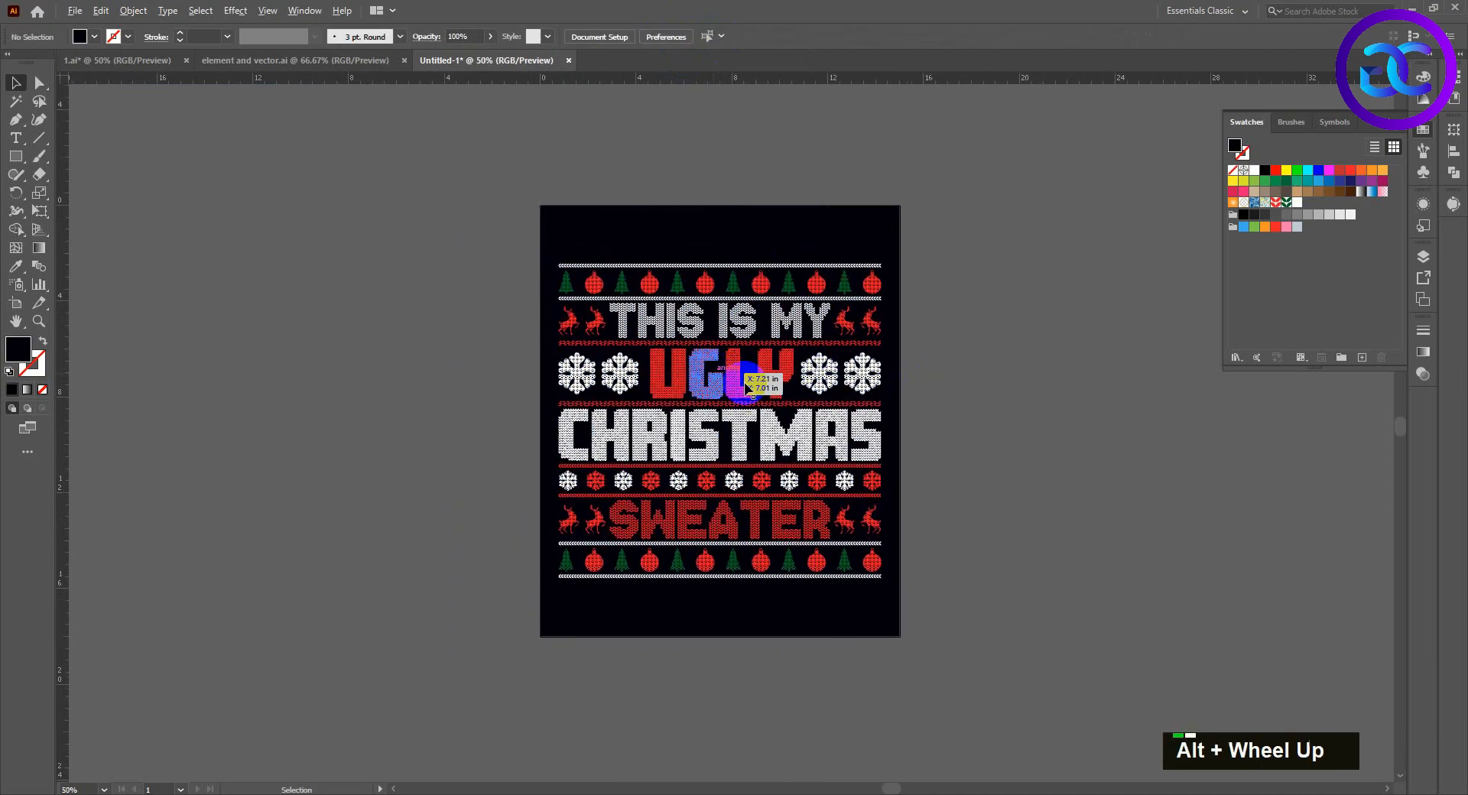
key("space")
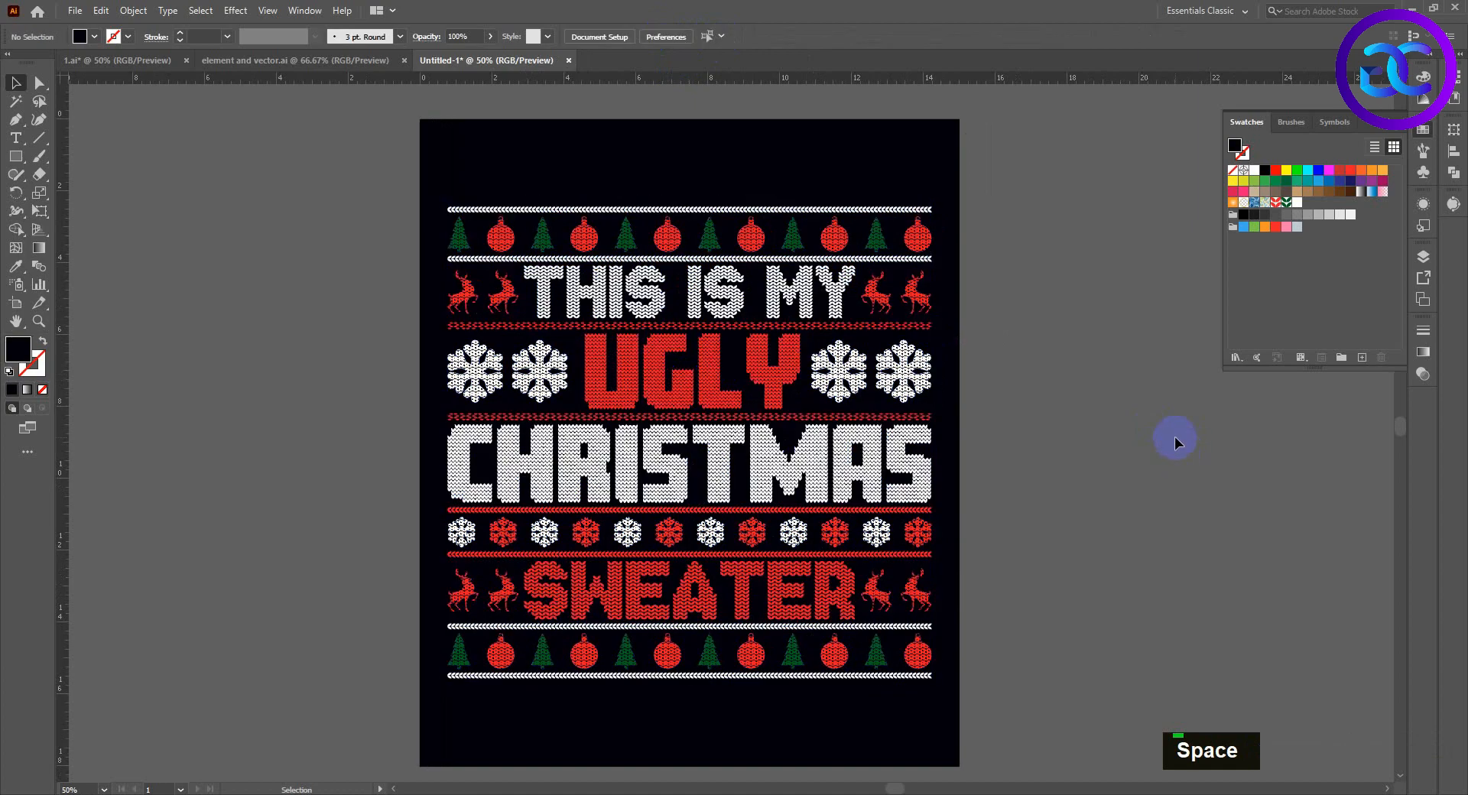